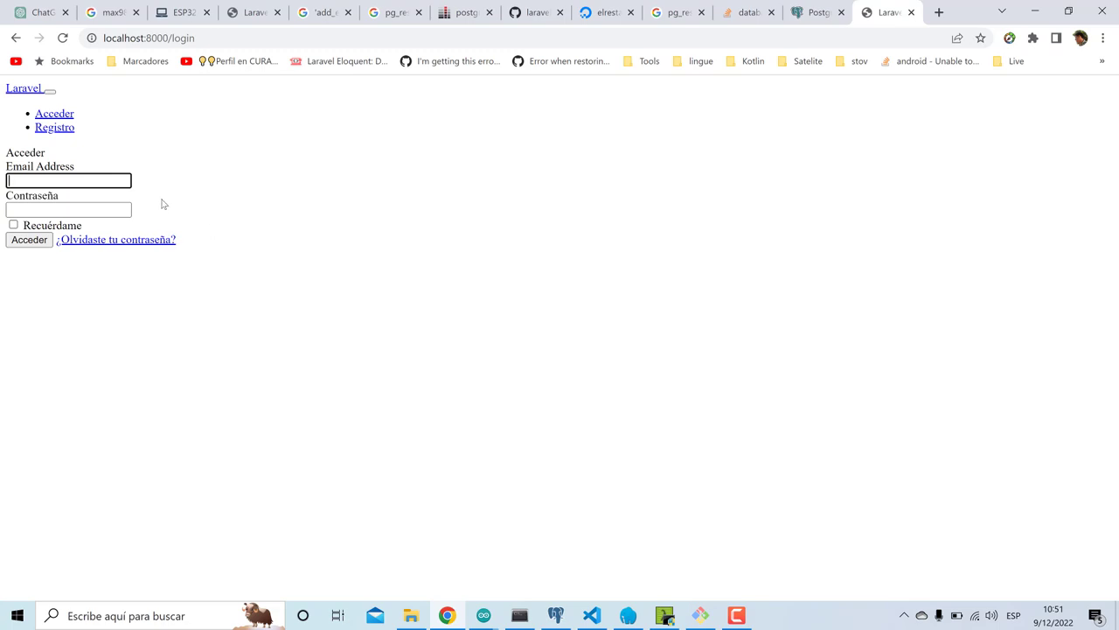
{"action": "left_click", "coordinate": [73, 205]}
{"action": "key", "text": "F5"}
{"action": "left_click", "coordinate": [664, 614]}
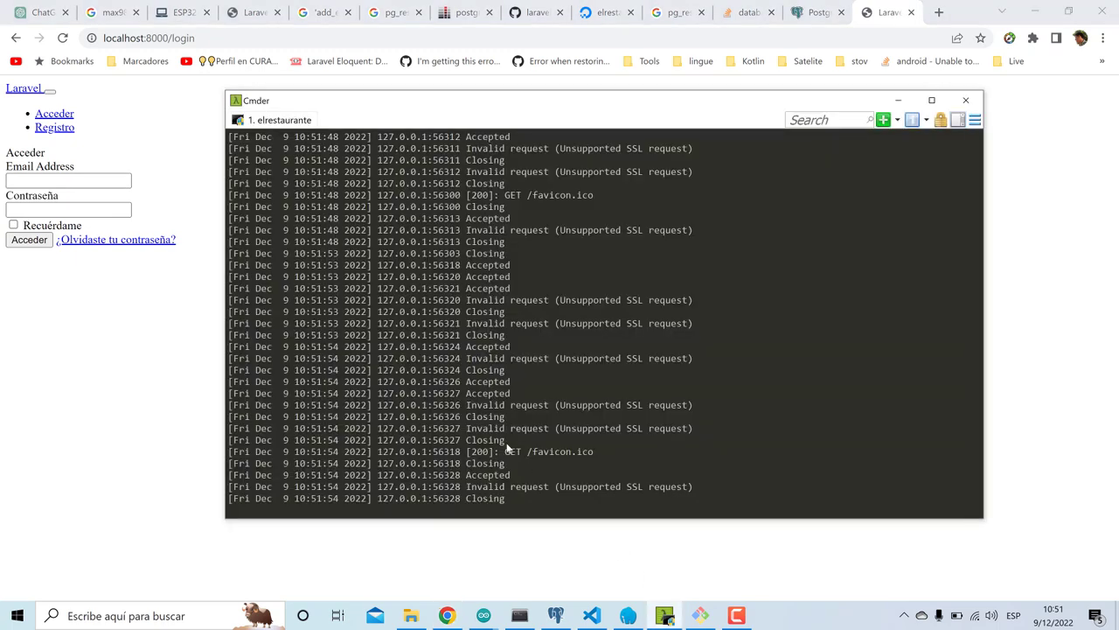
{"action": "left_click", "coordinate": [588, 613]}
{"action": "scroll", "coordinate": [195, 260], "scroll_direction": "up", "scroll_amount": 6}
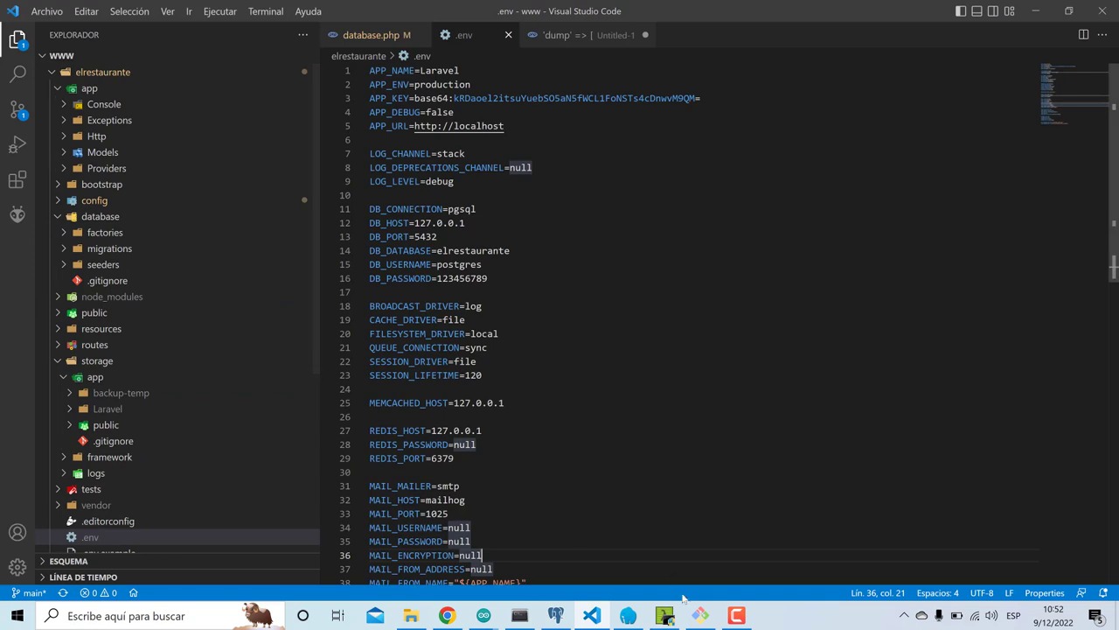
- Stop the development server in Cmder and open app/Providers/AppServiceProvider.php
{"action": "left_click", "coordinate": [665, 616]}
{"action": "key", "text": "ctrl+c"}
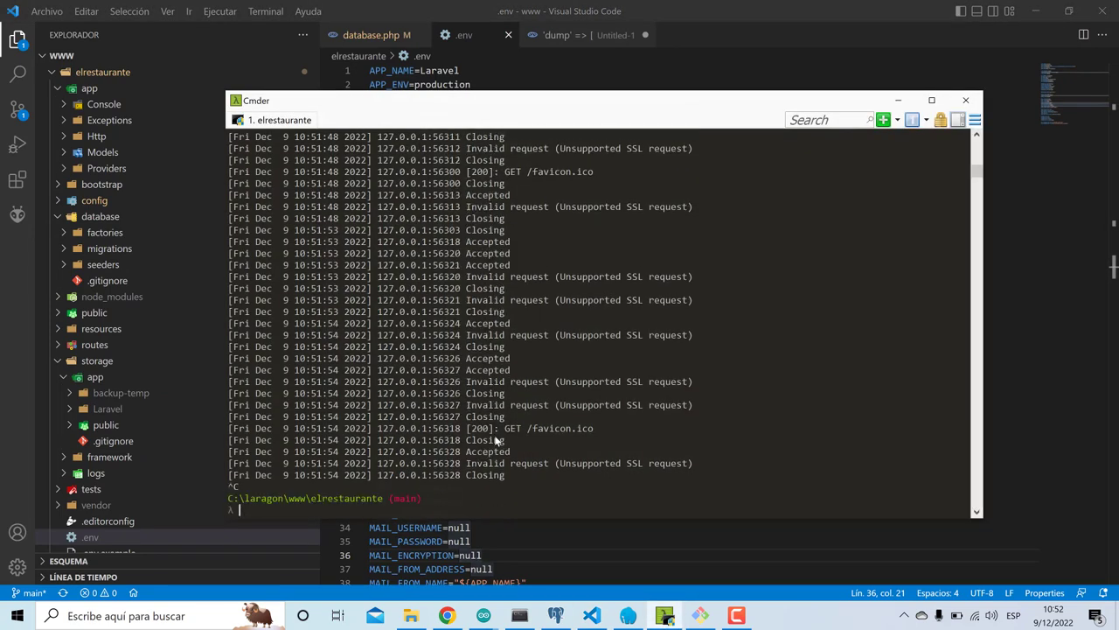
{"action": "left_click", "coordinate": [95, 137]}
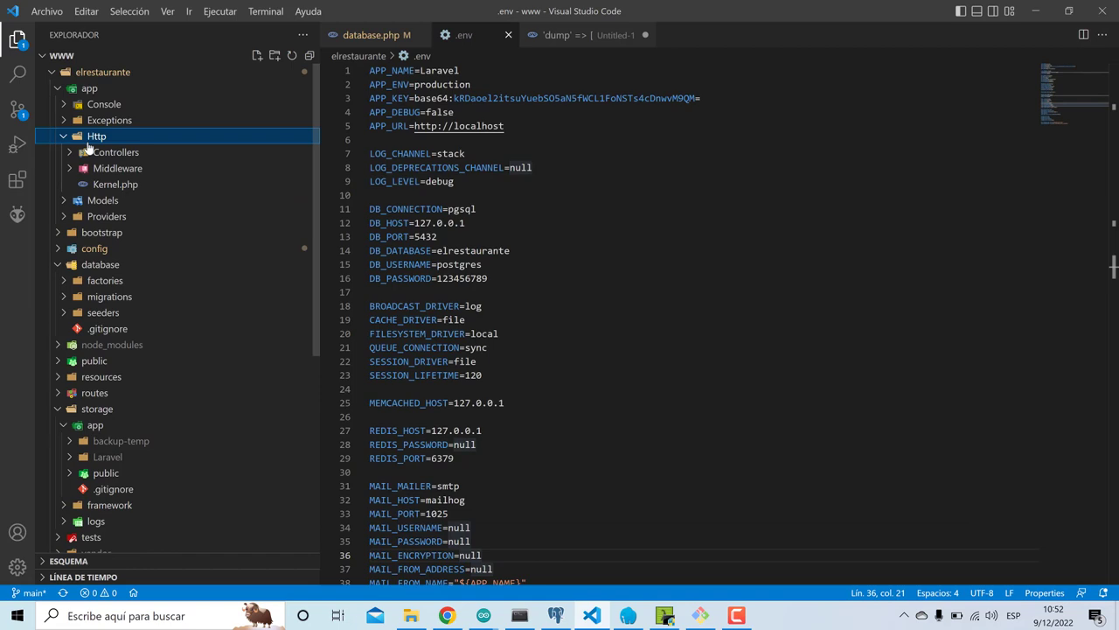
{"action": "left_click", "coordinate": [85, 219]}
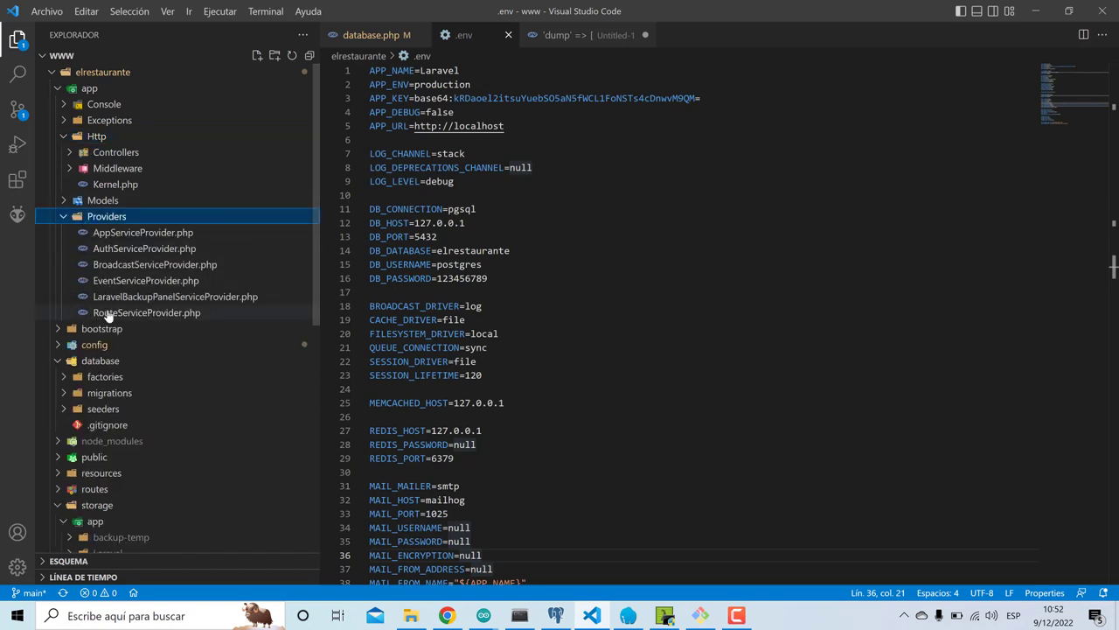
{"action": "left_click", "coordinate": [137, 234]}
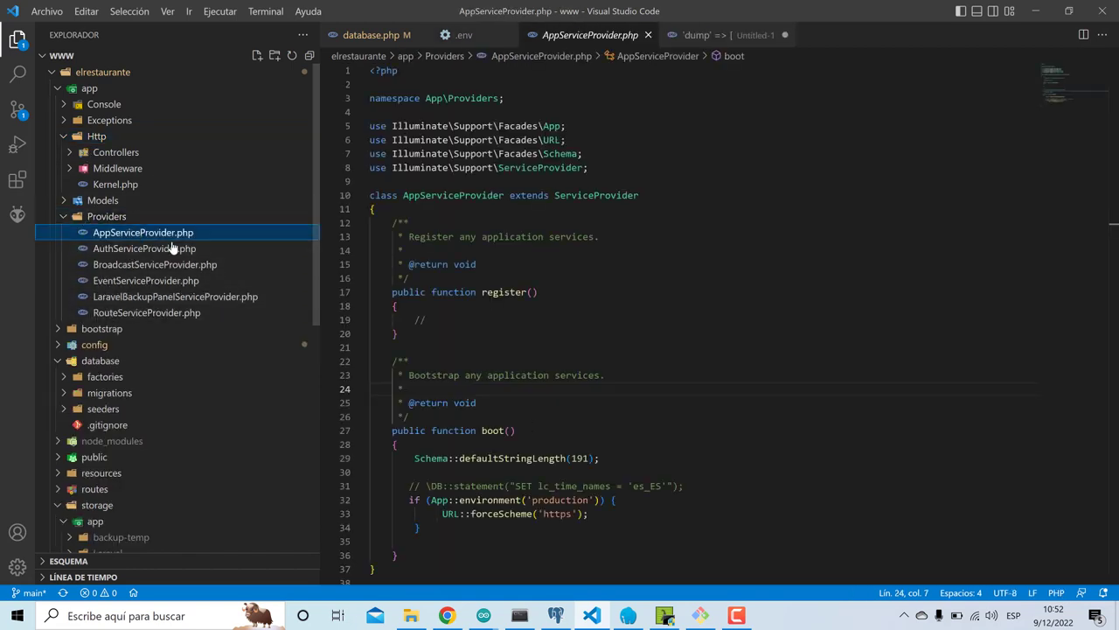
- Wrap the forceScheme('https') block in boot (lines 31-35) in /* */ and save
{"action": "scroll", "coordinate": [612, 263], "scroll_direction": "down", "scroll_amount": 5}
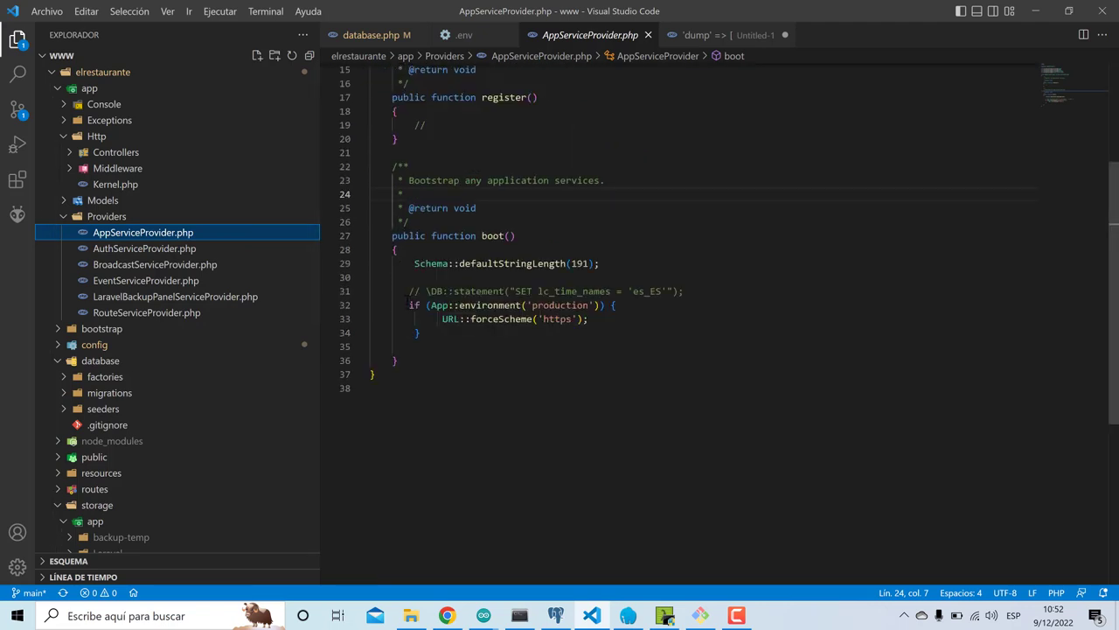
{"action": "left_click_drag", "start_coordinate": [450, 327], "coordinate": [371, 289]}
{"action": "left_click", "coordinate": [456, 343]}
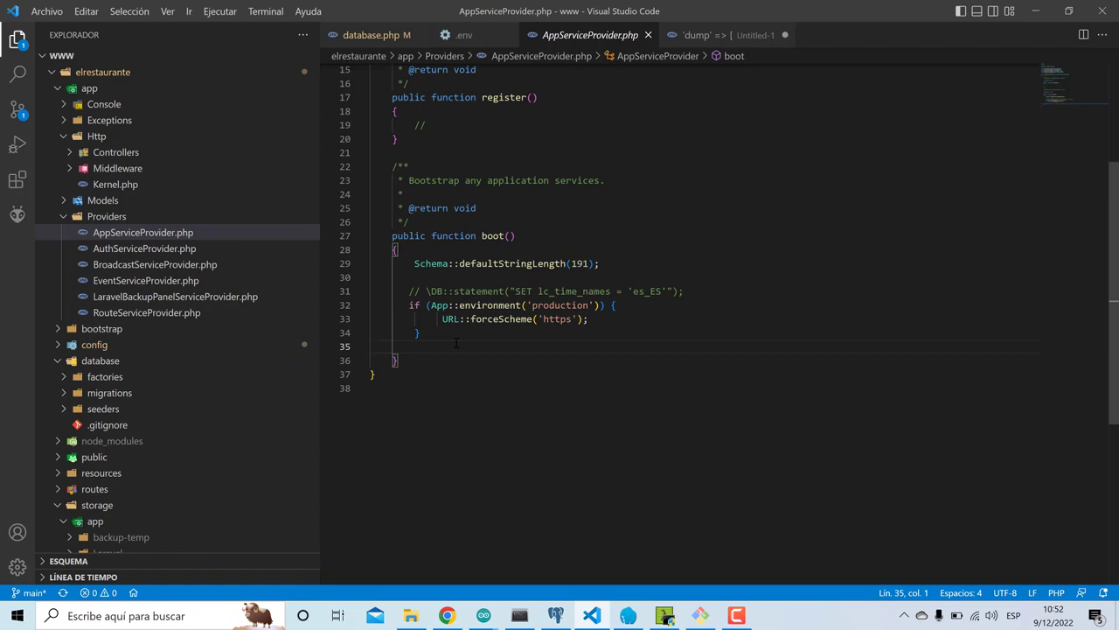
{"action": "key", "text": "Tab"}
{"action": "key", "text": "Tab"}
{"action": "key", "text": "Tab"}
{"action": "type", "text": "*"}
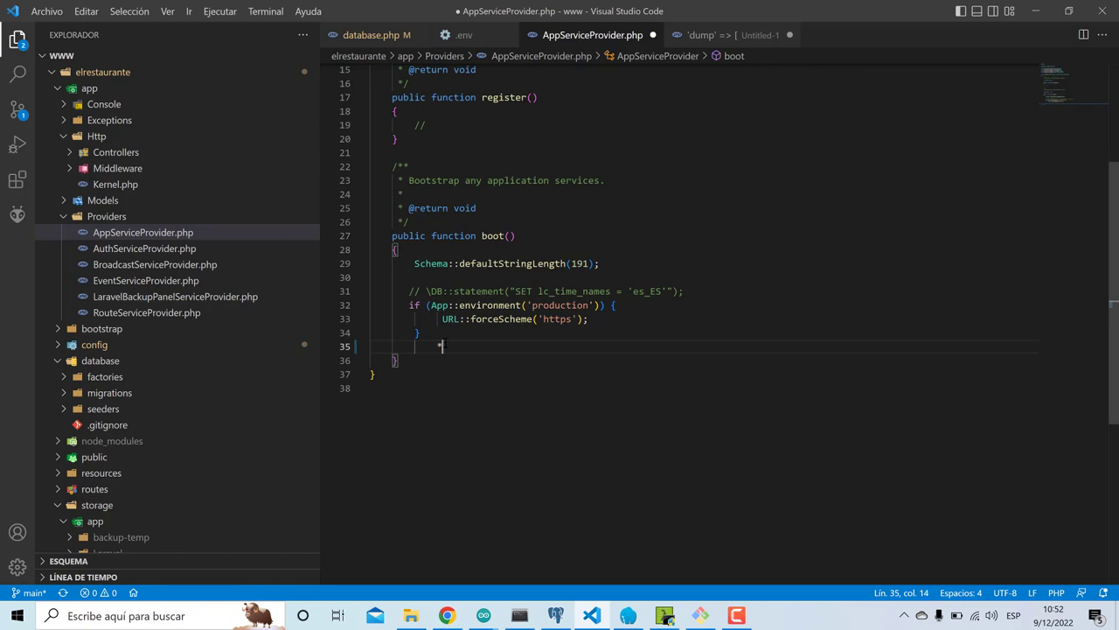
{"action": "left_click", "coordinate": [416, 276]}
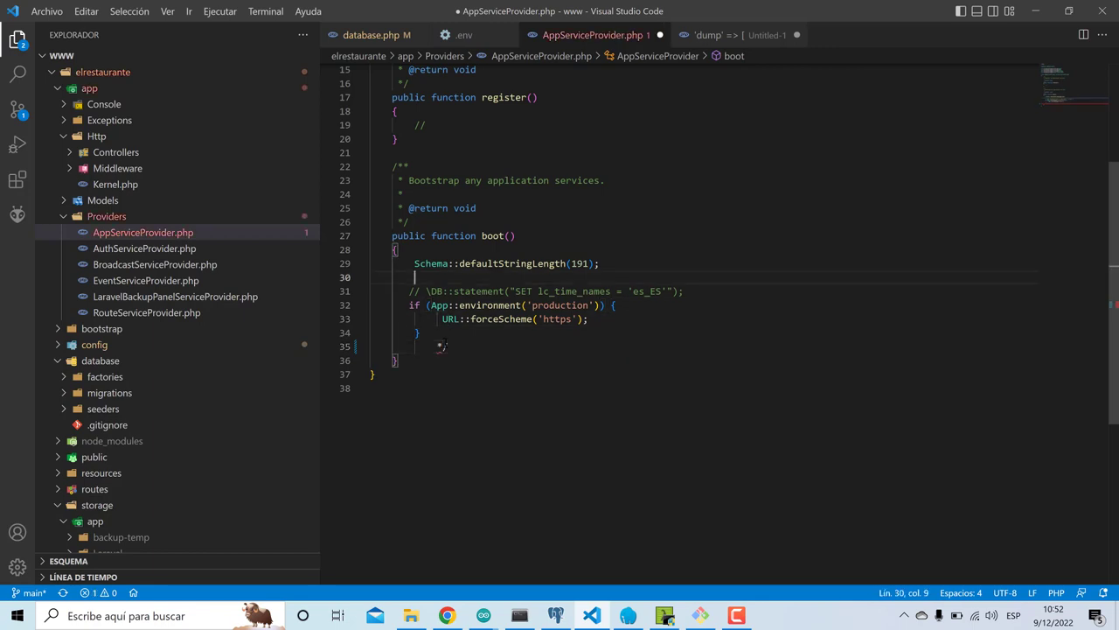
{"action": "type", "text": "/*"}
{"action": "key", "text": "ctrl+s"}
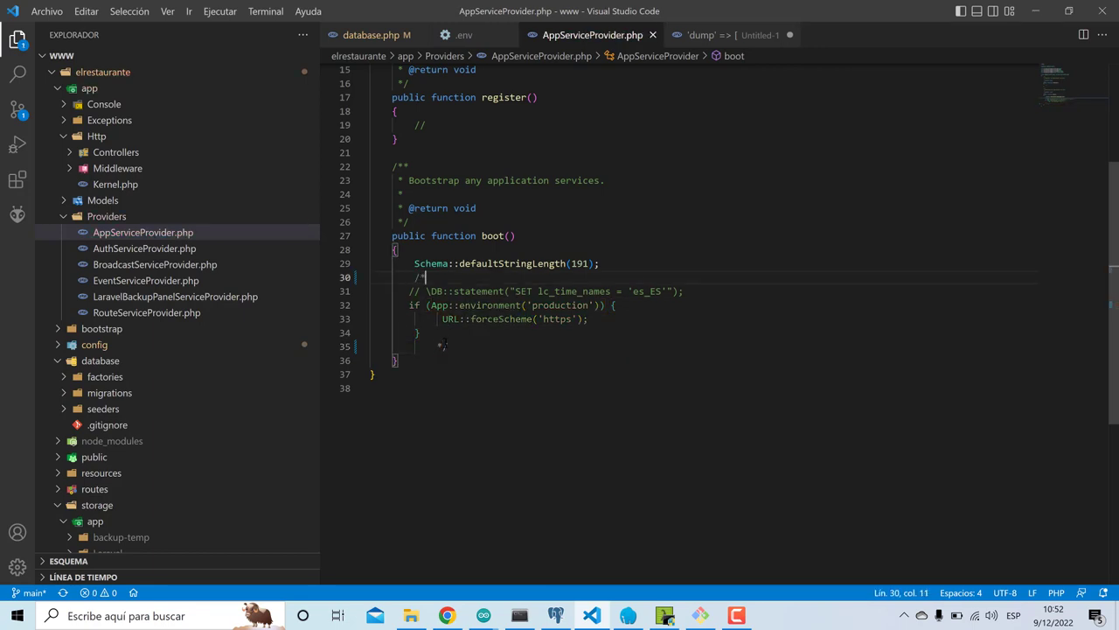
{"action": "left_click", "coordinate": [447, 616]}
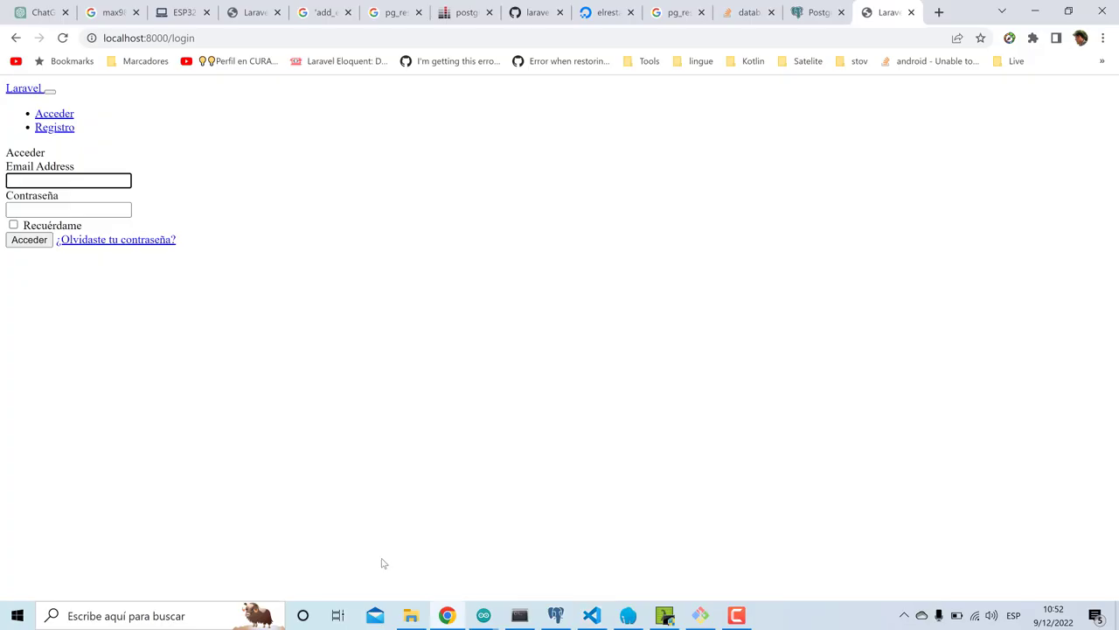
- Restart the Laravel server with php artisan serve in Cmder
{"action": "left_click", "coordinate": [66, 43]}
{"action": "left_click", "coordinate": [664, 616]}
{"action": "key", "text": "Up"}
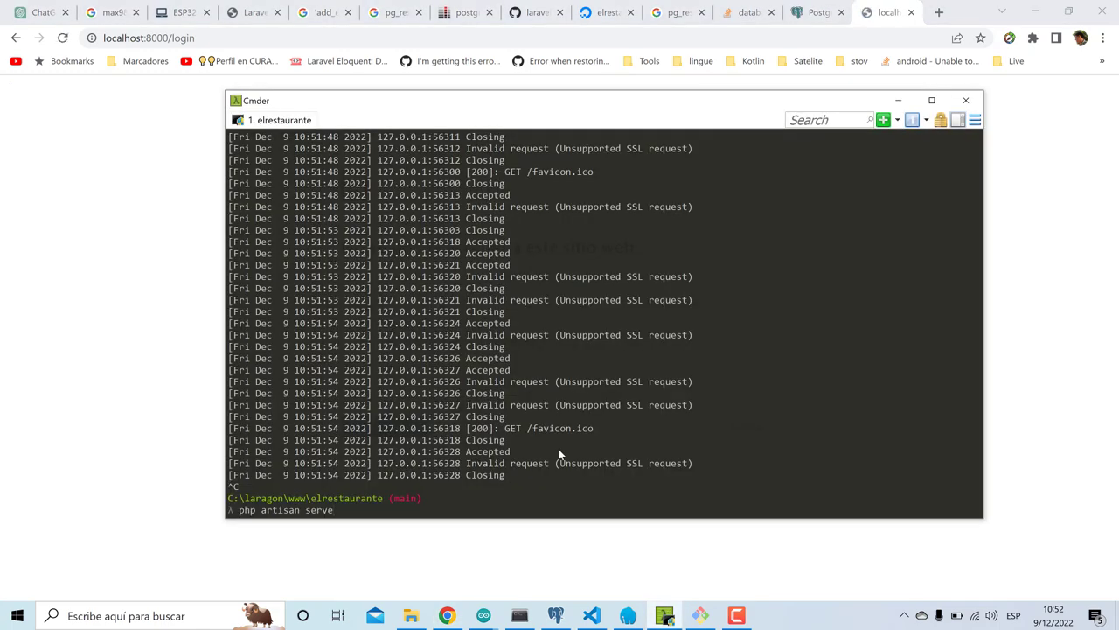
{"action": "key", "text": "Return"}
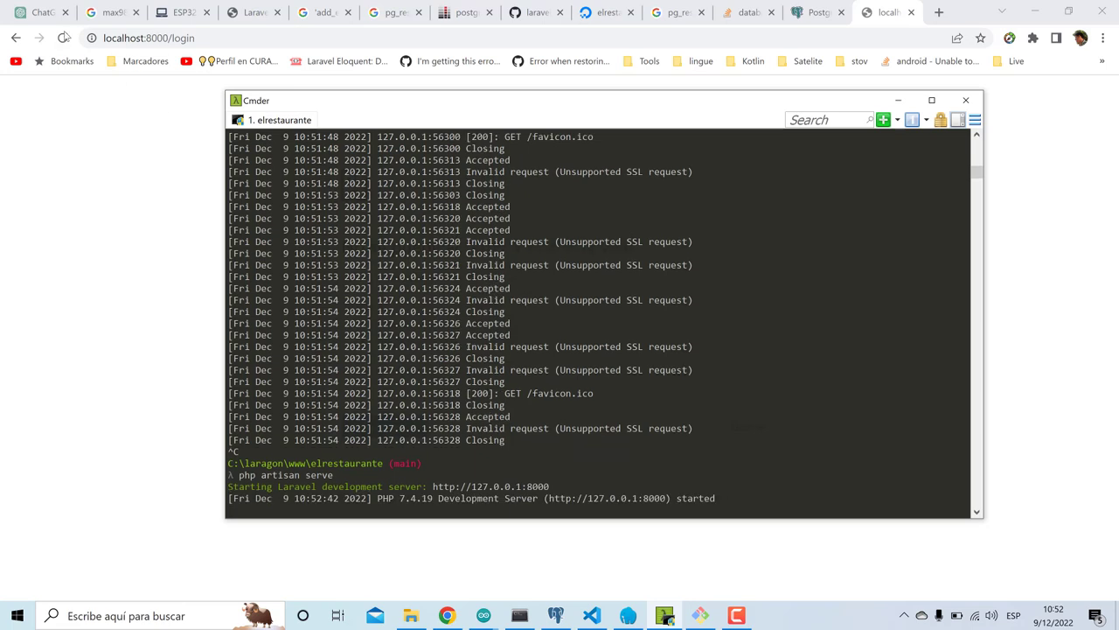
- Log in as admin using the saved e-mail and the account password
{"action": "left_click", "coordinate": [64, 37]}
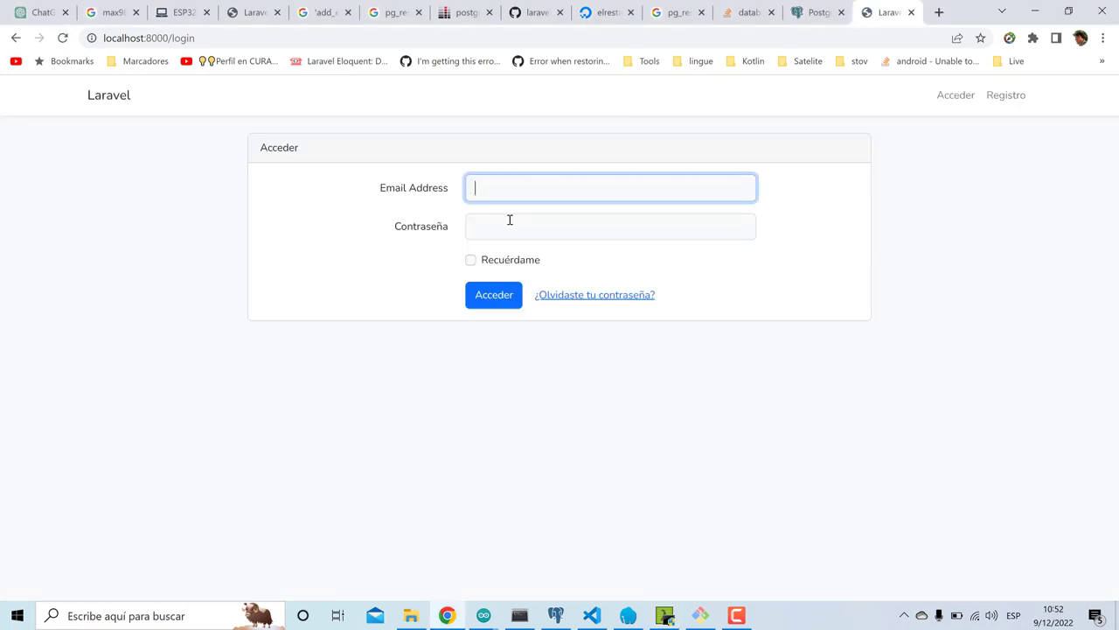
{"action": "left_click", "coordinate": [495, 189]}
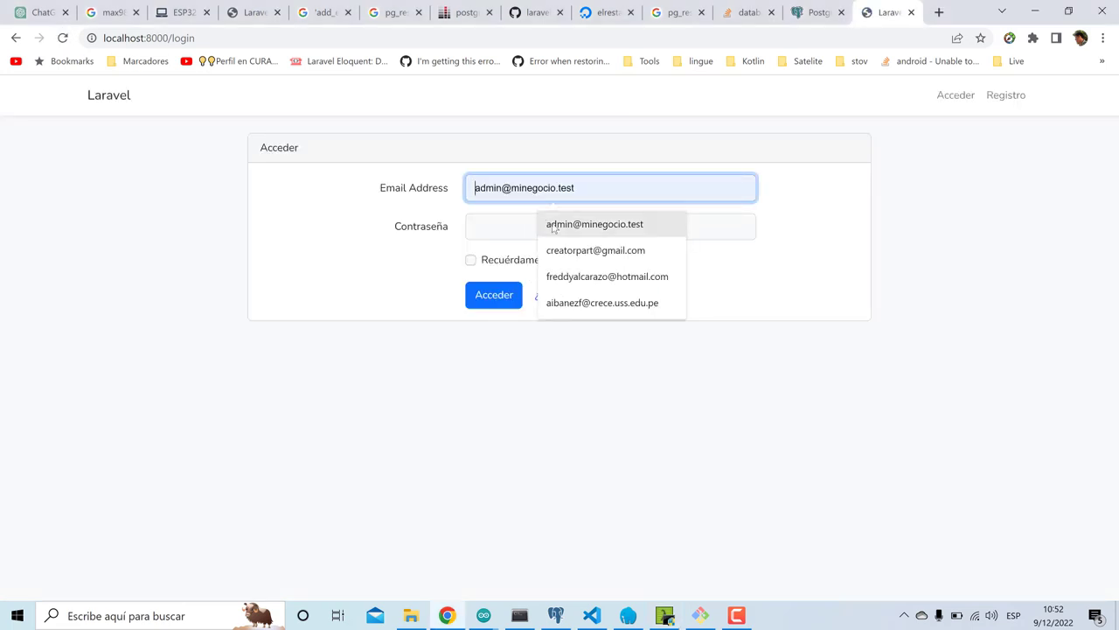
{"action": "left_click", "coordinate": [553, 226]}
{"action": "left_click", "coordinate": [553, 226]}
{"action": "type", "text": "pas"}
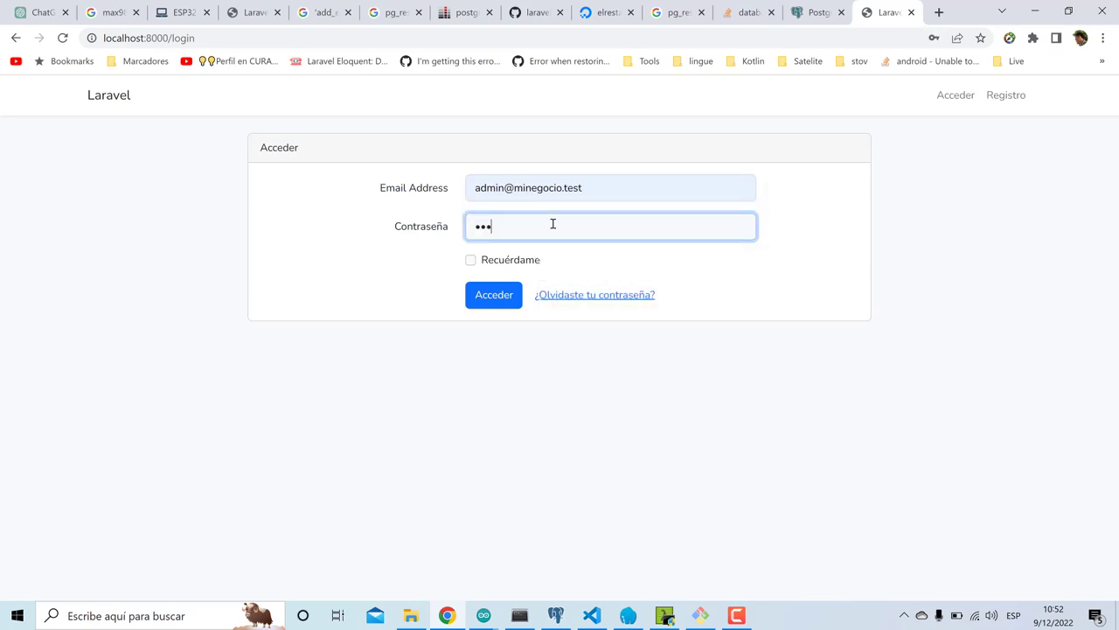
{"action": "type", "text": "sword1"}
{"action": "key", "text": "Return"}
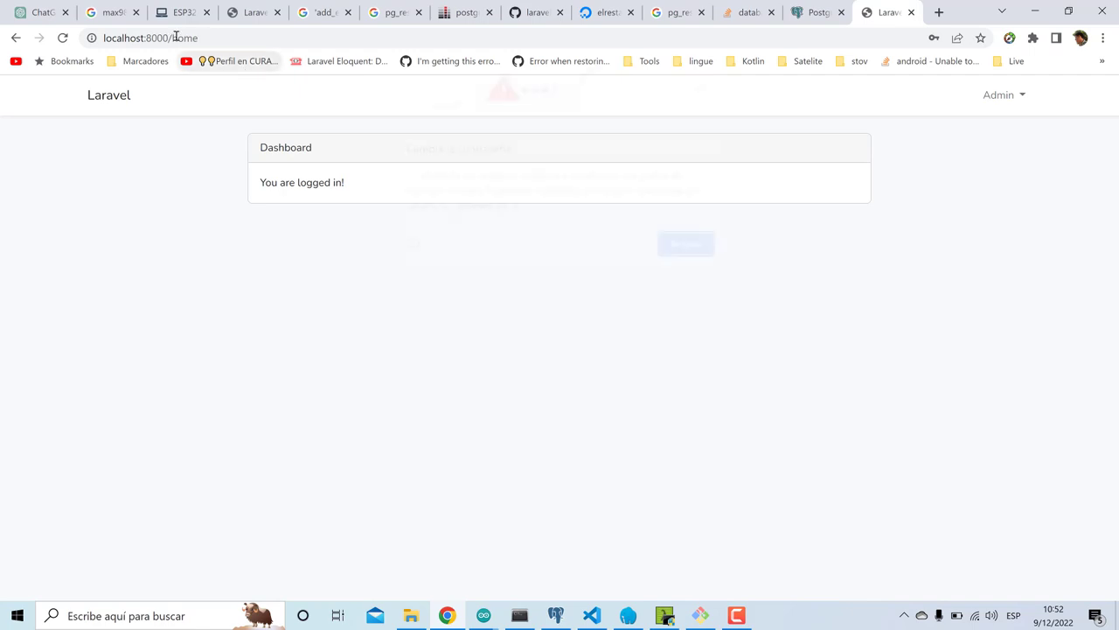
- Open localhost:8000/backup, refresh the local disk's backup list, and check the options menu
{"action": "left_click", "coordinate": [313, 35]}
{"action": "key", "text": "ctrl+shift+Left"}
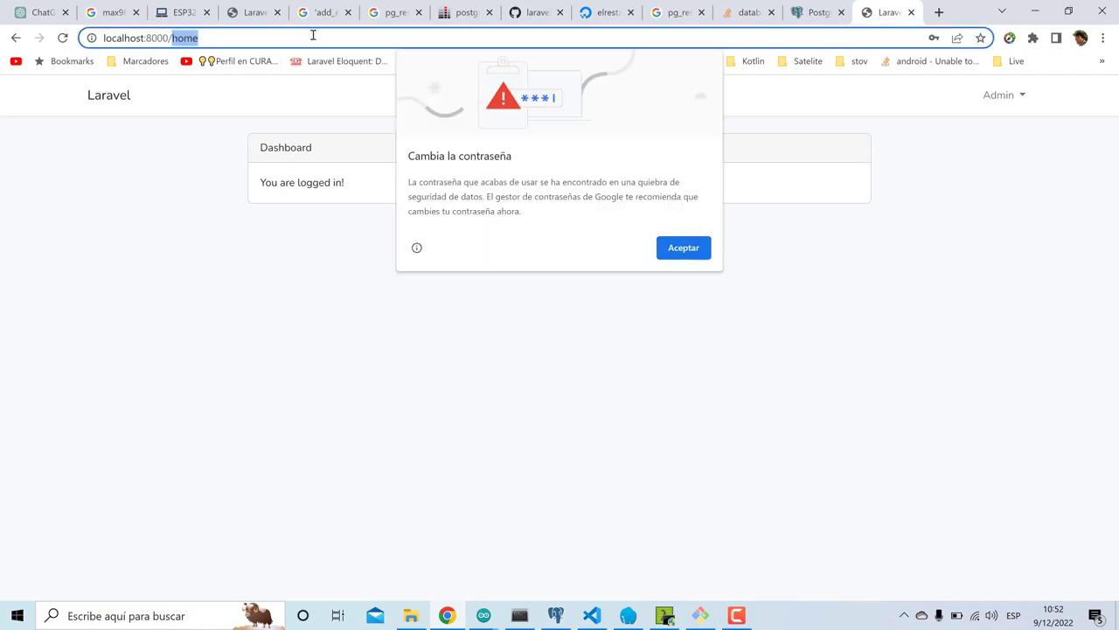
{"action": "key", "text": "BackSpace"}
{"action": "type", "text": "backu"}
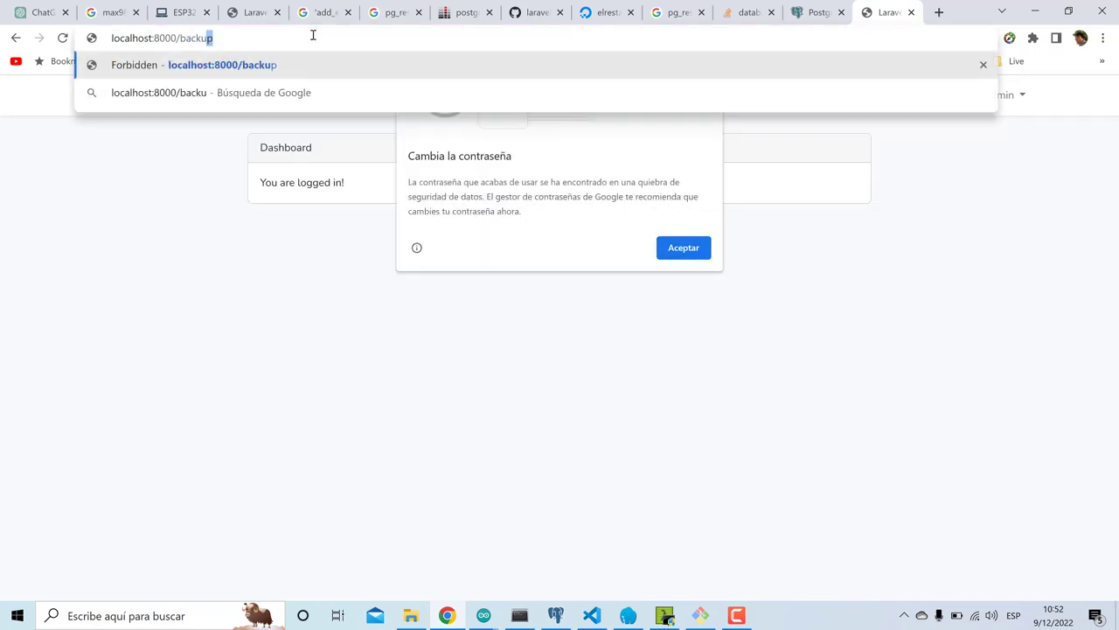
{"action": "type", "text": "p"}
{"action": "key", "text": "Return"}
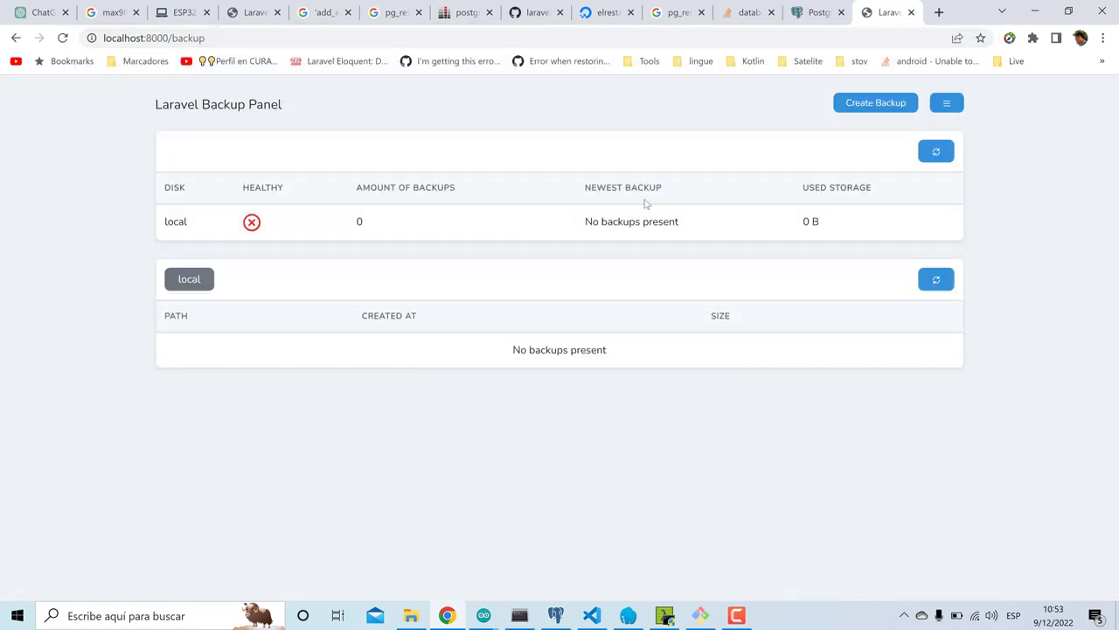
{"action": "left_click", "coordinate": [934, 282]}
{"action": "left_click", "coordinate": [946, 105]}
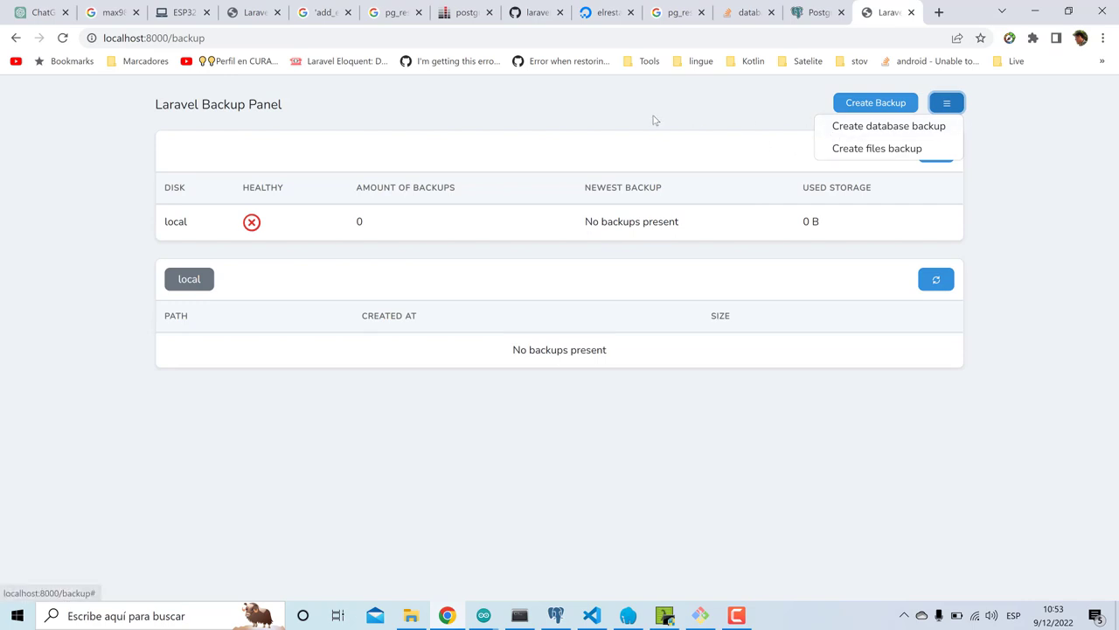
{"action": "left_click", "coordinate": [520, 137]}
- Close the backup tab and run php artisan backup:run --only-db --disable-notifications in Cmder
{"action": "key", "text": "ctrl+w"}
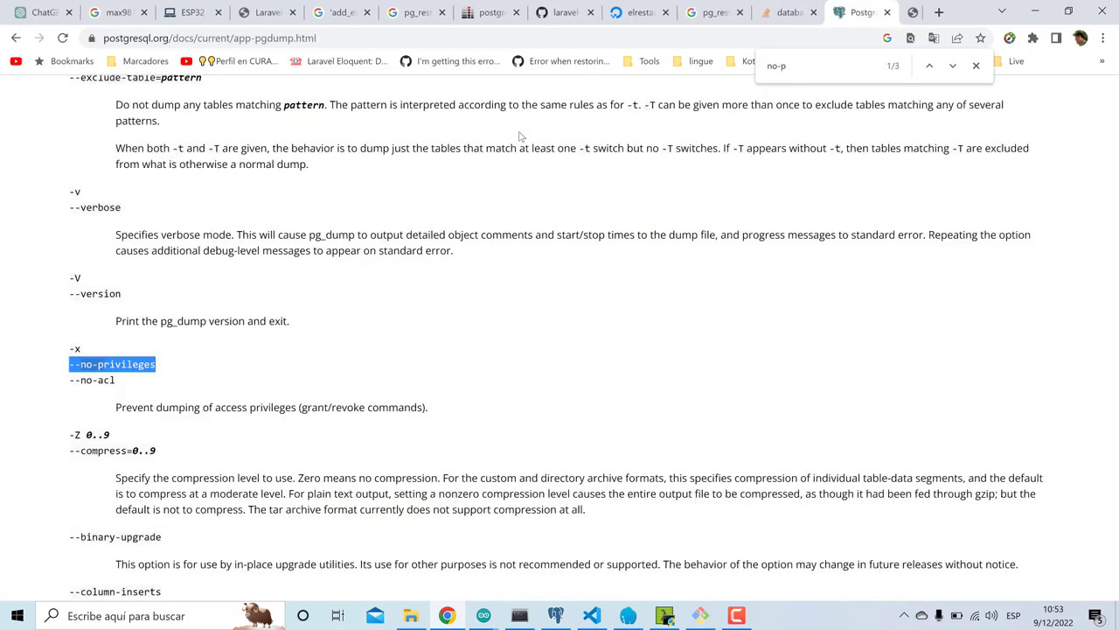
{"action": "left_click", "coordinate": [448, 615]}
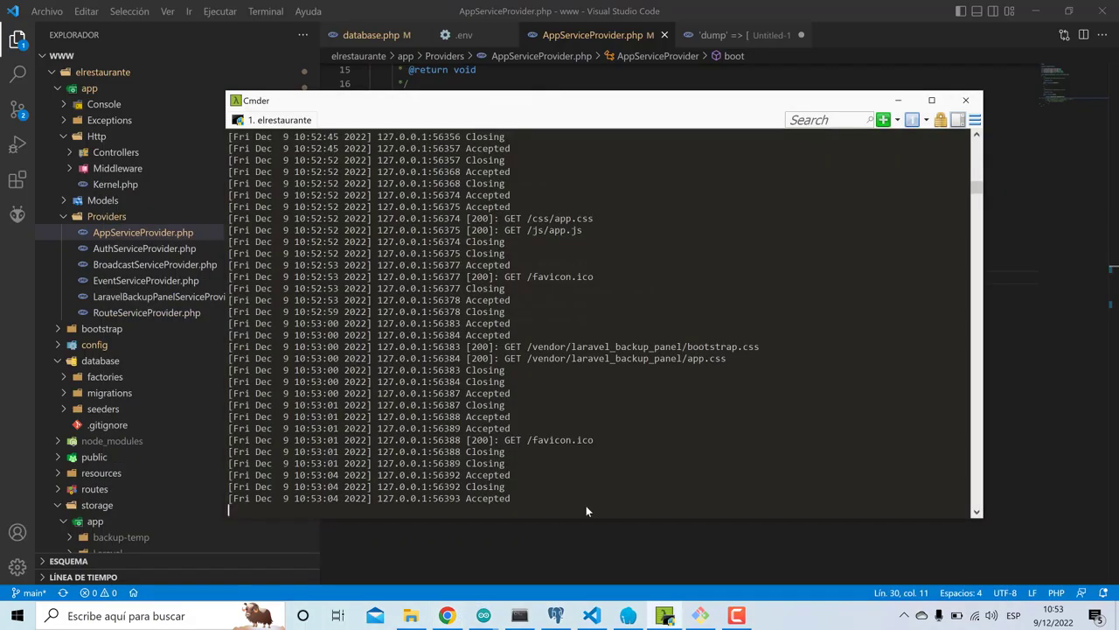
{"action": "type", "text": "cls"}
{"action": "key", "text": "Return"}
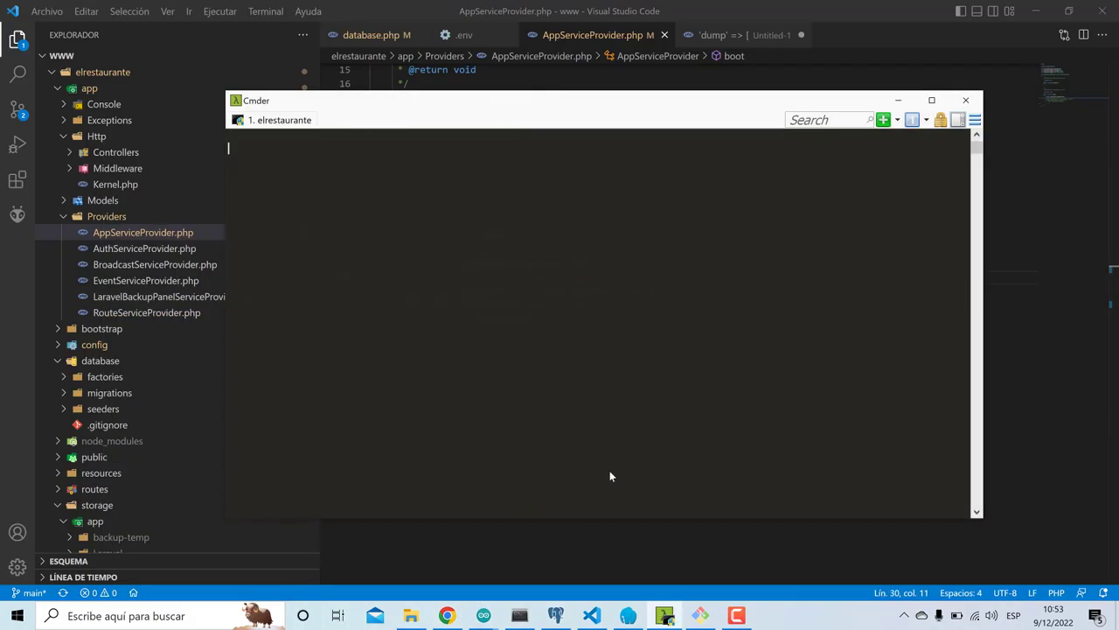
{"action": "type", "text": "php artisan optimize"}
{"action": "key", "text": "Up"}
{"action": "key", "text": "Up"}
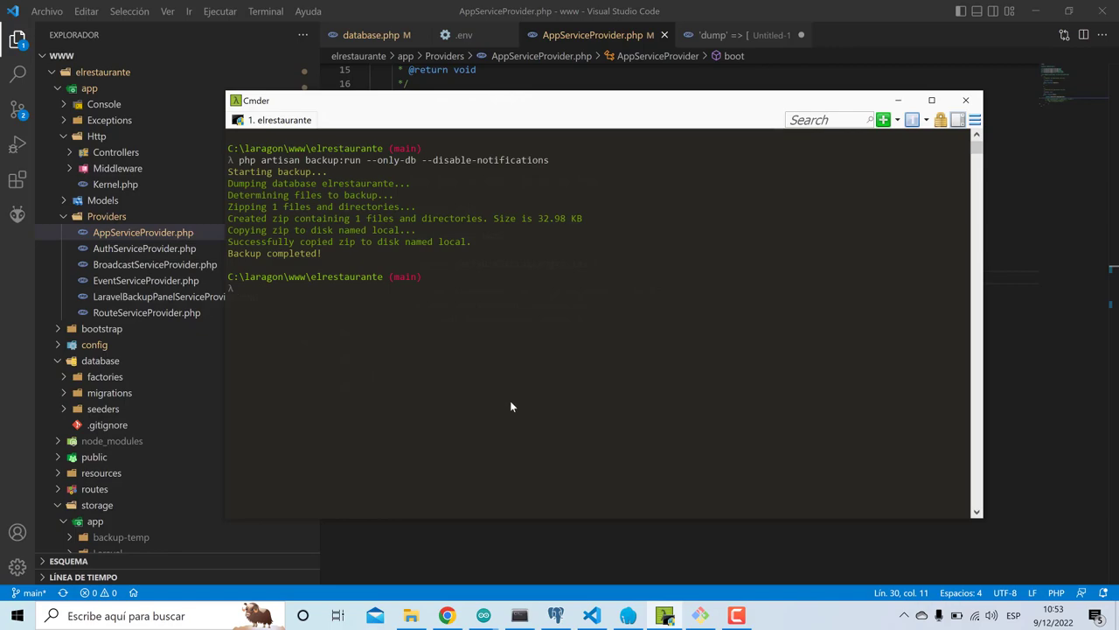
{"action": "left_click", "coordinate": [411, 616]}
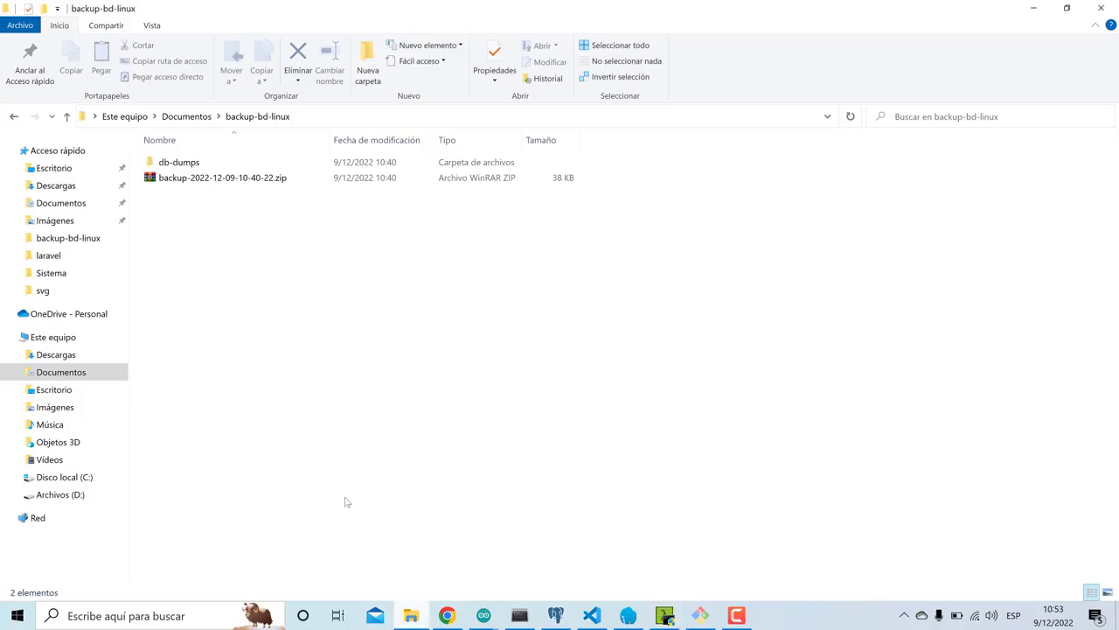
- Copy the newest backup zip from laragon\www\elrestaurante\storage\app\Laravel
{"action": "left_click", "coordinate": [74, 477]}
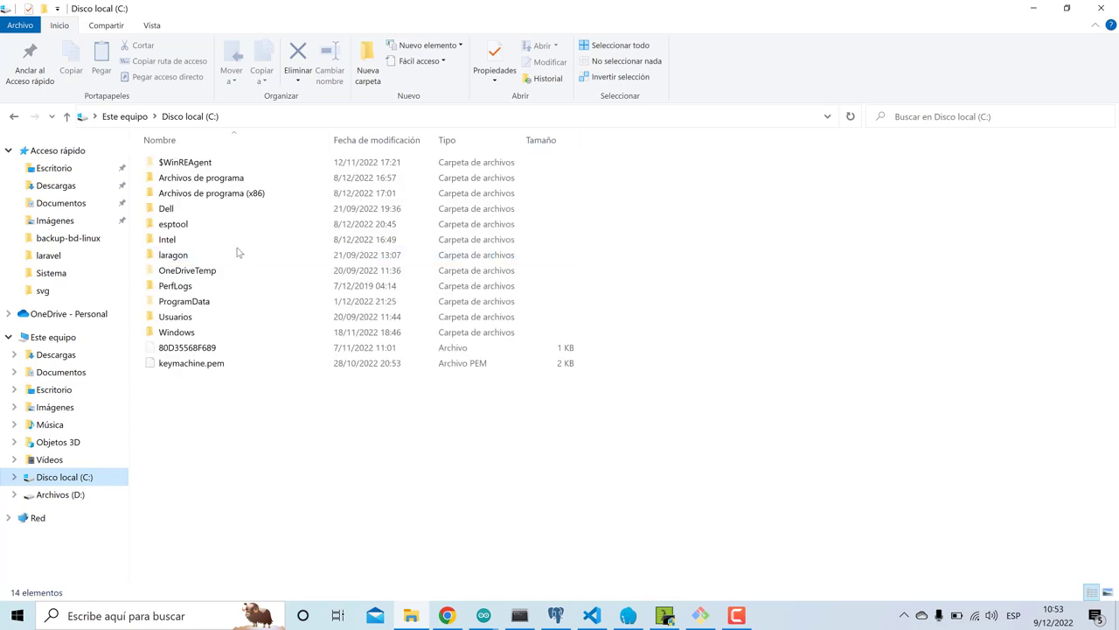
{"action": "left_click", "coordinate": [184, 254]}
{"action": "double_click", "coordinate": [186, 255]}
{"action": "double_click", "coordinate": [185, 238]}
{"action": "double_click", "coordinate": [206, 164]}
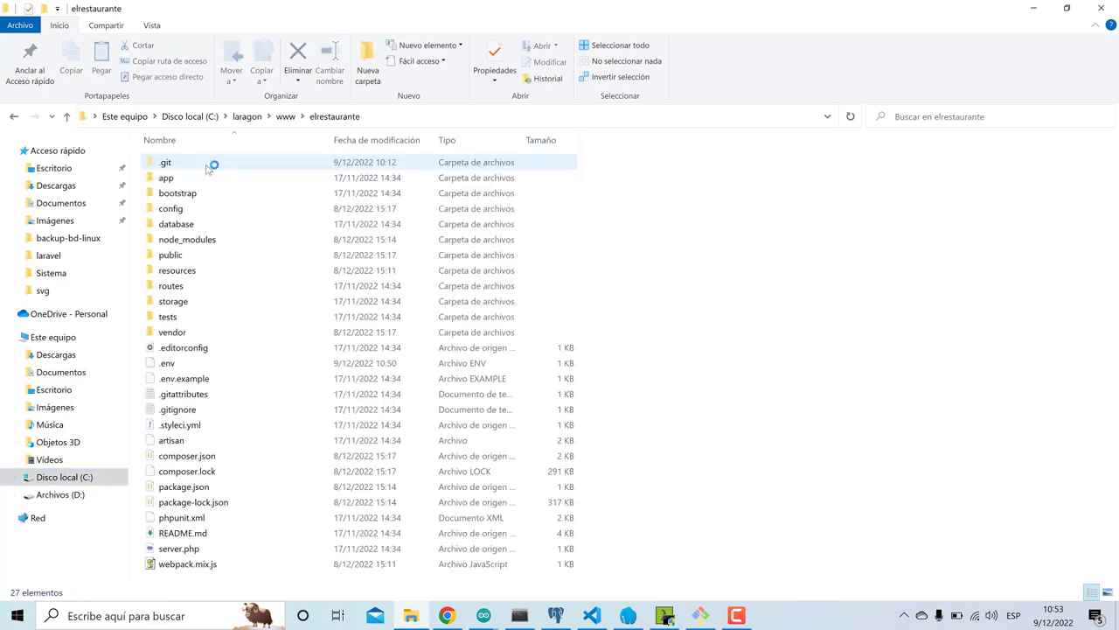
{"action": "double_click", "coordinate": [175, 300]}
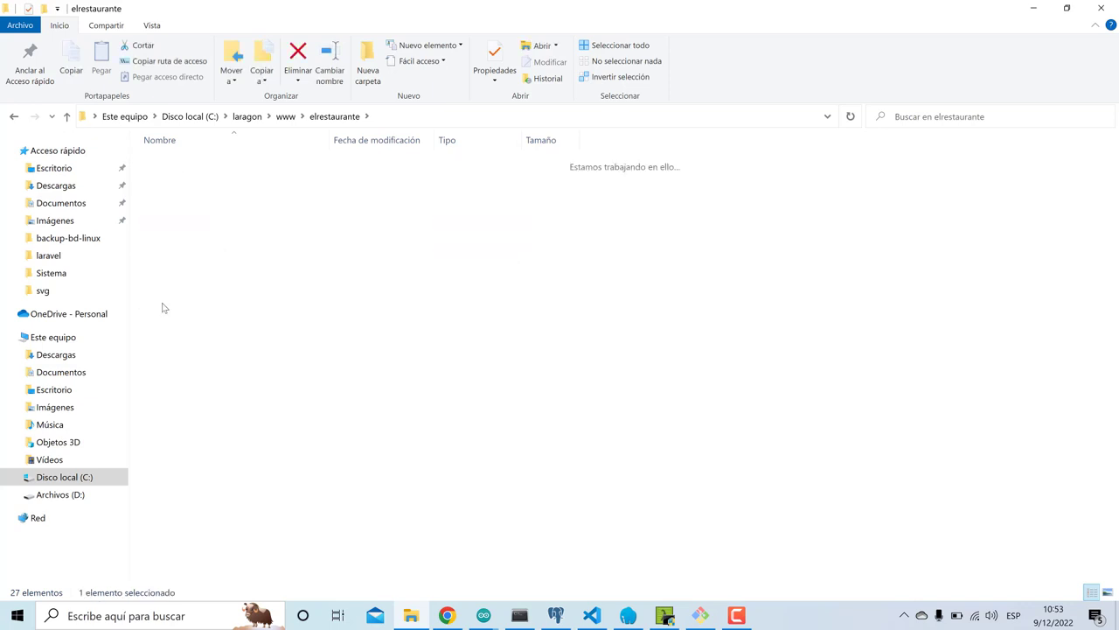
{"action": "double_click", "coordinate": [213, 164]}
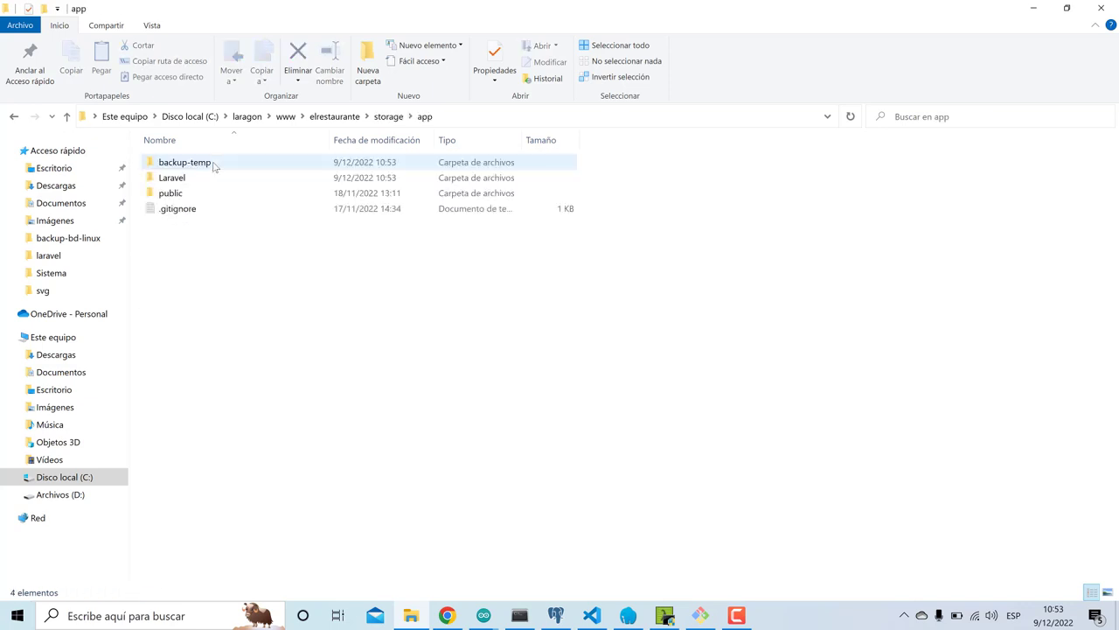
{"action": "double_click", "coordinate": [199, 179]}
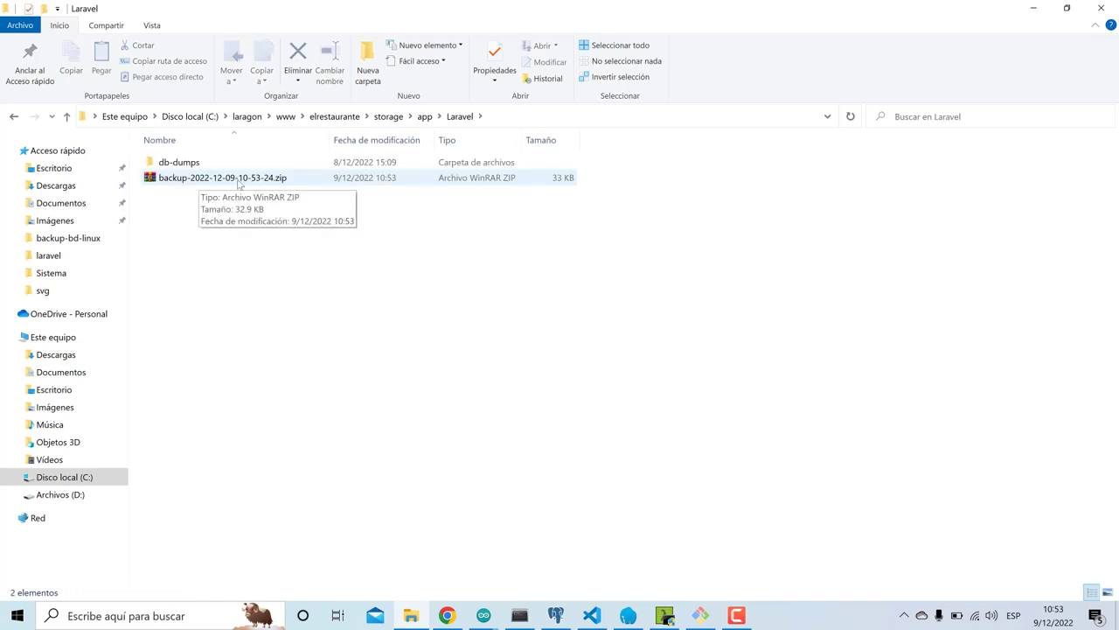
{"action": "left_click", "coordinate": [219, 182]}
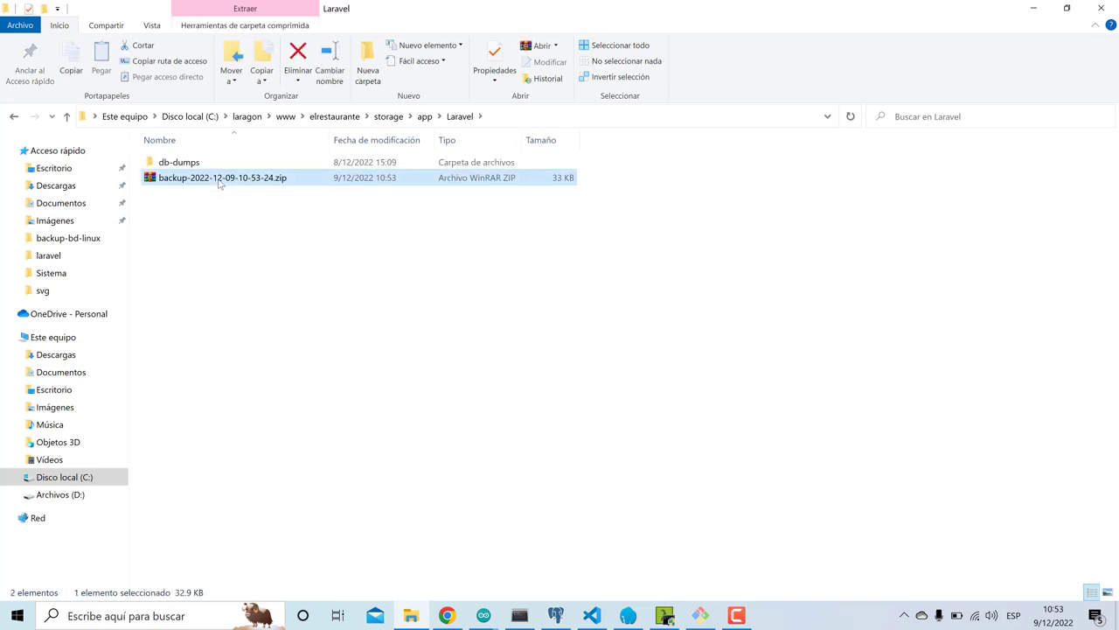
{"action": "left_click", "coordinate": [104, 373]}
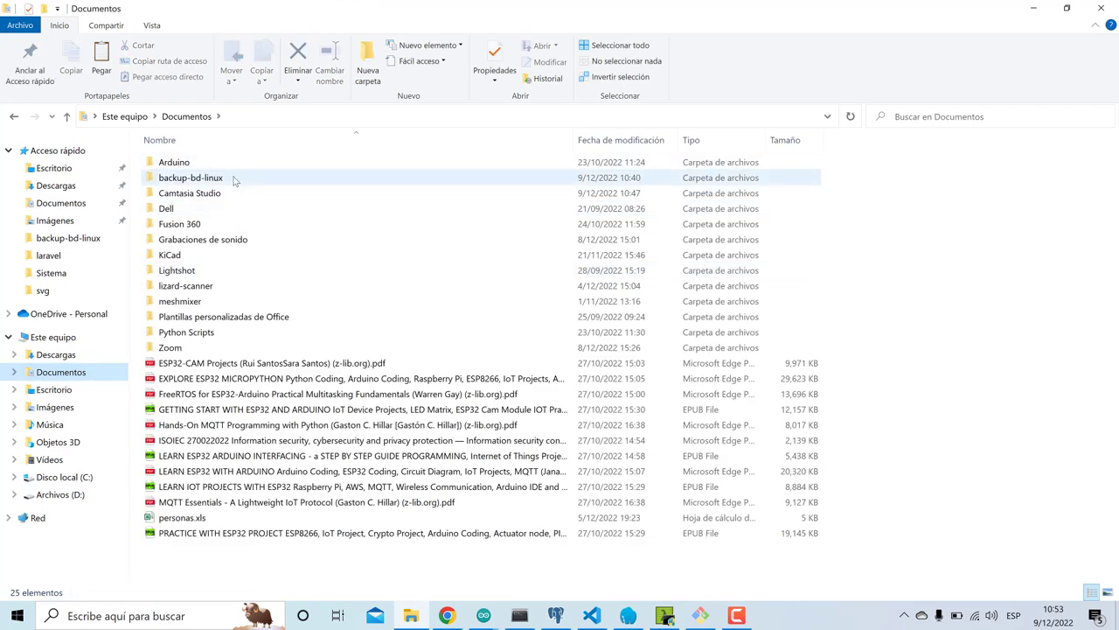
{"action": "double_click", "coordinate": [234, 180]}
{"action": "key", "text": "ctrl+a"}
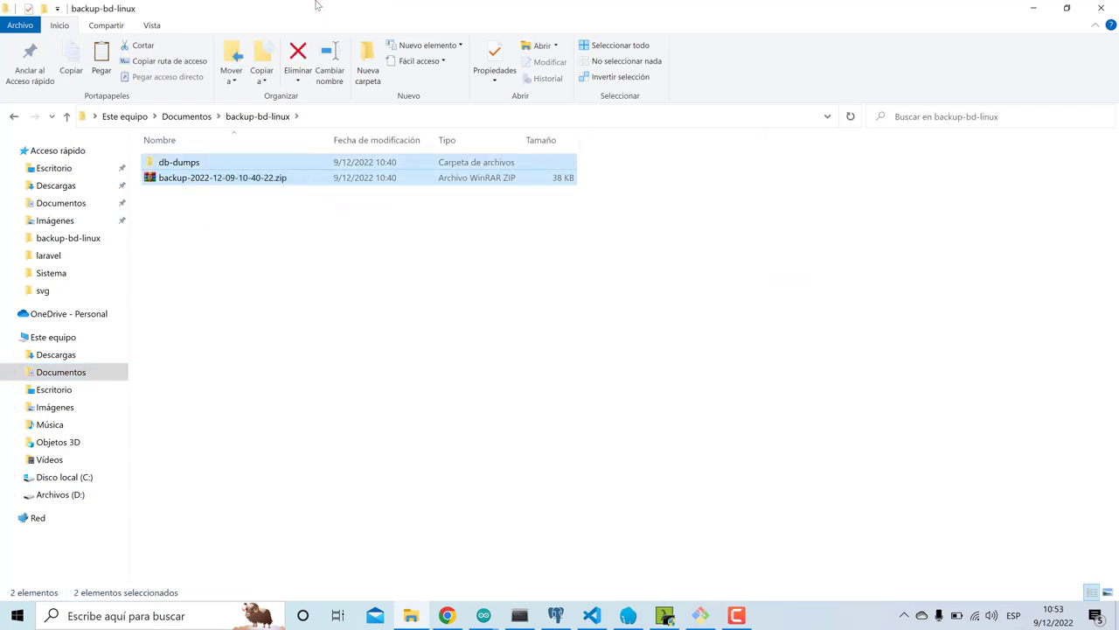
{"action": "key", "text": "Delete"}
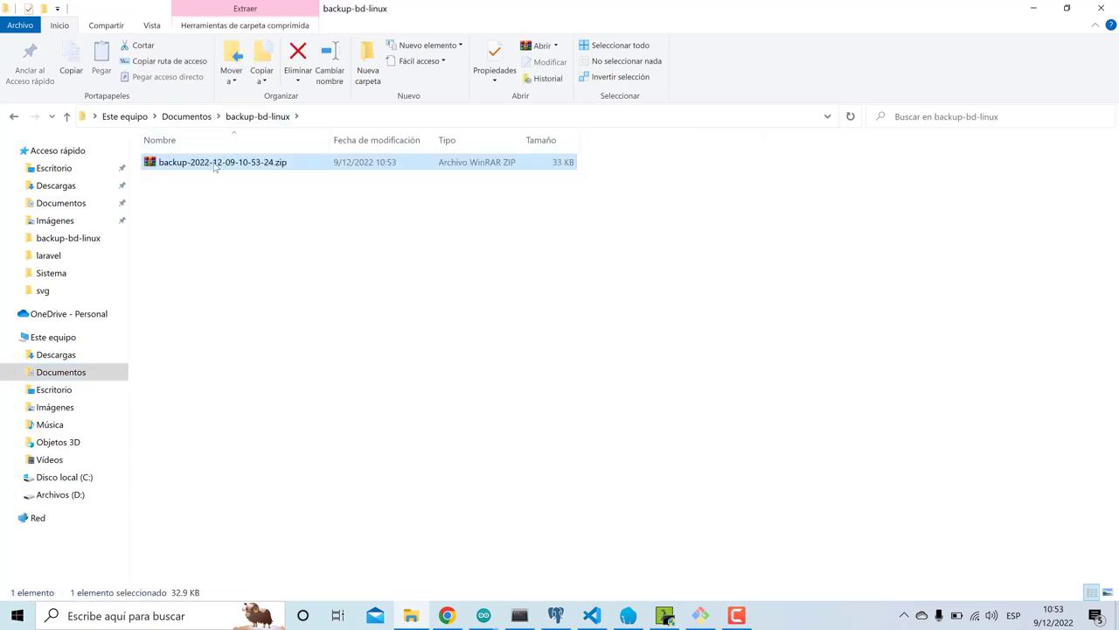
{"action": "right_click", "coordinate": [245, 163]}
{"action": "left_click", "coordinate": [178, 255]}
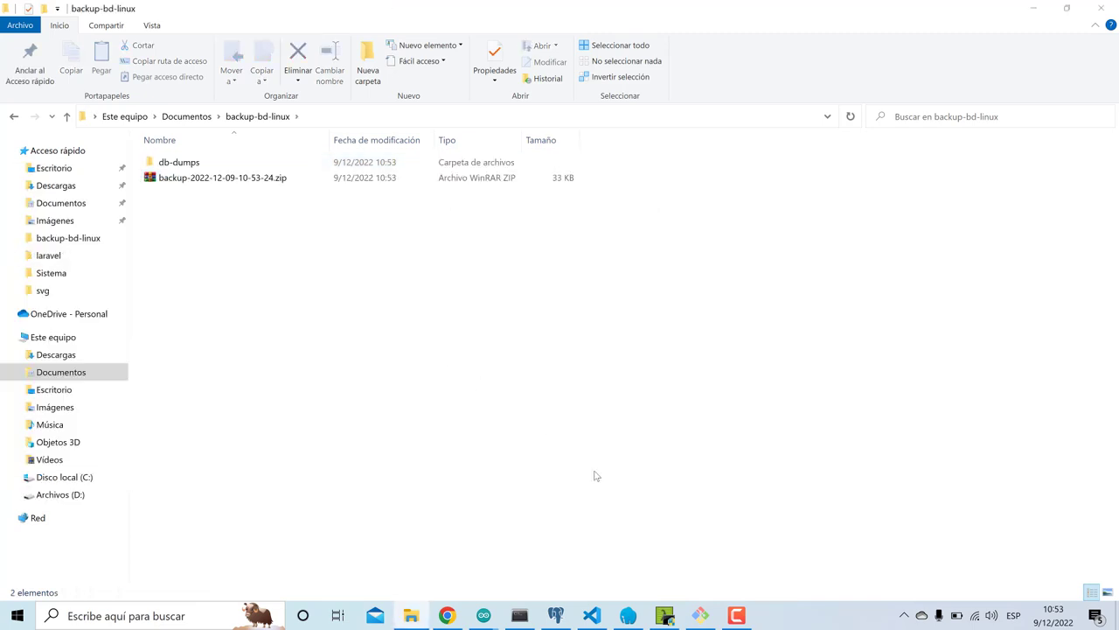
{"action": "left_click", "coordinate": [555, 616]}
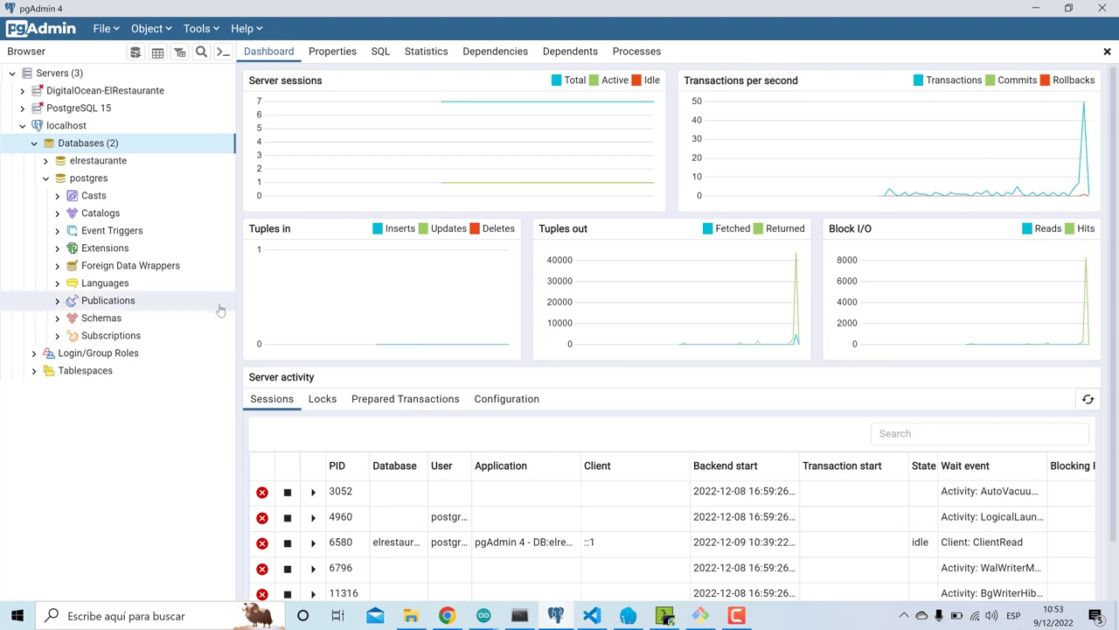
- Create the bdbackup1 database on localhost and open its Restore dialog
{"action": "double_click", "coordinate": [89, 178]}
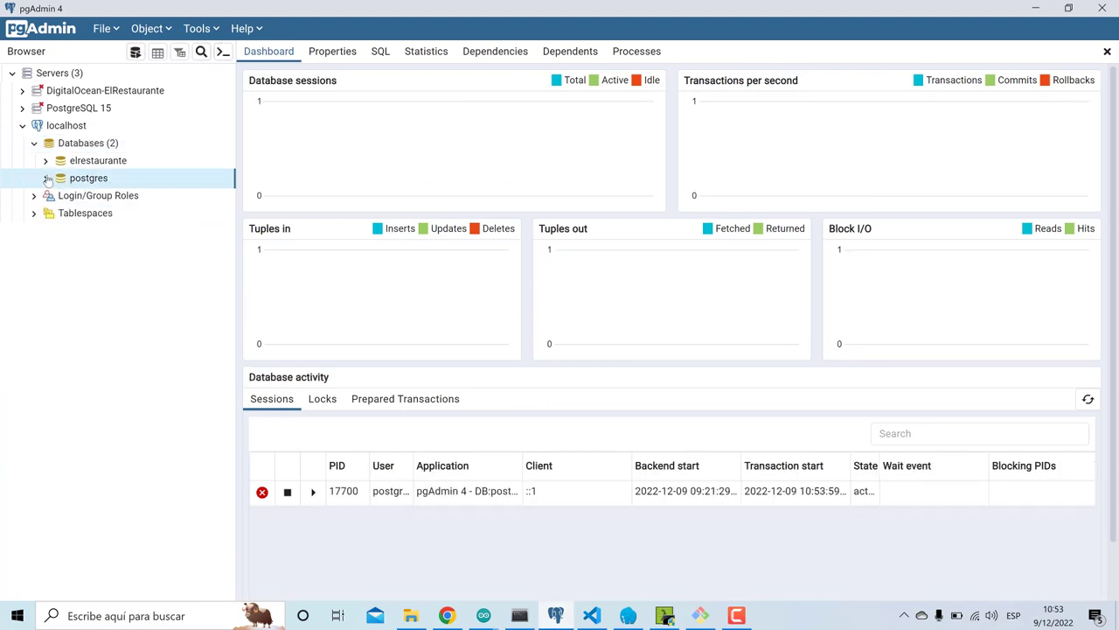
{"action": "left_click", "coordinate": [88, 143]}
{"action": "right_click", "coordinate": [98, 146]}
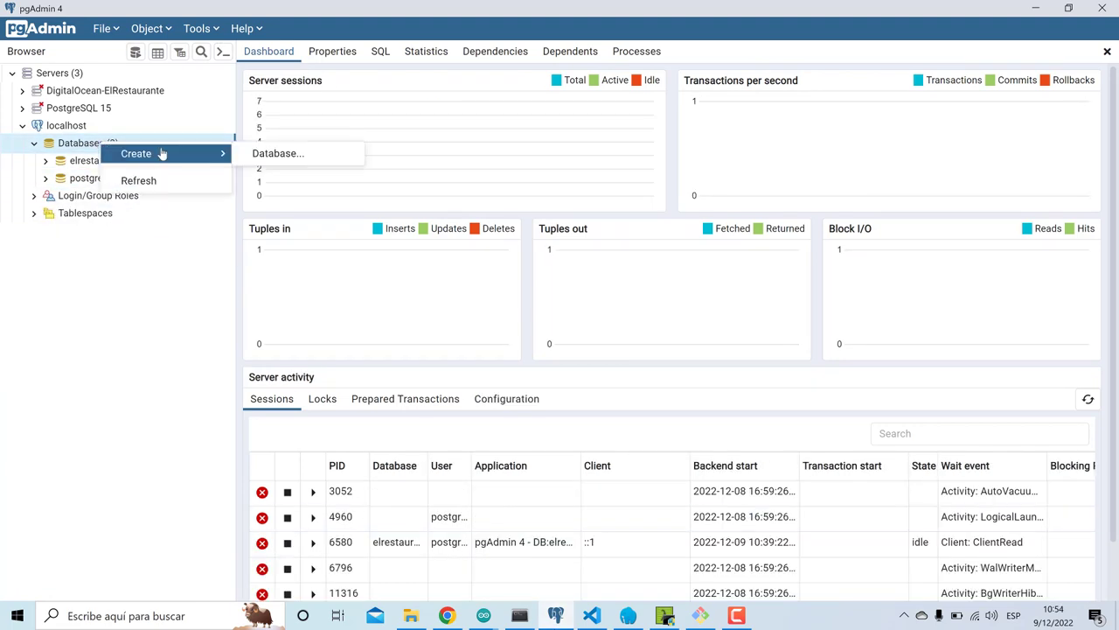
{"action": "left_click", "coordinate": [254, 154]}
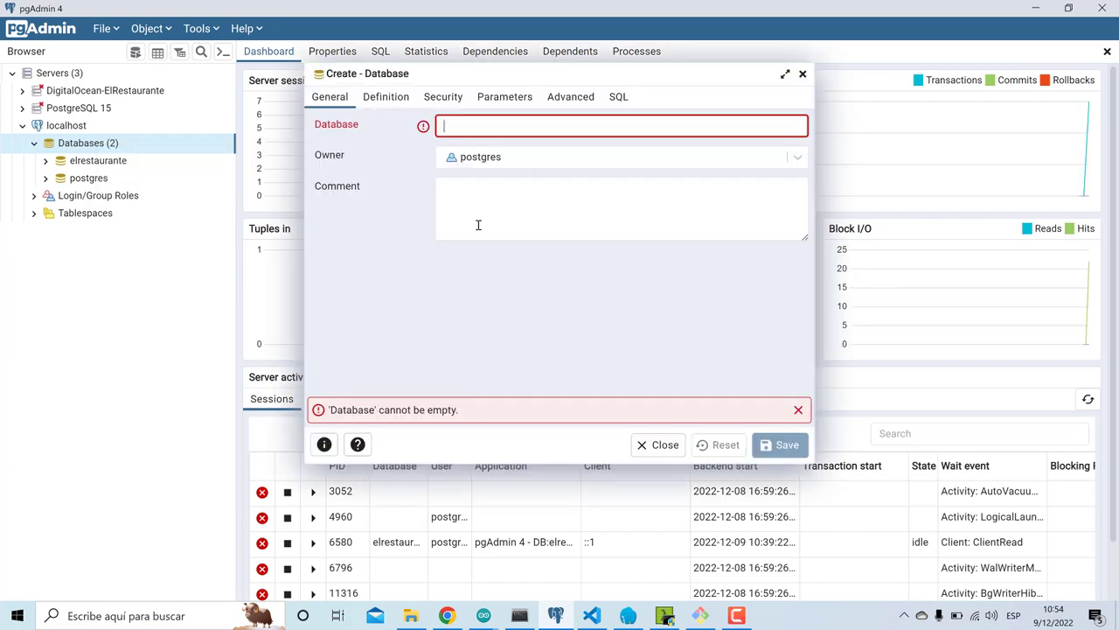
{"action": "type", "text": "bd"}
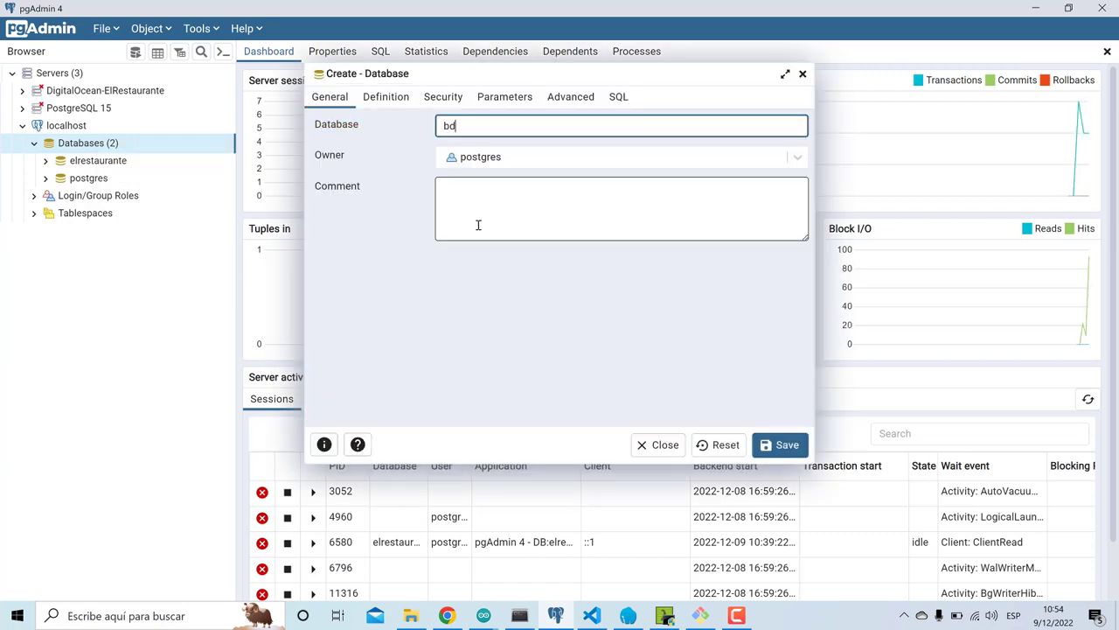
{"action": "type", "text": "acbacku"}
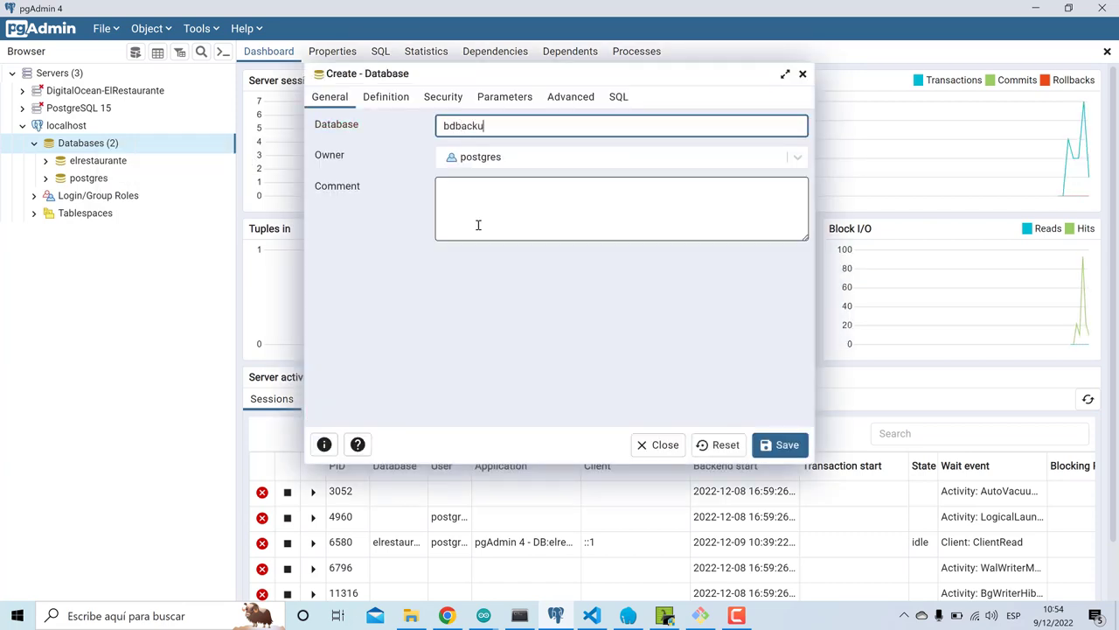
{"action": "type", "text": "p1"}
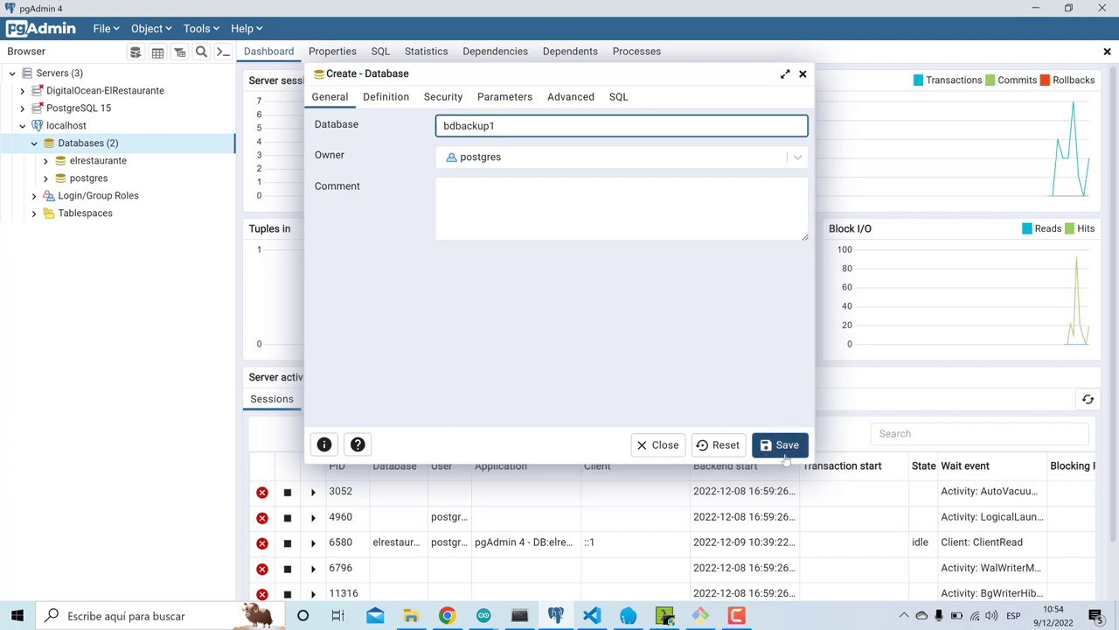
{"action": "left_click", "coordinate": [785, 454]}
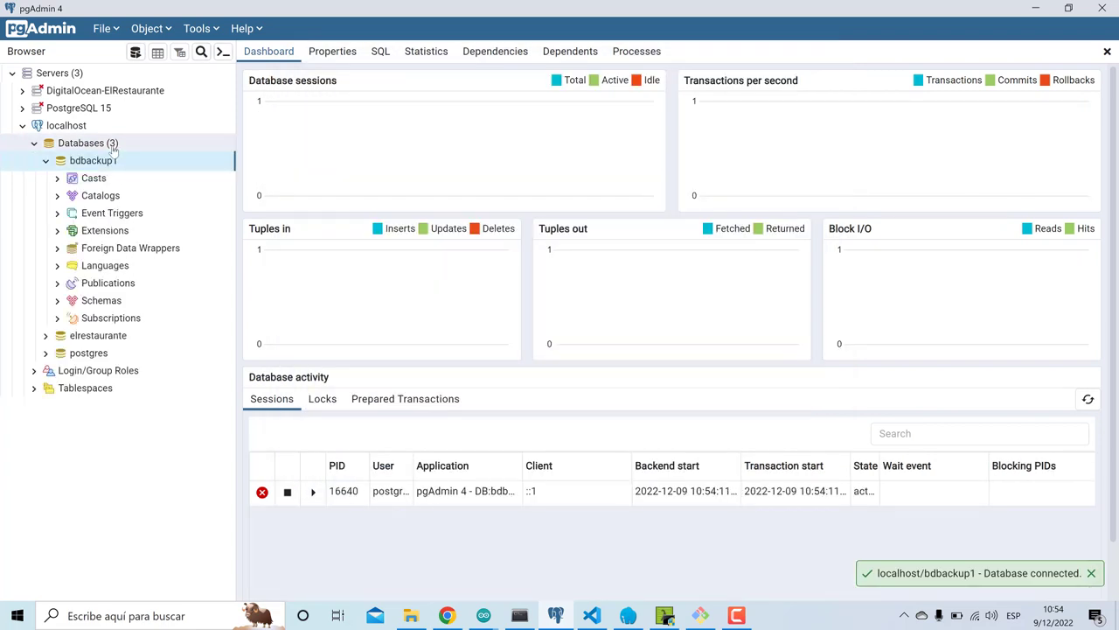
{"action": "right_click", "coordinate": [98, 165]}
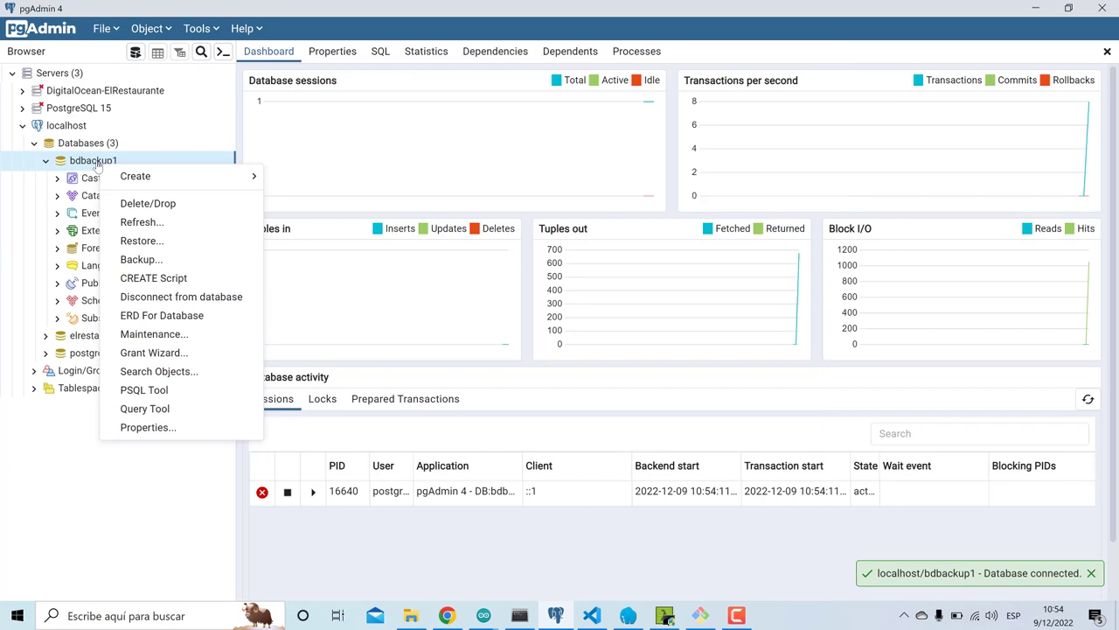
{"action": "left_click", "coordinate": [144, 242]}
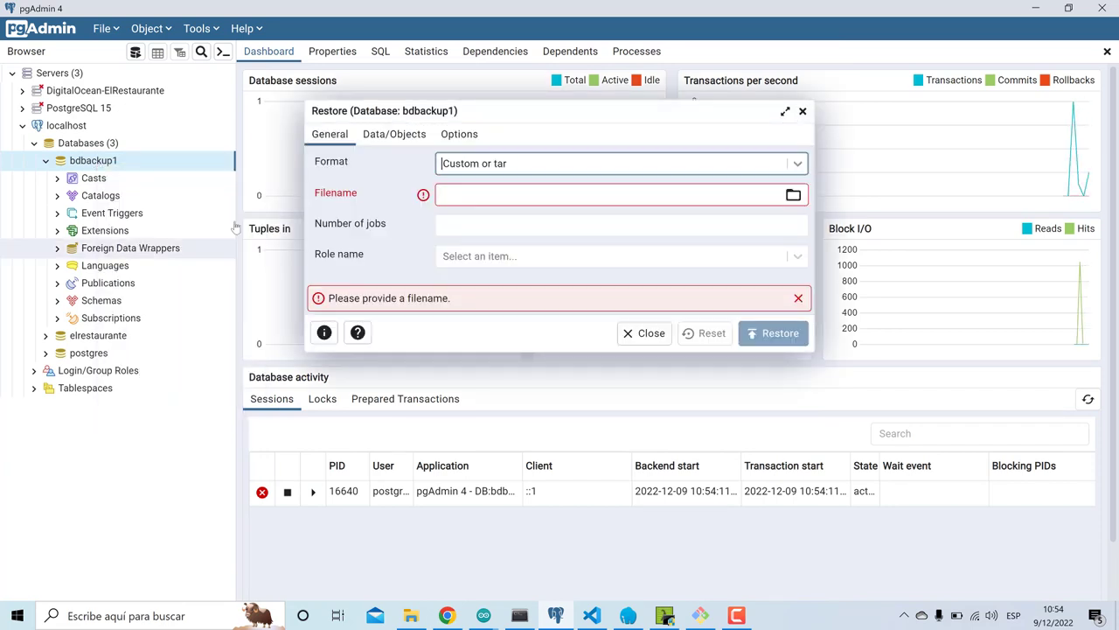
- Restore bdbackup1 from backup-bd-linux\db-dumps\postgresql-elrestaurante.sql
{"action": "left_click", "coordinate": [793, 194]}
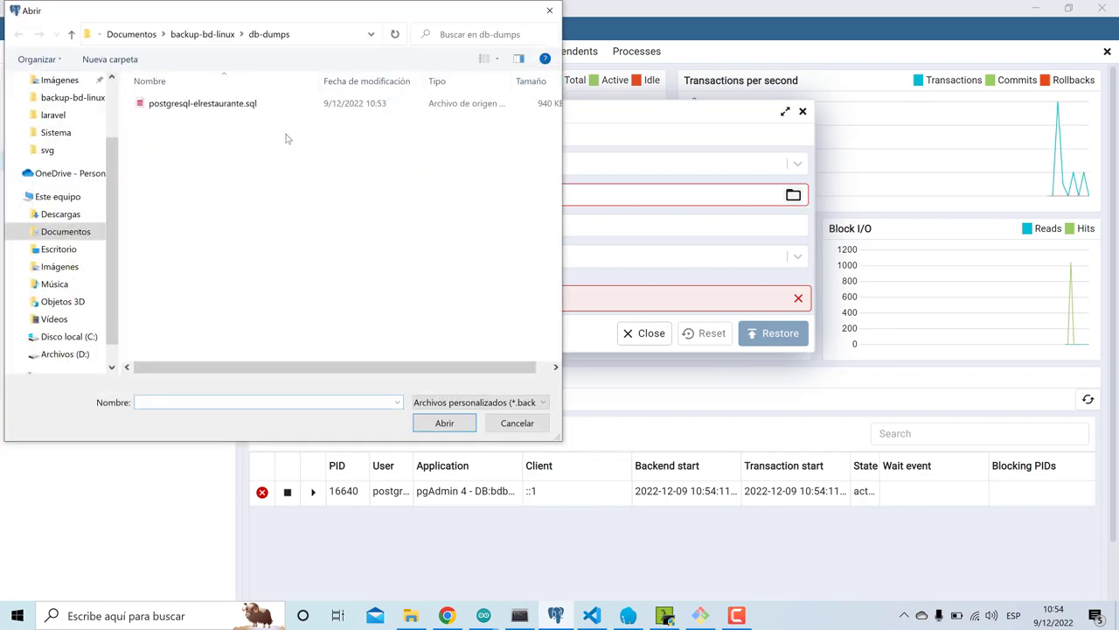
{"action": "double_click", "coordinate": [220, 110]}
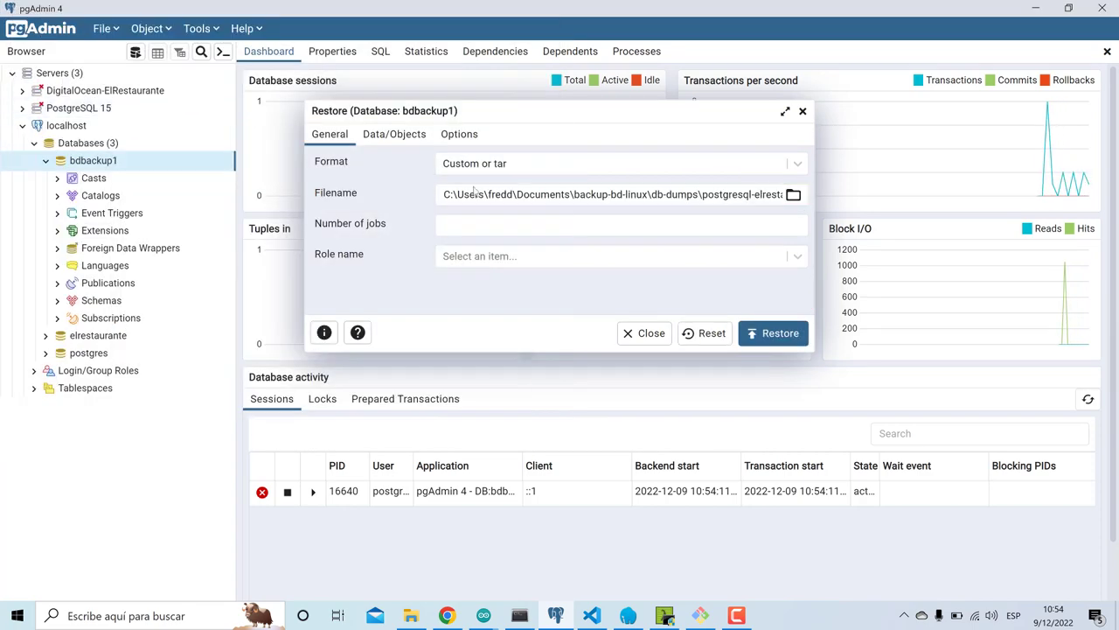
{"action": "left_click", "coordinate": [793, 194]}
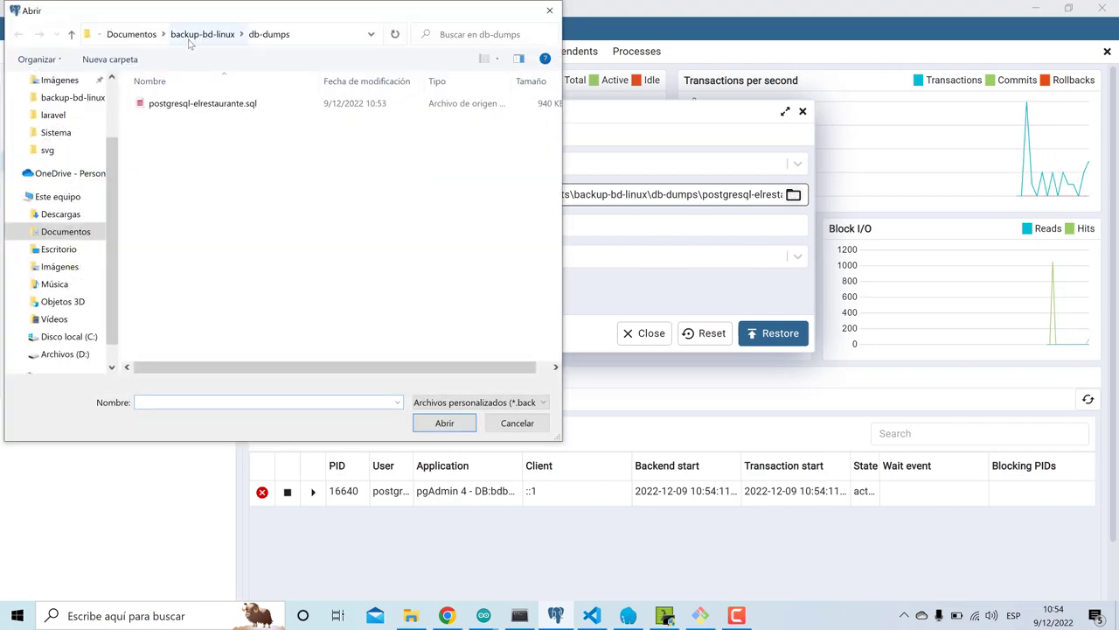
{"action": "left_click", "coordinate": [223, 35]}
{"action": "left_click", "coordinate": [131, 35]}
{"action": "left_click", "coordinate": [186, 38]}
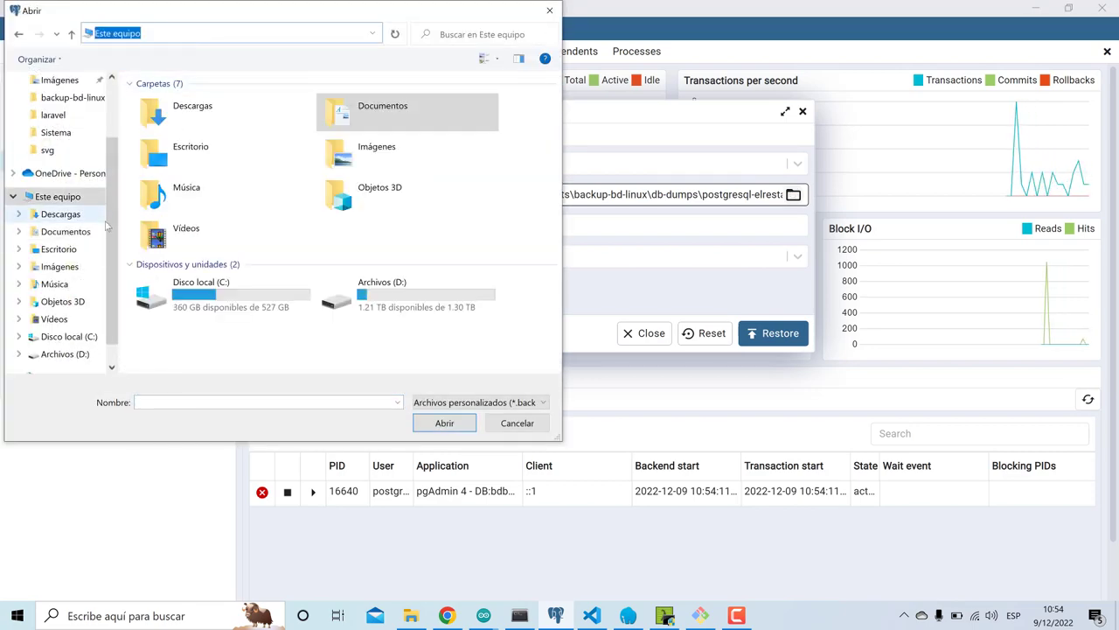
{"action": "left_click", "coordinate": [61, 213]}
{"action": "left_click", "coordinate": [59, 248]}
{"action": "left_click", "coordinate": [66, 231]}
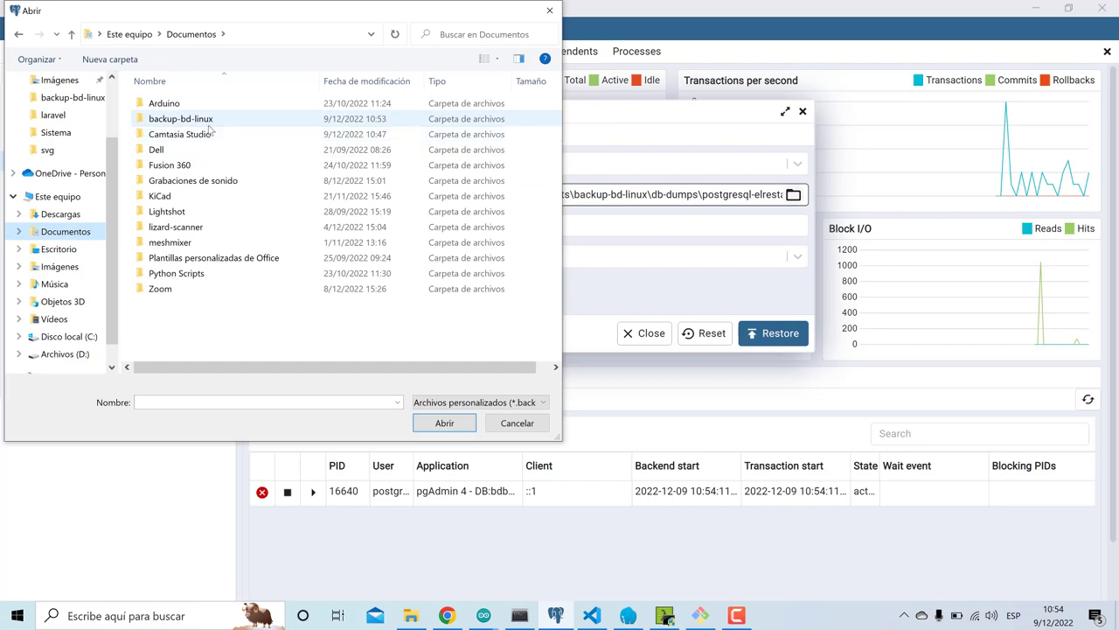
{"action": "double_click", "coordinate": [184, 116]}
{"action": "double_click", "coordinate": [186, 109]}
{"action": "left_click", "coordinate": [192, 105]}
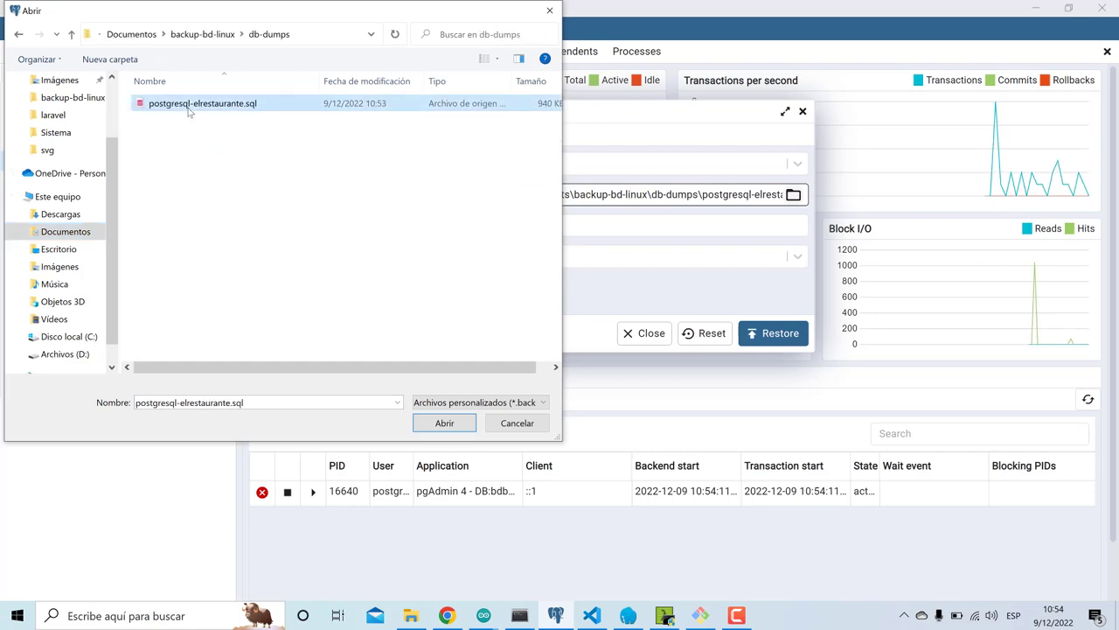
{"action": "left_click", "coordinate": [444, 422]}
{"action": "left_click", "coordinate": [765, 336]}
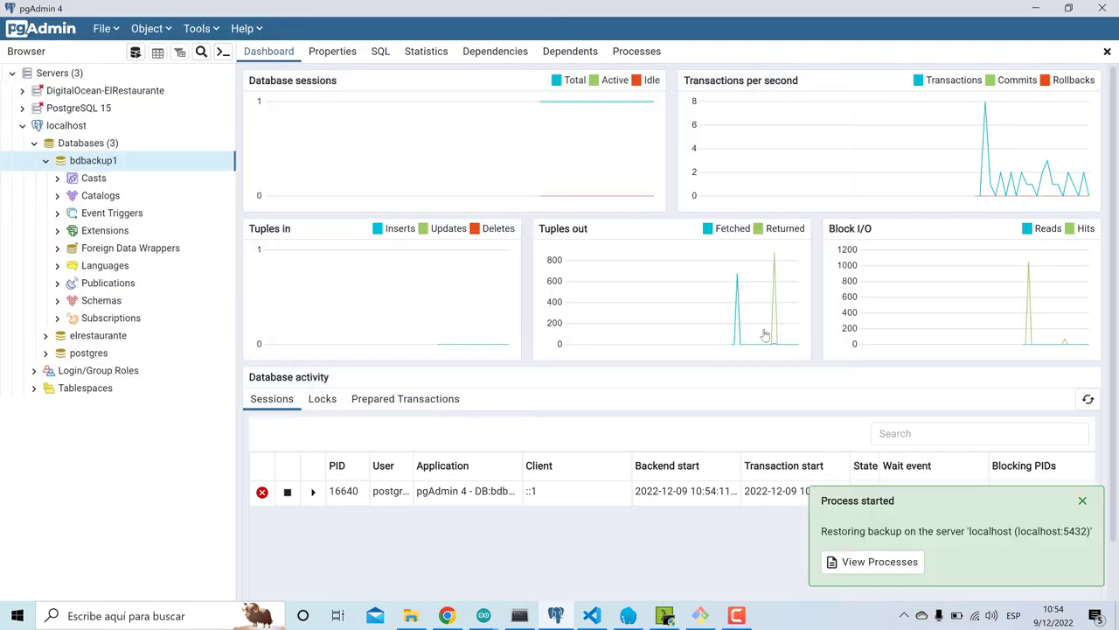
- Check the Processes list showing the restore failed because the SQL dump isn't a valid archive
{"action": "left_click", "coordinate": [638, 52]}
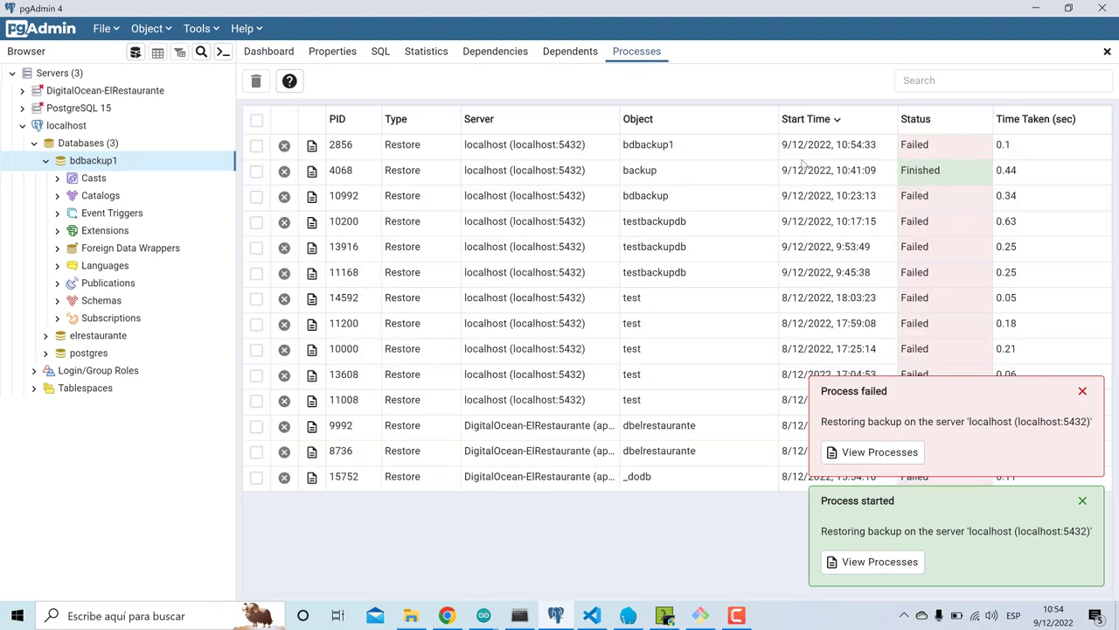
{"action": "left_click", "coordinate": [312, 146]}
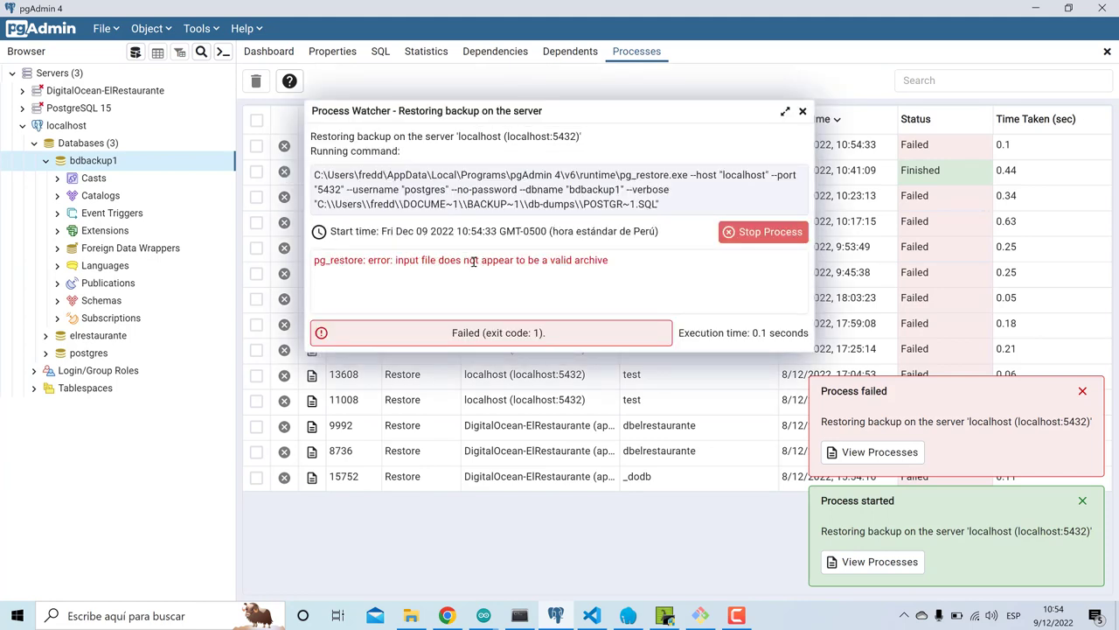
{"action": "left_click", "coordinate": [803, 112]}
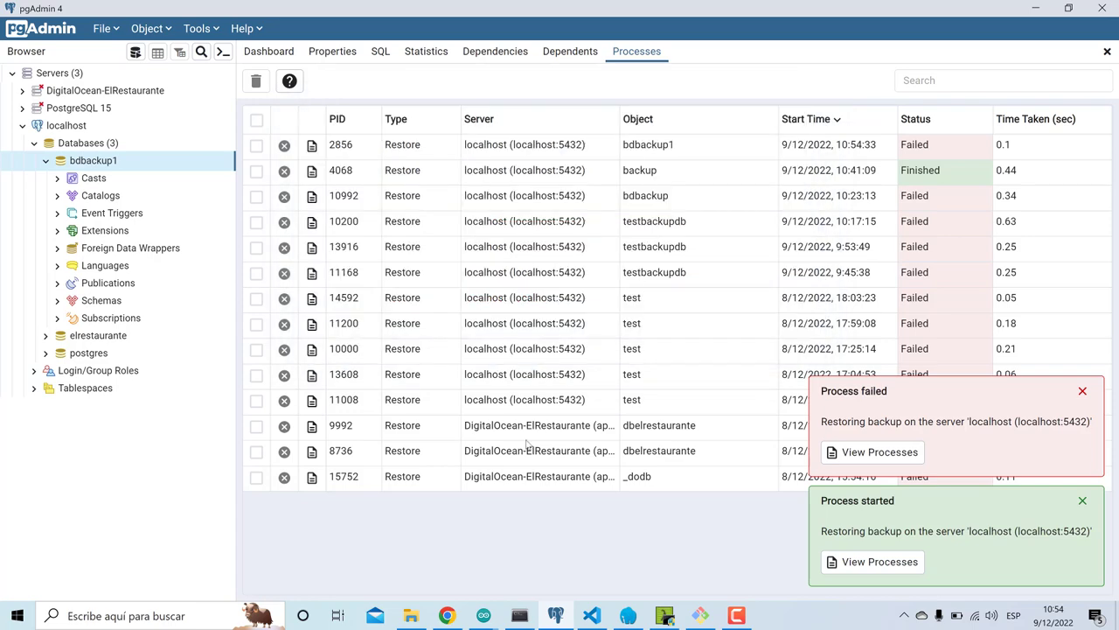
{"action": "left_click", "coordinate": [446, 616]}
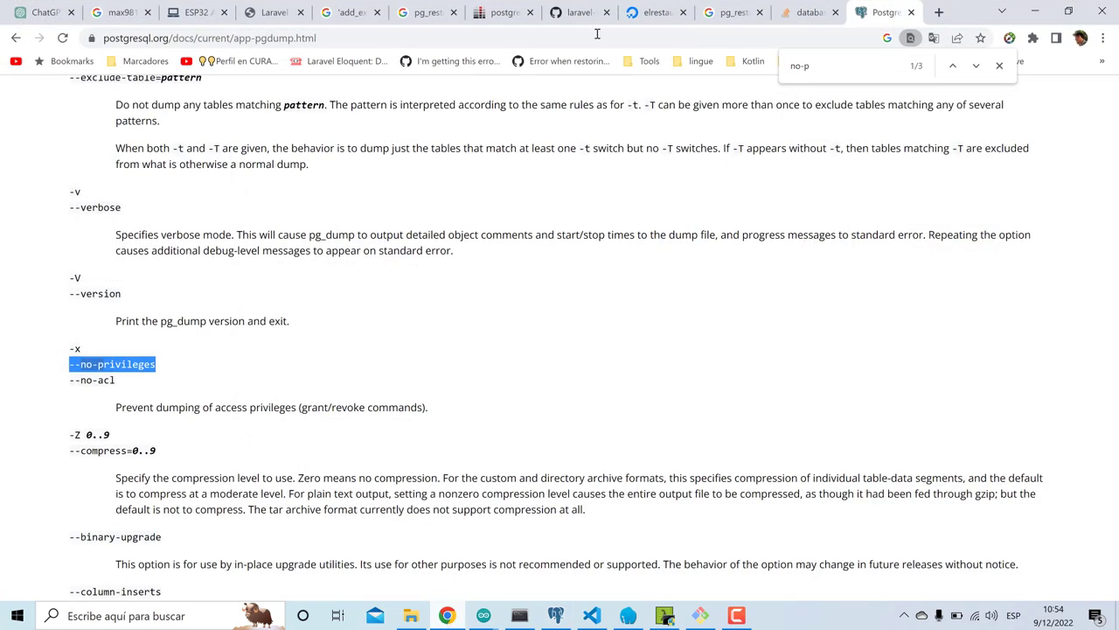
- Select the 'dump' config snippet with '--format=c' in spatie's laravel-backup binary dump guide
{"action": "left_click", "coordinate": [651, 9]}
{"action": "left_click", "coordinate": [573, 13]}
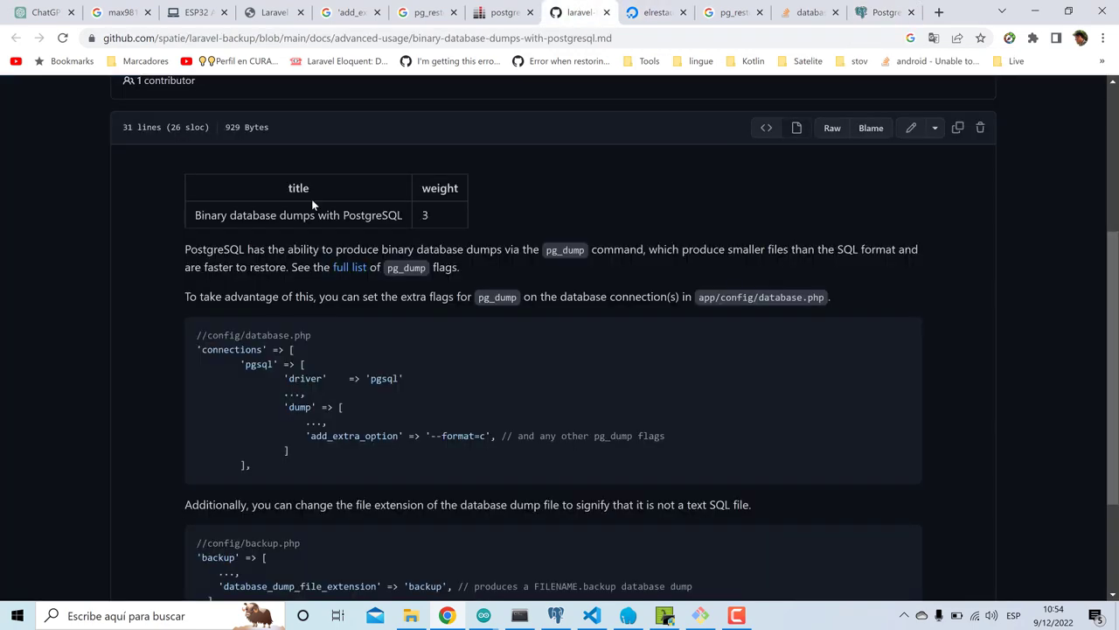
{"action": "left_click_drag", "start_coordinate": [284, 407], "coordinate": [340, 452]}
{"action": "key", "text": "ctrl+c"}
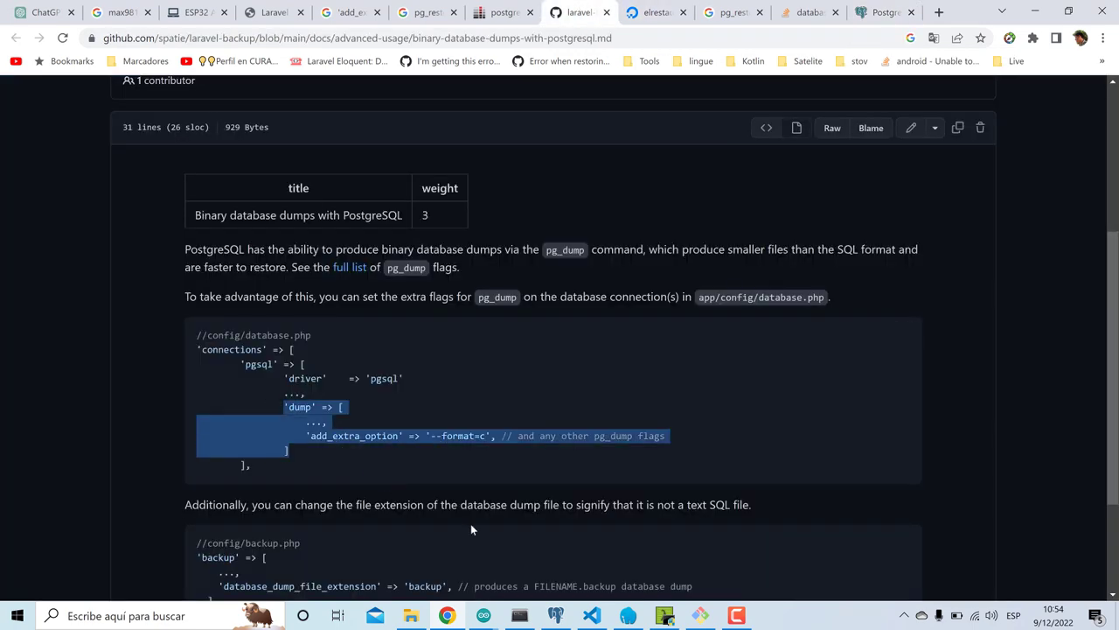
{"action": "left_click", "coordinate": [592, 615]}
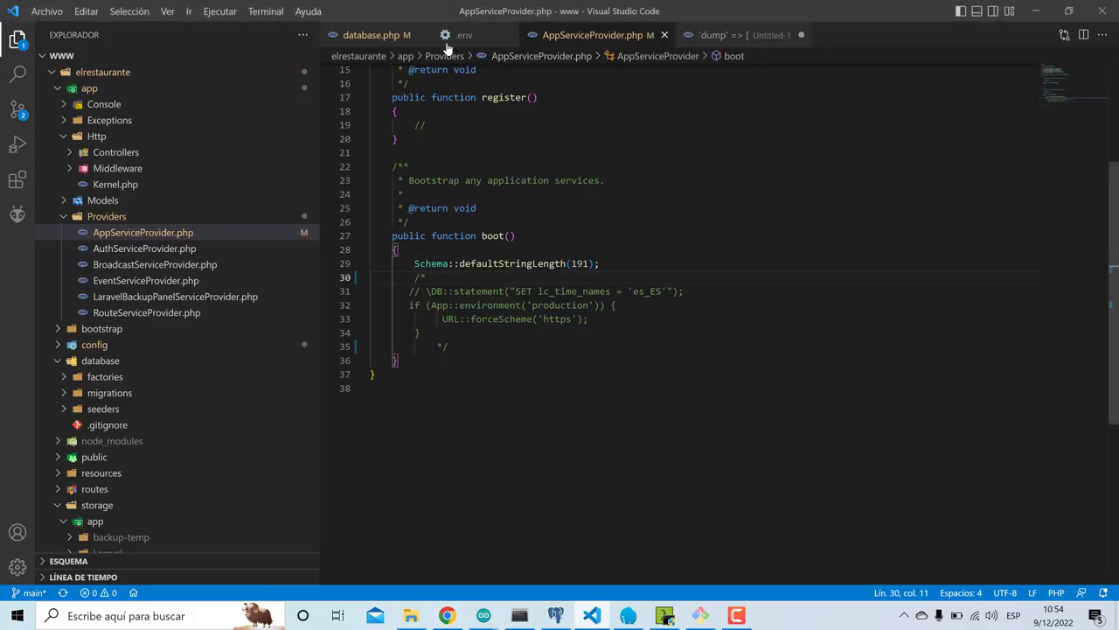
- Paste the 'dump' block after 'sslmode' in database.php's pgsql connection, remove the '...,' line, and save
{"action": "left_click", "coordinate": [365, 35]}
{"action": "scroll", "coordinate": [452, 301], "scroll_direction": "down", "scroll_amount": 18}
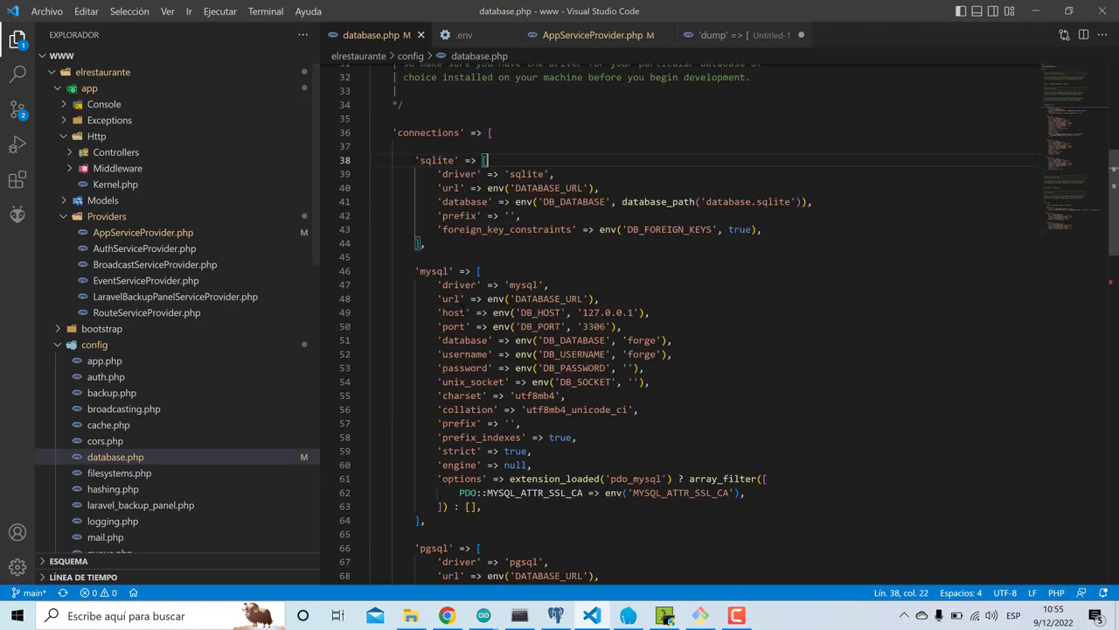
{"action": "scroll", "coordinate": [472, 318], "scroll_direction": "down", "scroll_amount": 2}
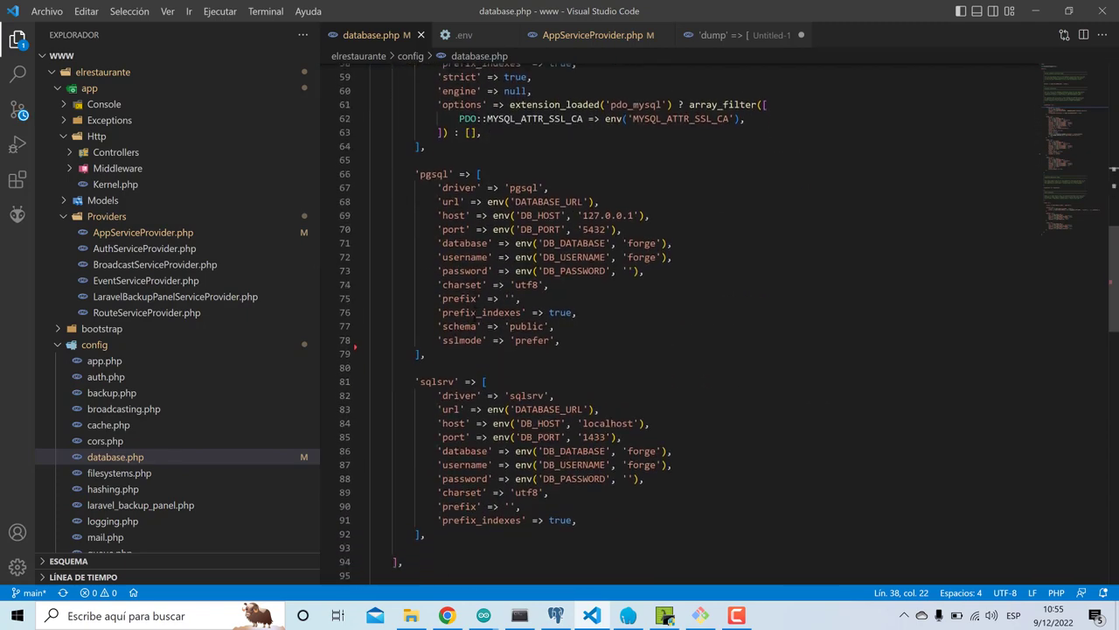
{"action": "left_click", "coordinate": [574, 308]}
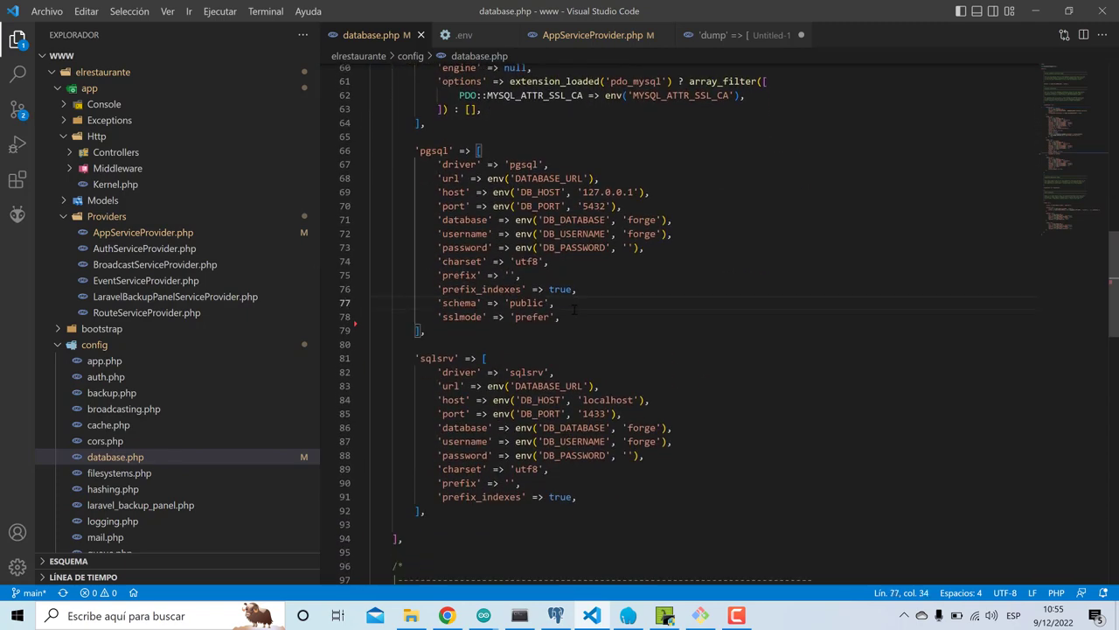
{"action": "left_click", "coordinate": [570, 318]}
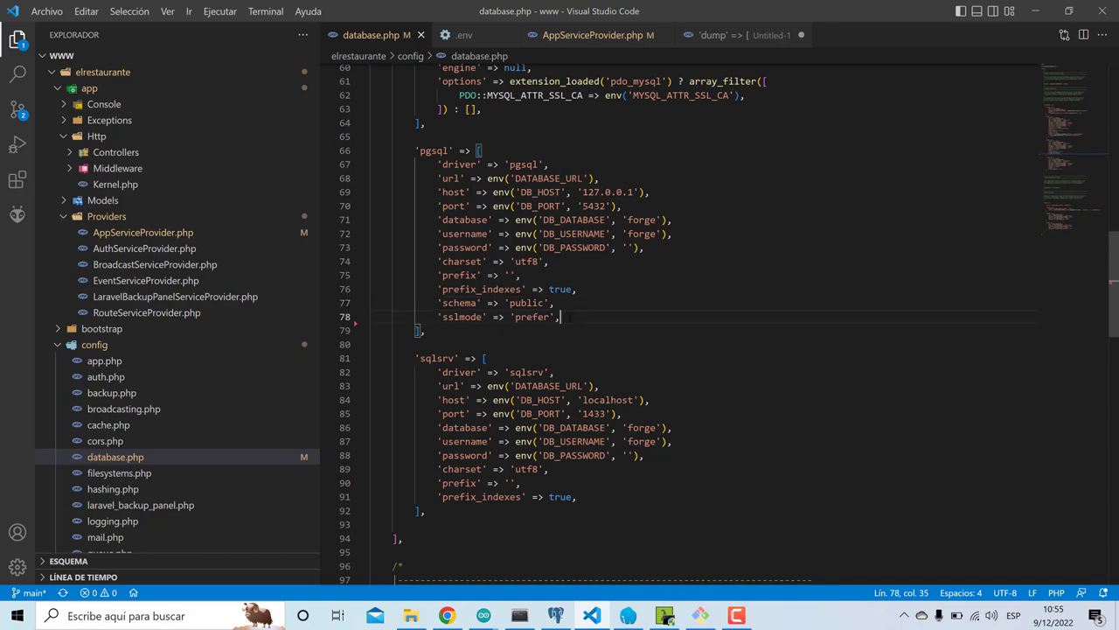
{"action": "key", "text": "ctrl+v"}
{"action": "key", "text": "ctrl+s"}
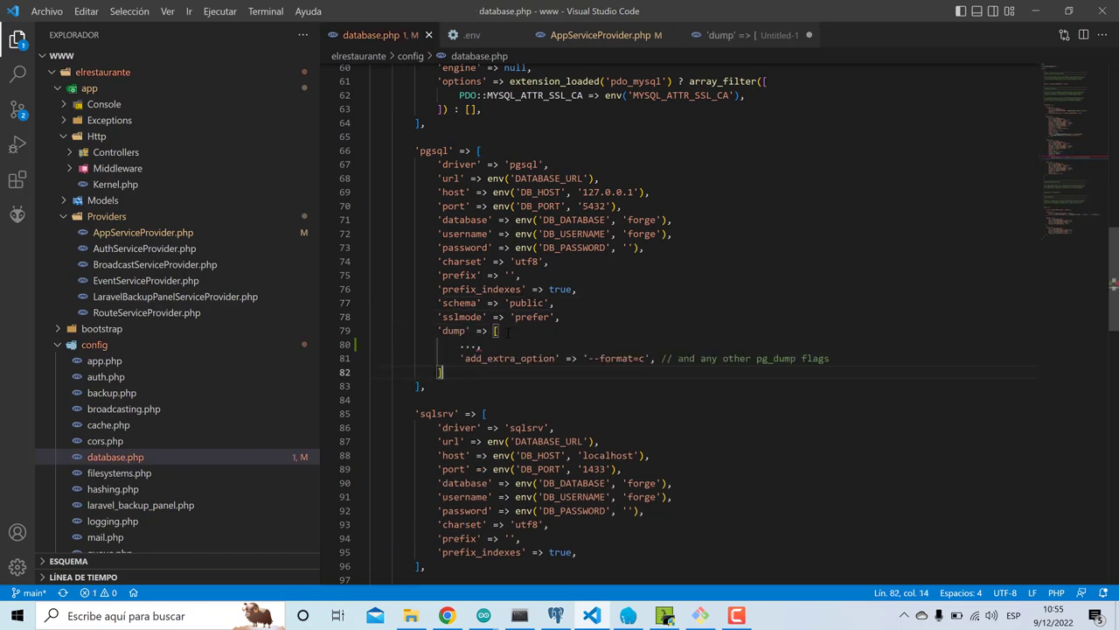
{"action": "left_click_drag", "start_coordinate": [482, 346], "coordinate": [371, 344]}
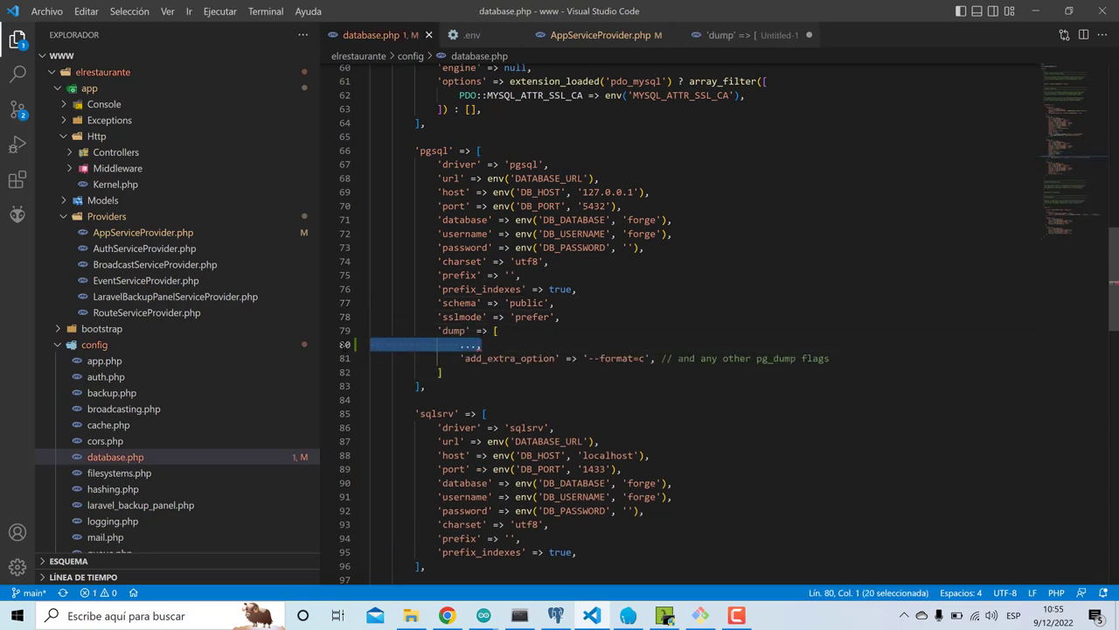
{"action": "key", "text": "BackSpace"}
{"action": "key", "text": "BackSpace"}
{"action": "key", "text": "ctrl+s"}
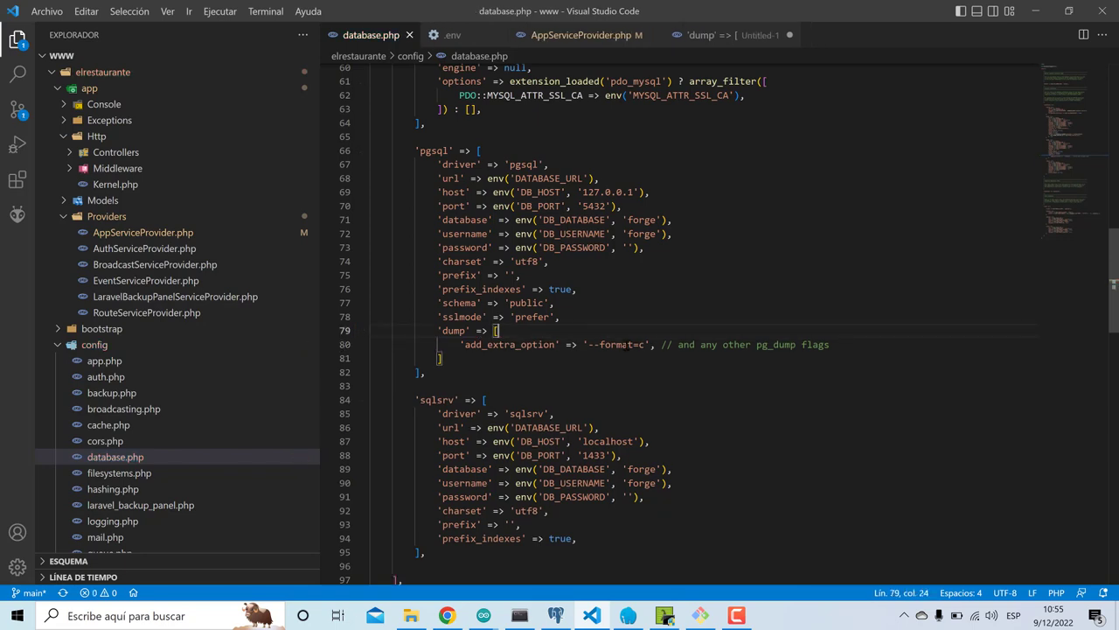
- Run php artisan optimize in Cmder, then rerun php artisan backup:run --only-db for a 37.88 KB zip
{"action": "left_click", "coordinate": [664, 617]}
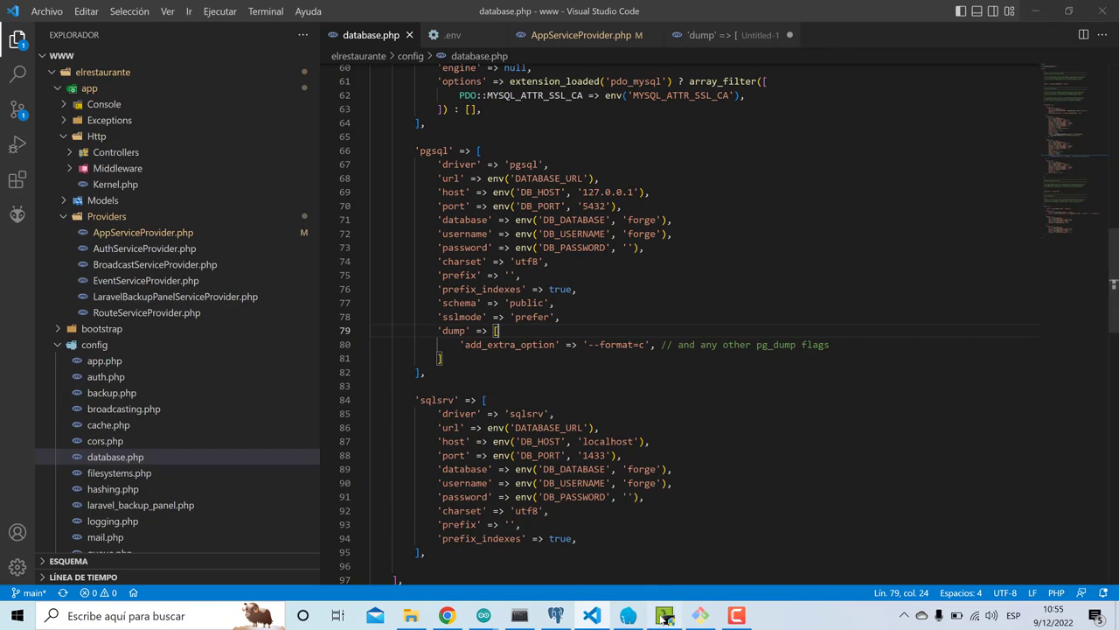
{"action": "key", "text": "Up"}
{"action": "key", "text": "Escape"}
{"action": "type", "text": "php artisan optimize"}
{"action": "key", "text": "Return"}
{"action": "key", "text": "Up"}
{"action": "key", "text": "Up"}
{"action": "key", "text": "Return"}
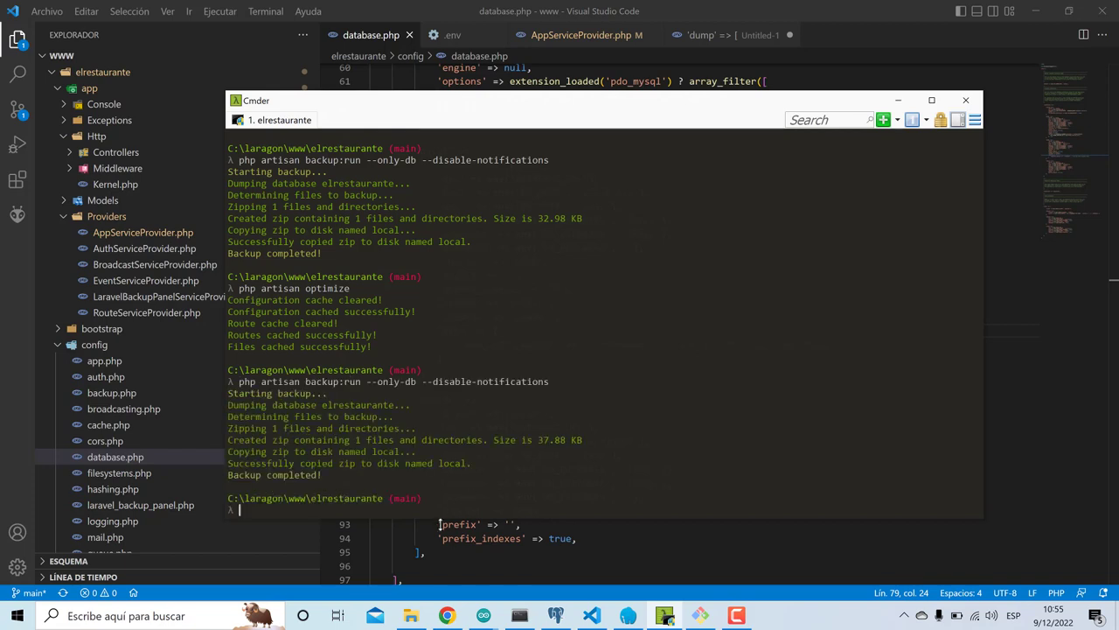
- Find and select the newly created backup zip in the storage\app\Laravel folder
{"action": "left_click", "coordinate": [411, 615]}
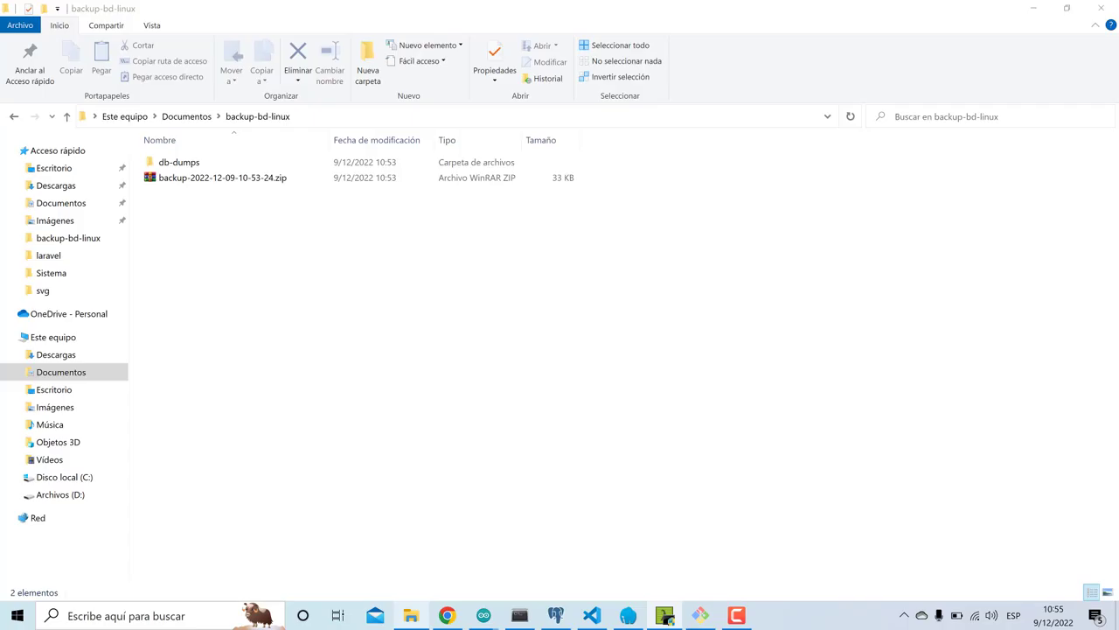
{"action": "left_click", "coordinate": [14, 117]}
{"action": "left_click", "coordinate": [14, 117]}
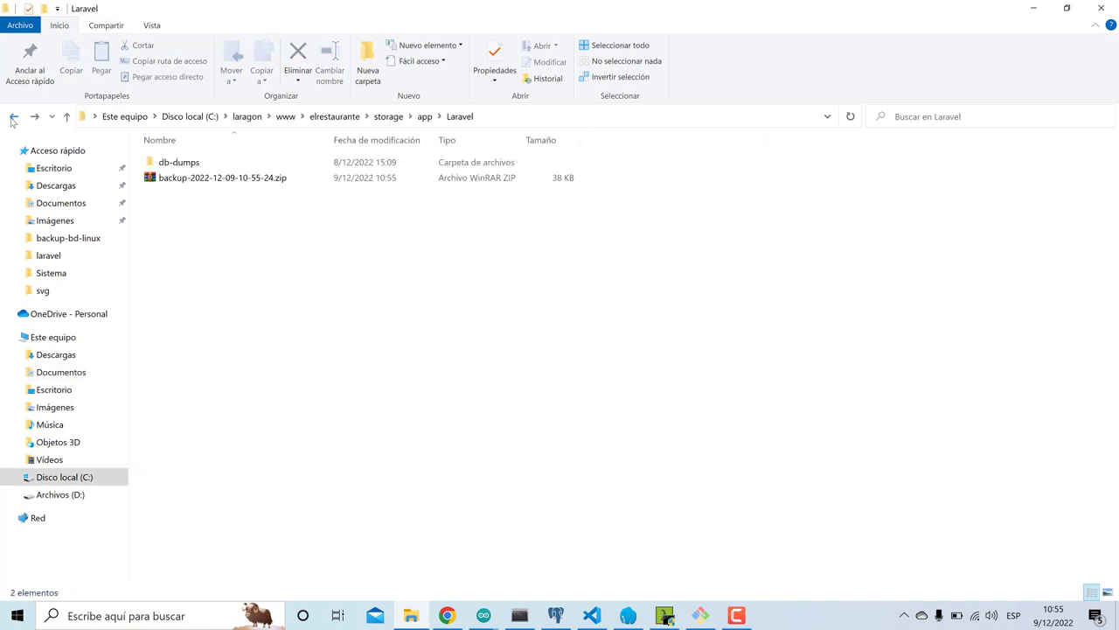
{"action": "left_click", "coordinate": [12, 121]}
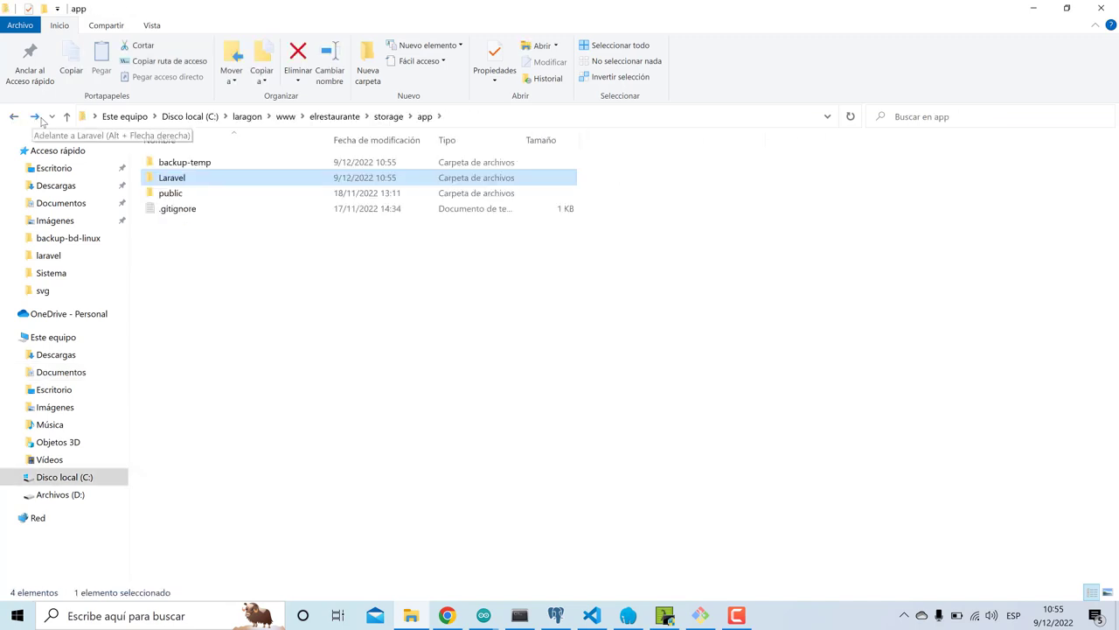
{"action": "left_click", "coordinate": [35, 117]}
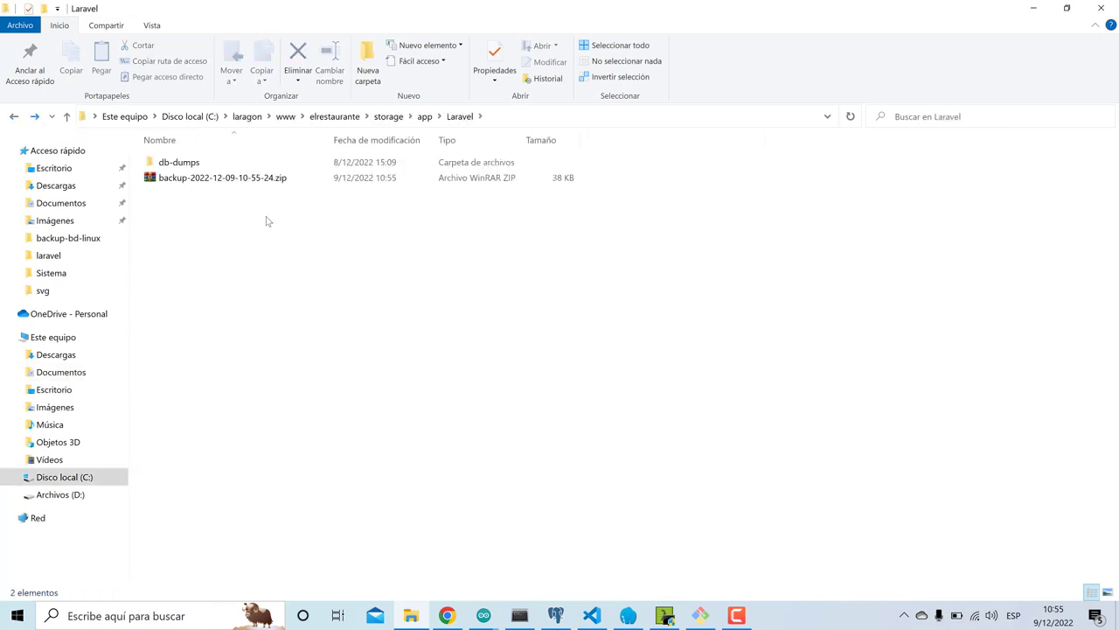
{"action": "left_click", "coordinate": [238, 180]}
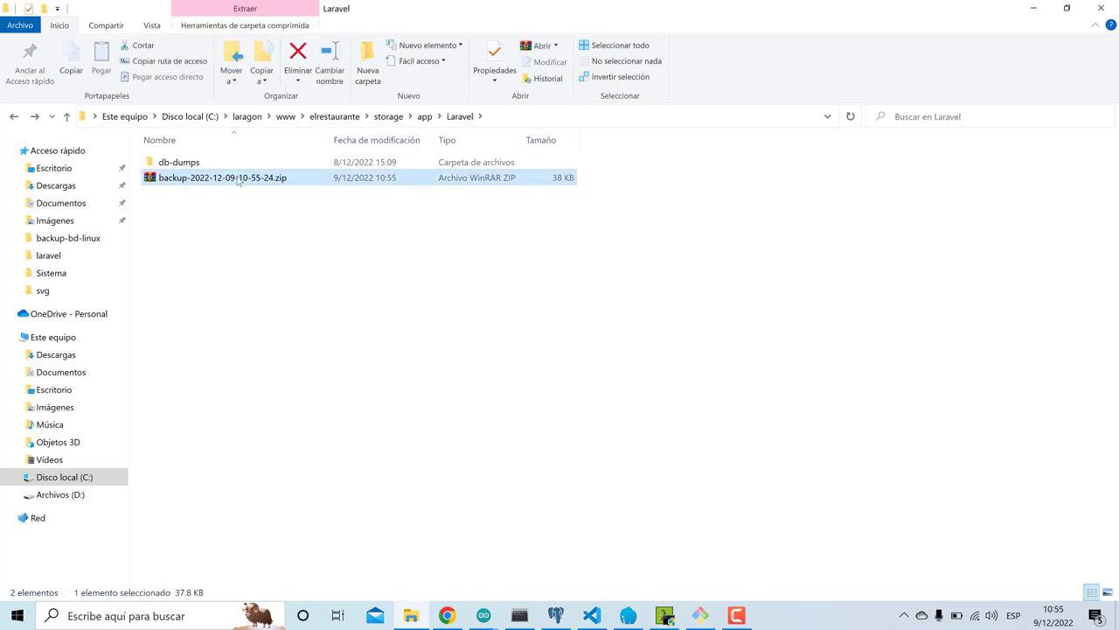
{"action": "left_click", "coordinate": [83, 371]}
{"action": "double_click", "coordinate": [210, 178]}
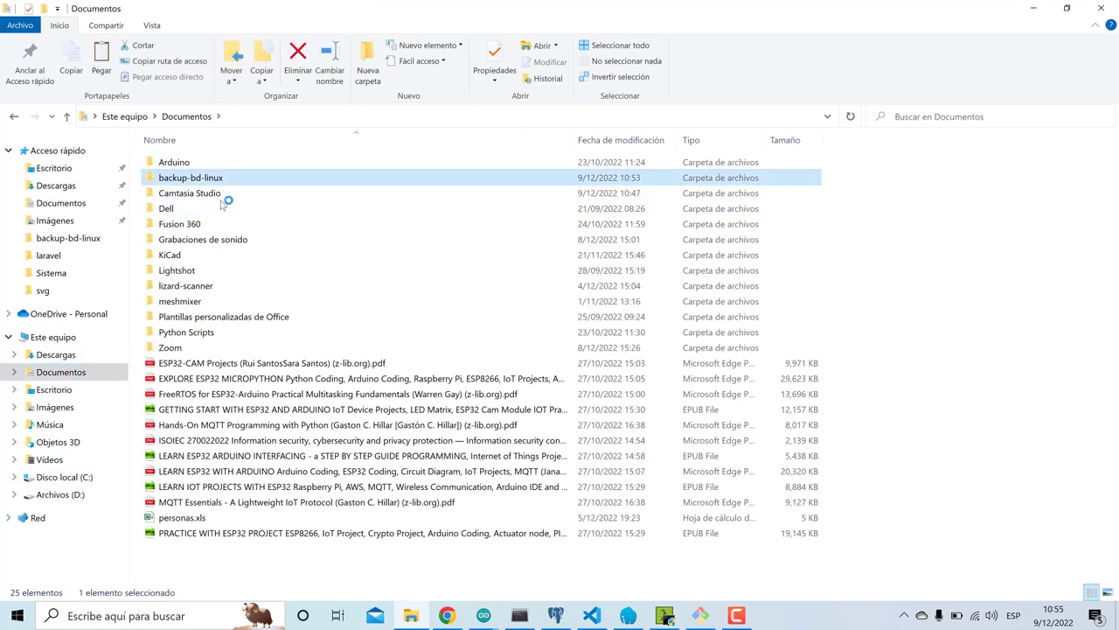
{"action": "left_click_drag", "start_coordinate": [205, 225], "coordinate": [341, 44]}
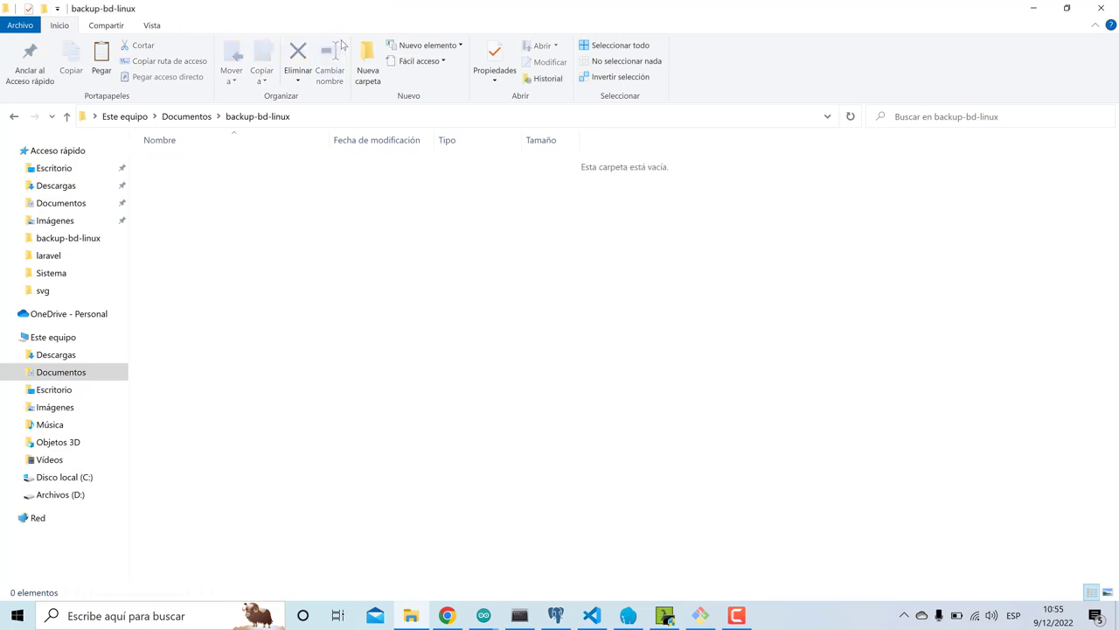
{"action": "right_click", "coordinate": [201, 166]}
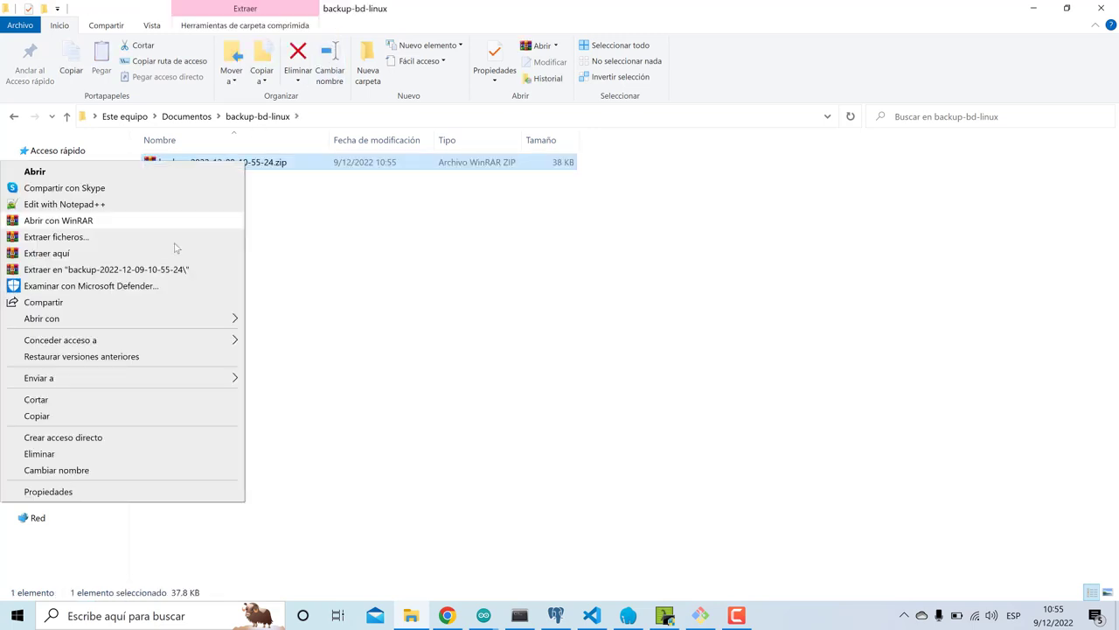
{"action": "left_click", "coordinate": [170, 251]}
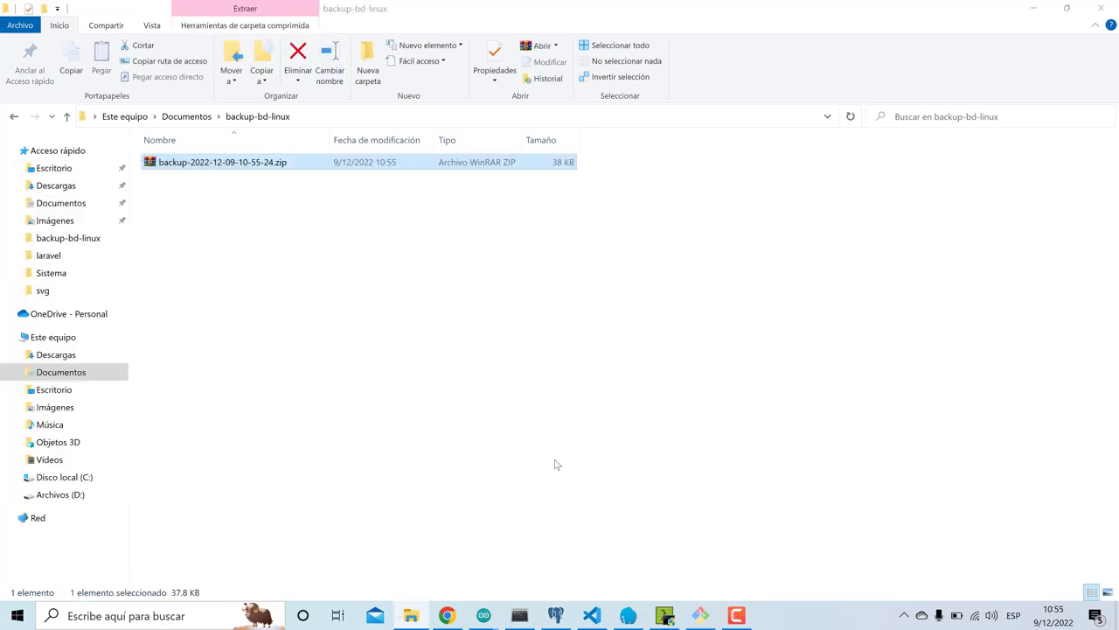
{"action": "left_click", "coordinate": [555, 617]}
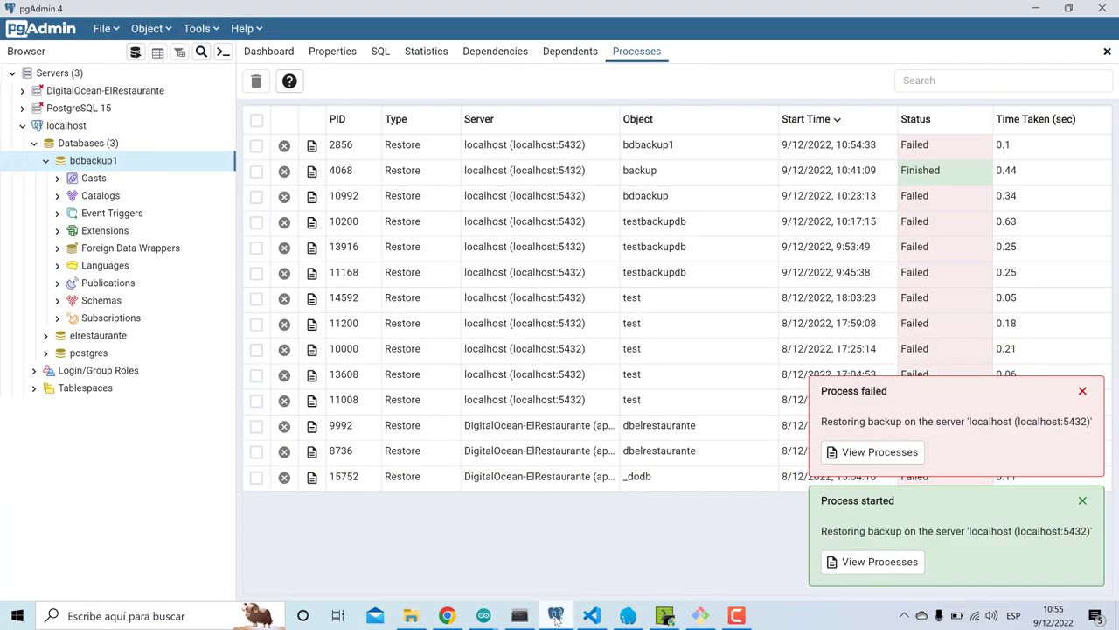
- Refresh bdbackup1 and expand its public Tables to check for restored tables
{"action": "right_click", "coordinate": [104, 171]}
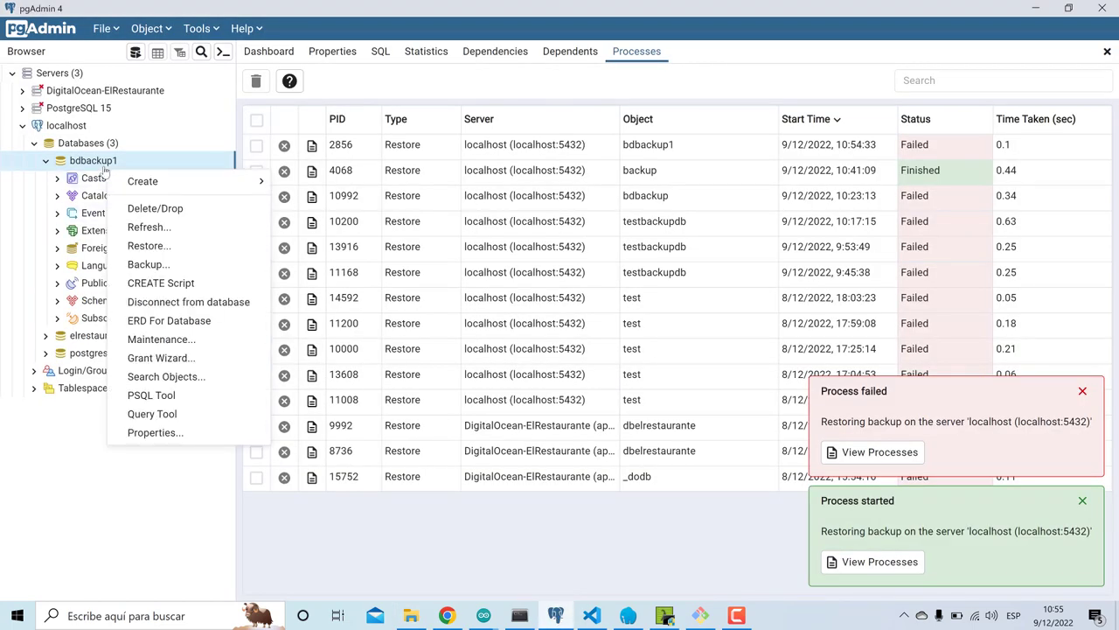
{"action": "left_click", "coordinate": [132, 230]}
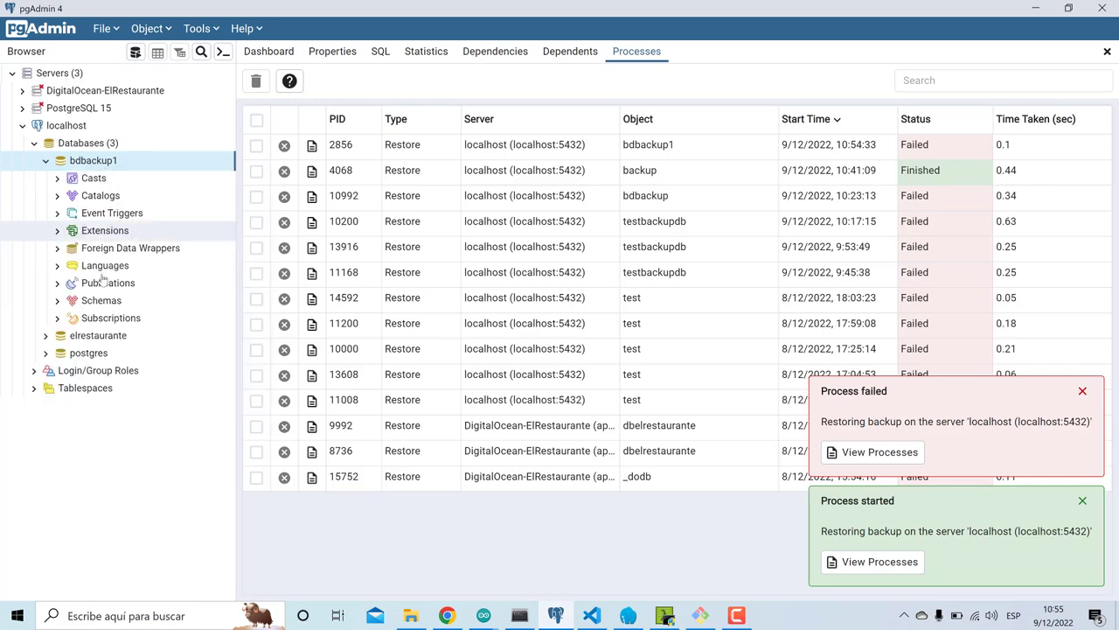
{"action": "left_click", "coordinate": [57, 300]}
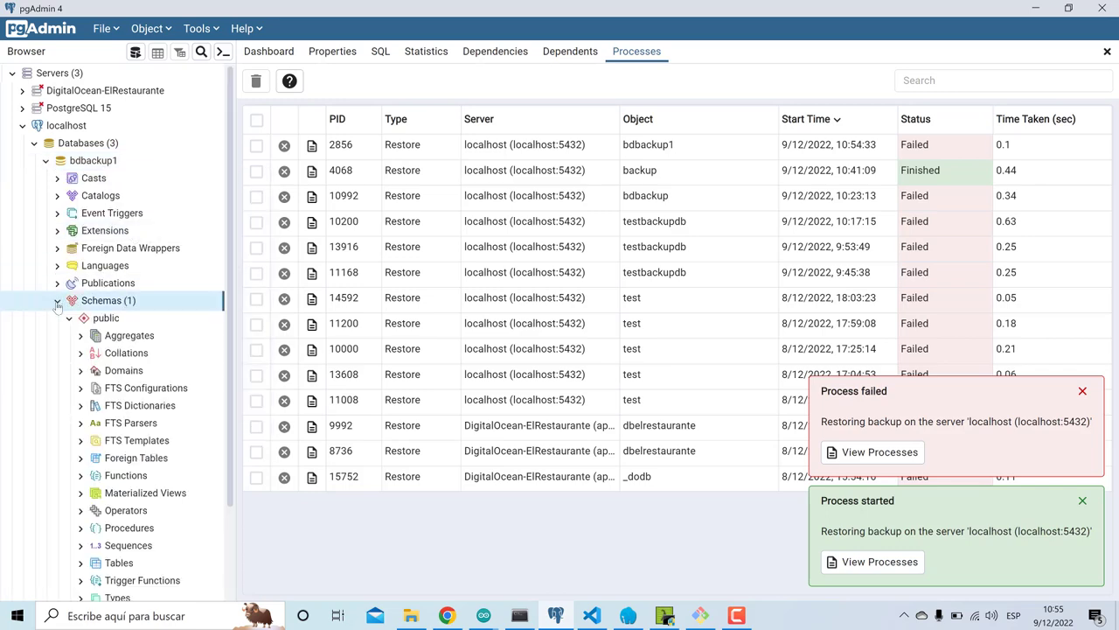
{"action": "scroll", "coordinate": [70, 394], "scroll_direction": "down", "scroll_amount": 1}
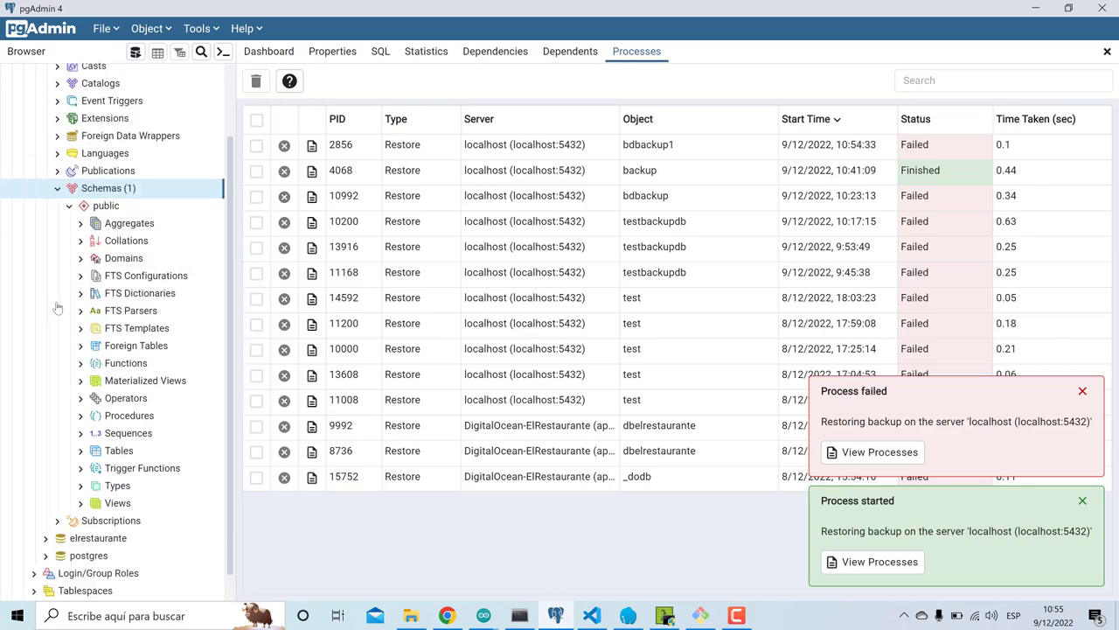
{"action": "left_click", "coordinate": [79, 452]}
{"action": "left_click", "coordinate": [80, 452]}
{"action": "scroll", "coordinate": [79, 452], "scroll_direction": "up", "scroll_amount": 1}
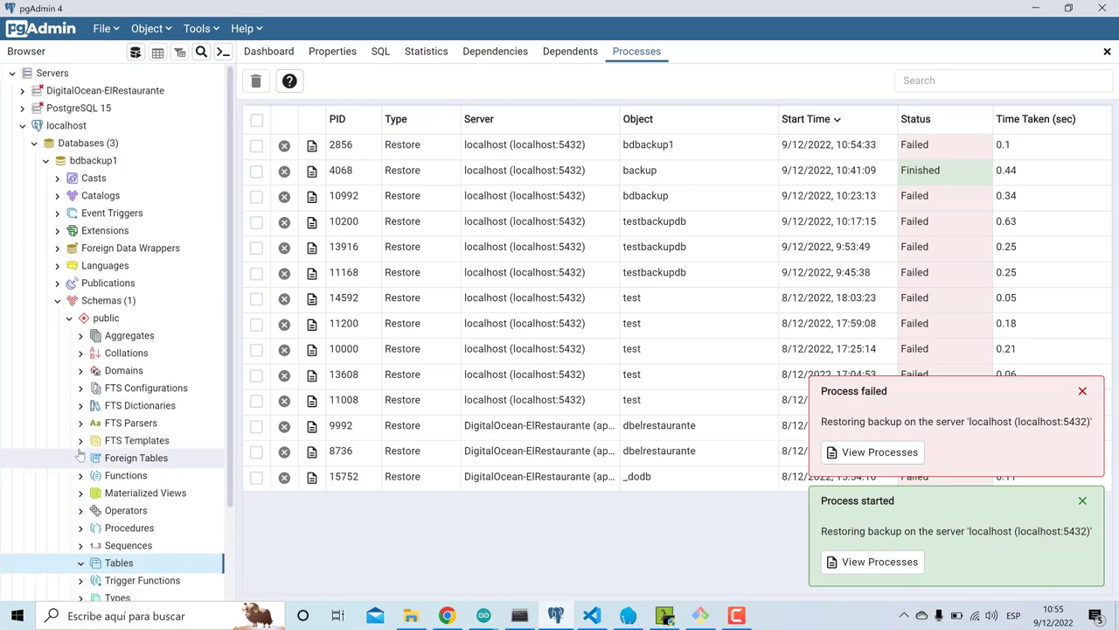
- Restore postgresql-elrestaurante.sql from db-dumps into the bdbackup1 database
{"action": "right_click", "coordinate": [101, 166]}
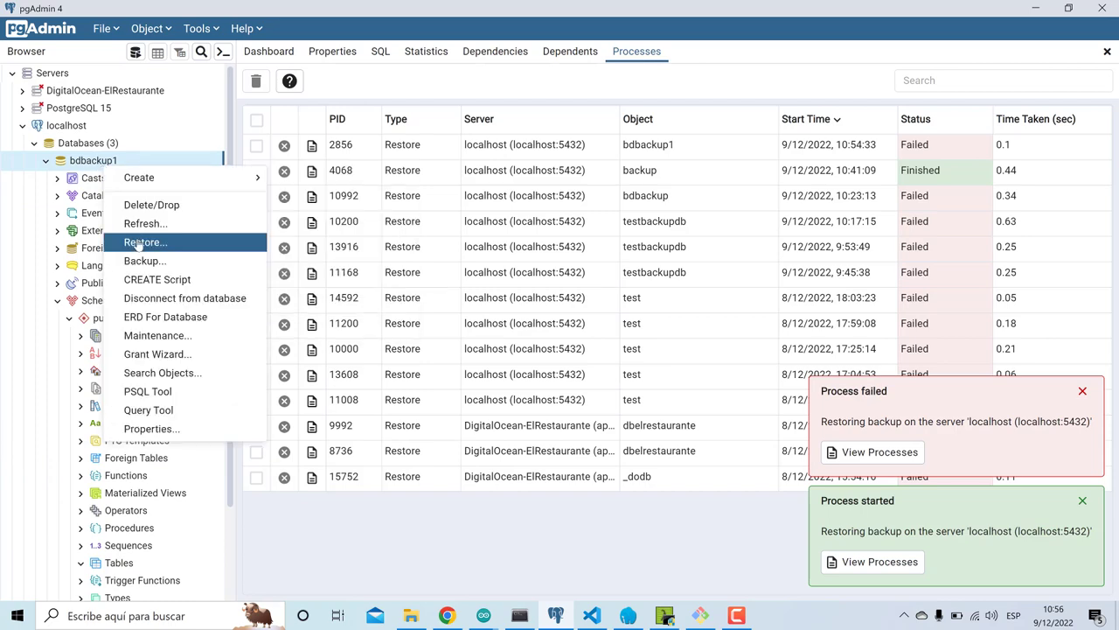
{"action": "left_click", "coordinate": [140, 242]}
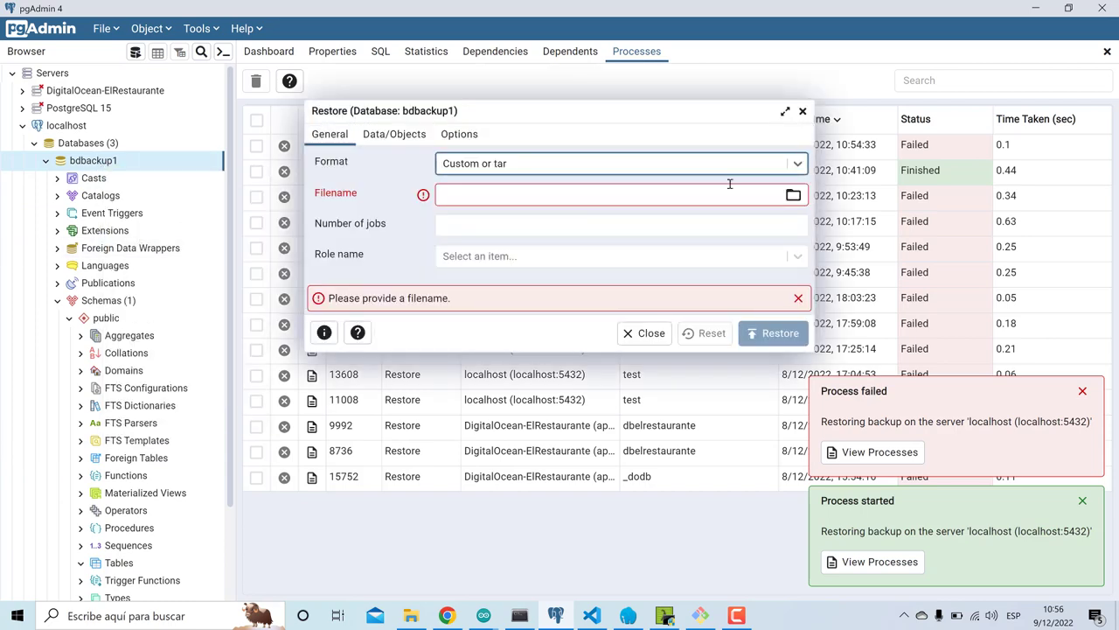
{"action": "left_click", "coordinate": [793, 195]}
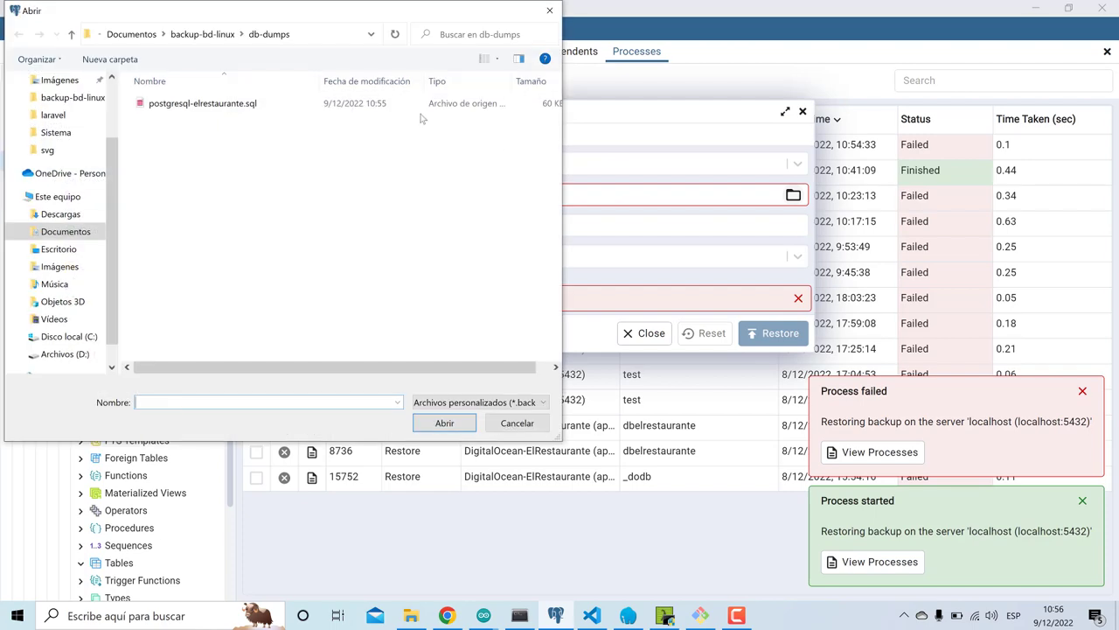
{"action": "double_click", "coordinate": [352, 107]}
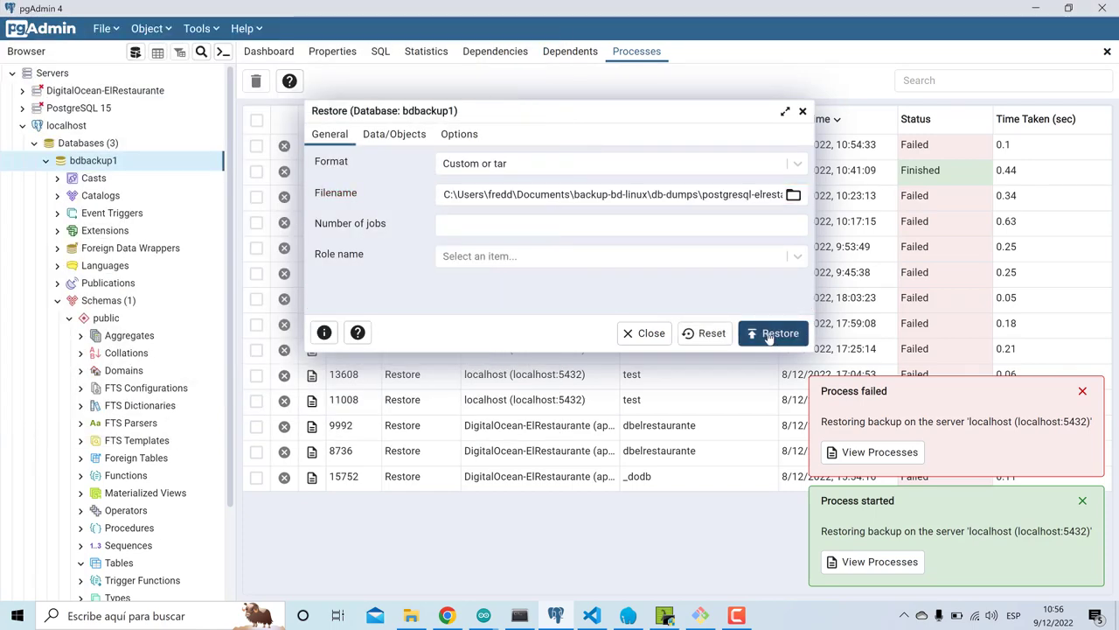
{"action": "left_click", "coordinate": [769, 337]}
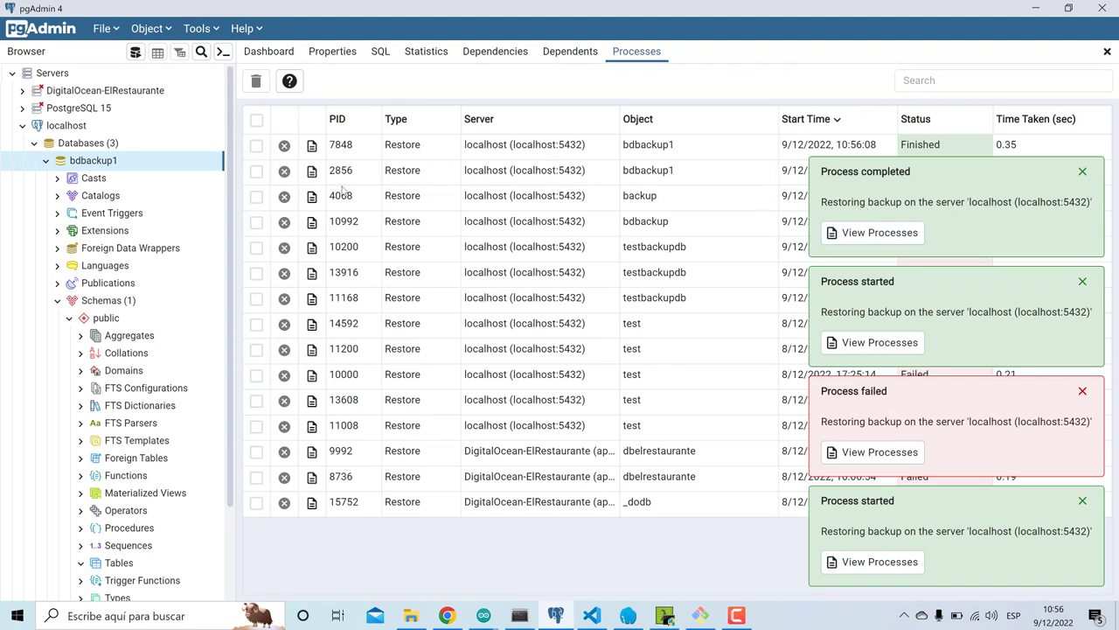
- Refresh bdbackup1 so its public schema lists the ten restored tables
{"action": "left_click", "coordinate": [57, 301]}
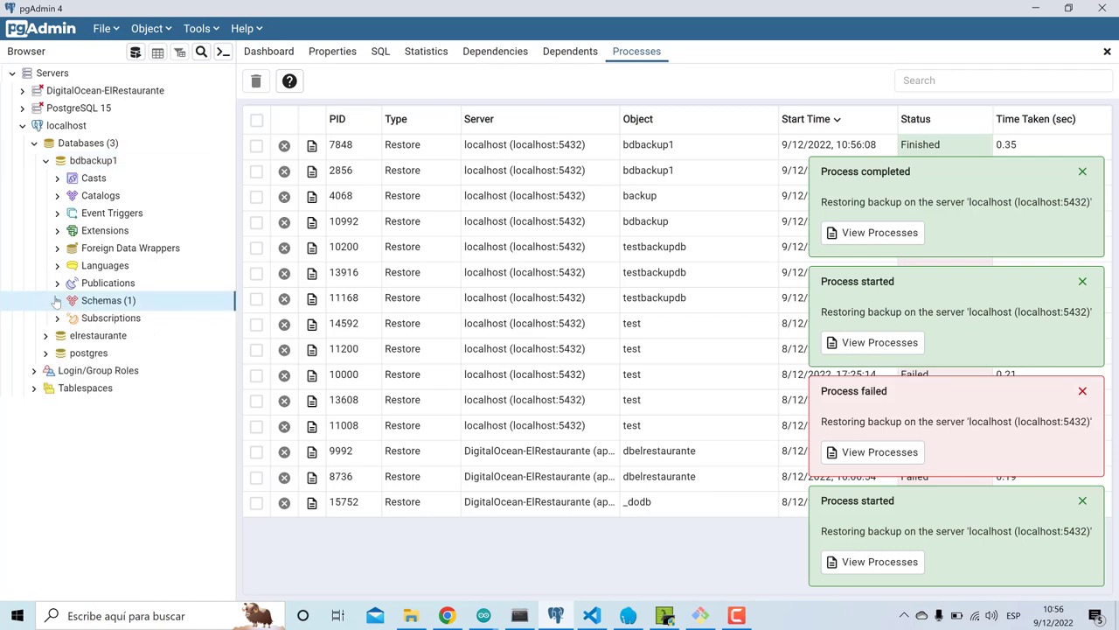
{"action": "left_click", "coordinate": [58, 301]}
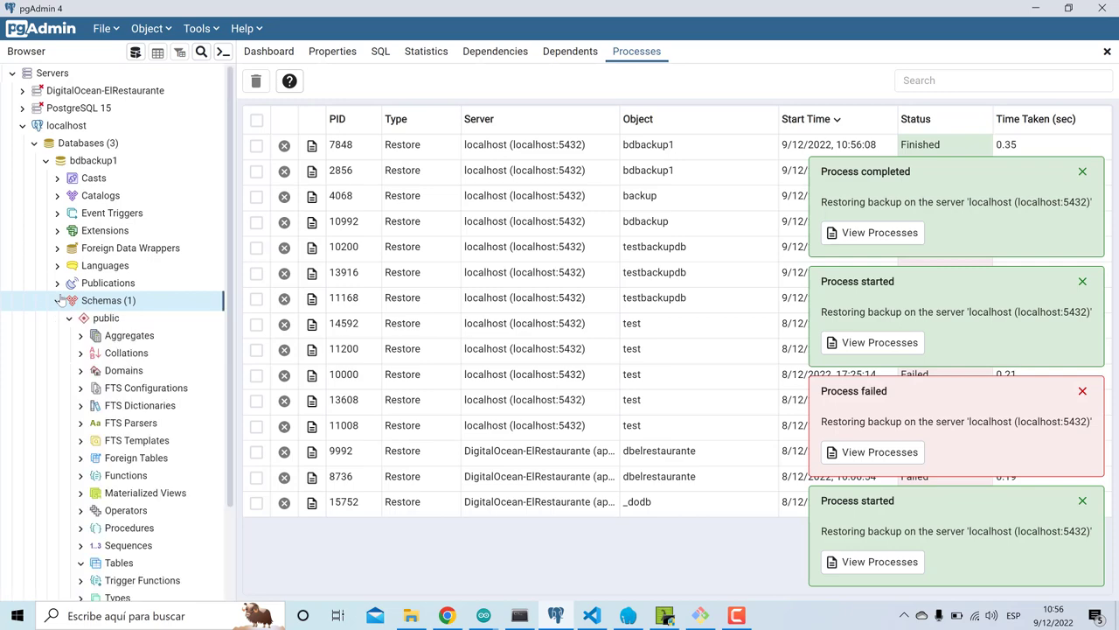
{"action": "scroll", "coordinate": [69, 367], "scroll_direction": "down", "scroll_amount": 3}
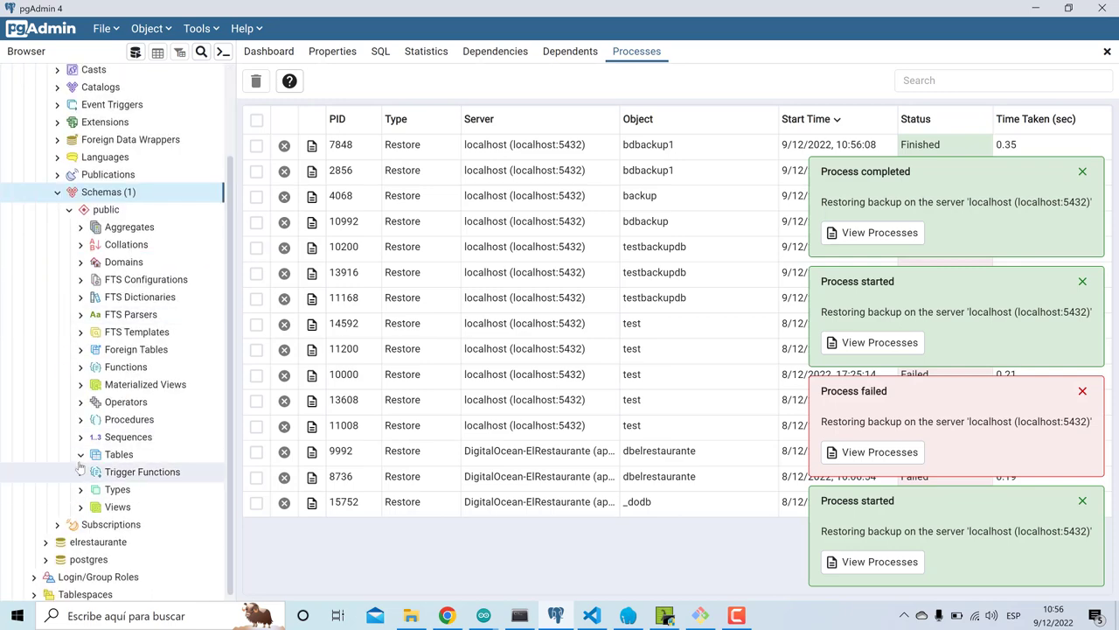
{"action": "left_click", "coordinate": [79, 455]}
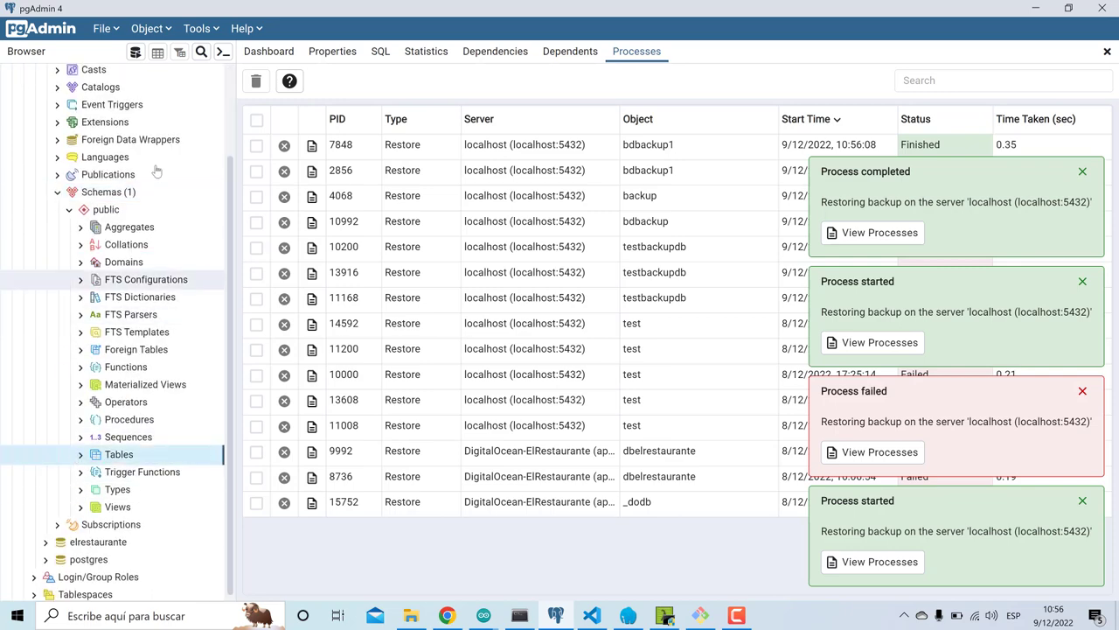
{"action": "scroll", "coordinate": [147, 179], "scroll_direction": "up", "scroll_amount": 3}
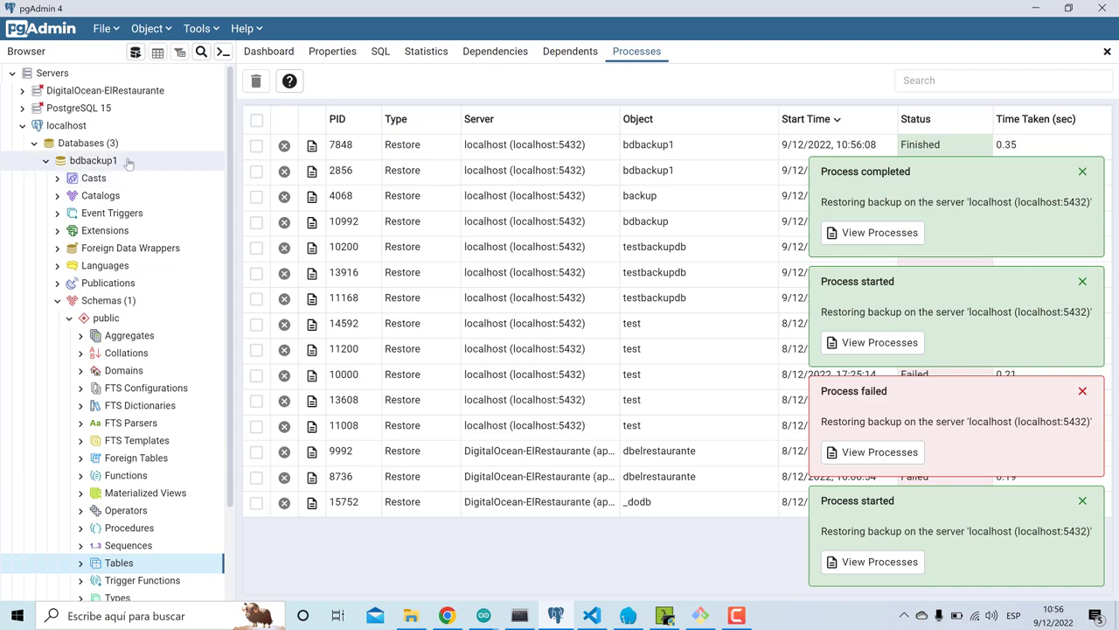
{"action": "right_click", "coordinate": [128, 163]}
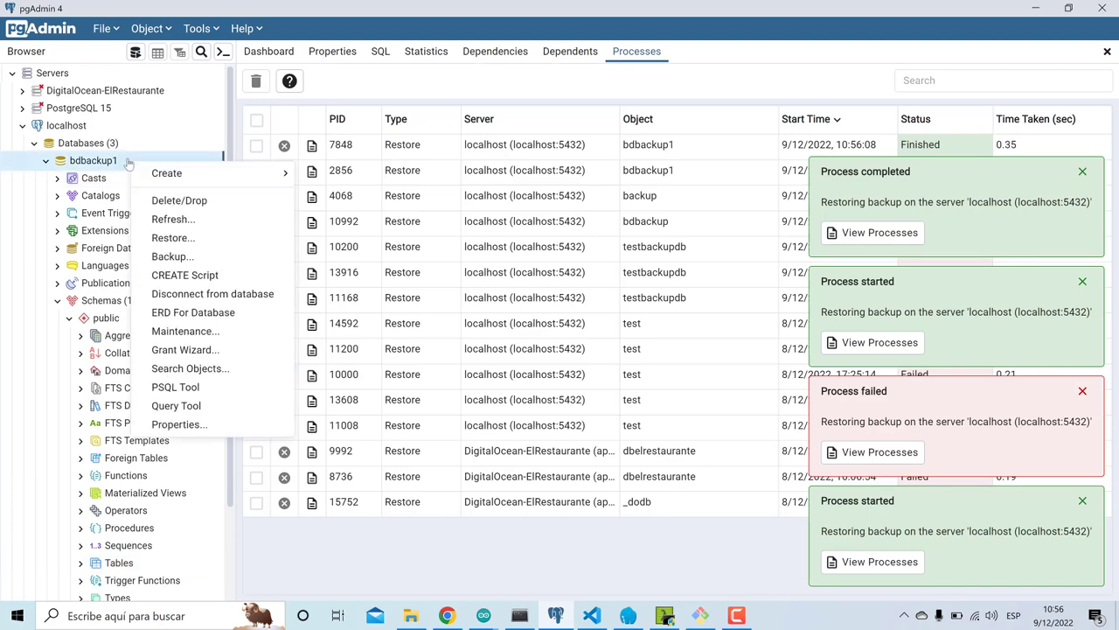
{"action": "left_click", "coordinate": [175, 219]}
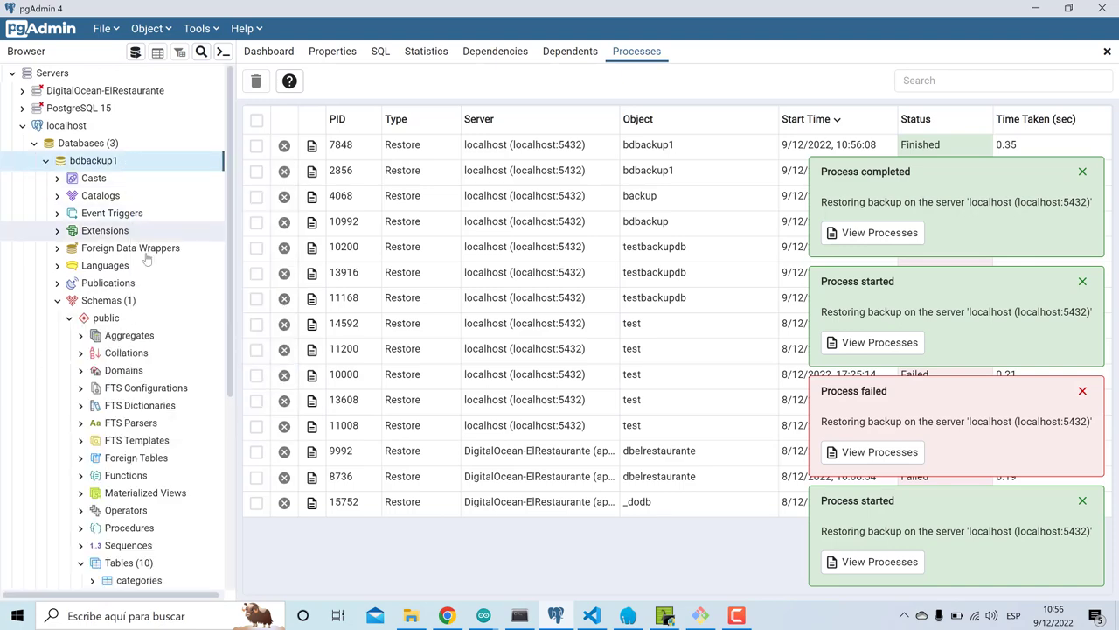
- Bring up the View/Edit Data options for the restored orders table
{"action": "scroll", "coordinate": [133, 463], "scroll_direction": "down", "scroll_amount": 5}
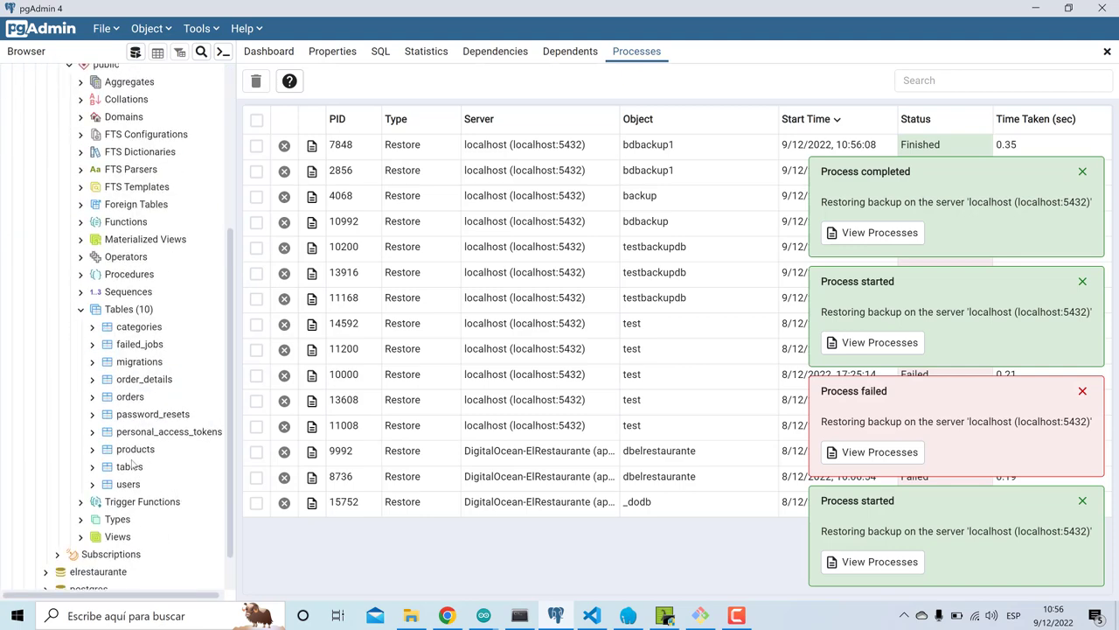
{"action": "right_click", "coordinate": [145, 396]}
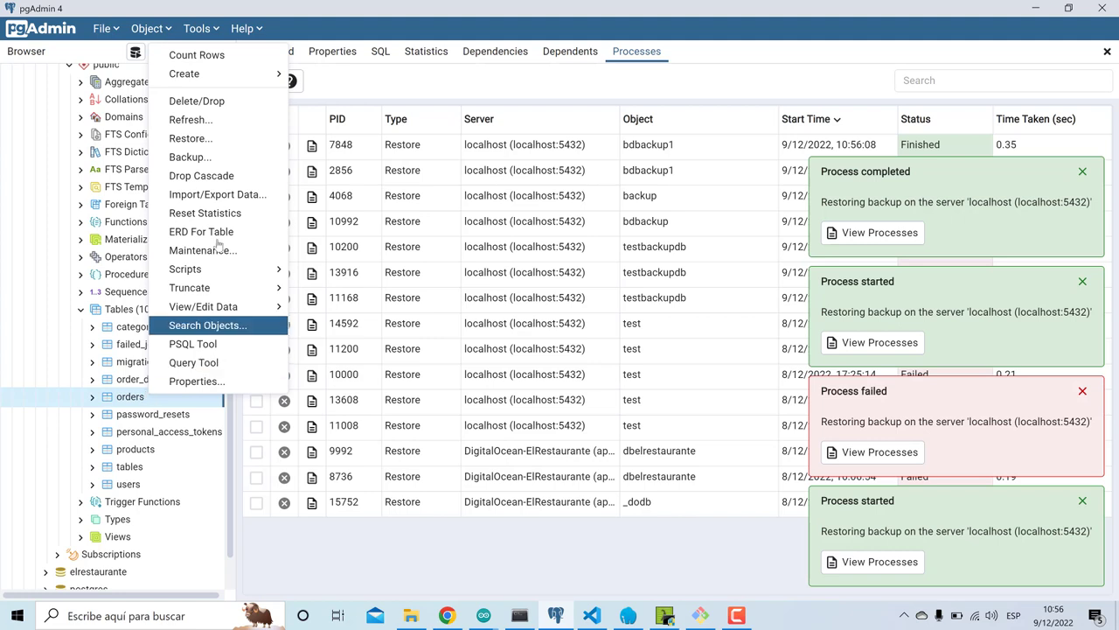
{"action": "mouse_move", "coordinate": [247, 276]}
{"action": "mouse_move", "coordinate": [232, 308]}
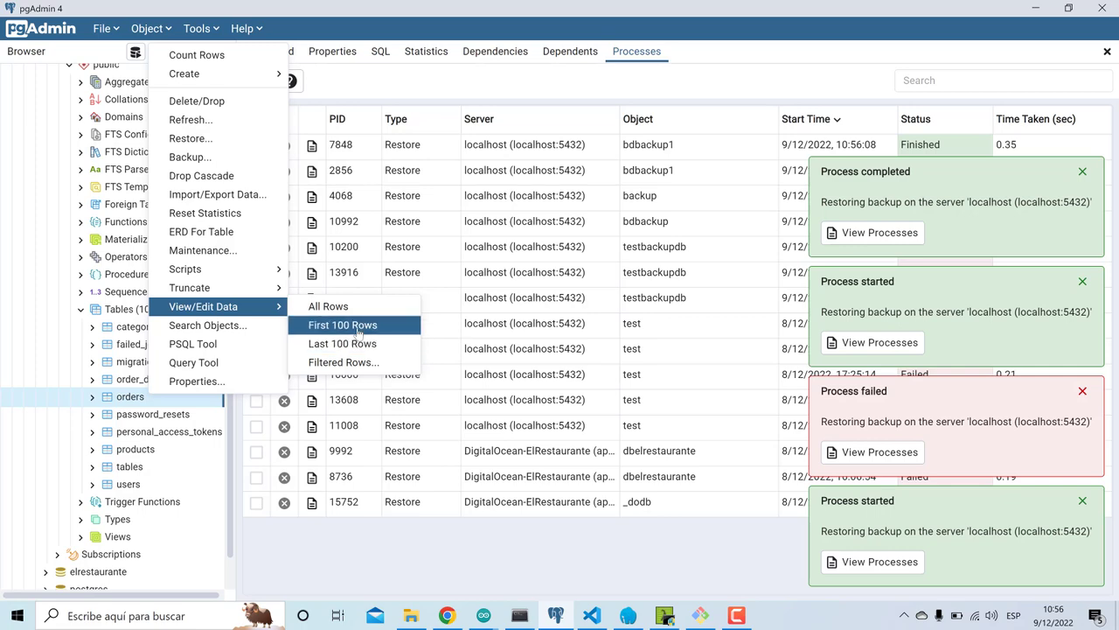
- Show the first 100 rows of bdbackup1's orders table and look through the results
{"action": "left_click", "coordinate": [358, 328]}
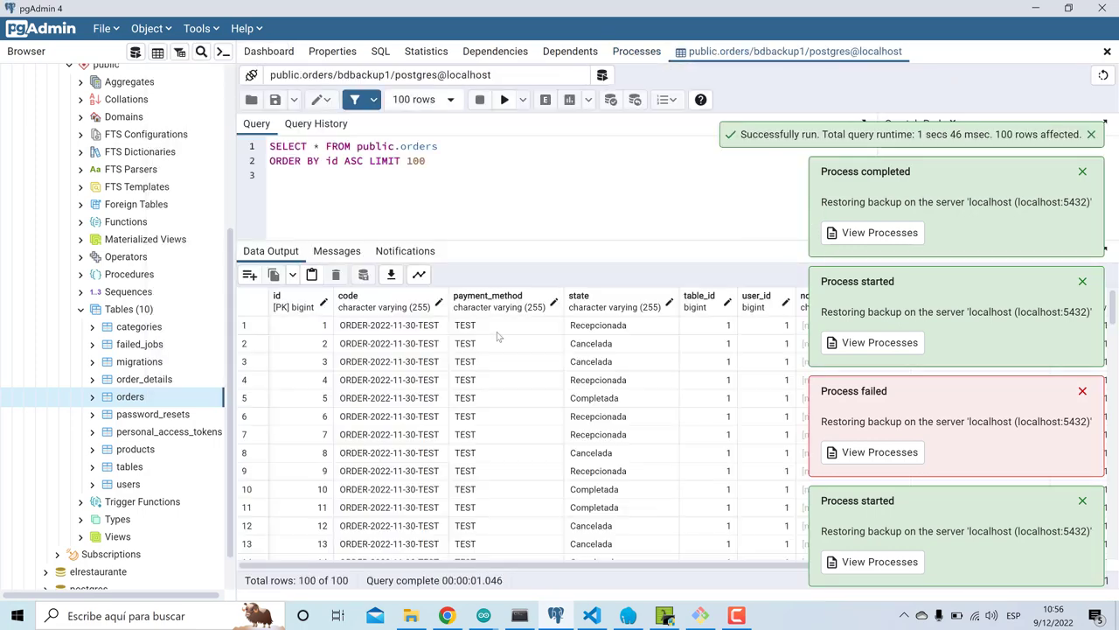
{"action": "scroll", "coordinate": [497, 337], "scroll_direction": "down", "scroll_amount": 7}
{"action": "scroll", "coordinate": [496, 337], "scroll_direction": "up", "scroll_amount": 7}
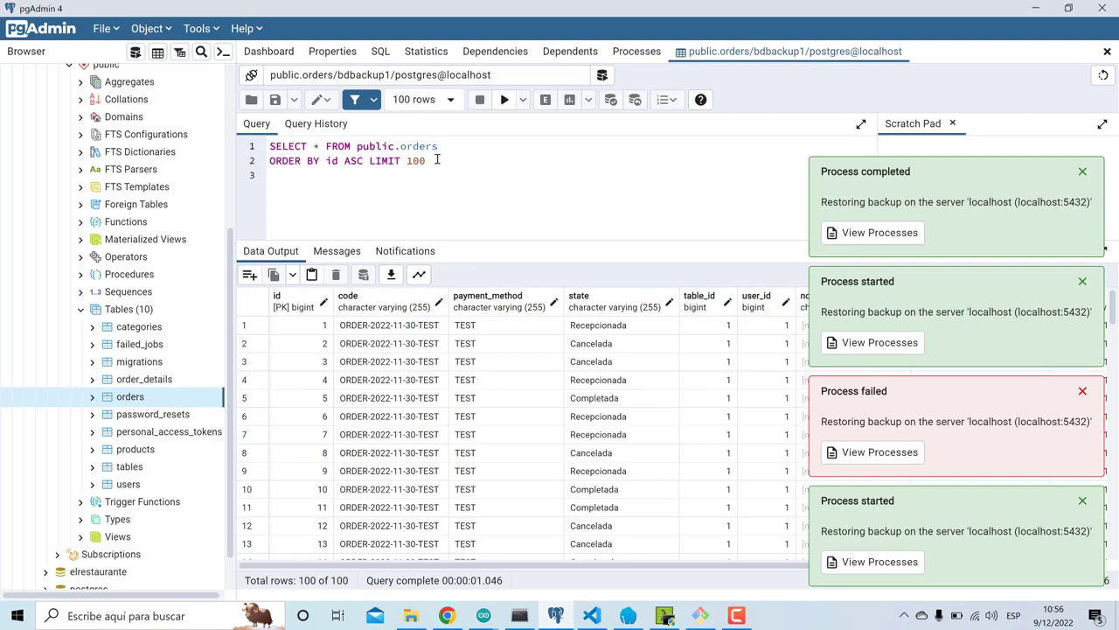
{"action": "scroll", "coordinate": [130, 280], "scroll_direction": "up", "scroll_amount": 5}
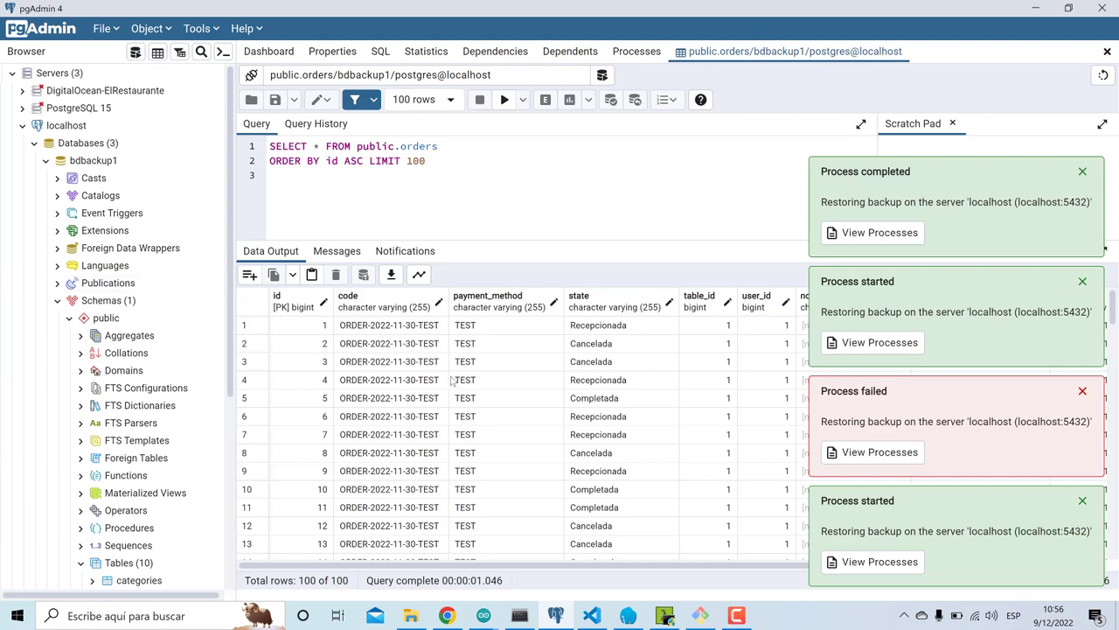
{"action": "left_click", "coordinate": [462, 619]}
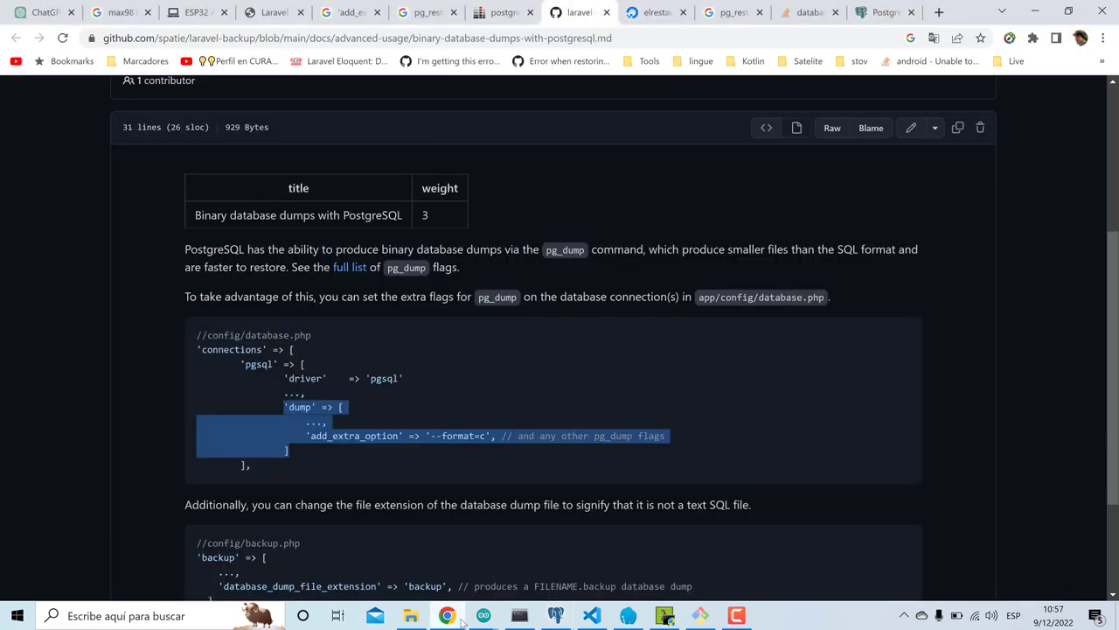
- Read the Stack Overflow 'pg_restore error: role XXX does not exist' question, then show pgAdmin's Processes list
{"action": "left_click", "coordinate": [809, 13]}
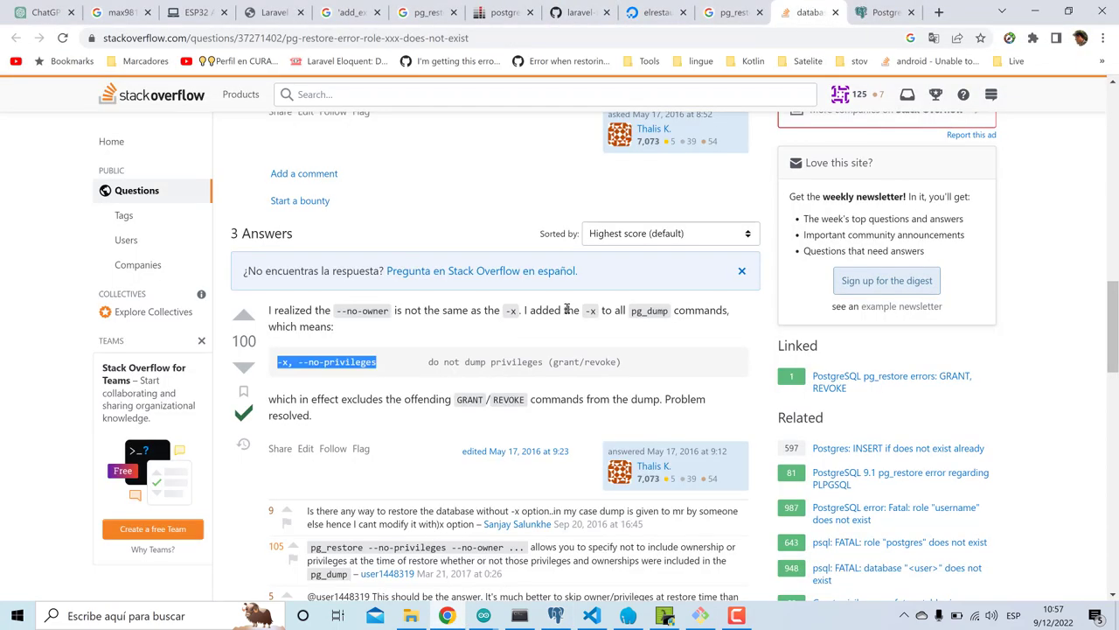
{"action": "scroll", "coordinate": [567, 309], "scroll_direction": "up", "scroll_amount": 9}
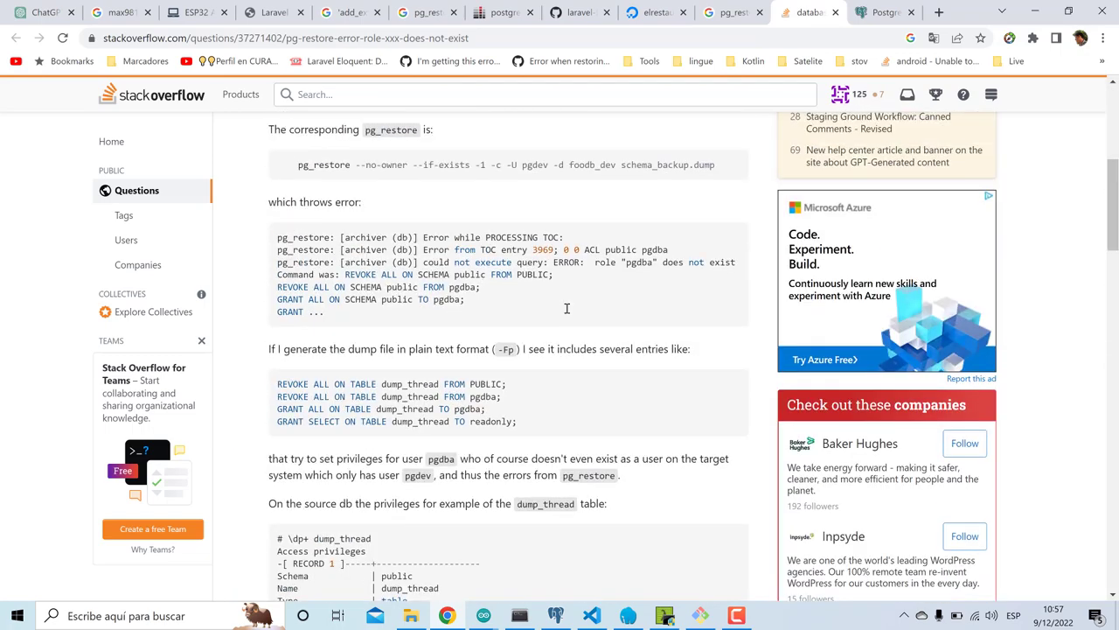
{"action": "scroll", "coordinate": [567, 308], "scroll_direction": "up", "scroll_amount": 4}
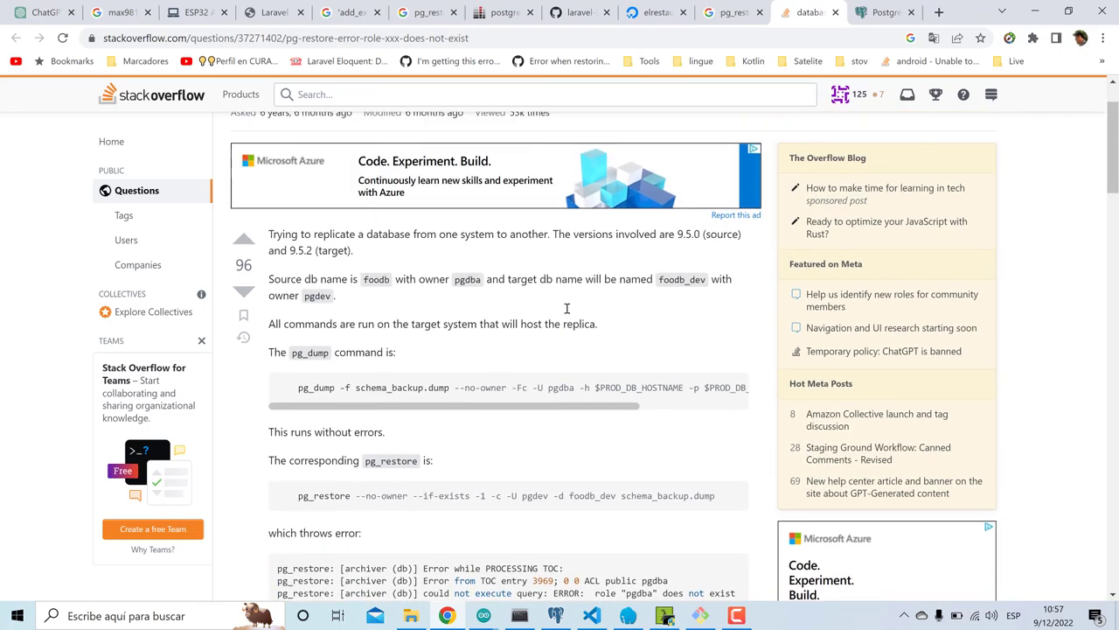
{"action": "scroll", "coordinate": [567, 309], "scroll_direction": "up", "scroll_amount": 1}
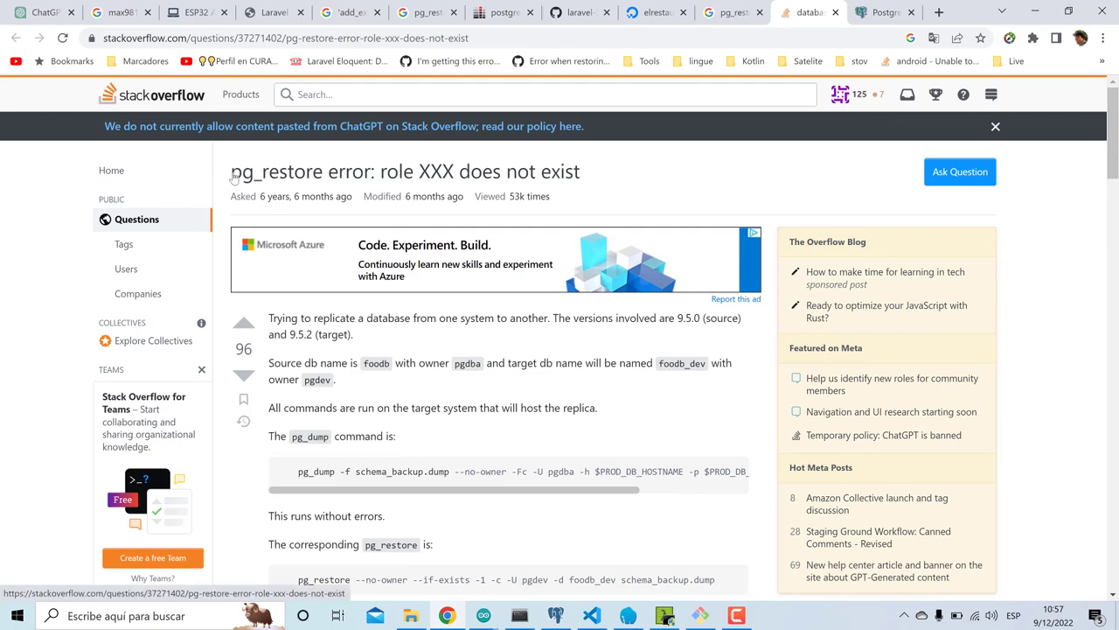
{"action": "left_click", "coordinate": [556, 616]}
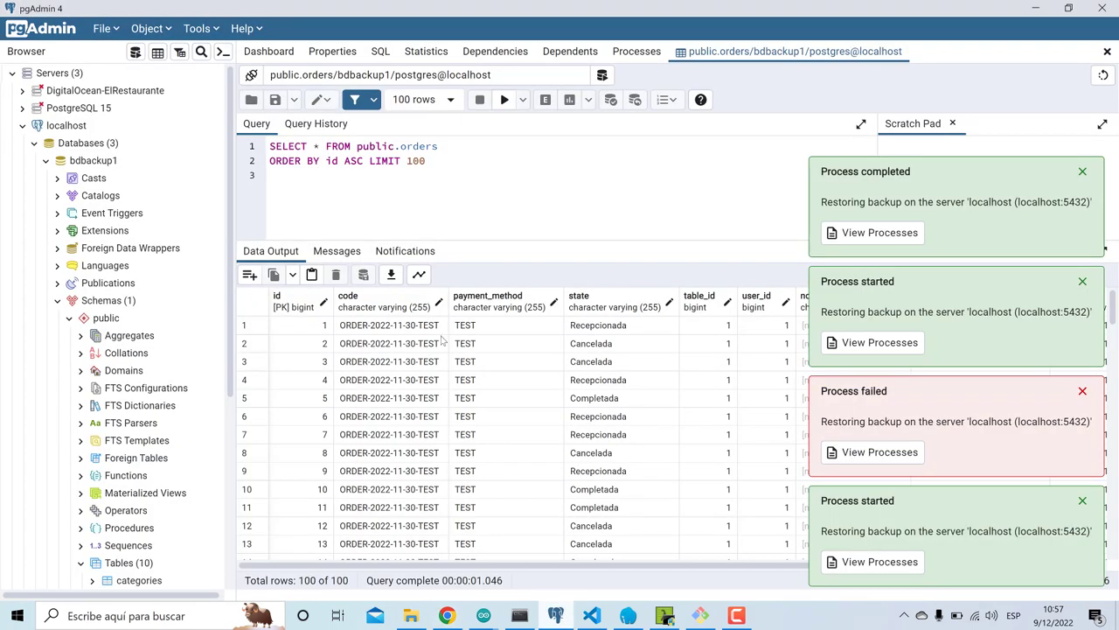
{"action": "left_click", "coordinate": [646, 54]}
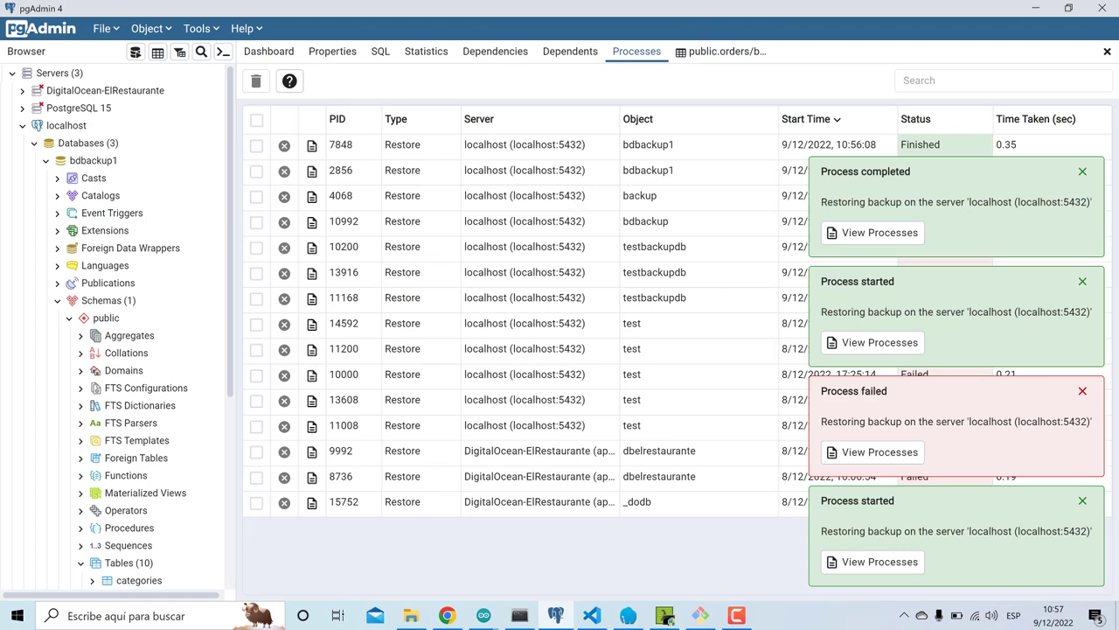
- Read the failed 10:23:13 restore's log, which reports the dbelrestaurante role missing
{"action": "left_click", "coordinate": [1082, 172]}
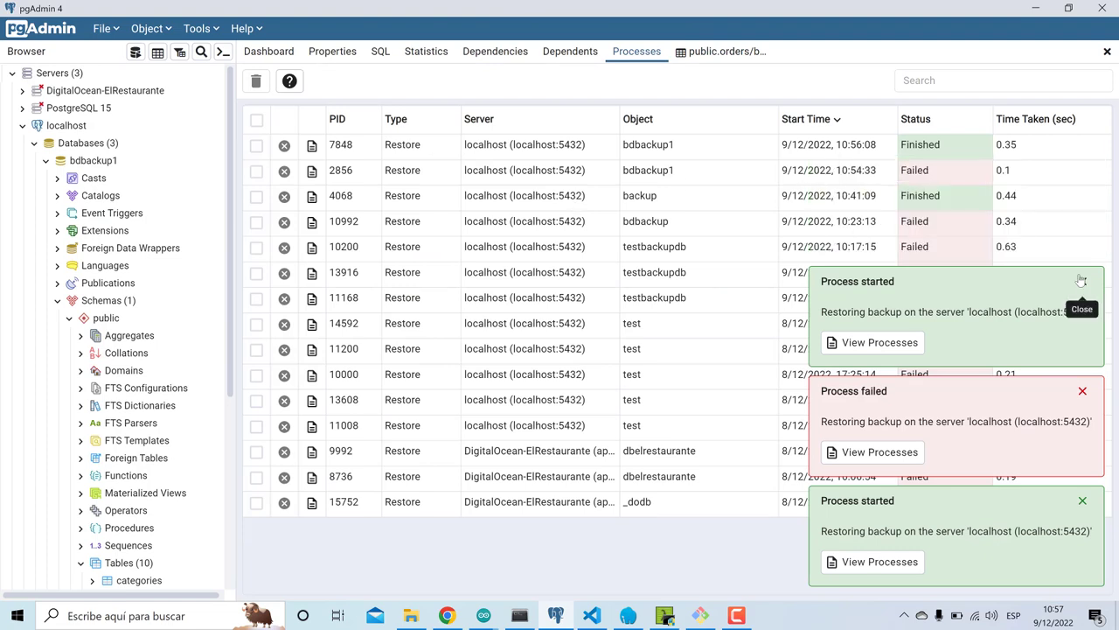
{"action": "left_click", "coordinate": [1082, 281]}
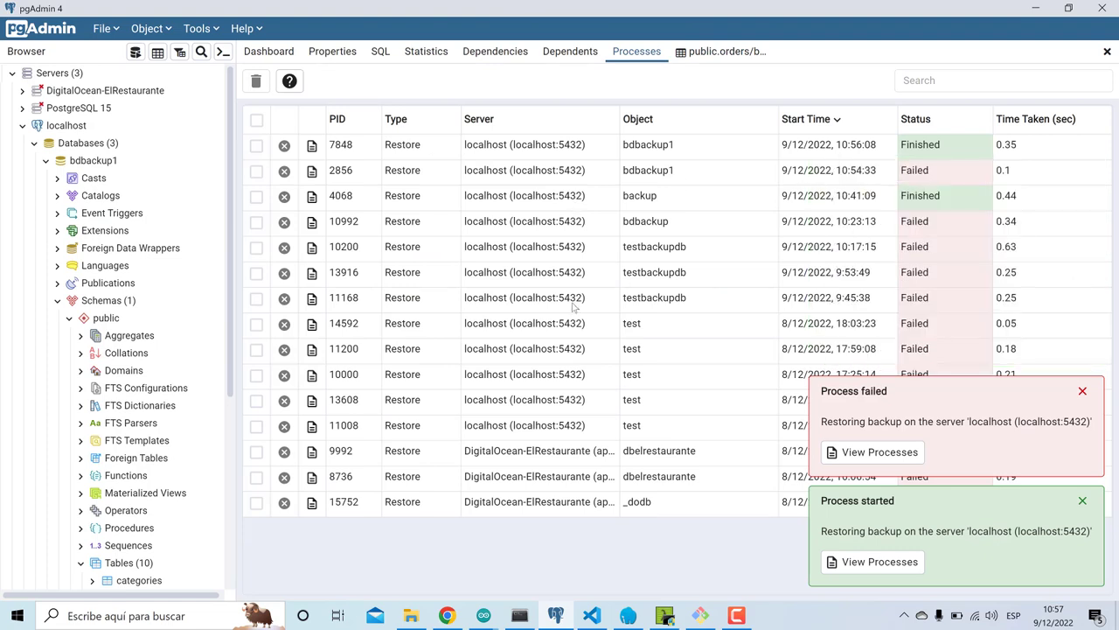
{"action": "left_click", "coordinate": [311, 221]}
{"action": "scroll", "coordinate": [496, 294], "scroll_direction": "down", "scroll_amount": 1}
{"action": "scroll", "coordinate": [496, 295], "scroll_direction": "down", "scroll_amount": 1}
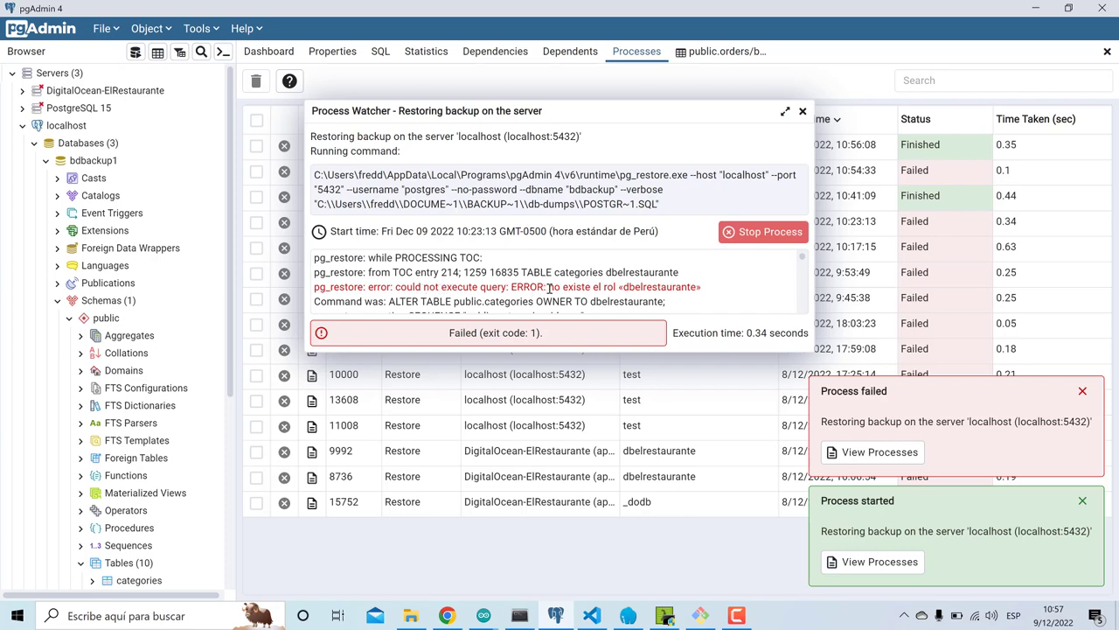
{"action": "scroll", "coordinate": [549, 289], "scroll_direction": "down", "scroll_amount": 3}
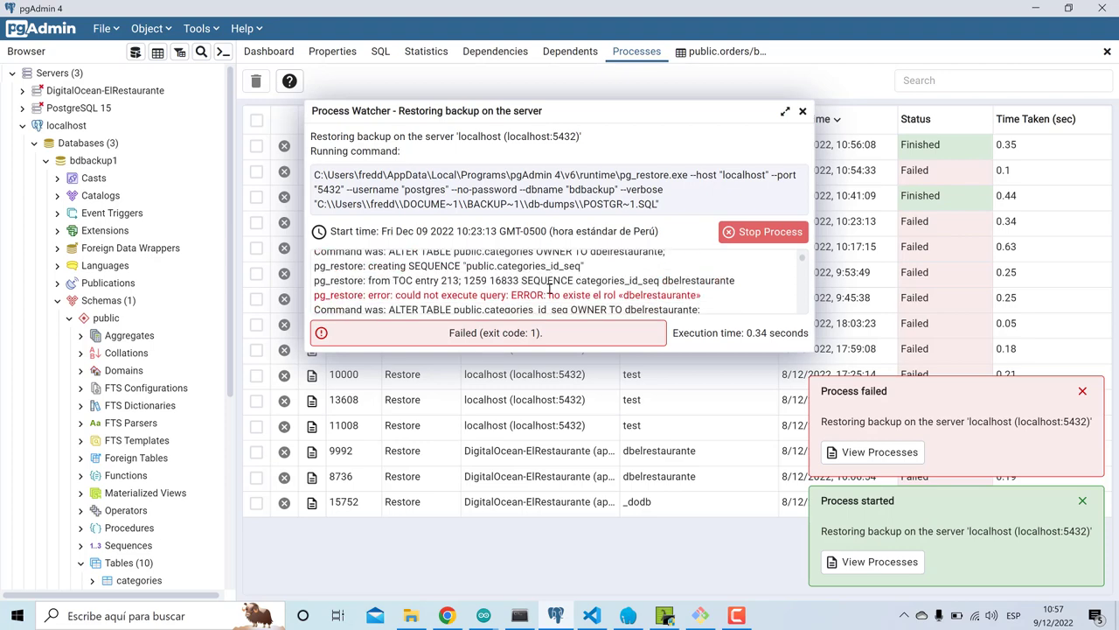
- Close the log and return to config/database.php in Visual Studio Code
{"action": "left_click", "coordinate": [803, 112]}
{"action": "left_click", "coordinate": [447, 616]}
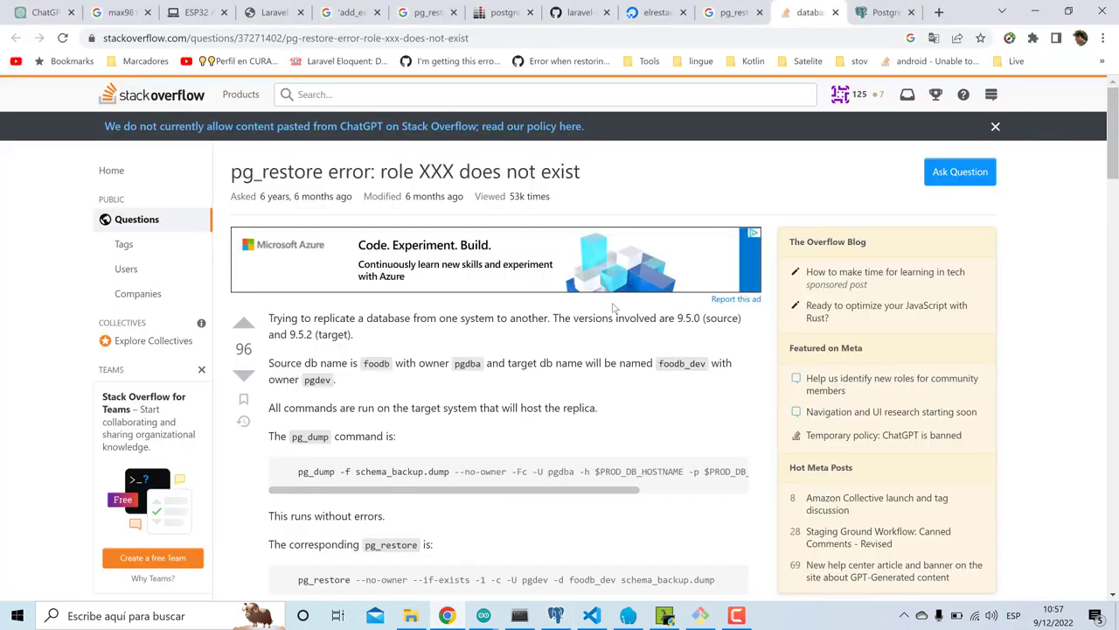
{"action": "left_click", "coordinate": [592, 616]}
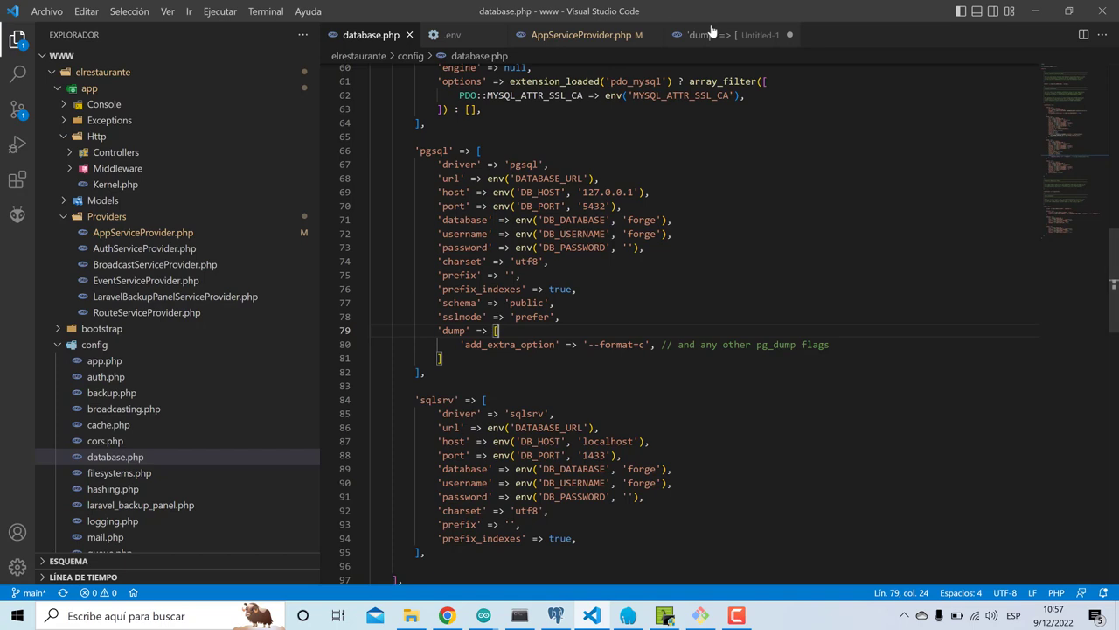
- Append '-x --no-privileges' after --format=c in database.php's pgsql dump option on line 80
{"action": "left_click", "coordinate": [712, 35]}
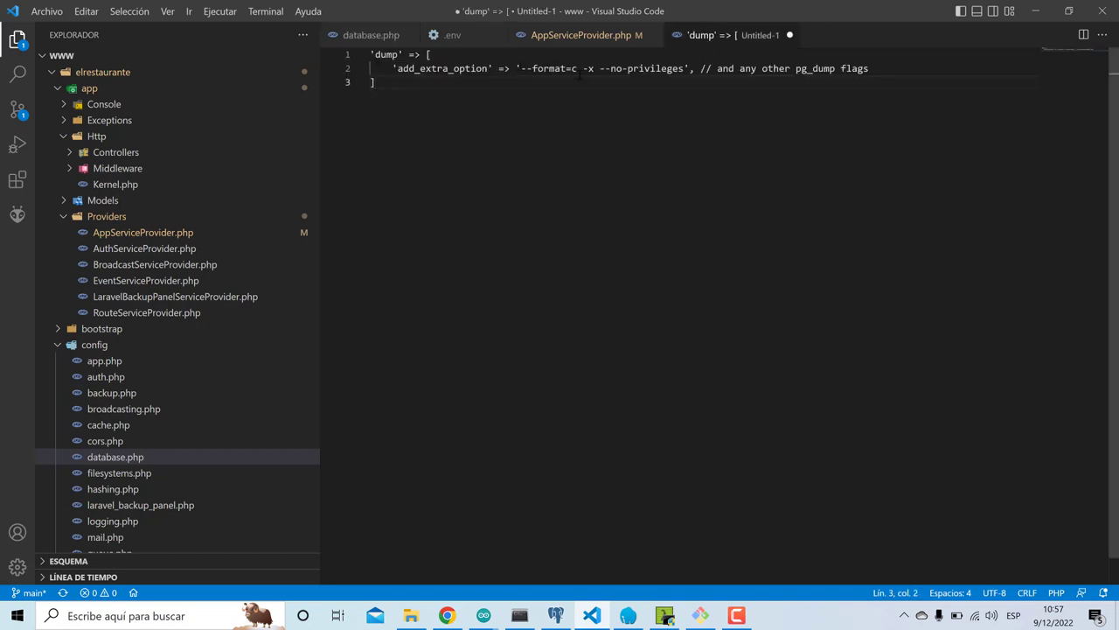
{"action": "left_click_drag", "start_coordinate": [583, 68], "coordinate": [691, 68]}
{"action": "key", "text": "ctrl+c"}
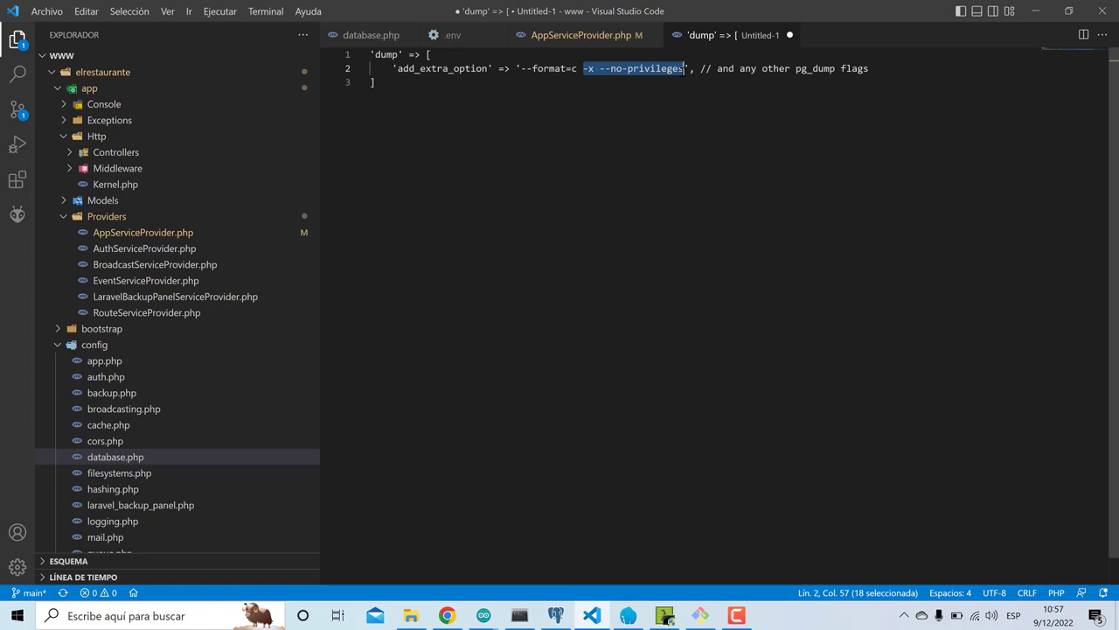
{"action": "left_click", "coordinate": [376, 35]}
{"action": "scroll", "coordinate": [564, 284], "scroll_direction": "up", "scroll_amount": 1}
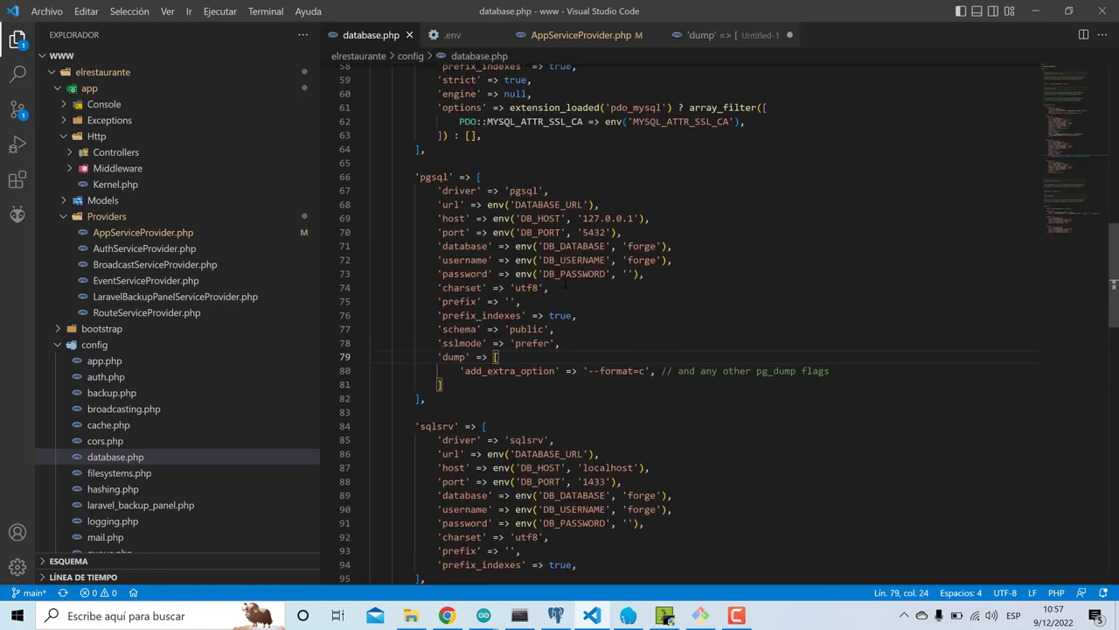
{"action": "left_click", "coordinate": [650, 371]}
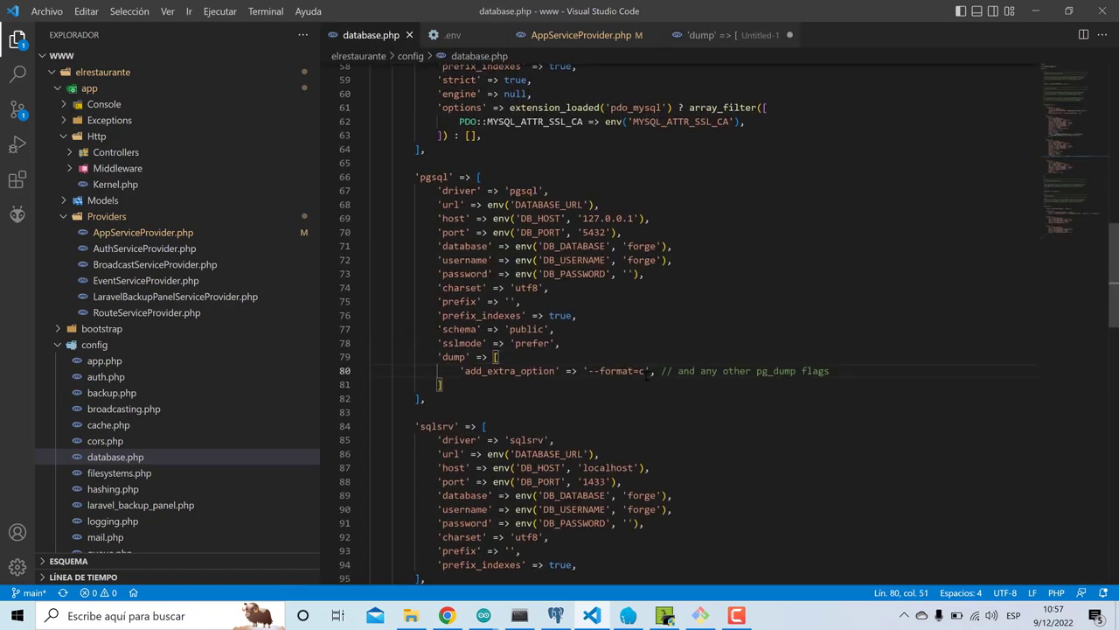
{"action": "key", "text": "ctrl+v"}
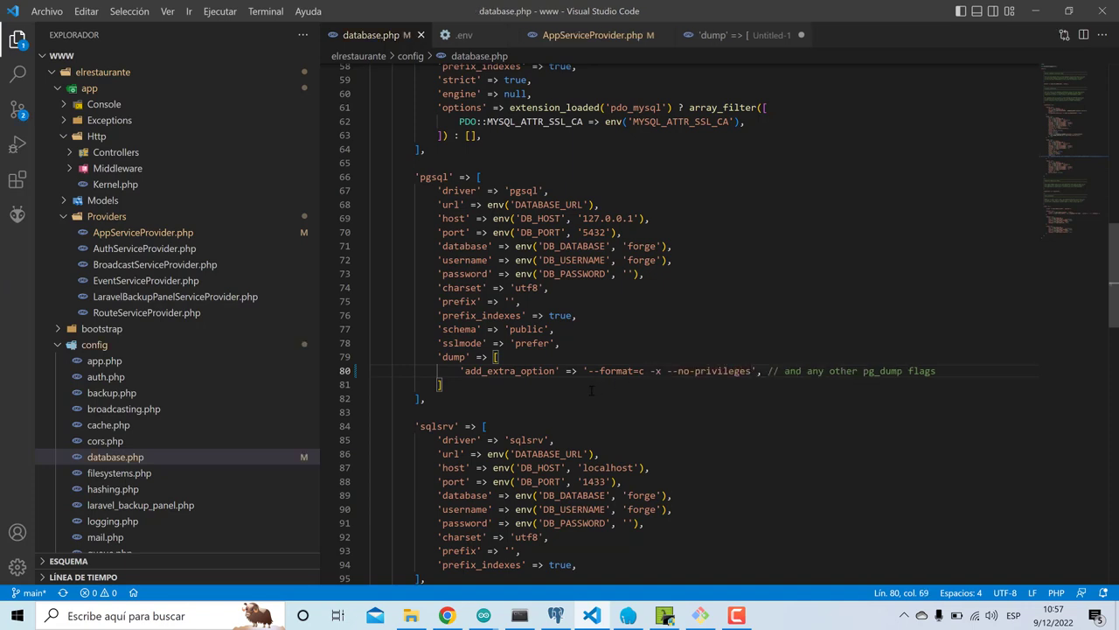
{"action": "left_click", "coordinate": [556, 615]}
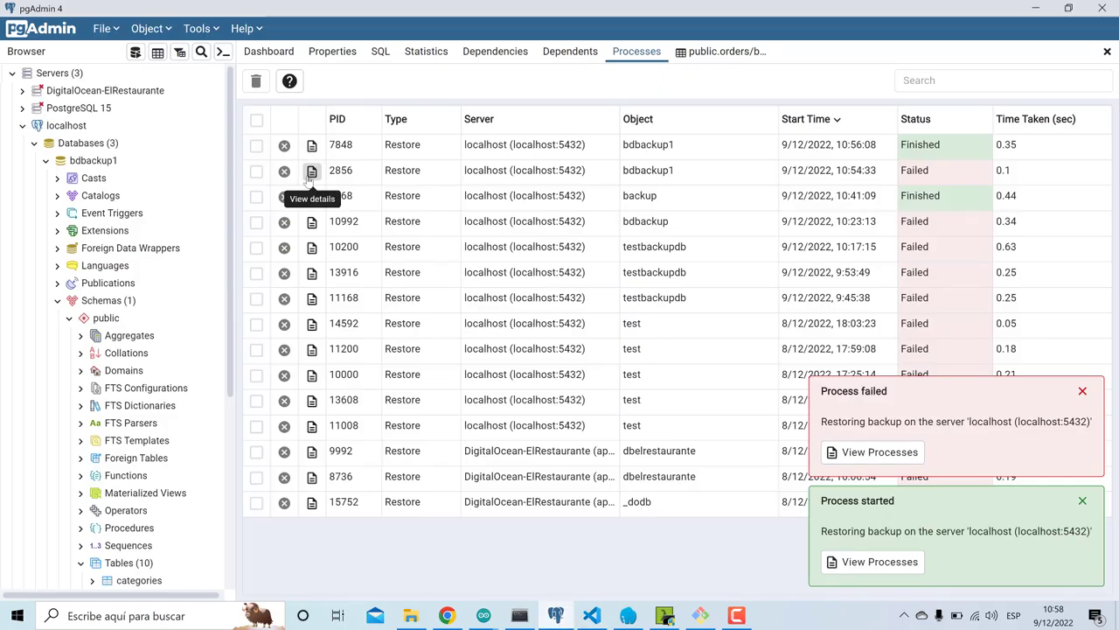
{"action": "left_click", "coordinate": [311, 171]}
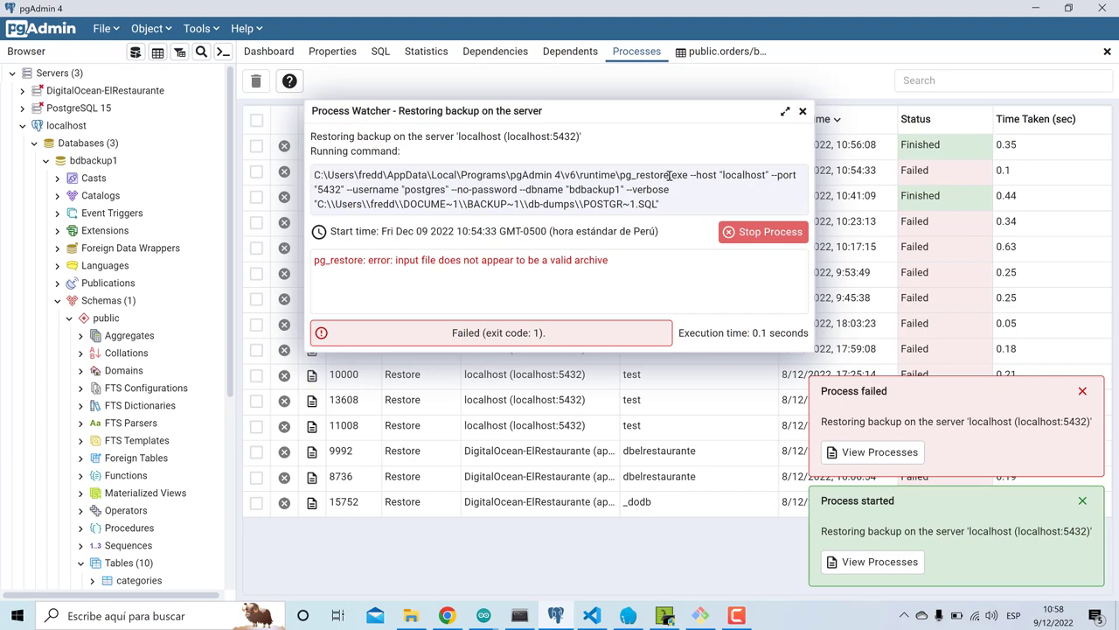
{"action": "left_click", "coordinate": [803, 111]}
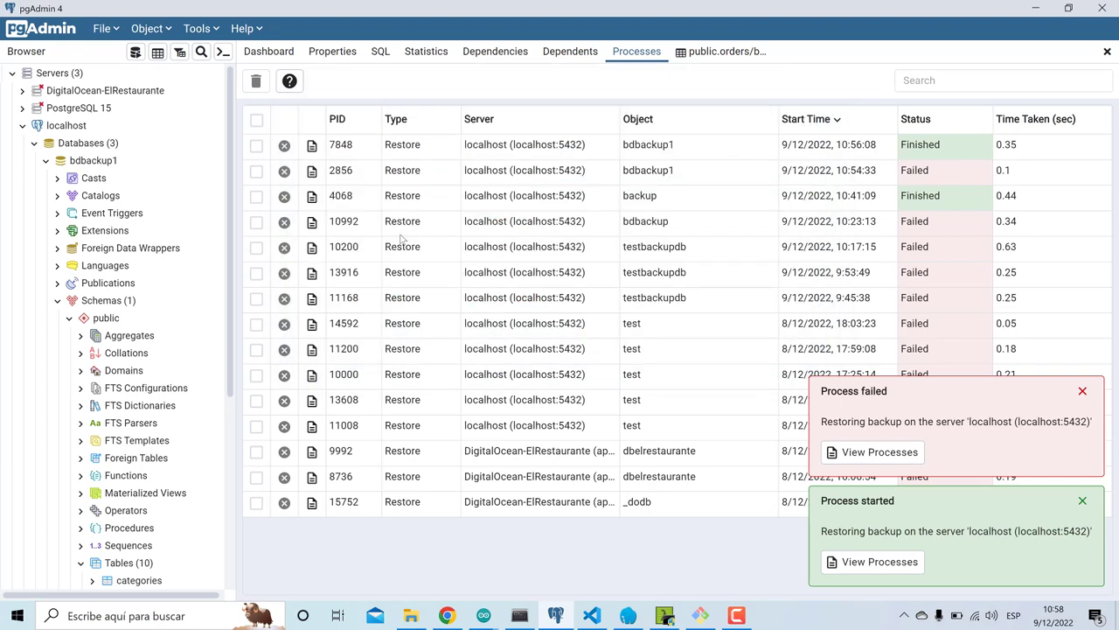
{"action": "left_click", "coordinate": [311, 222]}
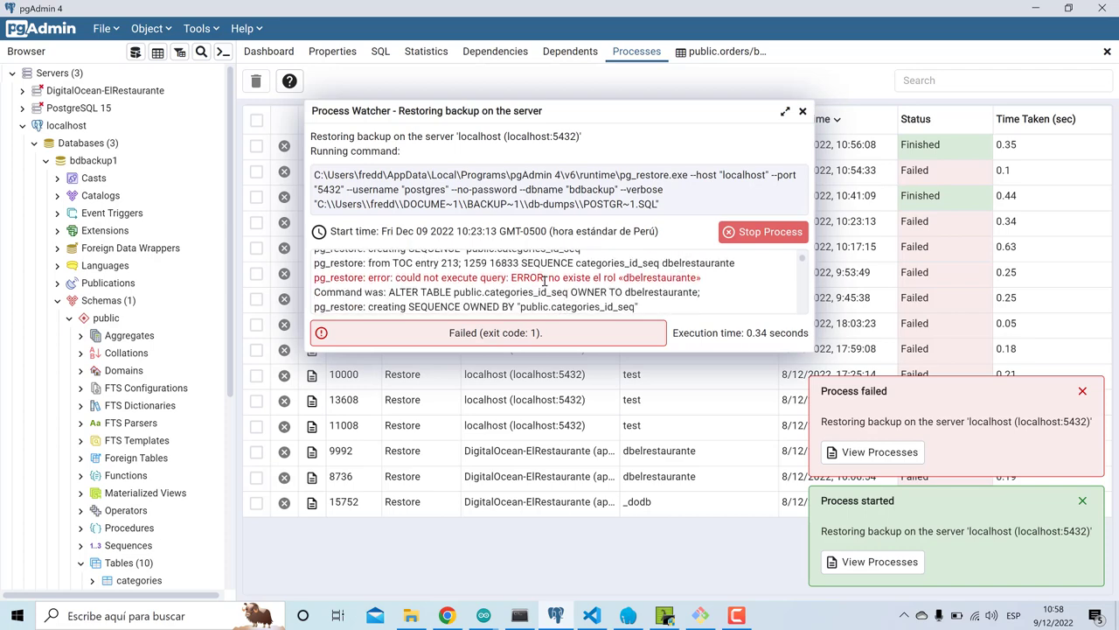
{"action": "left_click_drag", "start_coordinate": [608, 298], "coordinate": [633, 288]}
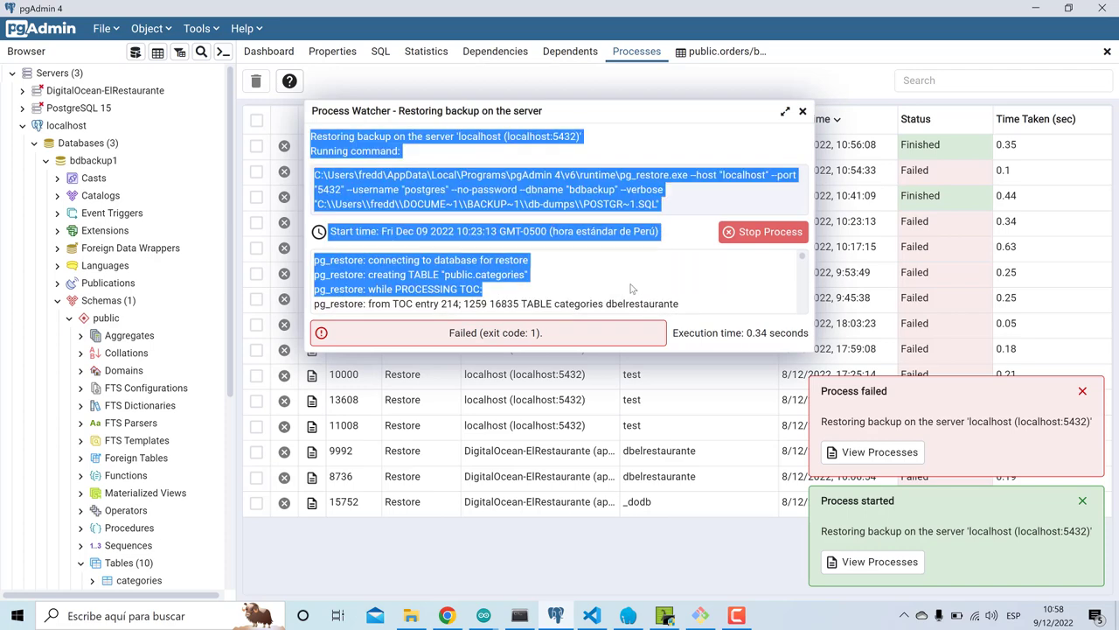
{"action": "left_click", "coordinate": [802, 111]}
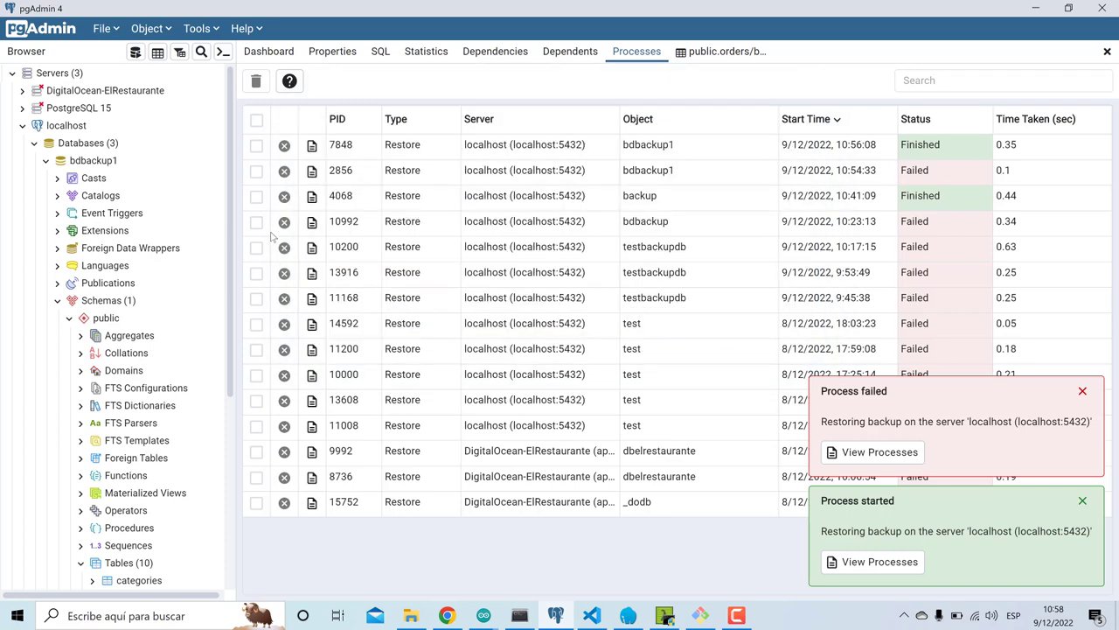
- Attempt to drop bdbackup1, which fails with a database-in-use error
{"action": "right_click", "coordinate": [85, 162]}
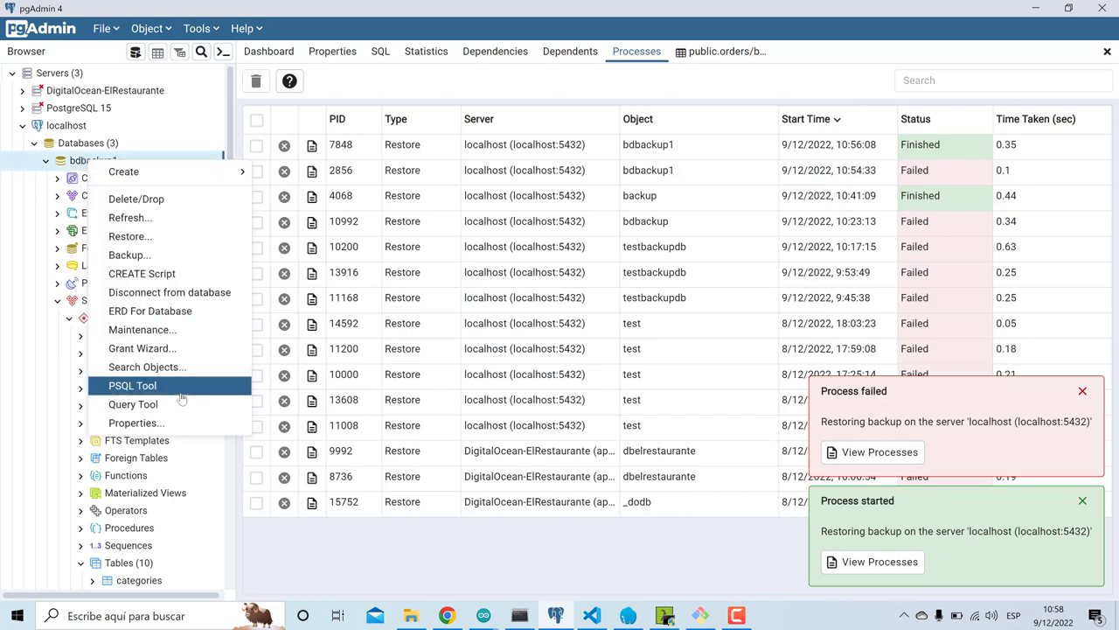
{"action": "left_click", "coordinate": [140, 200]}
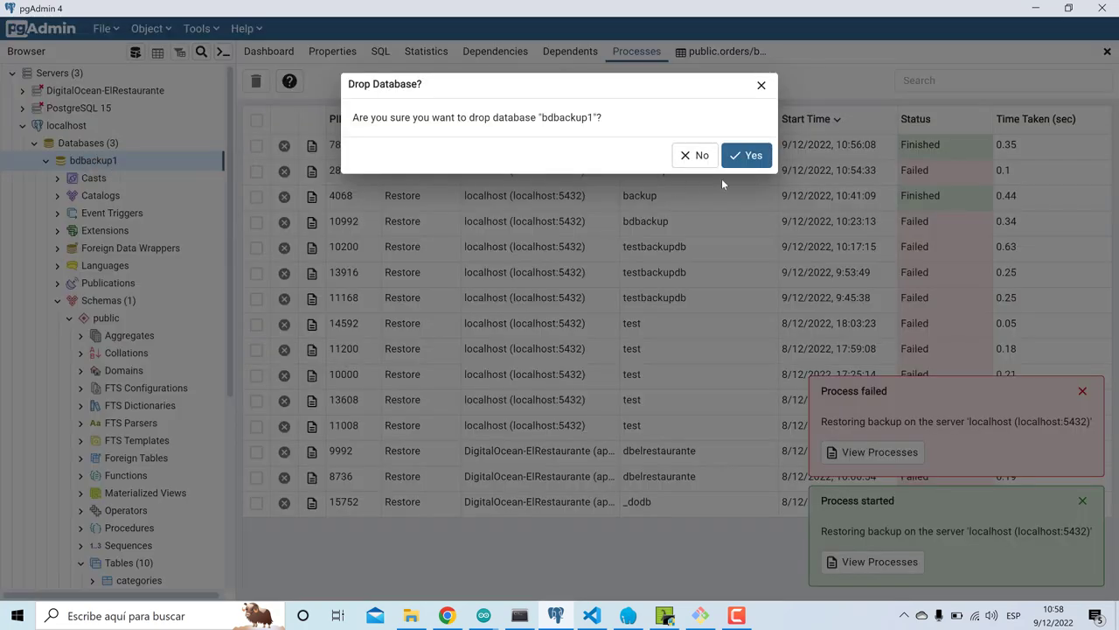
{"action": "left_click", "coordinate": [746, 156]}
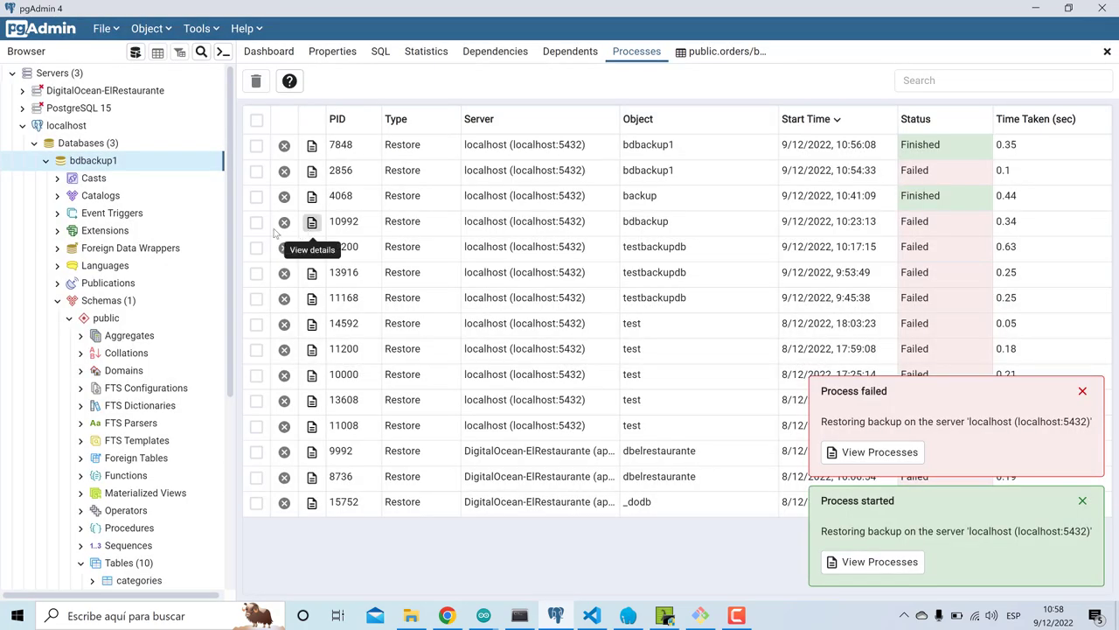
{"action": "double_click", "coordinate": [86, 165]}
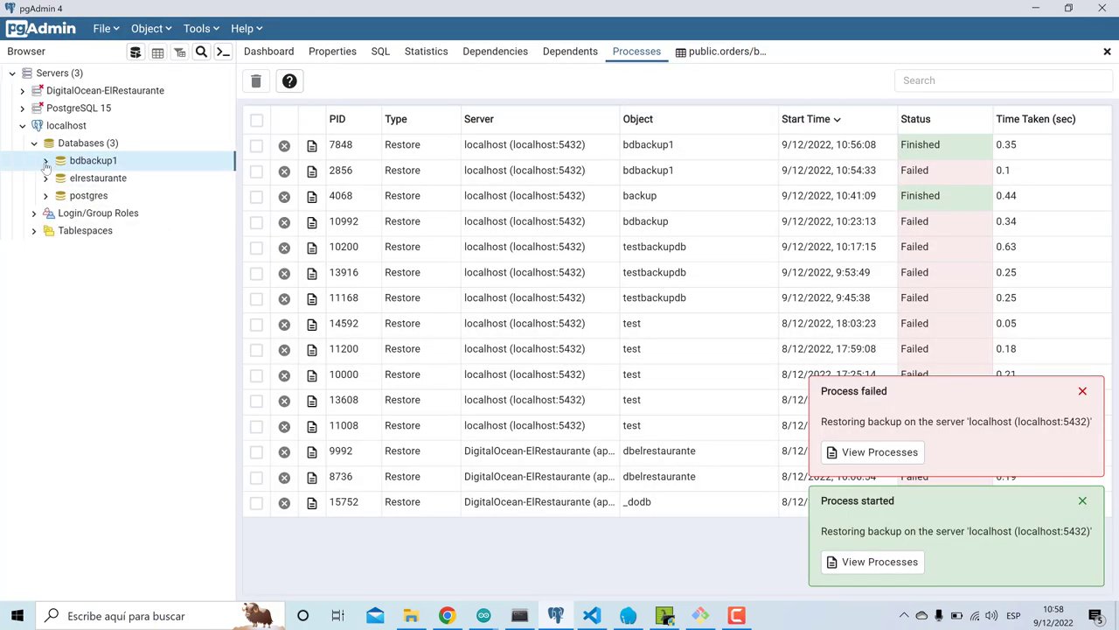
{"action": "left_click", "coordinate": [78, 142]}
{"action": "right_click", "coordinate": [79, 145]}
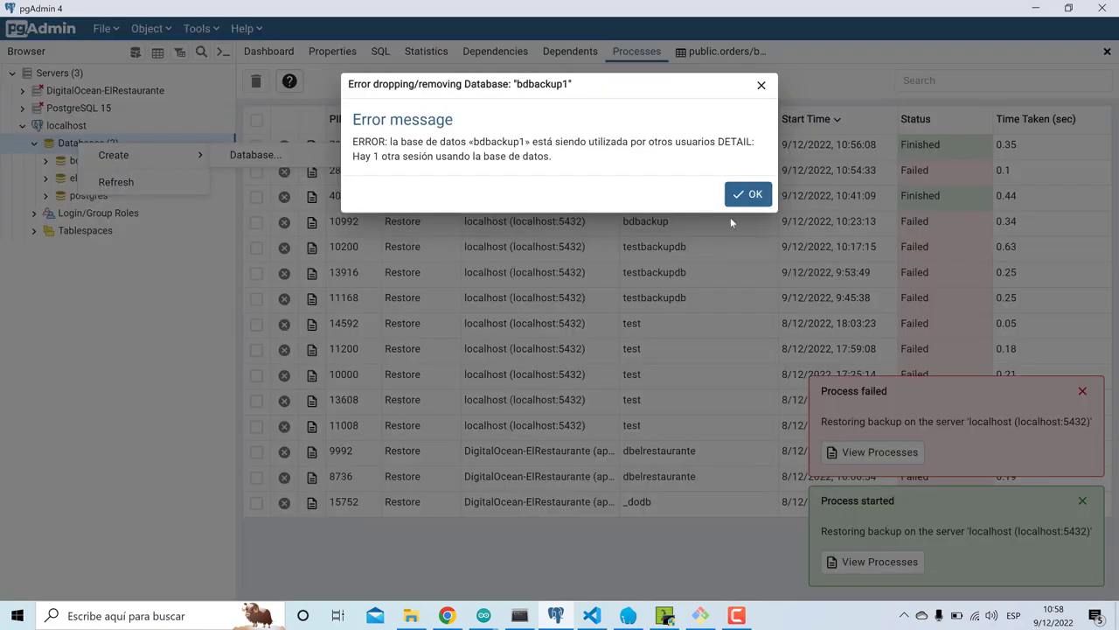
{"action": "left_click", "coordinate": [747, 194]}
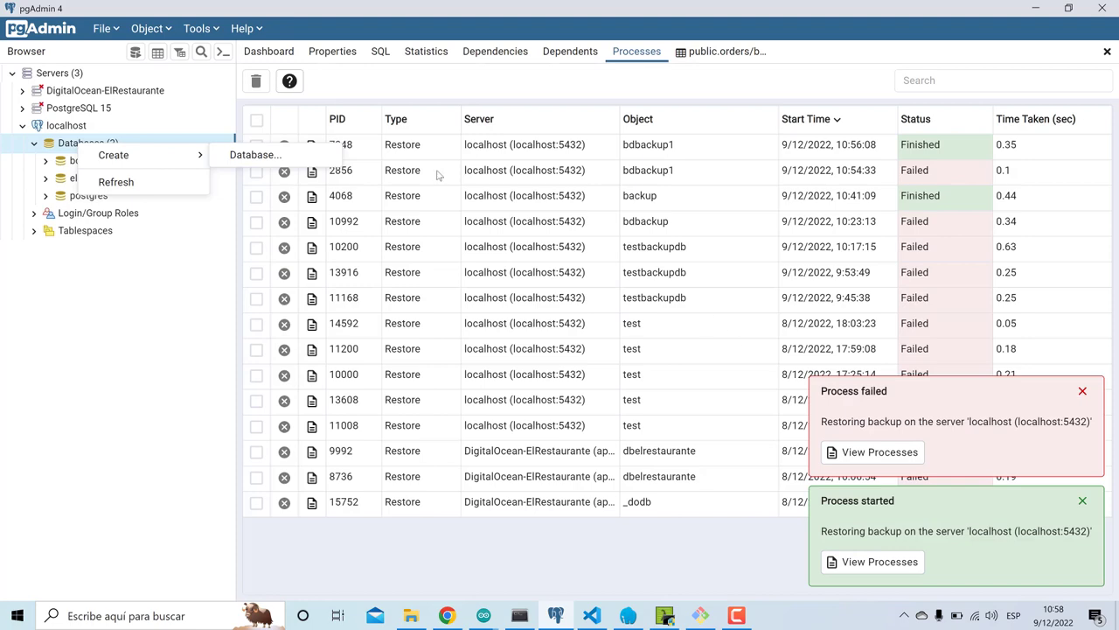
{"action": "left_click", "coordinate": [707, 67]}
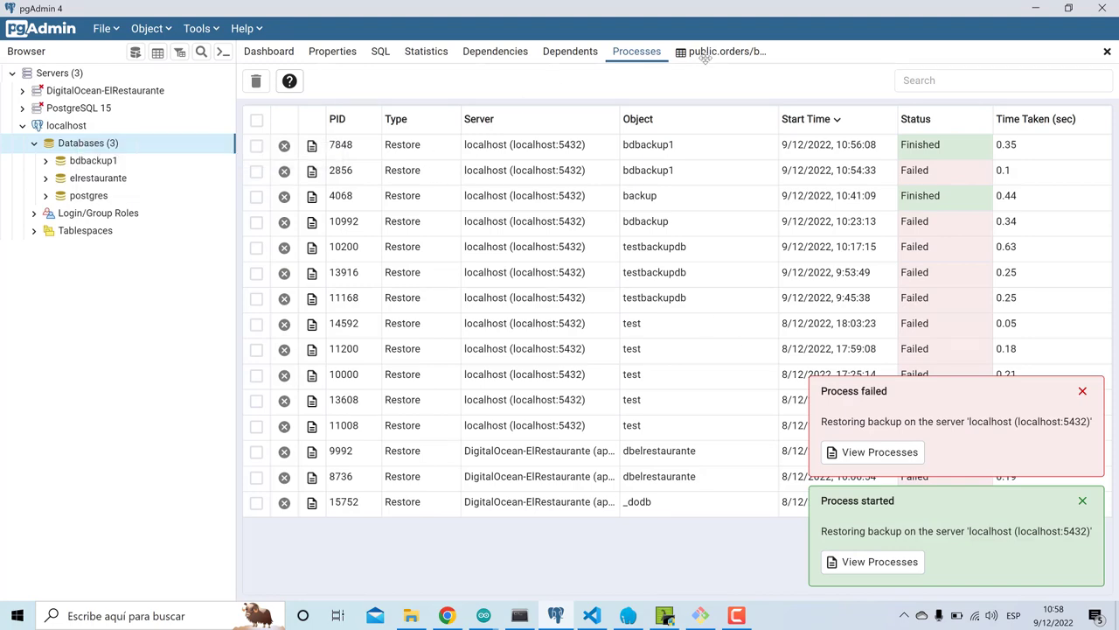
- Close the public.orders query tab, refresh Databases, and drop bdbackup1 successfully
{"action": "left_click", "coordinate": [1107, 52]}
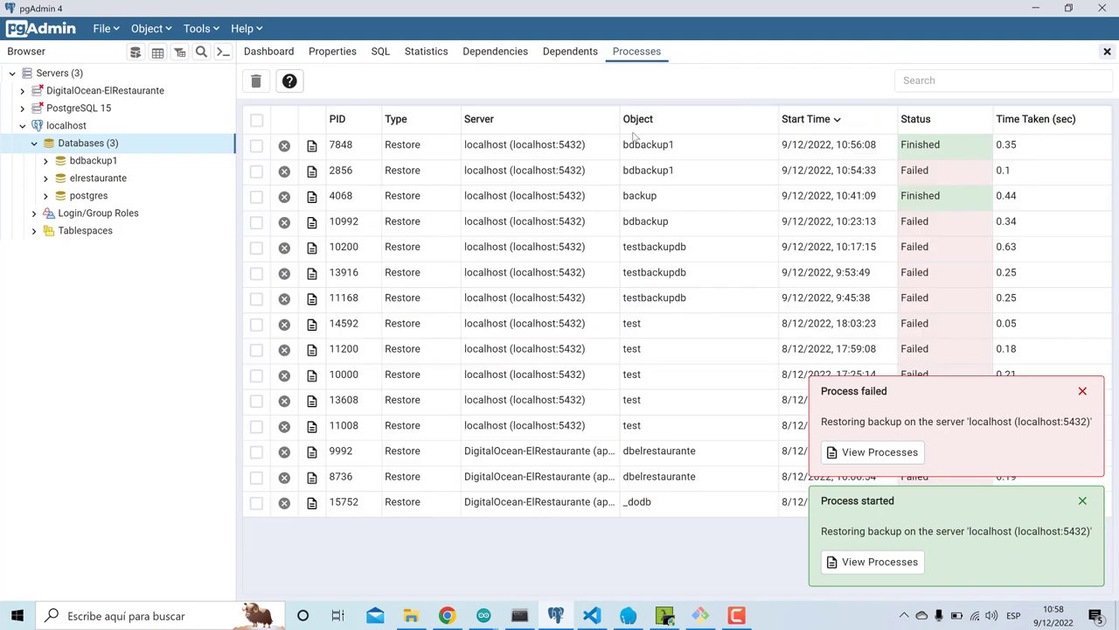
{"action": "right_click", "coordinate": [114, 146]}
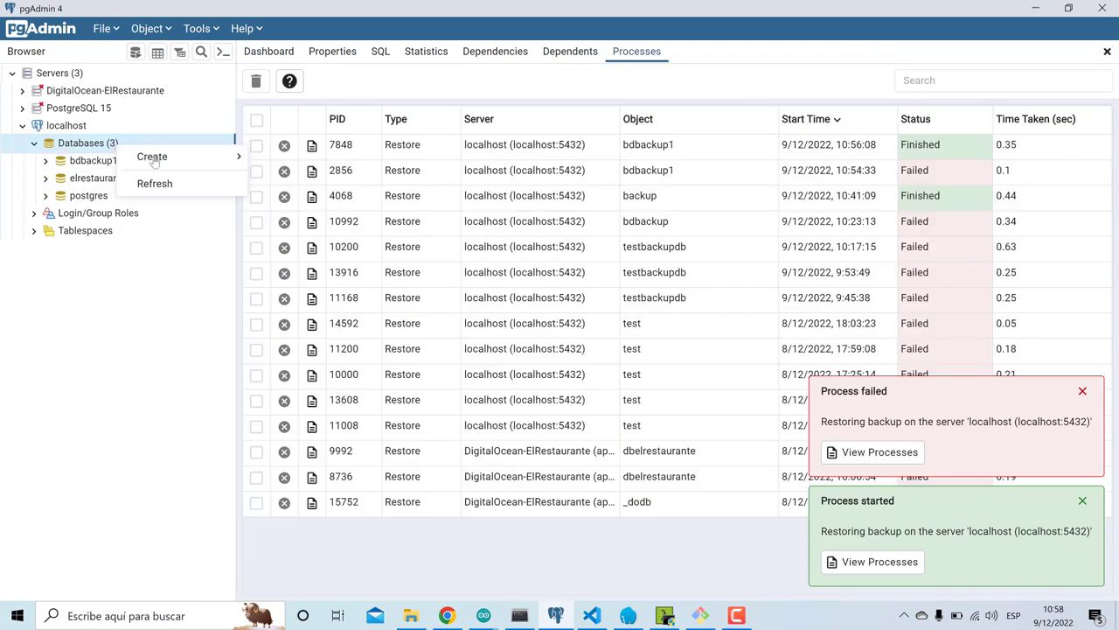
{"action": "left_click", "coordinate": [153, 184]}
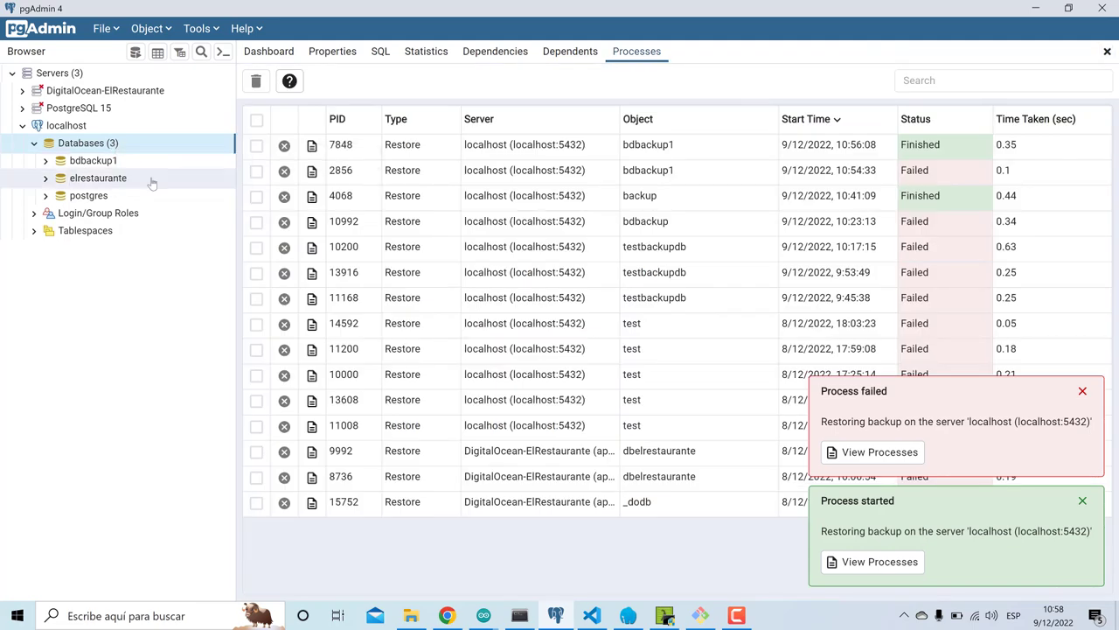
{"action": "left_click", "coordinate": [89, 162]}
{"action": "right_click", "coordinate": [88, 164]}
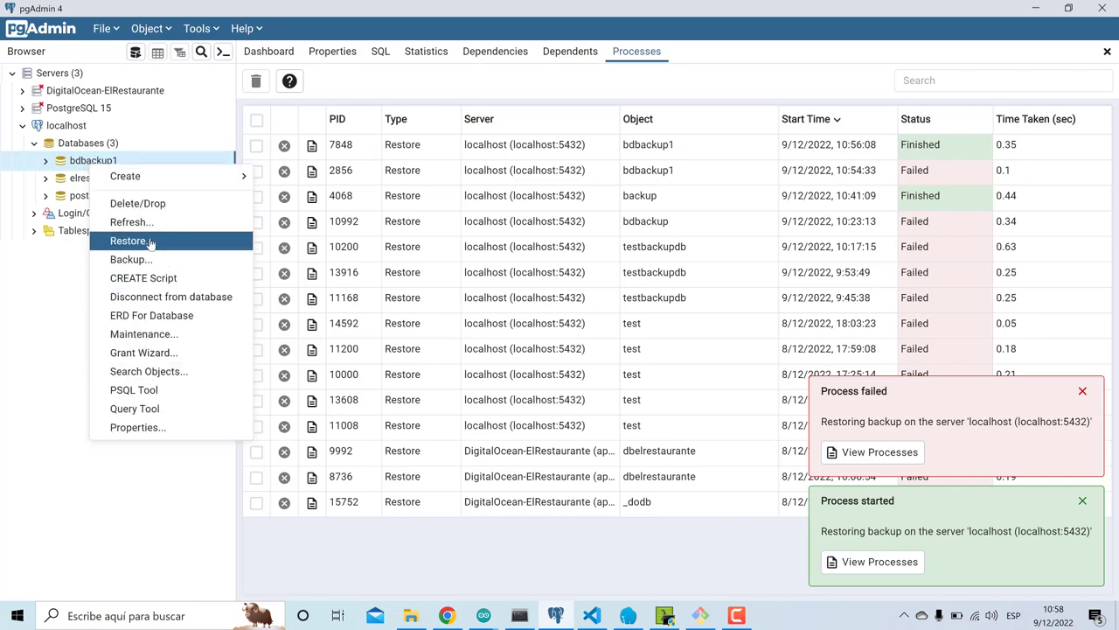
{"action": "left_click", "coordinate": [165, 203]}
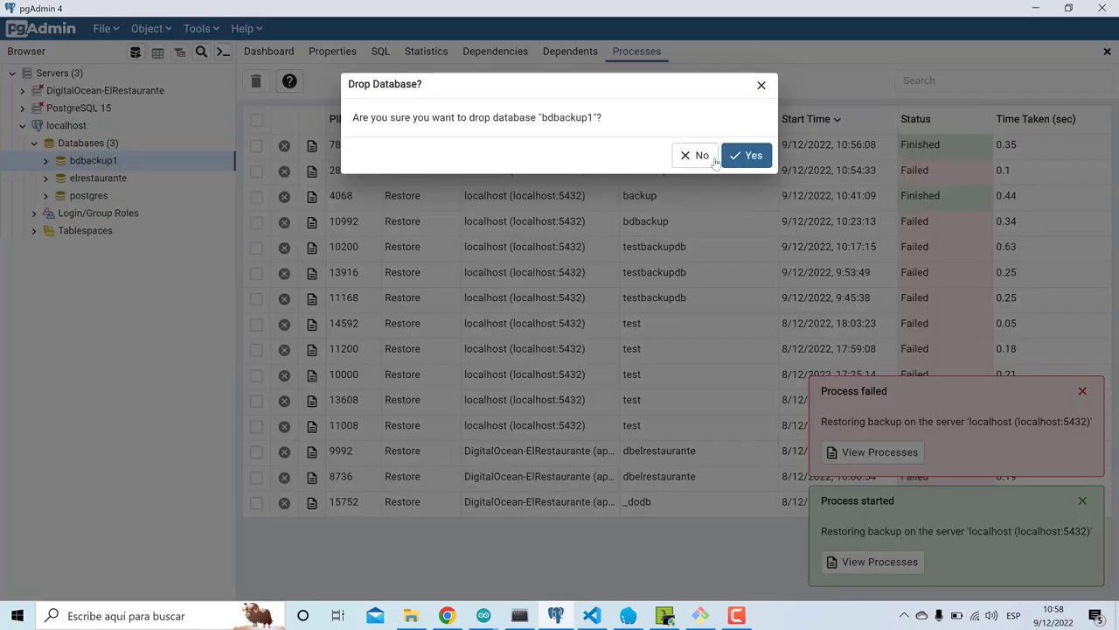
{"action": "left_click", "coordinate": [743, 157]}
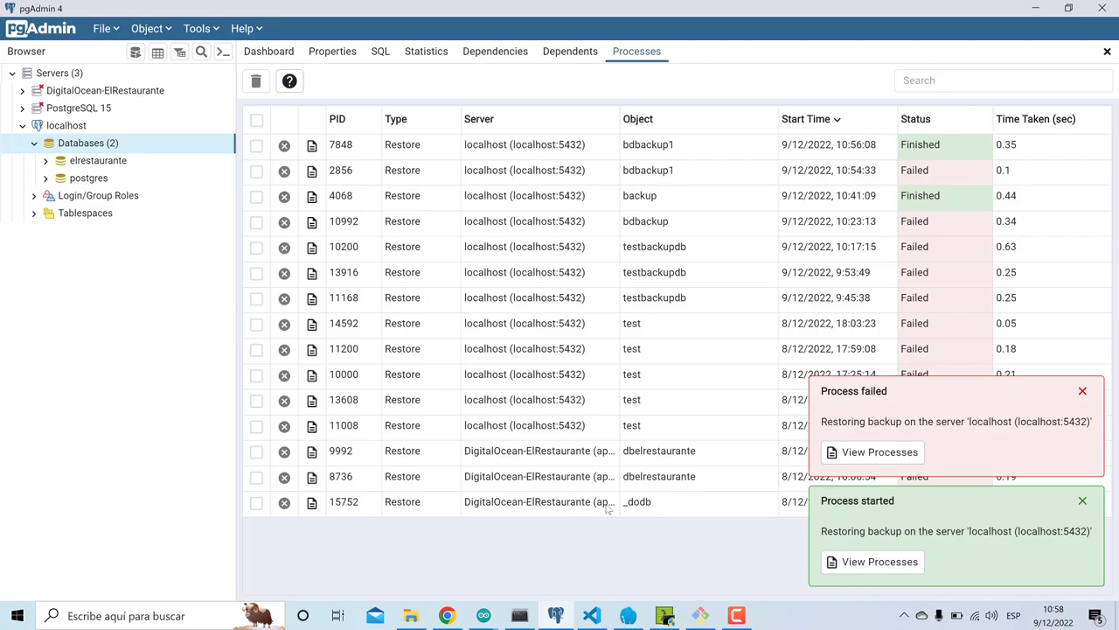
{"action": "left_click", "coordinate": [592, 615]}
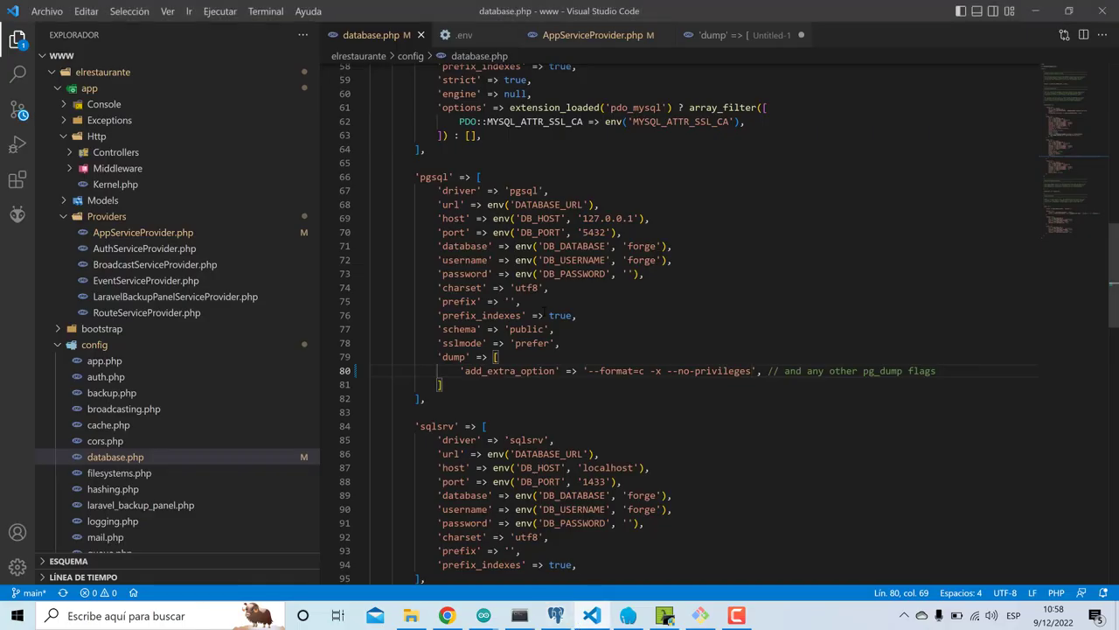
- Remove the /* */ markers around forceScheme('https') in AppServiceProvider.php's boot method and save
{"action": "left_click_drag", "start_coordinate": [454, 372], "coordinate": [697, 371]}
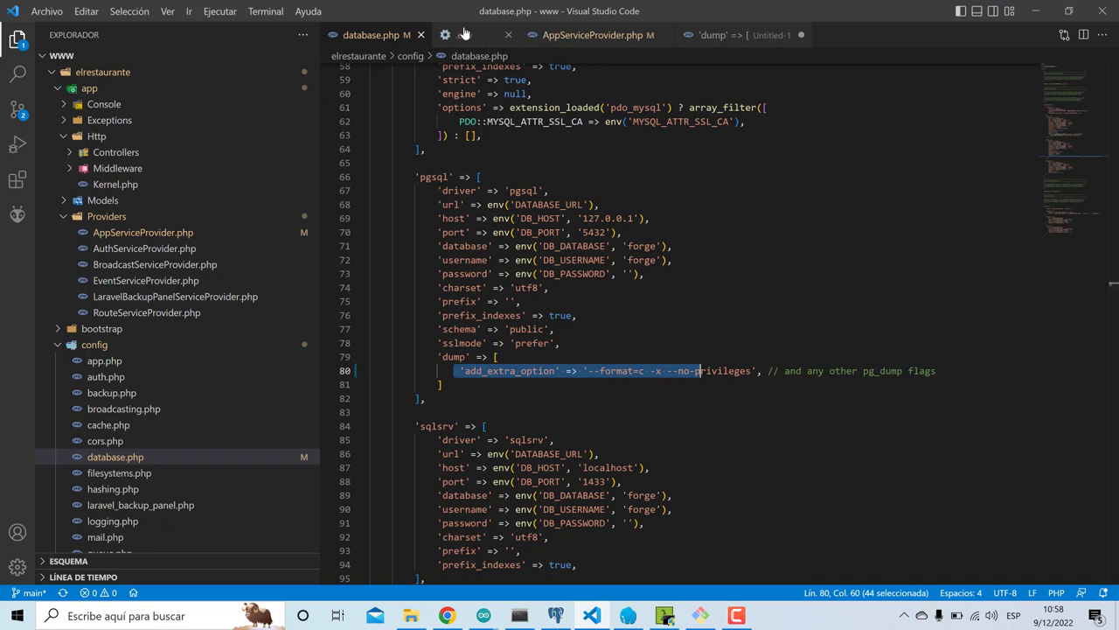
{"action": "left_click", "coordinate": [570, 35]}
{"action": "key", "text": "BackSpace"}
{"action": "key", "text": "BackSpace"}
{"action": "key", "text": "Down"}
{"action": "key", "text": "Down"}
{"action": "key", "text": "Down"}
{"action": "key", "text": "Down"}
{"action": "key", "text": "Down"}
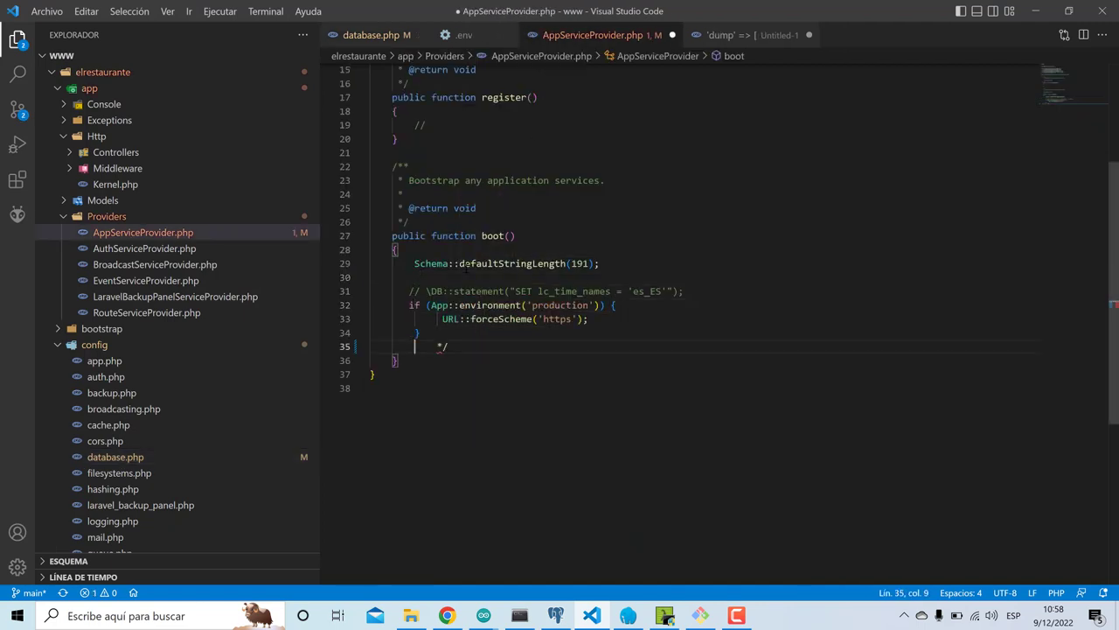
{"action": "key", "text": "Delete"}
{"action": "key", "text": "Delete"}
{"action": "key", "text": "Delete"}
{"action": "key", "text": "ctrl+s"}
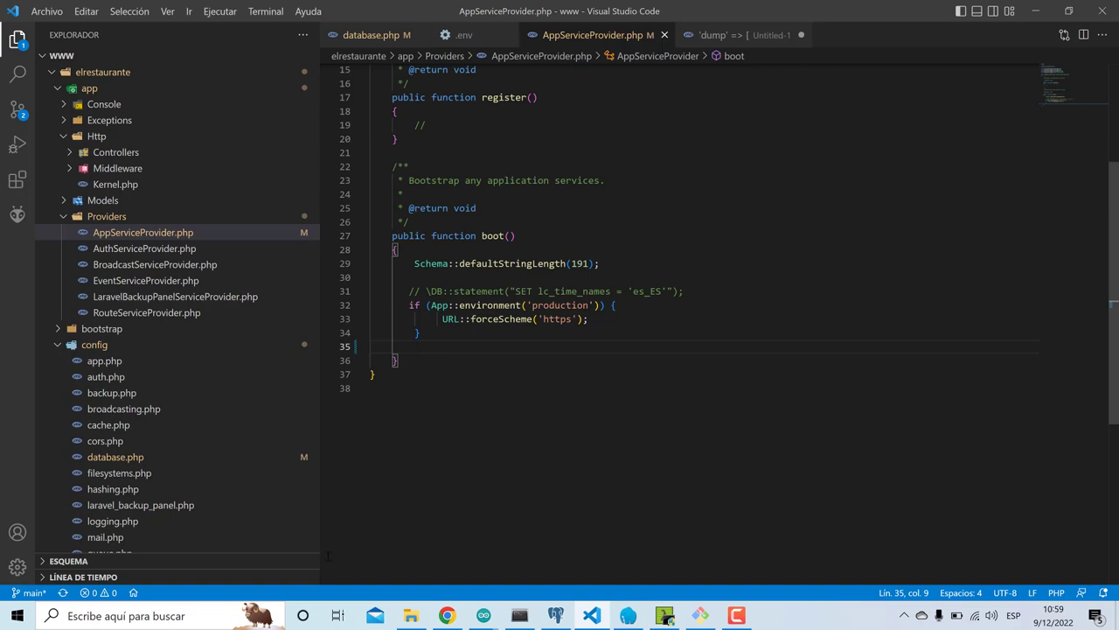
{"action": "left_click", "coordinate": [736, 615]}
- Run php artisan optimize in the DigitalOcean app console
{"action": "left_click", "coordinate": [1074, 577]}
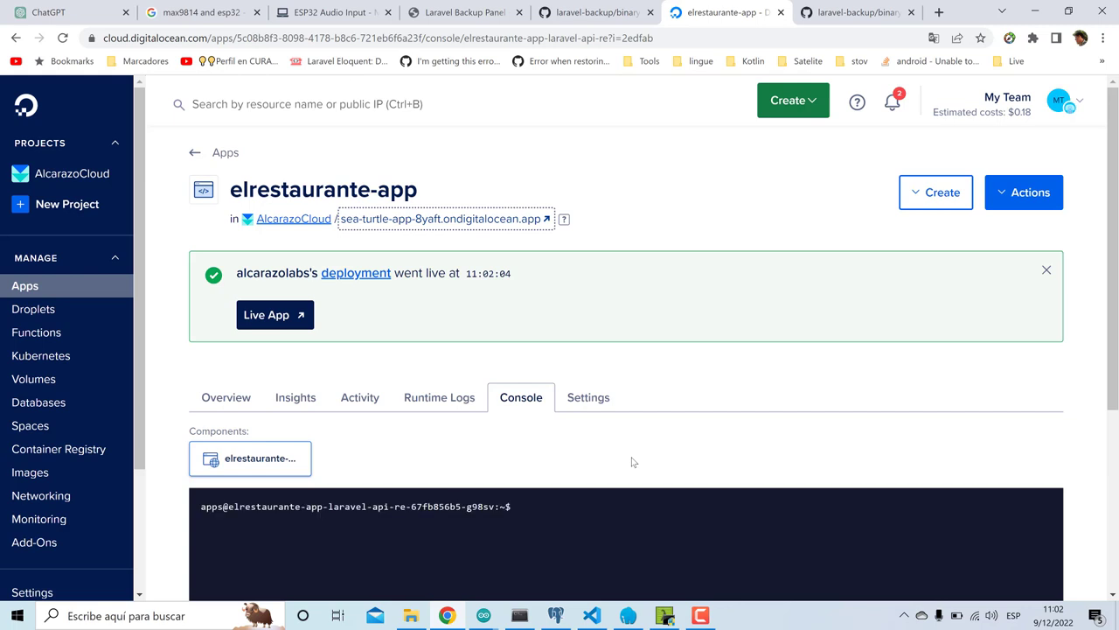
{"action": "scroll", "coordinate": [630, 456], "scroll_direction": "down", "scroll_amount": 1}
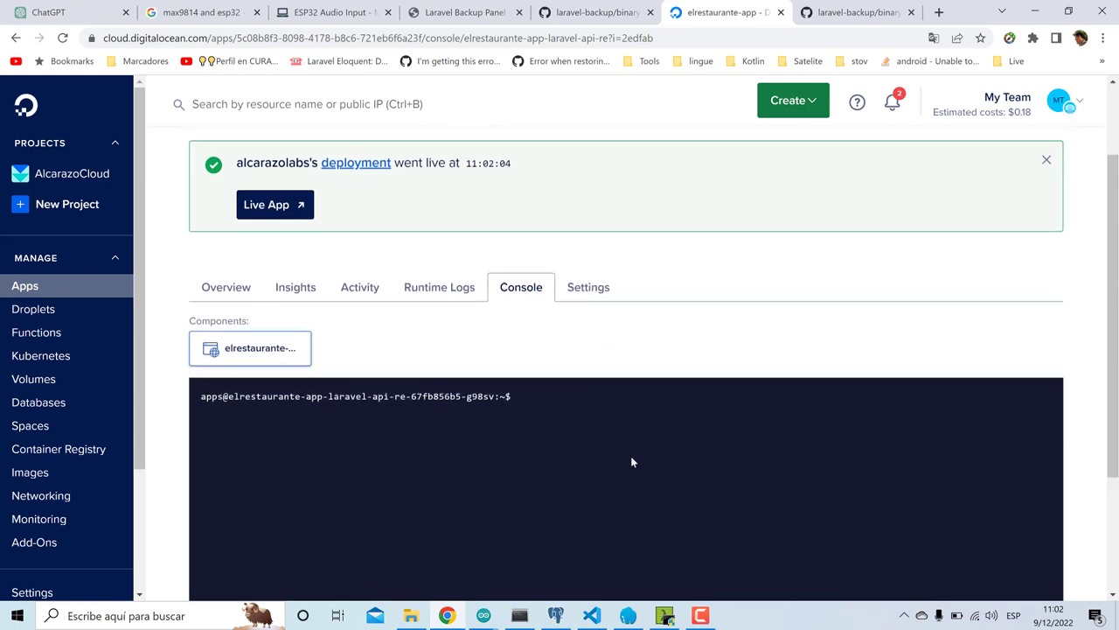
{"action": "scroll", "coordinate": [631, 455], "scroll_direction": "up", "scroll_amount": 1}
{"action": "scroll", "coordinate": [632, 455], "scroll_direction": "down", "scroll_amount": 1}
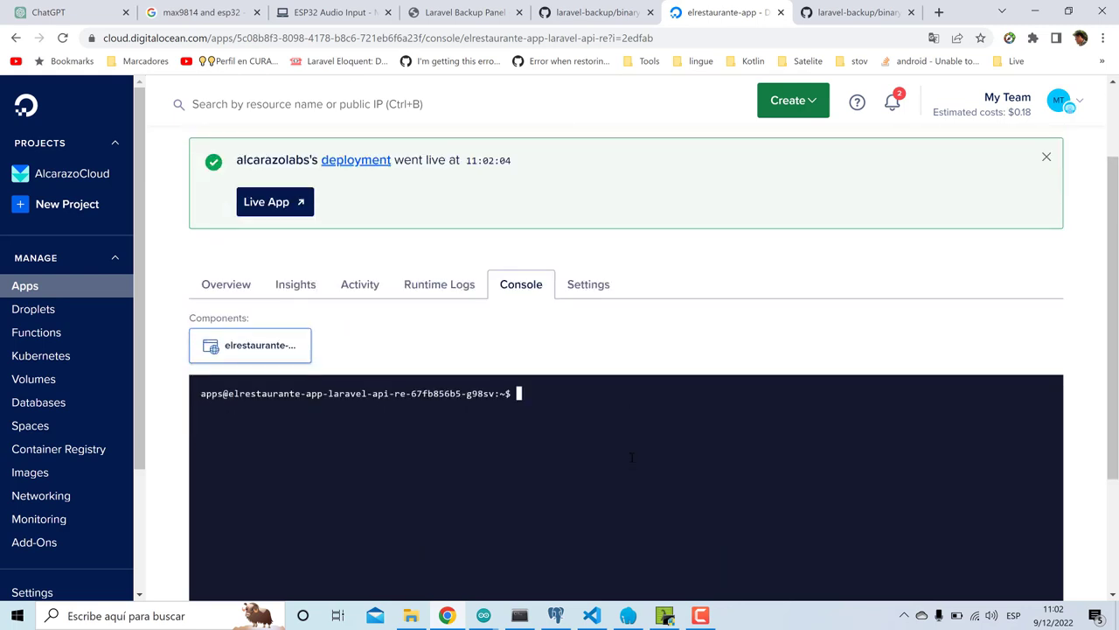
{"action": "type", "text": "php artisan optimize"}
{"action": "key", "text": "Return"}
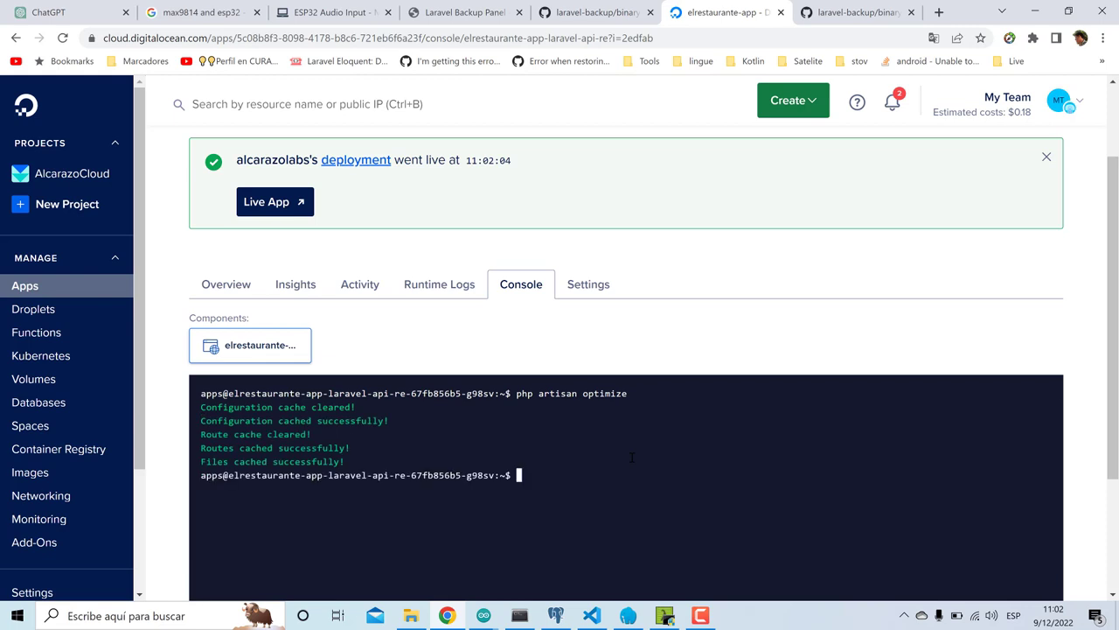
- Run php artisan view:clear to clear the compiled views
{"action": "key", "text": "Up"}
{"action": "key", "text": "BackSpace"}
{"action": "key", "text": "BackSpace"}
{"action": "key", "text": "BackSpace"}
{"action": "key", "text": "BackSpace"}
{"action": "key", "text": "BackSpace"}
{"action": "key", "text": "BackSpace"}
{"action": "key", "text": "BackSpace"}
{"action": "key", "text": "BackSpace"}
{"action": "type", "text": "view:clear"}
{"action": "key", "text": "Return"}
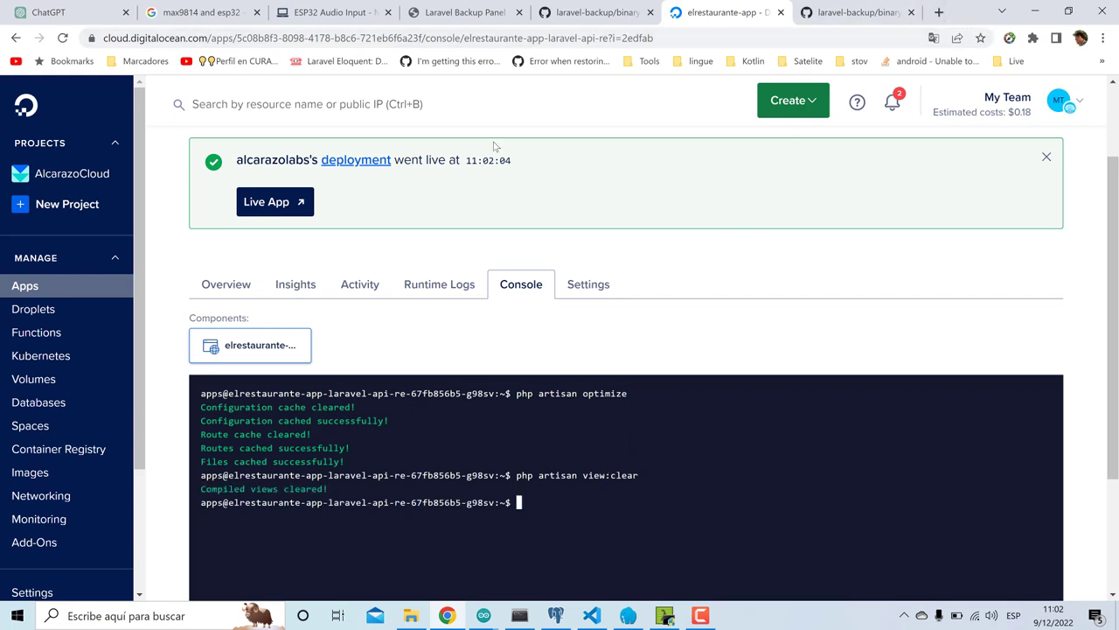
{"action": "scroll", "coordinate": [494, 146], "scroll_direction": "up", "scroll_amount": 2}
{"action": "left_click", "coordinate": [426, 222]}
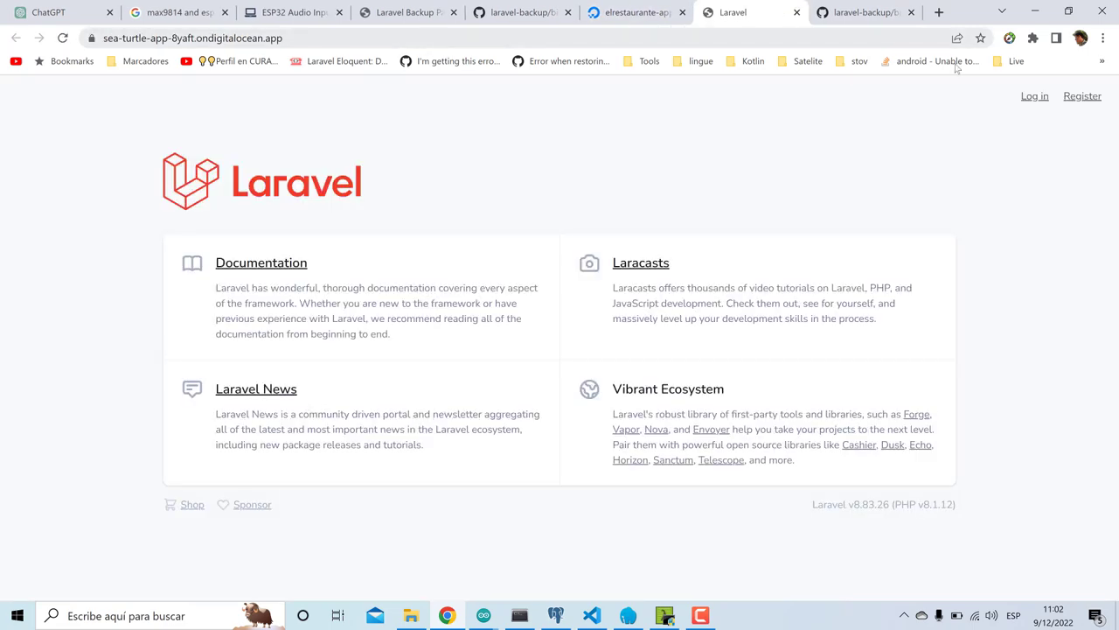
- Log in to the live app with the saved admin e-mail and the account password
{"action": "left_click", "coordinate": [1029, 98]}
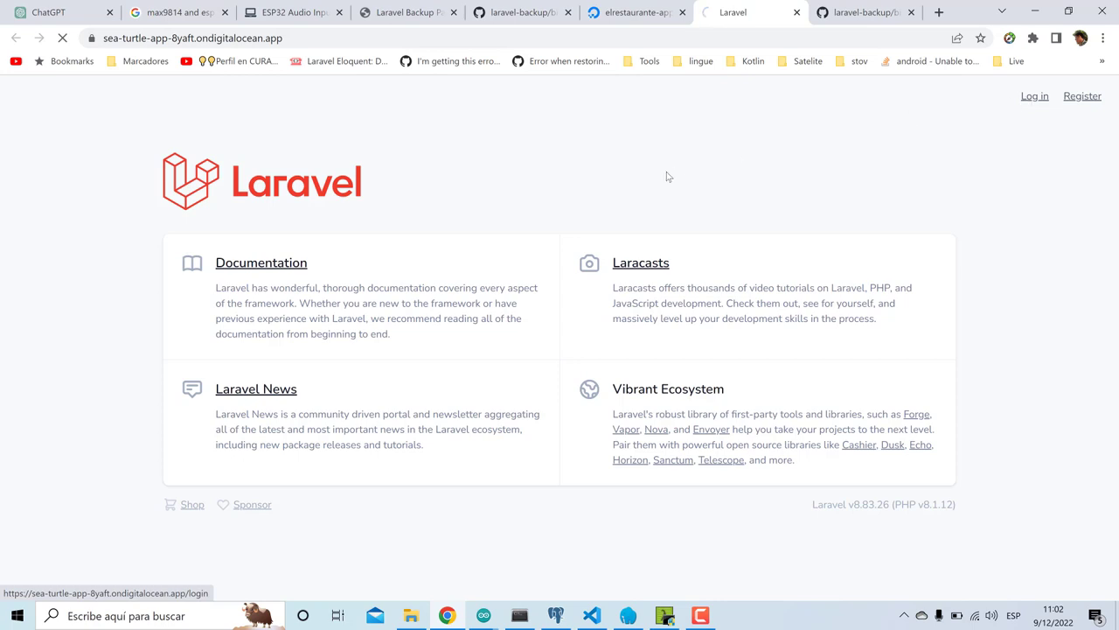
{"action": "left_click", "coordinate": [569, 193]}
{"action": "left_click", "coordinate": [560, 224]}
{"action": "left_click", "coordinate": [559, 222]}
{"action": "type", "text": "•••"}
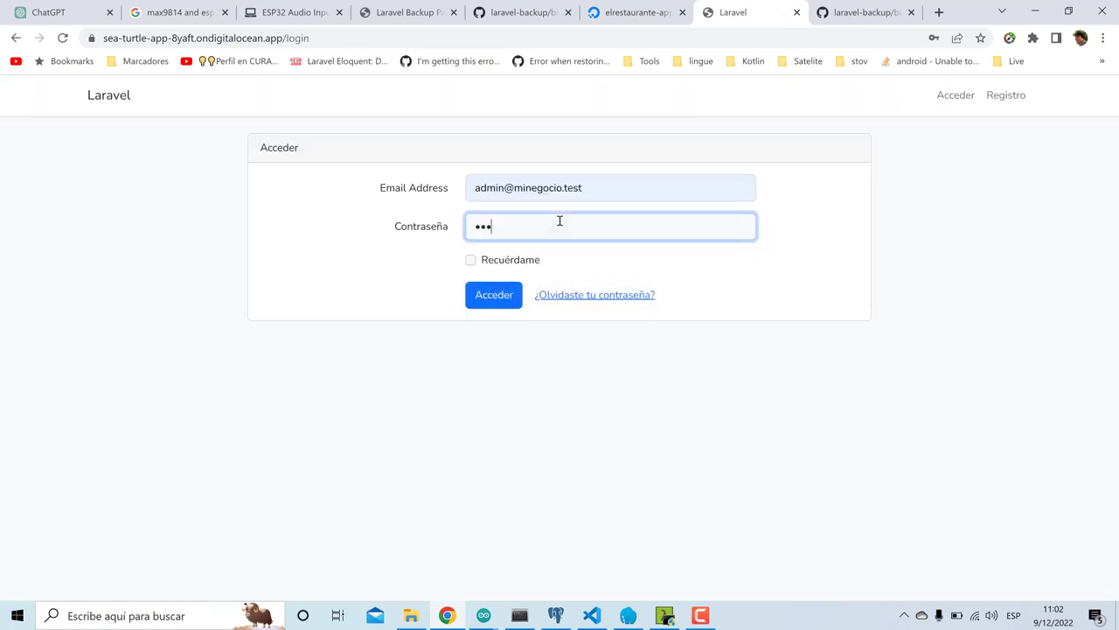
{"action": "type", "text": "••••••"}
{"action": "key", "text": "Return"}
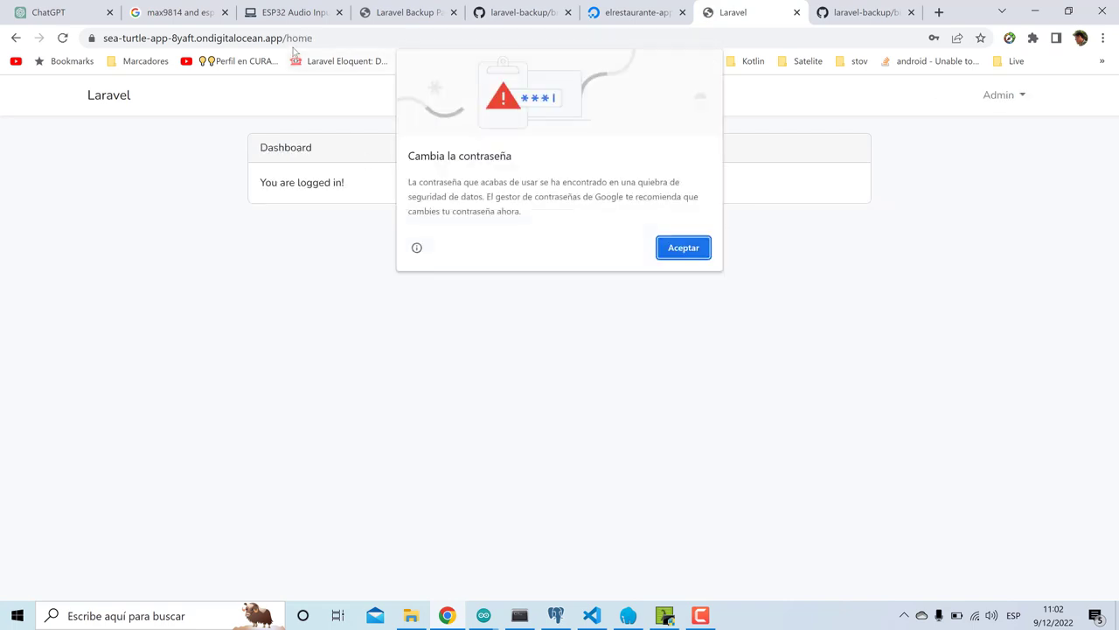
- Open the app's /backup page and dismiss the browser's password warning
{"action": "left_click_drag", "start_coordinate": [288, 38], "coordinate": [412, 32]}
{"action": "type", "text": "backup"}
{"action": "key", "text": "Return"}
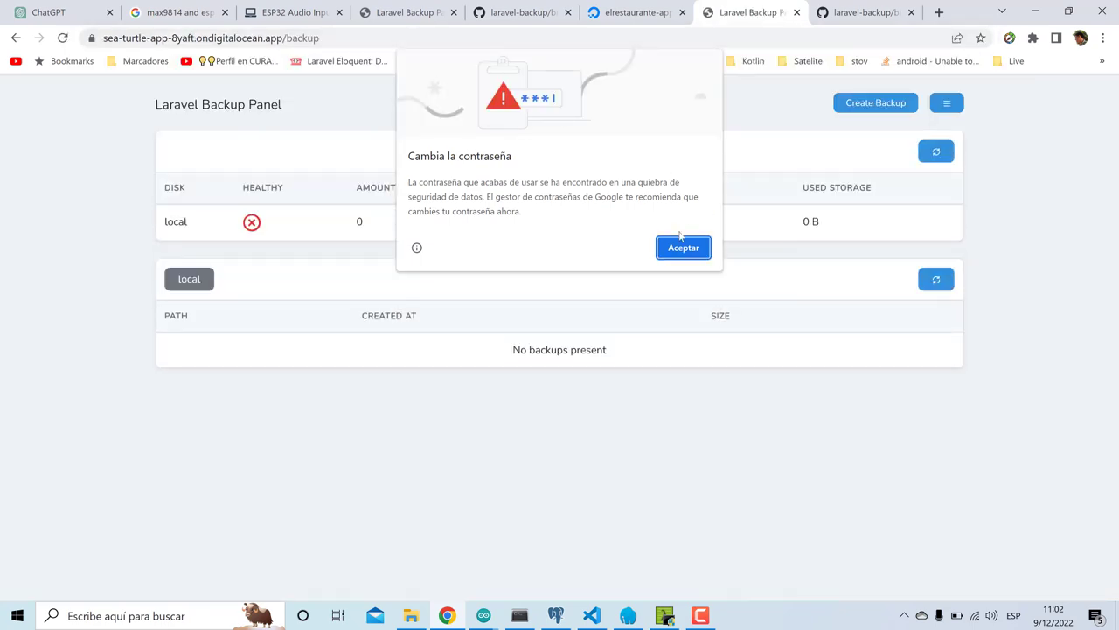
{"action": "left_click", "coordinate": [682, 248]}
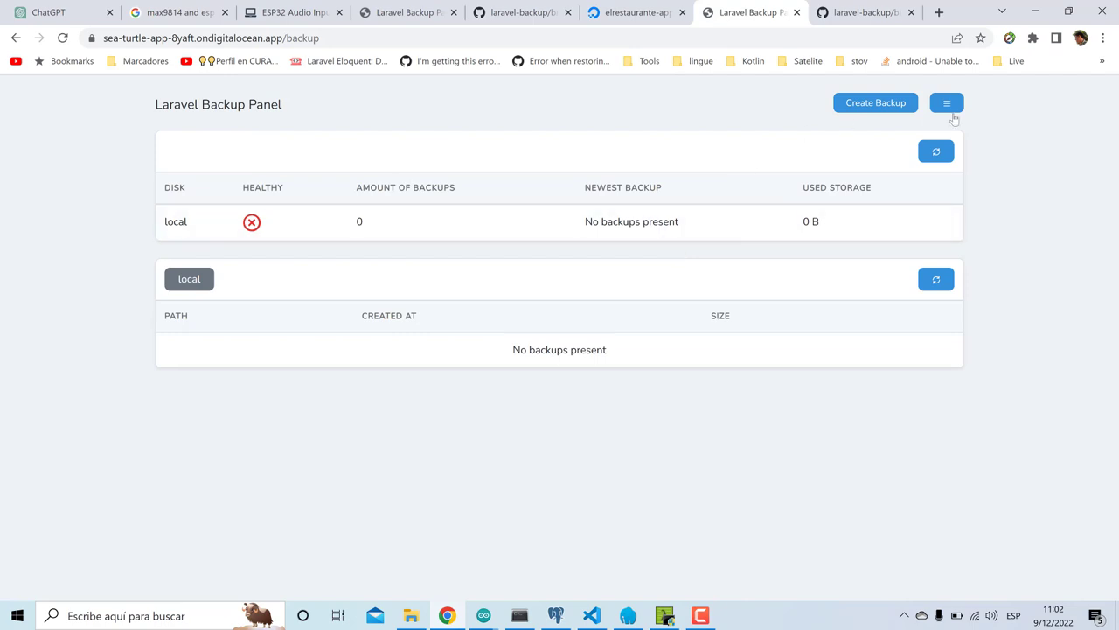
- Create a database-only backup, reload, and download its 39.1 KB zip
{"action": "left_click", "coordinate": [946, 103]}
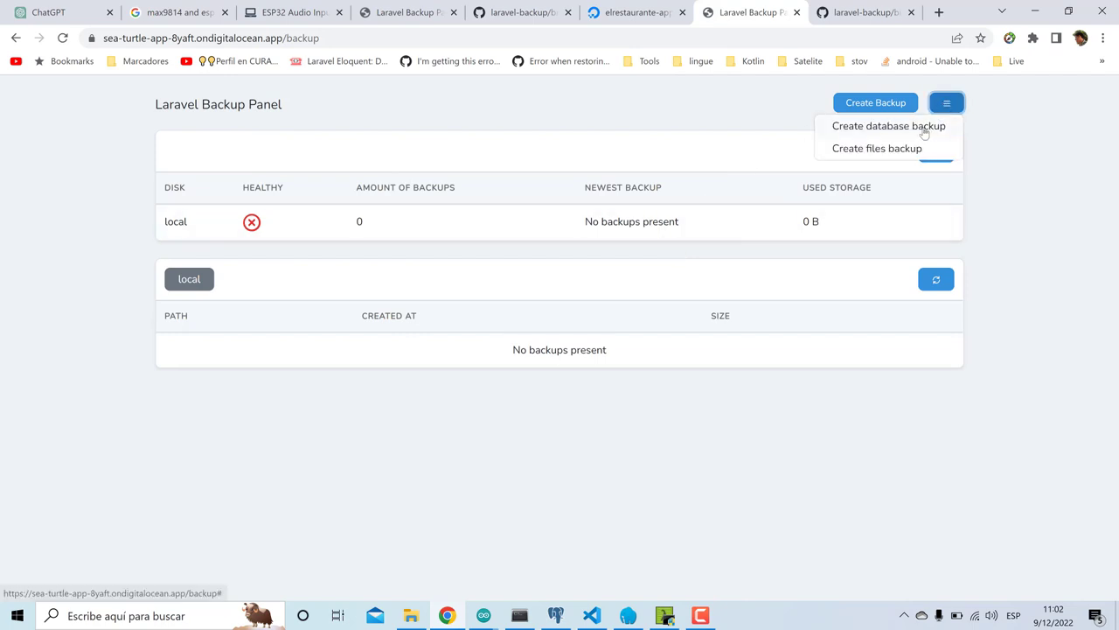
{"action": "left_click", "coordinate": [931, 128]}
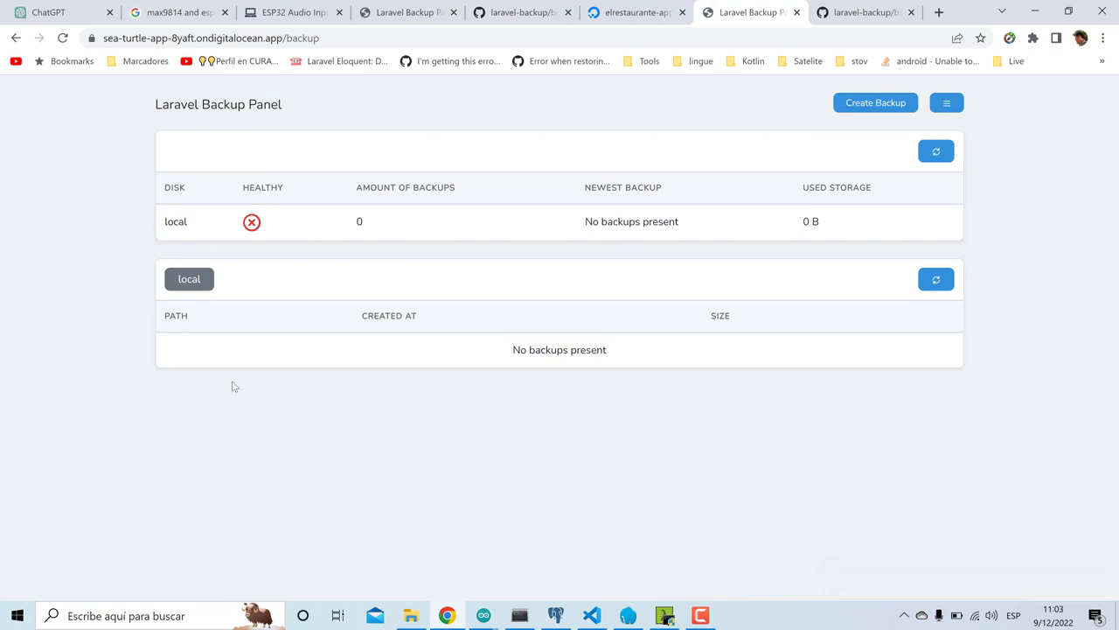
{"action": "left_click", "coordinate": [63, 40]}
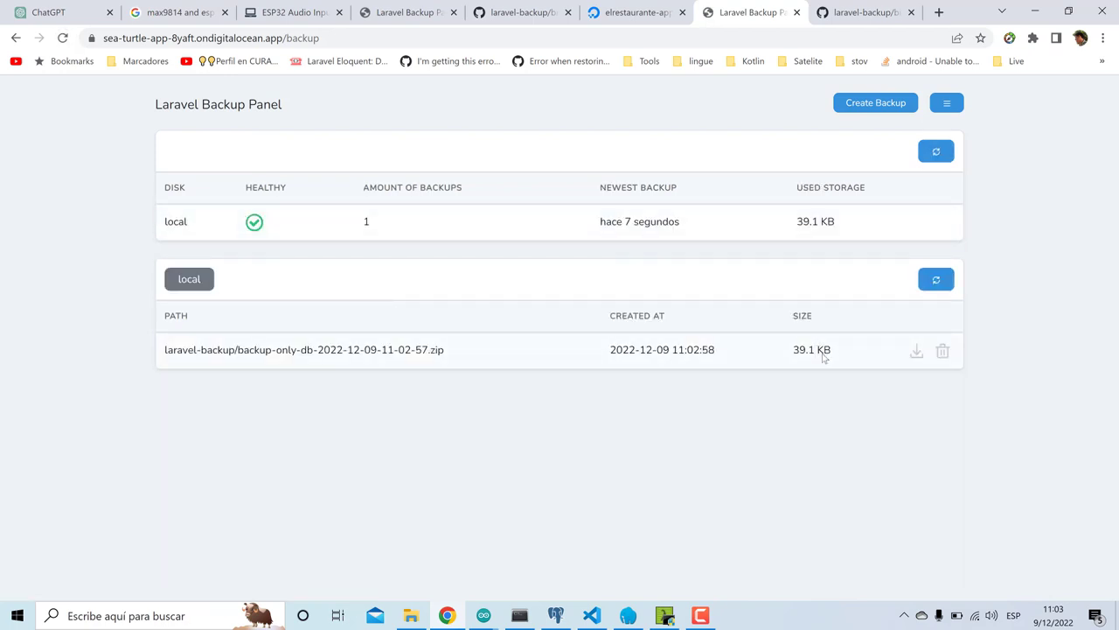
{"action": "left_click", "coordinate": [917, 353]}
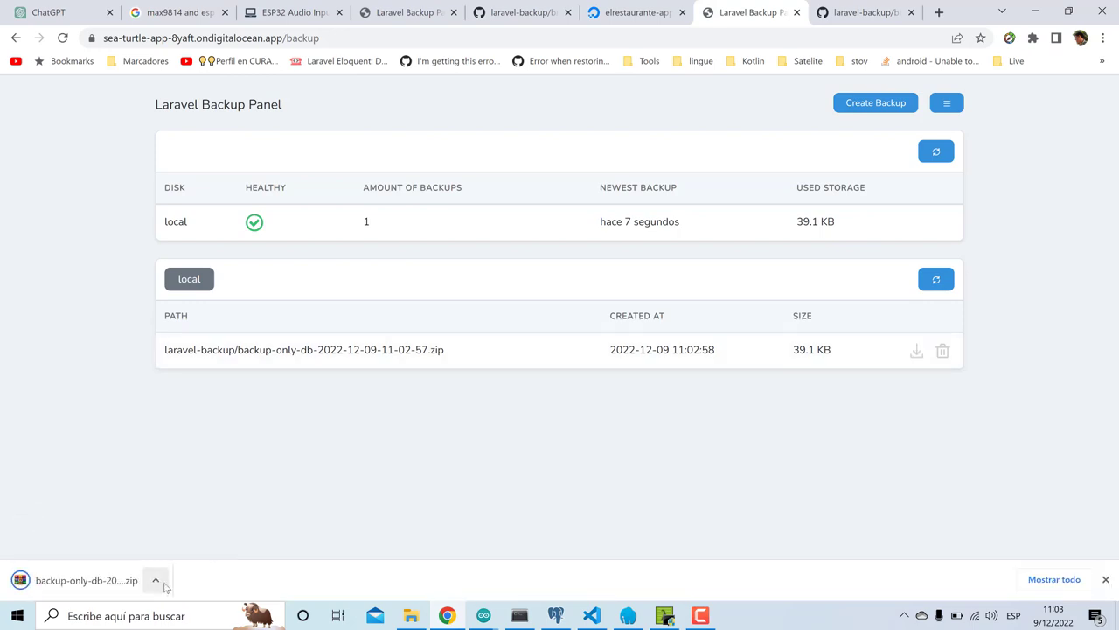
{"action": "left_click", "coordinate": [158, 580]}
- In Documentos > backup-digitalOcean, delete the old db-dumps folder and older zip
{"action": "left_click", "coordinate": [203, 530]}
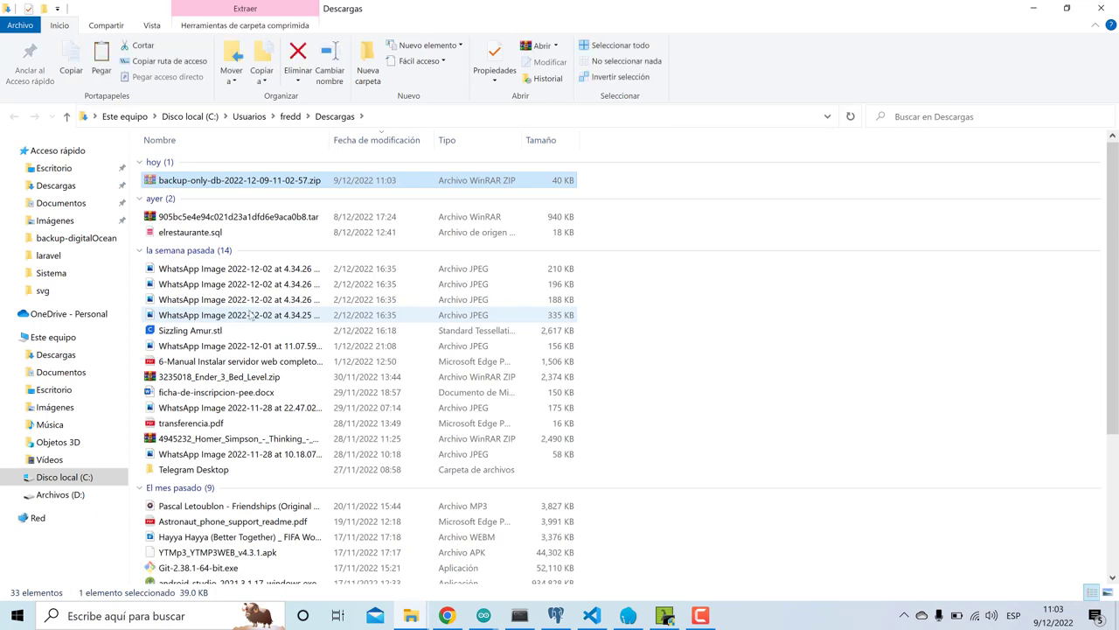
{"action": "left_click", "coordinate": [92, 373]}
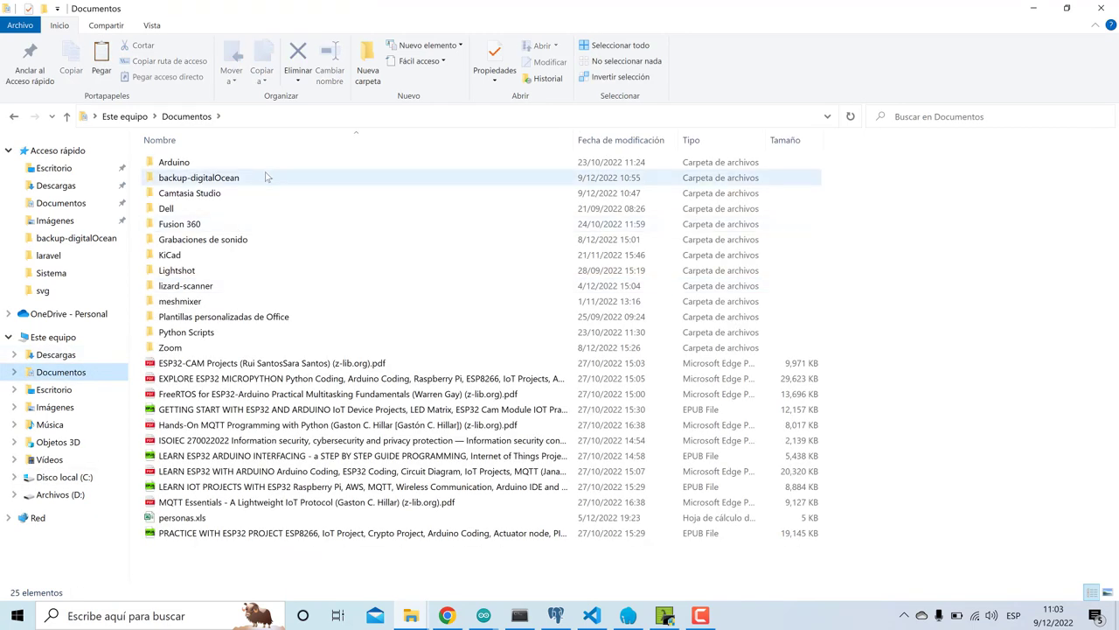
{"action": "double_click", "coordinate": [219, 177]}
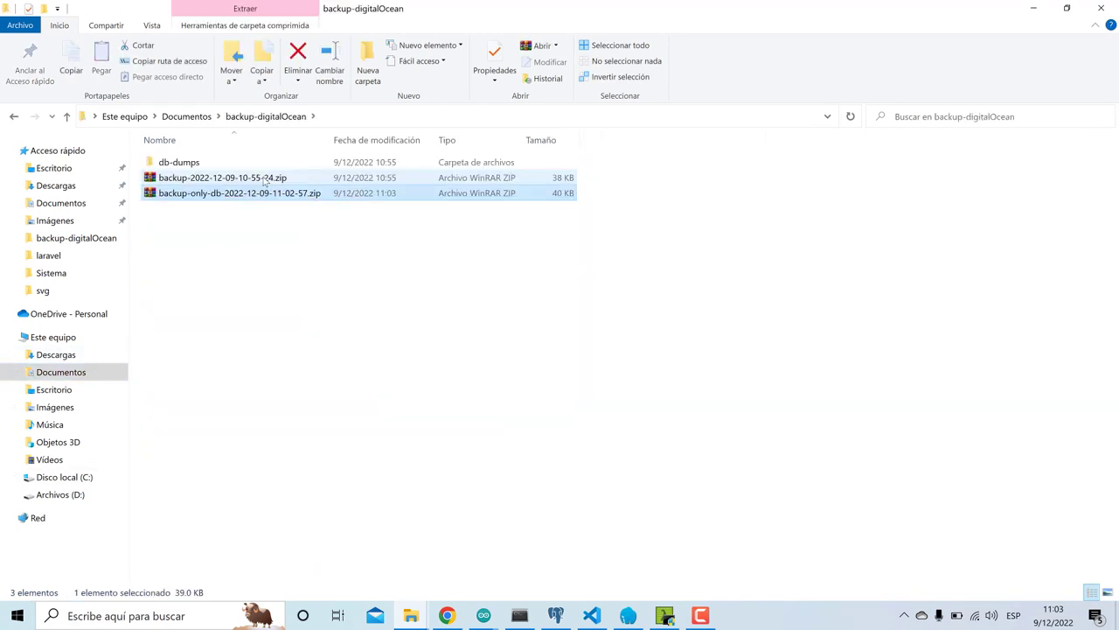
{"action": "left_click", "coordinate": [232, 220]}
{"action": "left_click_drag", "start_coordinate": [616, 179], "coordinate": [446, 122]}
{"action": "key", "text": "Delete"}
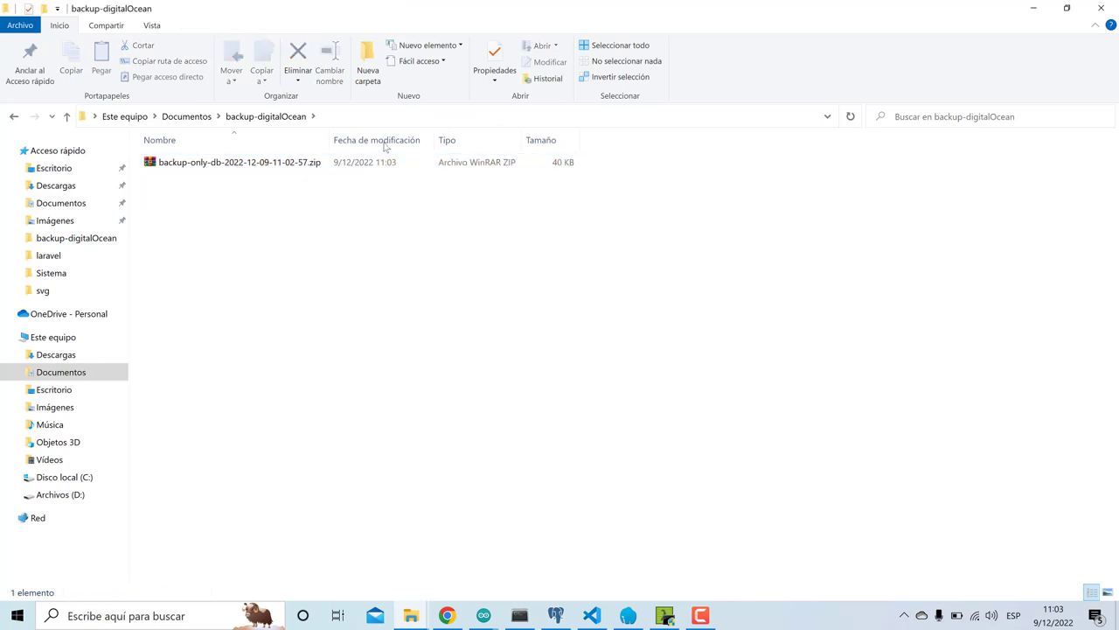
- Extract the new backup zip here and open its db-dumps folder
{"action": "right_click", "coordinate": [340, 162]}
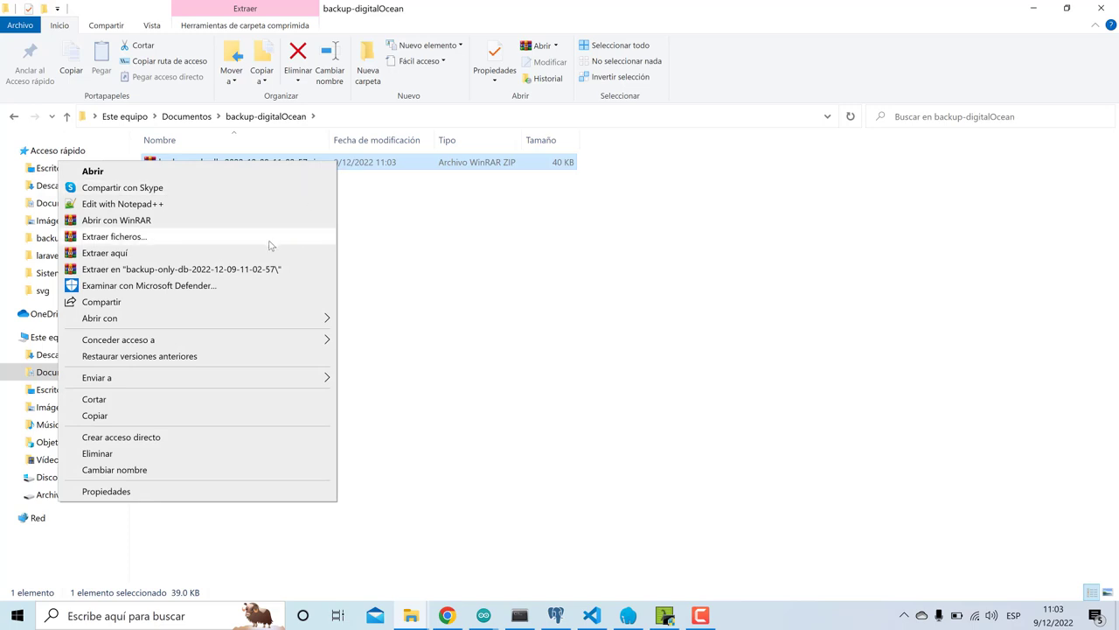
{"action": "left_click", "coordinate": [265, 253]}
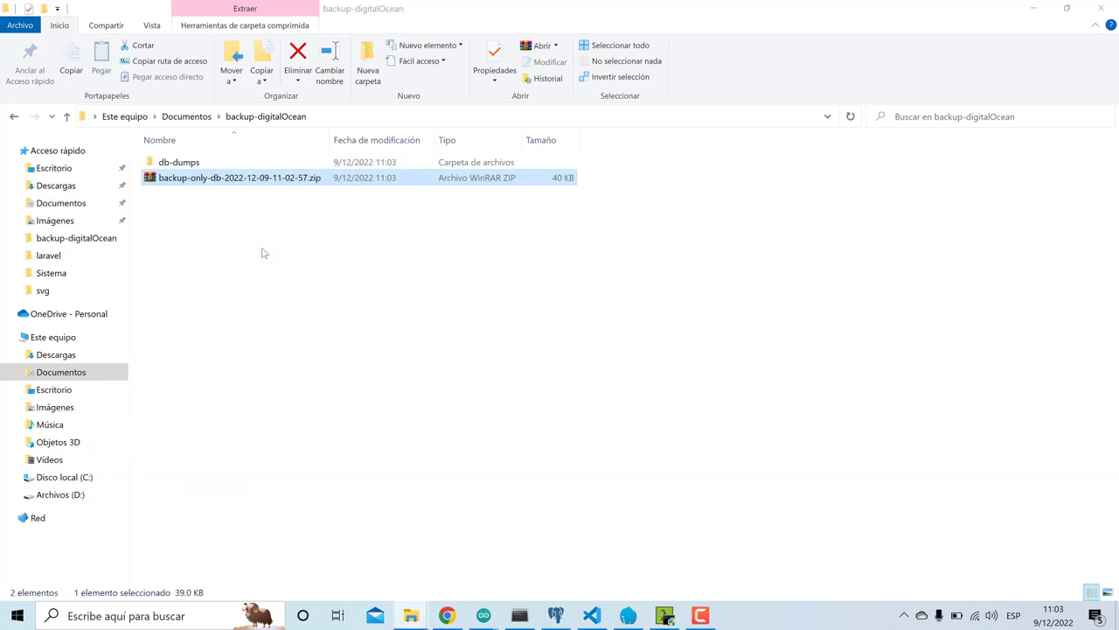
{"action": "double_click", "coordinate": [183, 165]}
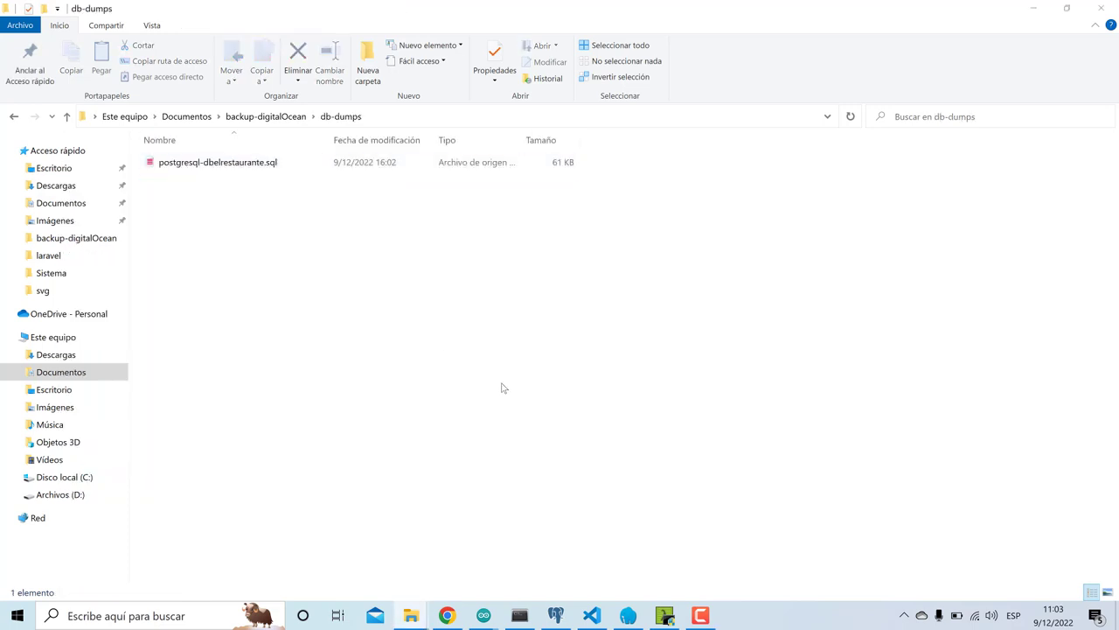
- Create a new database named backupdigitalocean on localhost
{"action": "left_click", "coordinate": [556, 614]}
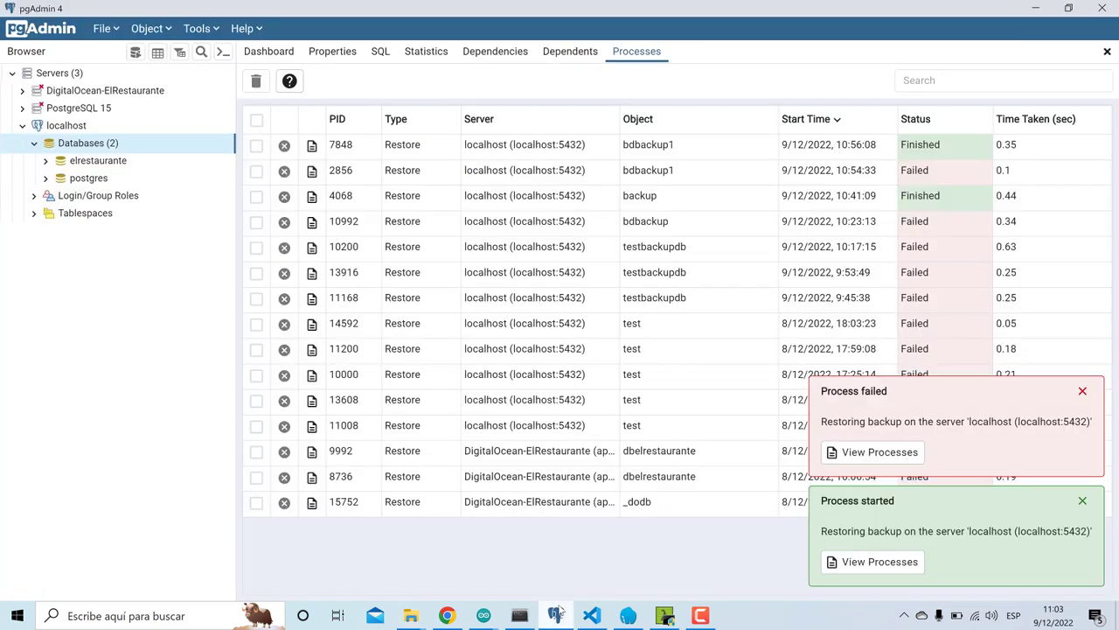
{"action": "left_click", "coordinate": [1083, 391]}
{"action": "left_click", "coordinate": [1082, 500]}
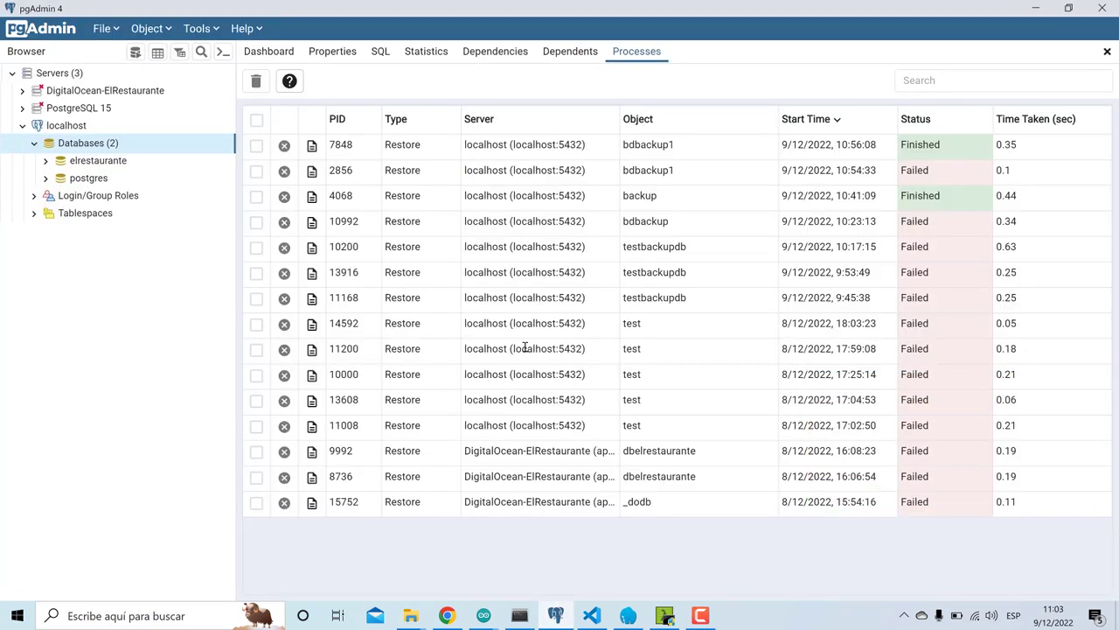
{"action": "right_click", "coordinate": [106, 149]}
{"action": "mouse_move", "coordinate": [150, 161]}
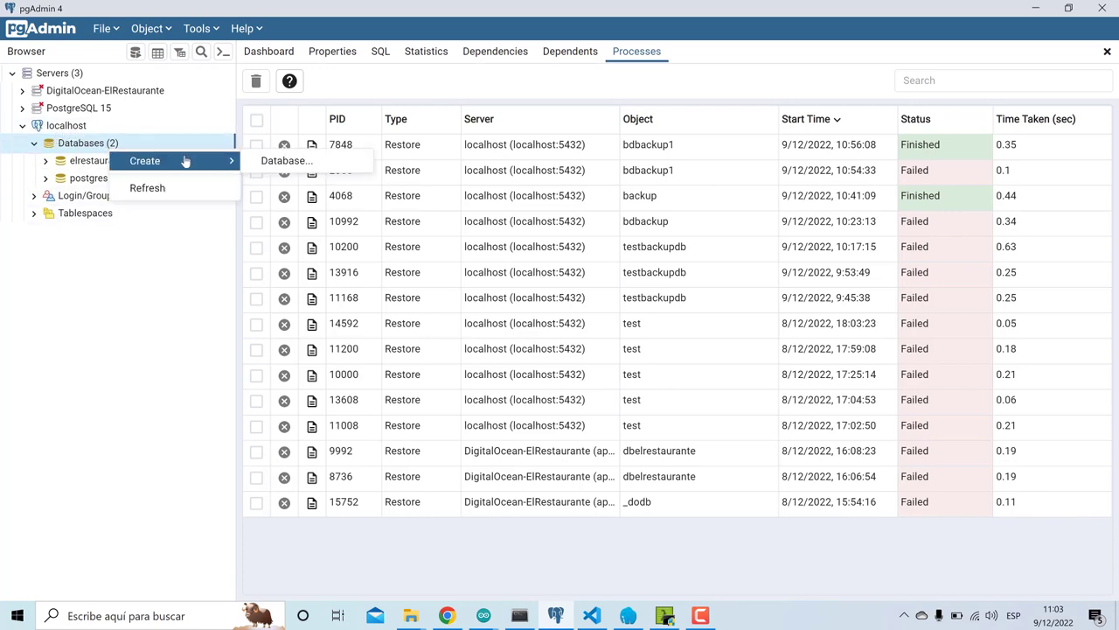
{"action": "left_click", "coordinate": [281, 164]}
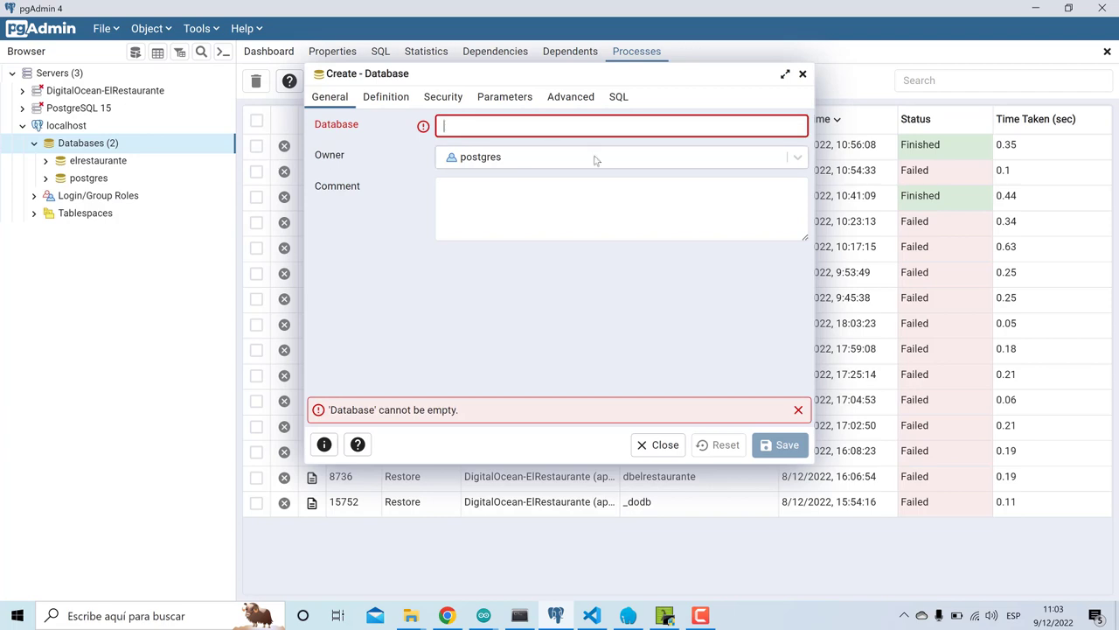
{"action": "type", "text": "backup"}
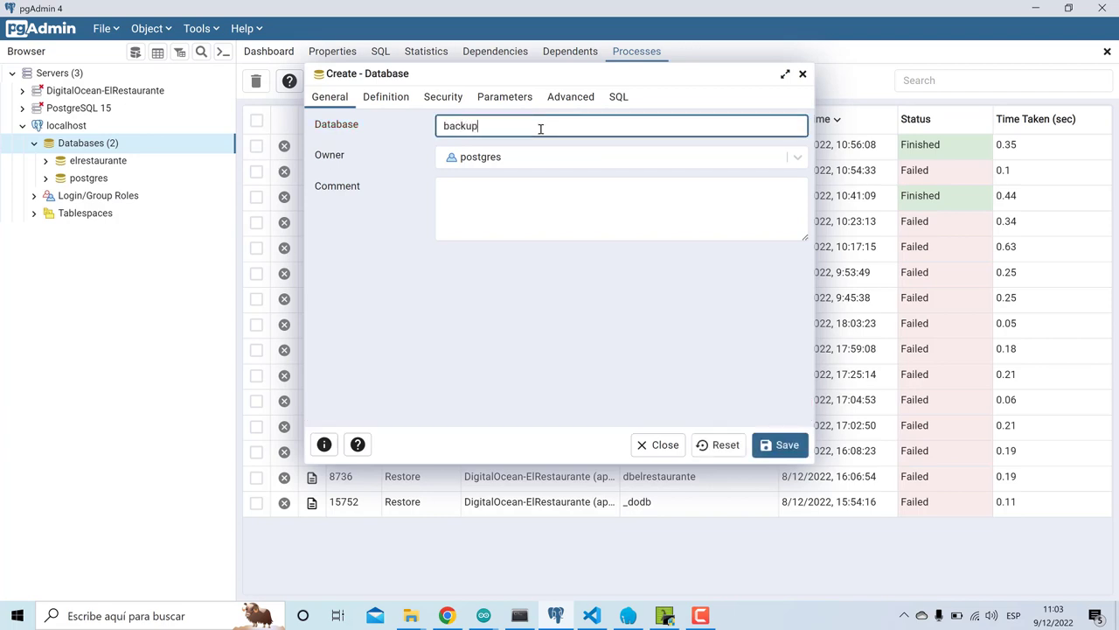
{"action": "type", "text": "digitaloce"}
{"action": "left_click", "coordinate": [773, 444]}
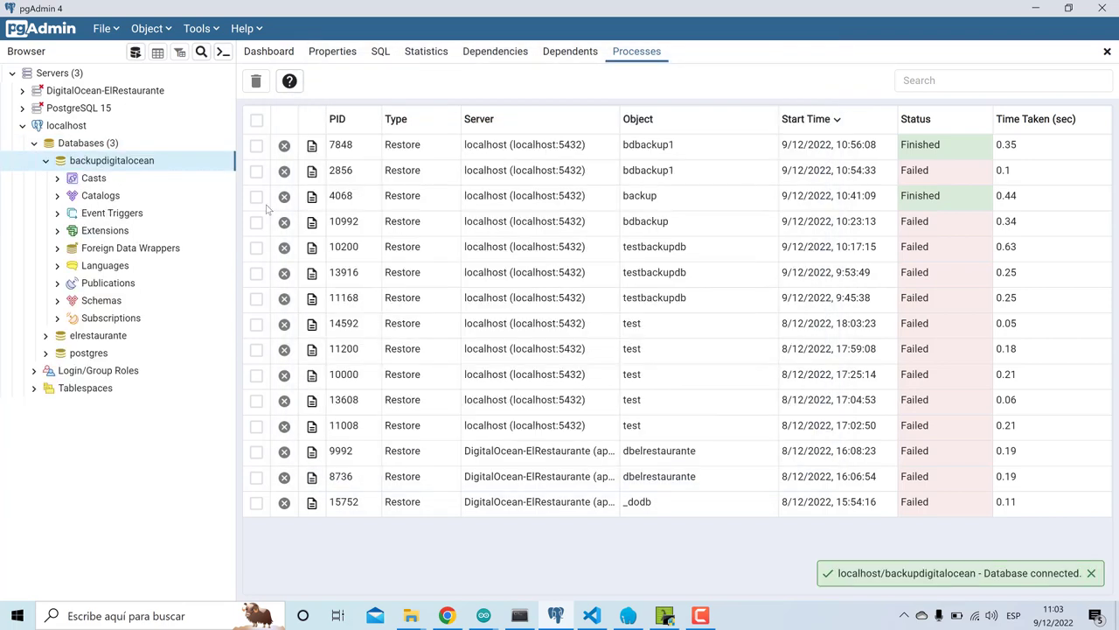
- In backupdigitalocean's Restore dialog, choose postgresql-dbelrestaurante.sql from backup-digitalOcean > db-dumps
{"action": "right_click", "coordinate": [114, 163]}
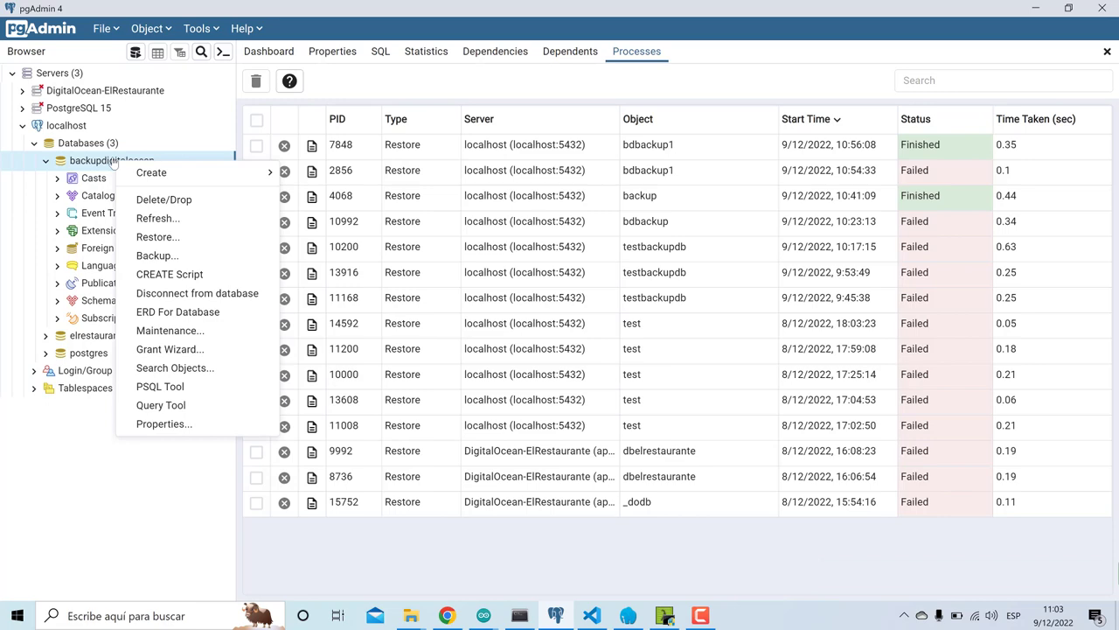
{"action": "left_click", "coordinate": [153, 236]}
{"action": "left_click", "coordinate": [793, 195]}
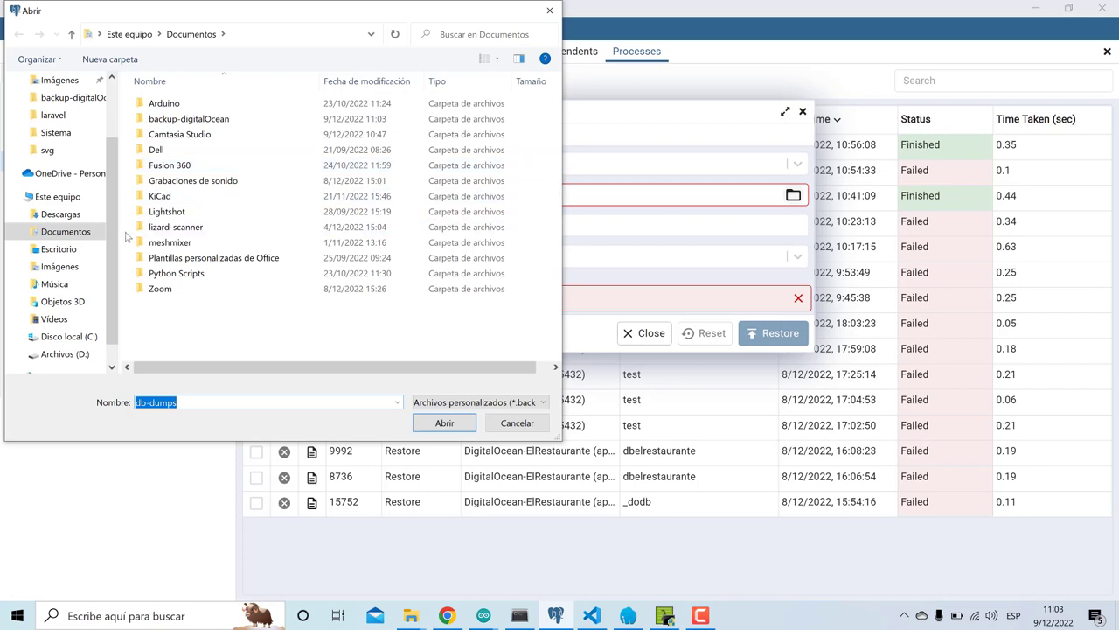
{"action": "double_click", "coordinate": [197, 118]}
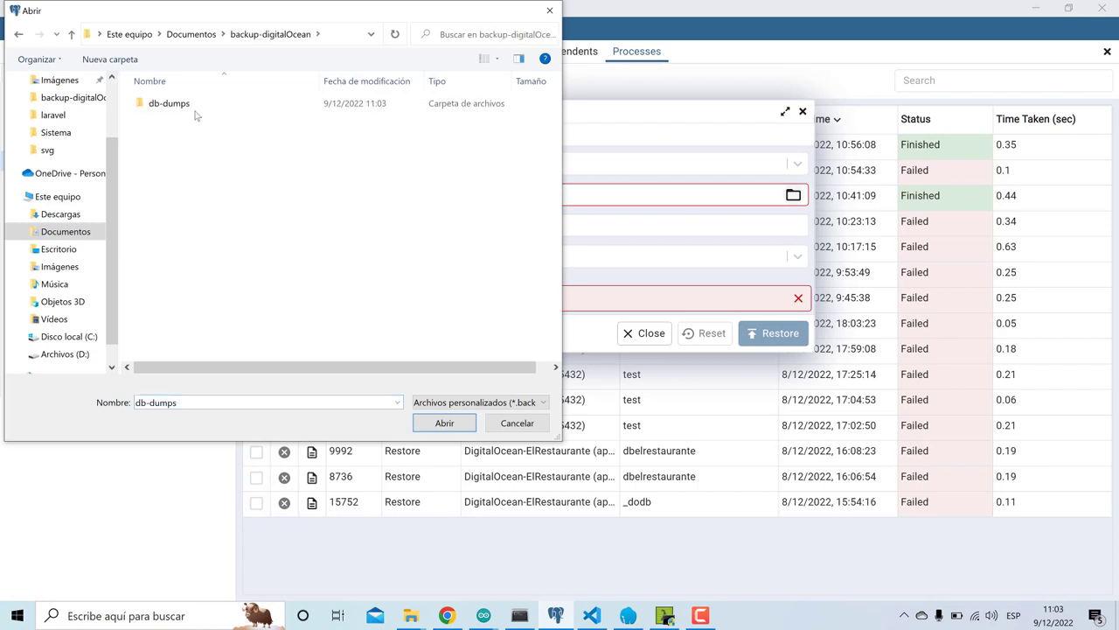
{"action": "double_click", "coordinate": [196, 105]}
{"action": "left_click", "coordinate": [198, 105]}
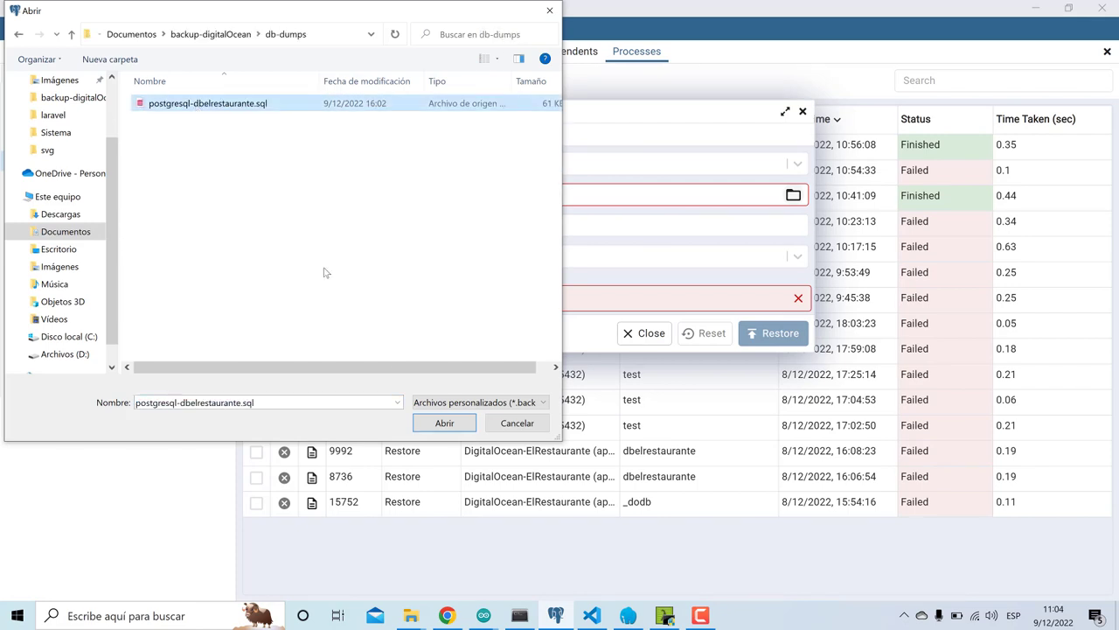
{"action": "left_click", "coordinate": [421, 423]}
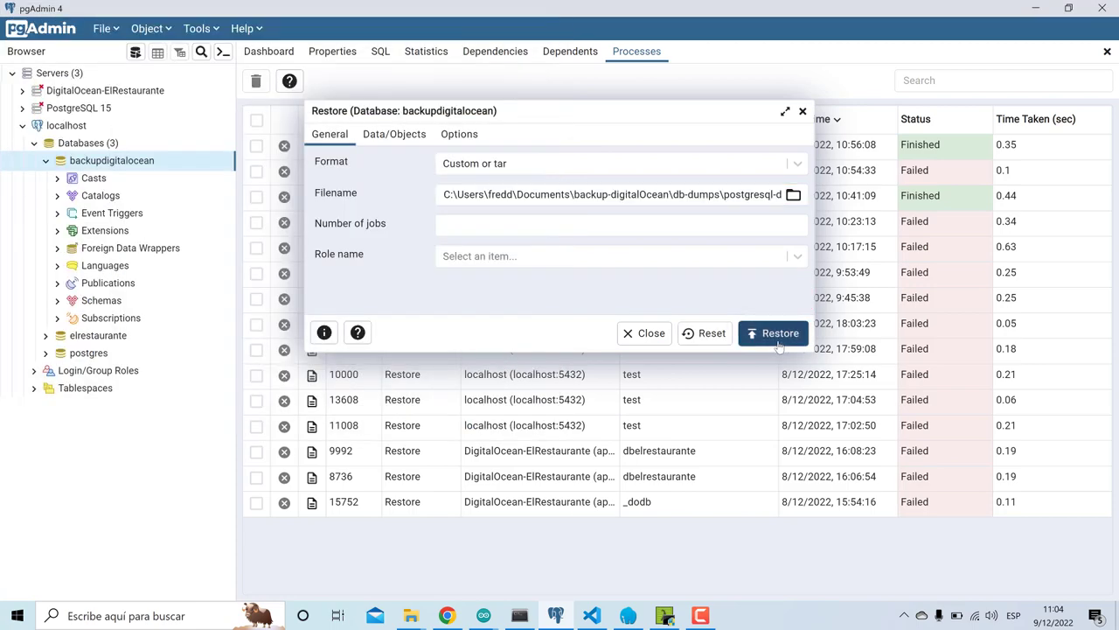
- Run the restore and review its log showing role dbelrestaurante does not exist
{"action": "left_click", "coordinate": [775, 337]}
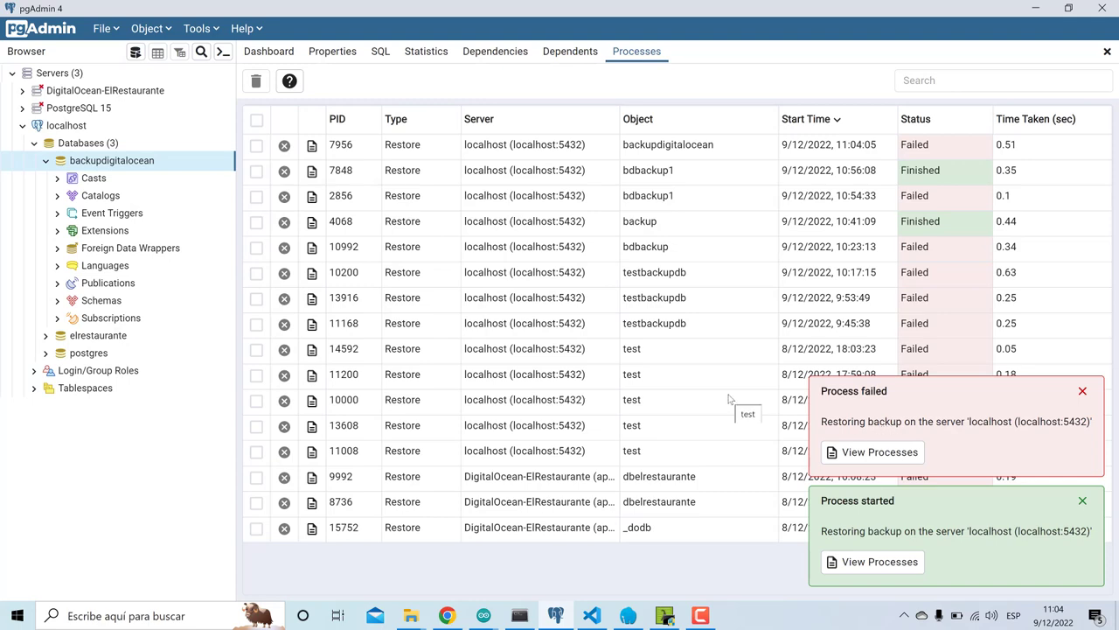
{"action": "left_click", "coordinate": [311, 147]}
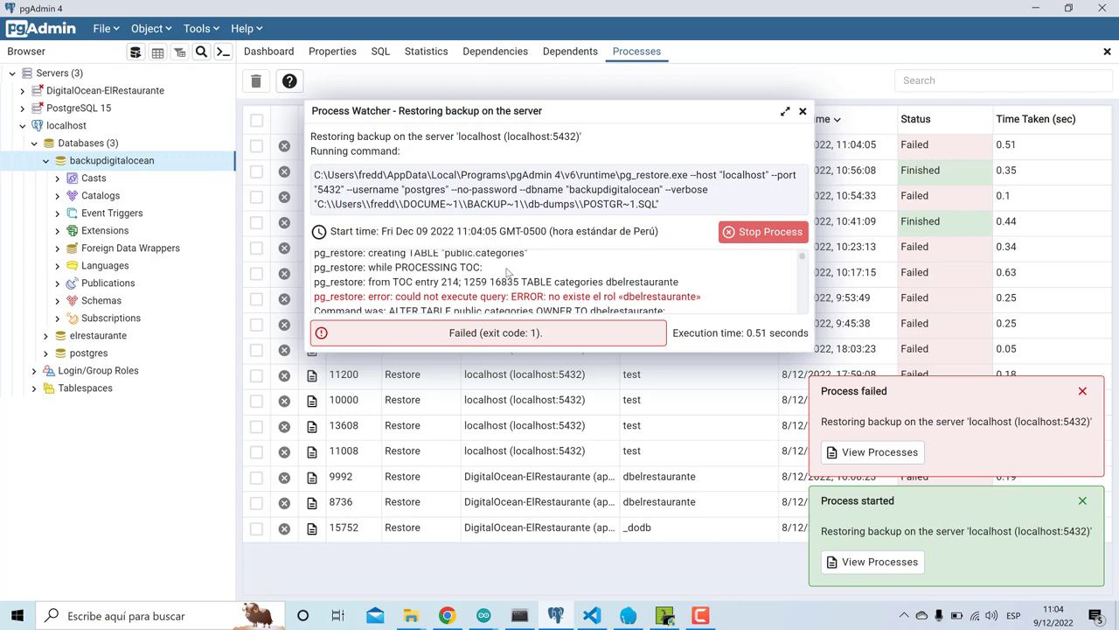
{"action": "scroll", "coordinate": [508, 274], "scroll_direction": "down", "scroll_amount": 2}
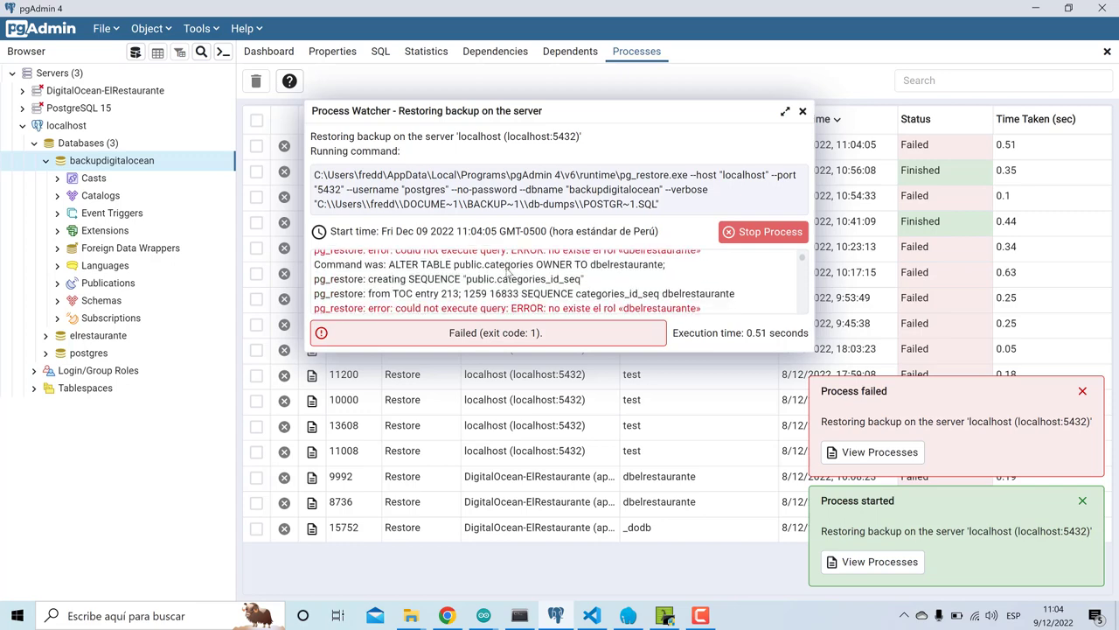
{"action": "scroll", "coordinate": [508, 274], "scroll_direction": "down", "scroll_amount": 4}
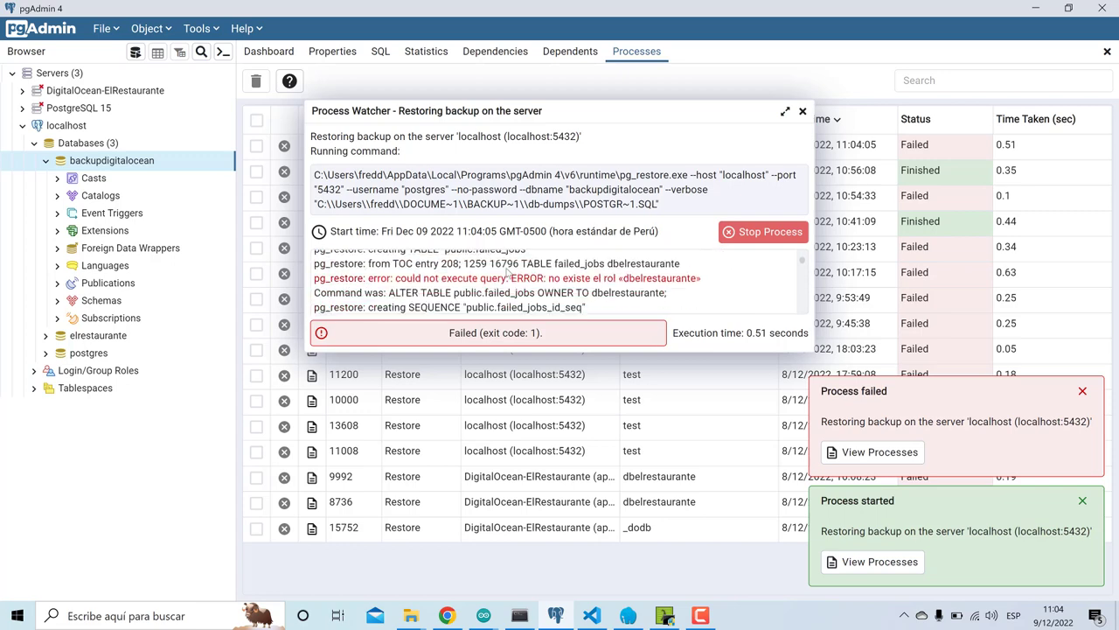
{"action": "scroll", "coordinate": [508, 272], "scroll_direction": "down", "scroll_amount": 5}
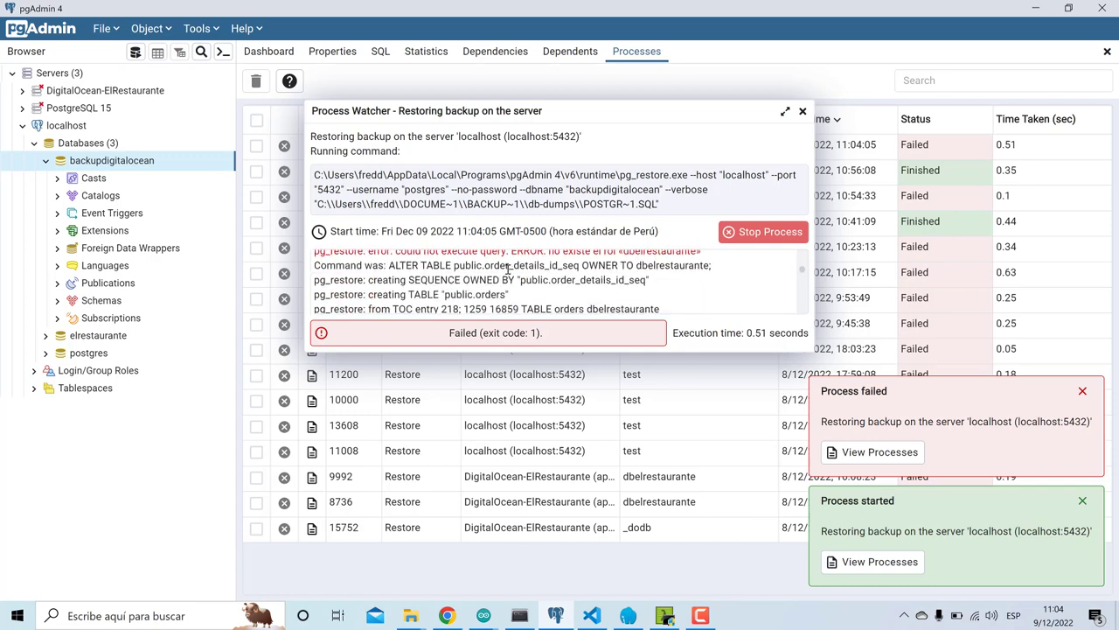
{"action": "left_click", "coordinate": [802, 112]}
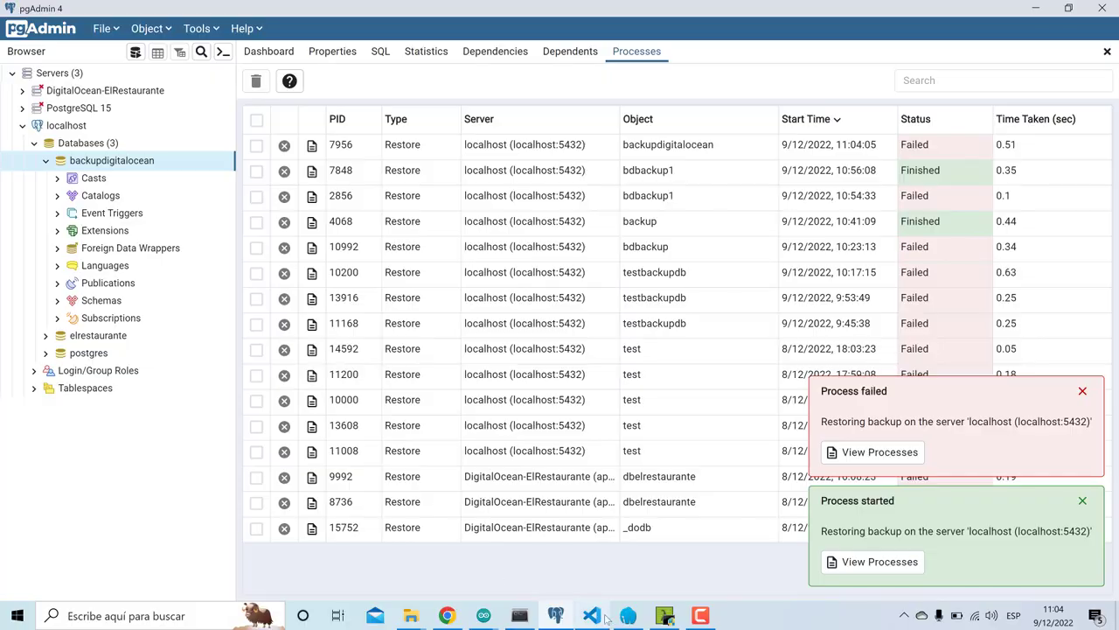
{"action": "left_click", "coordinate": [604, 617]}
- Edit line 80 of database.php to '--format=c, -x, --no-privileges' and save
{"action": "left_click", "coordinate": [563, 408]}
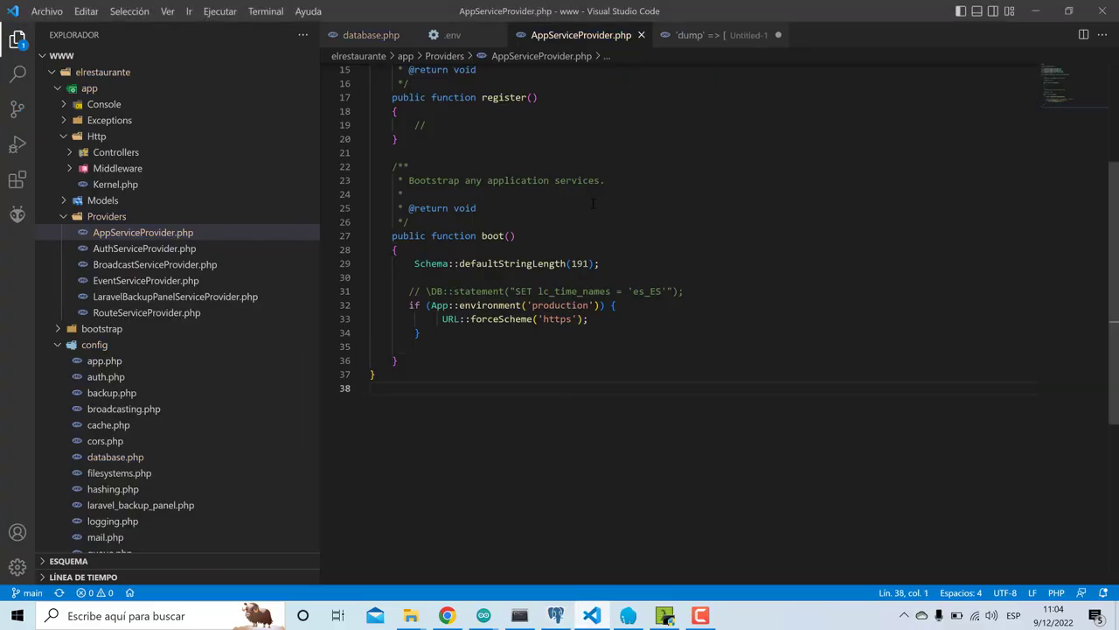
{"action": "left_click", "coordinate": [467, 35]}
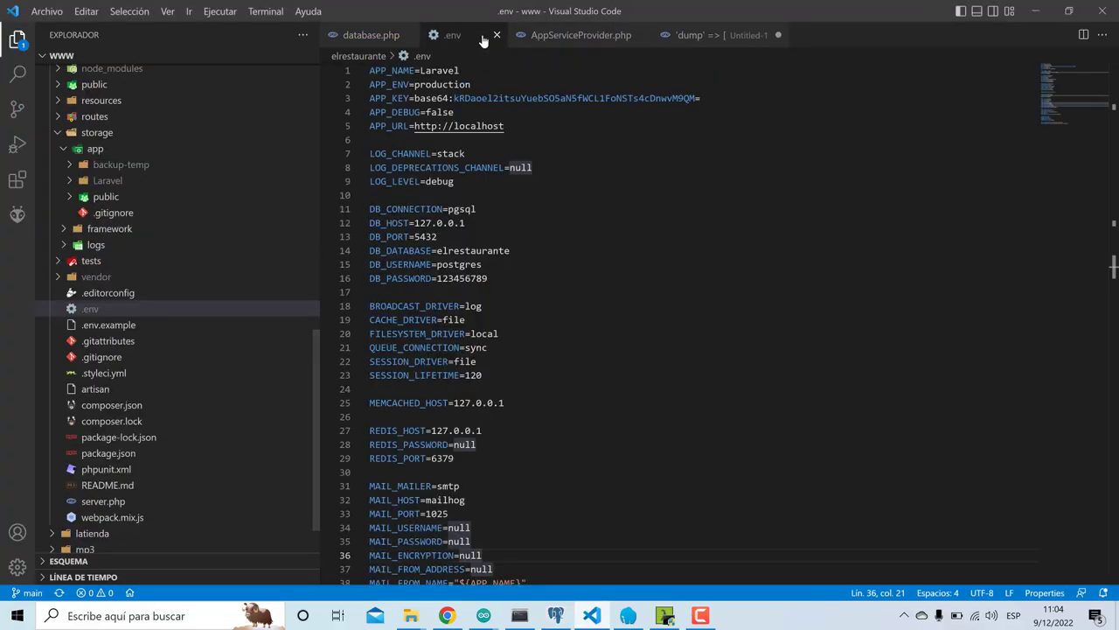
{"action": "left_click", "coordinate": [496, 35]}
{"action": "left_click", "coordinate": [361, 35]}
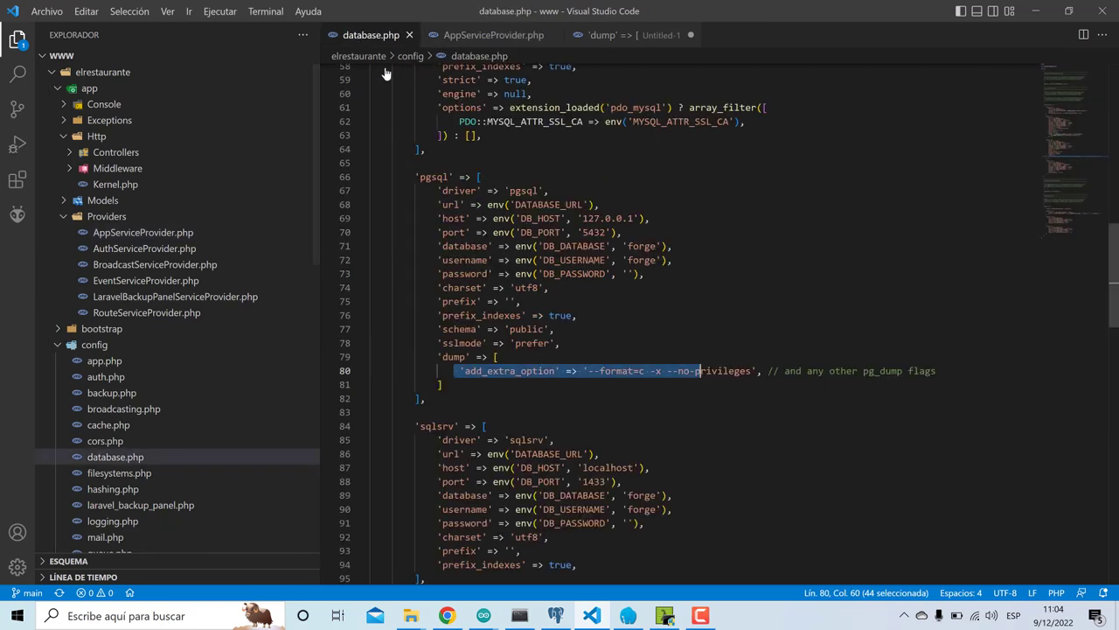
{"action": "left_click", "coordinate": [626, 360]}
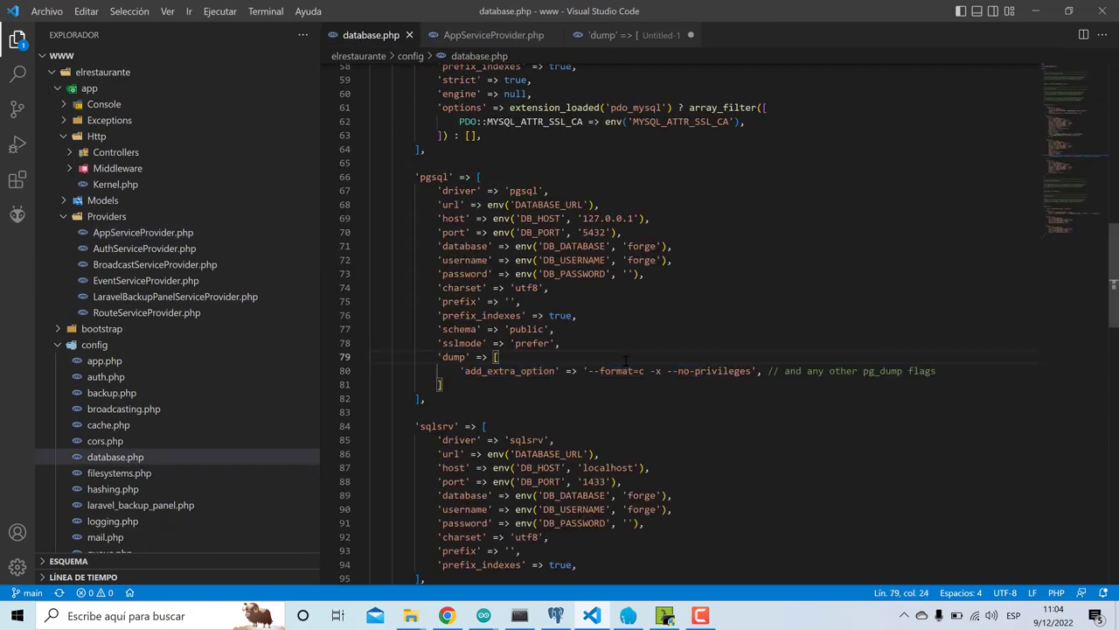
{"action": "left_click", "coordinate": [643, 371]}
{"action": "type", "text": ","}
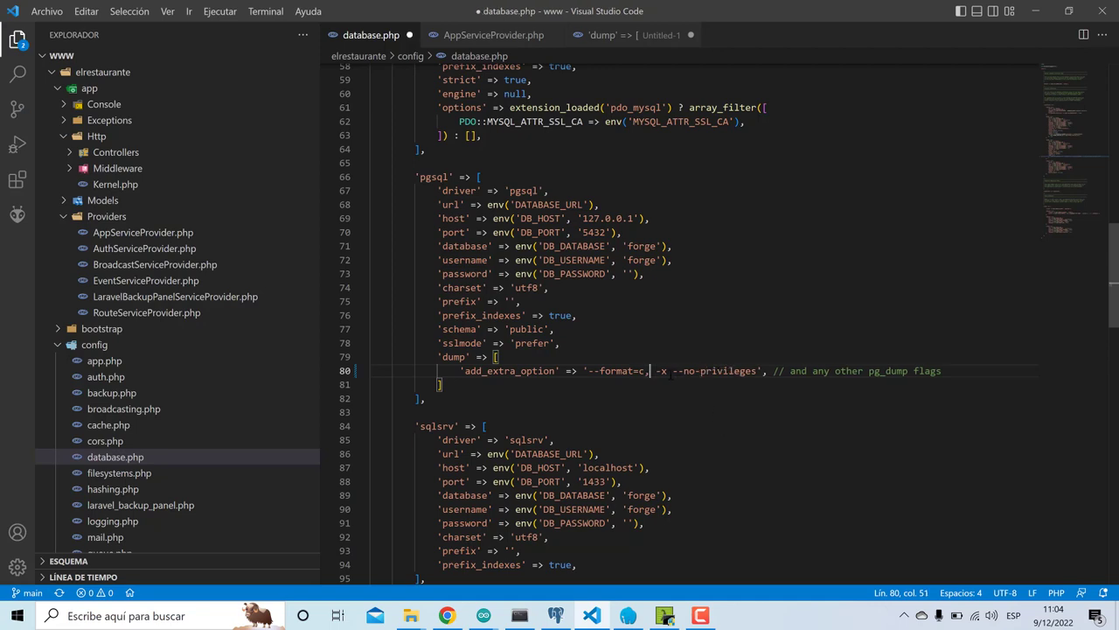
{"action": "type", "text": " -x,"}
{"action": "key", "text": "ctrl+s"}
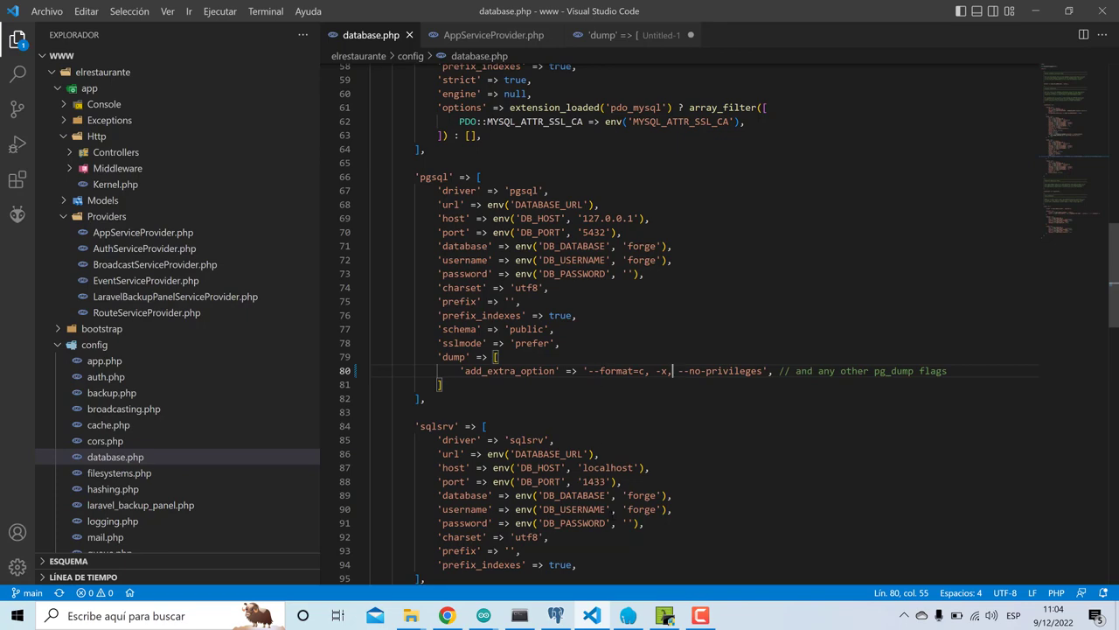
- Minimize VS Code and bring the DigitalOcean page to the front
{"action": "left_click", "coordinate": [699, 615]}
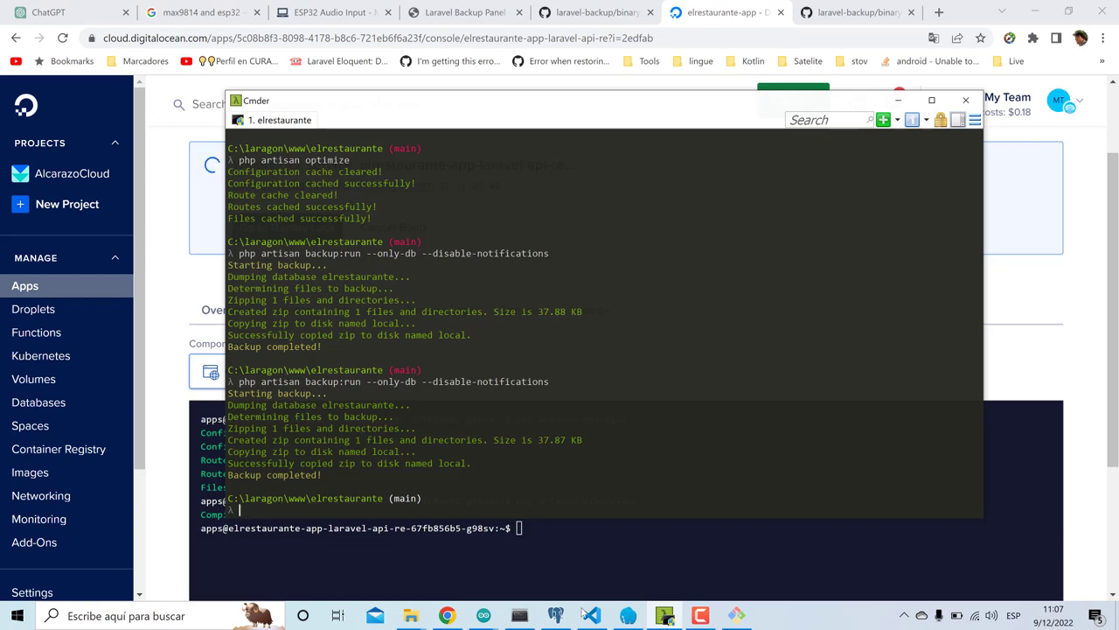
{"action": "left_click", "coordinate": [583, 617]}
{"action": "left_click", "coordinate": [586, 616]}
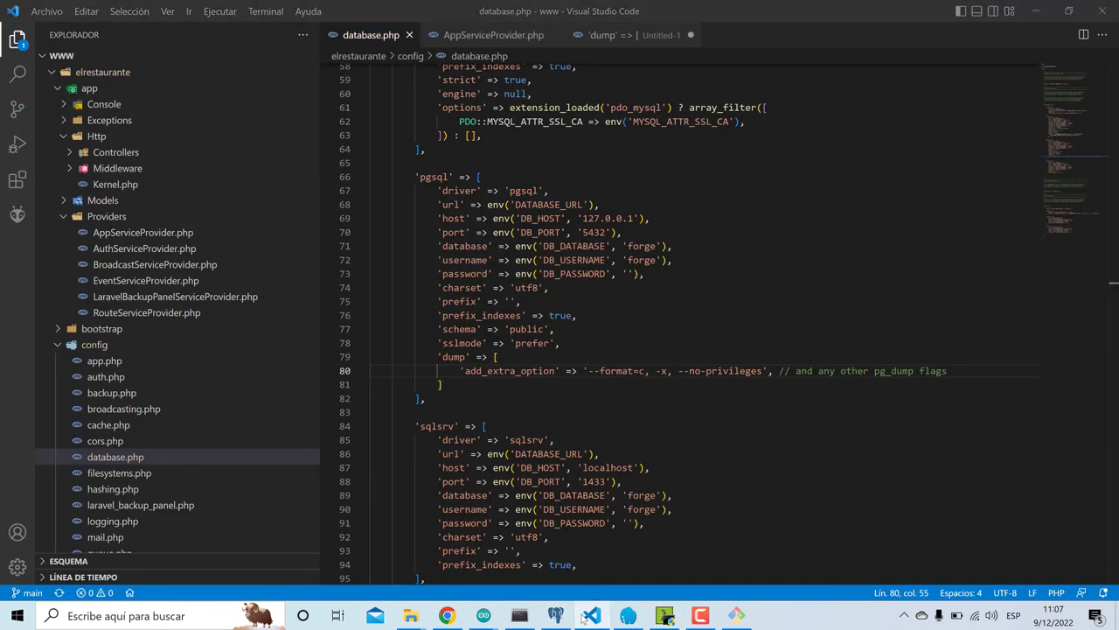
{"action": "left_click", "coordinate": [511, 551]}
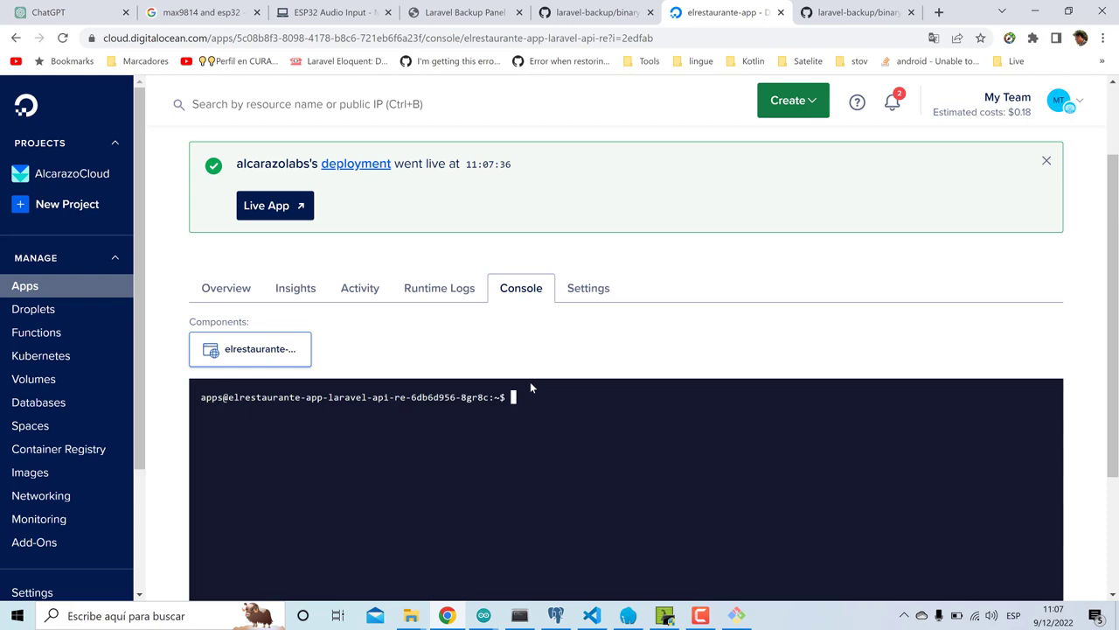
- Re-cache with php artisan optimize and change into the config folder
{"action": "type", "text": "php artisan optimize"}
{"action": "key", "text": "Return"}
{"action": "type", "text": "cd"}
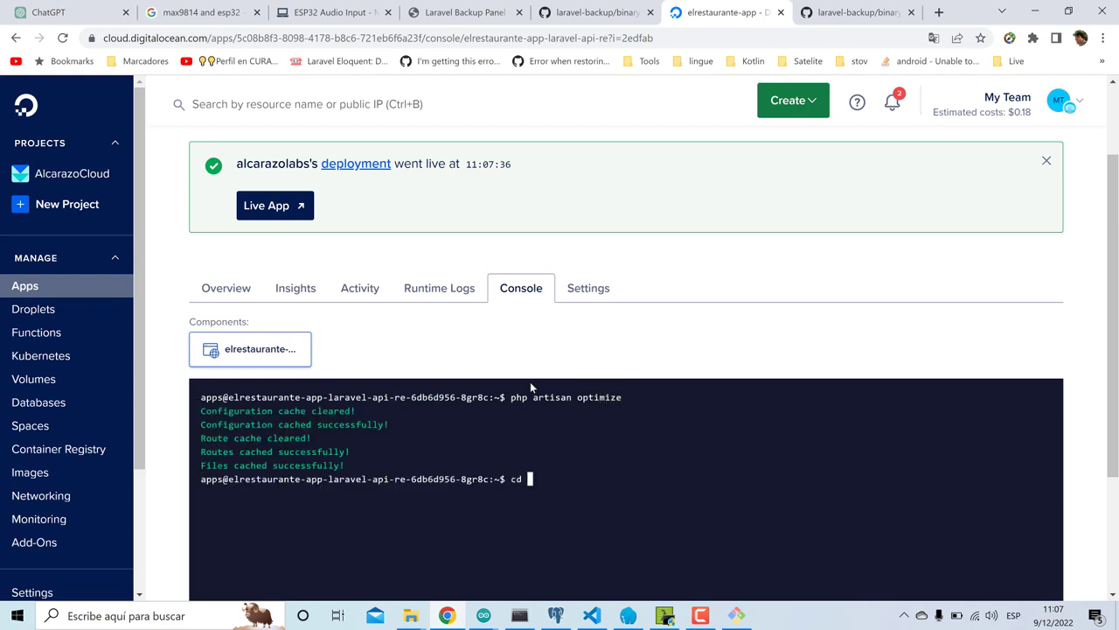
{"action": "type", "text": " co"}
{"action": "key", "text": "Tab"}
{"action": "key", "text": "Return"}
- Print database.php to confirm the '--format=c, -x, --no-privileges' dump option
{"action": "type", "text": "cat d"}
{"action": "key", "text": "Tab"}
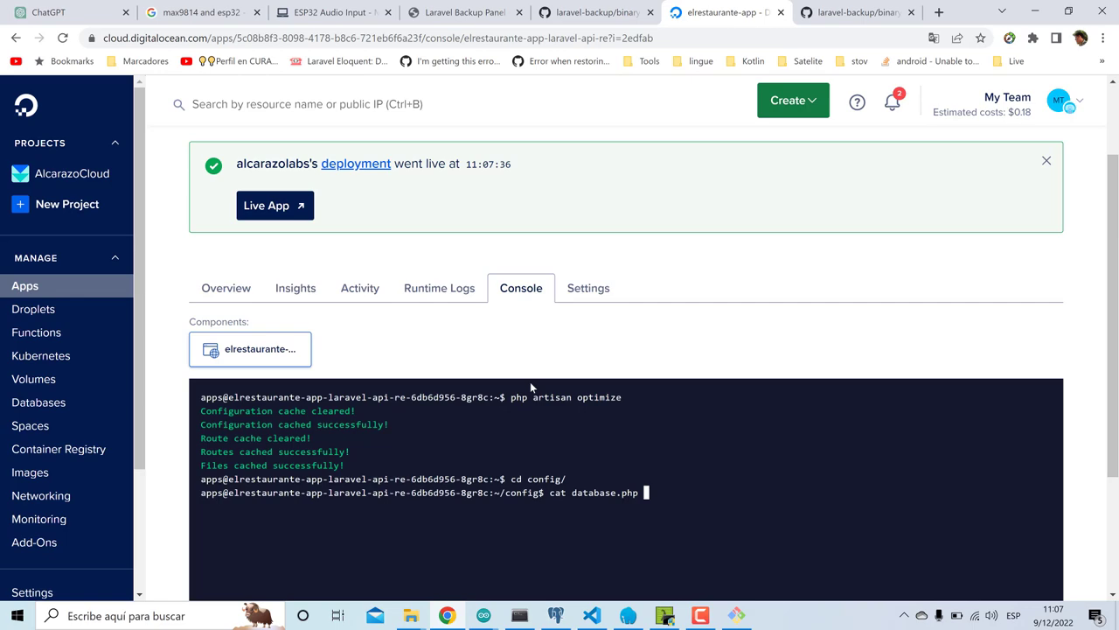
{"action": "key", "text": "Return"}
{"action": "scroll", "coordinate": [833, 359], "scroll_direction": "down", "scroll_amount": 2}
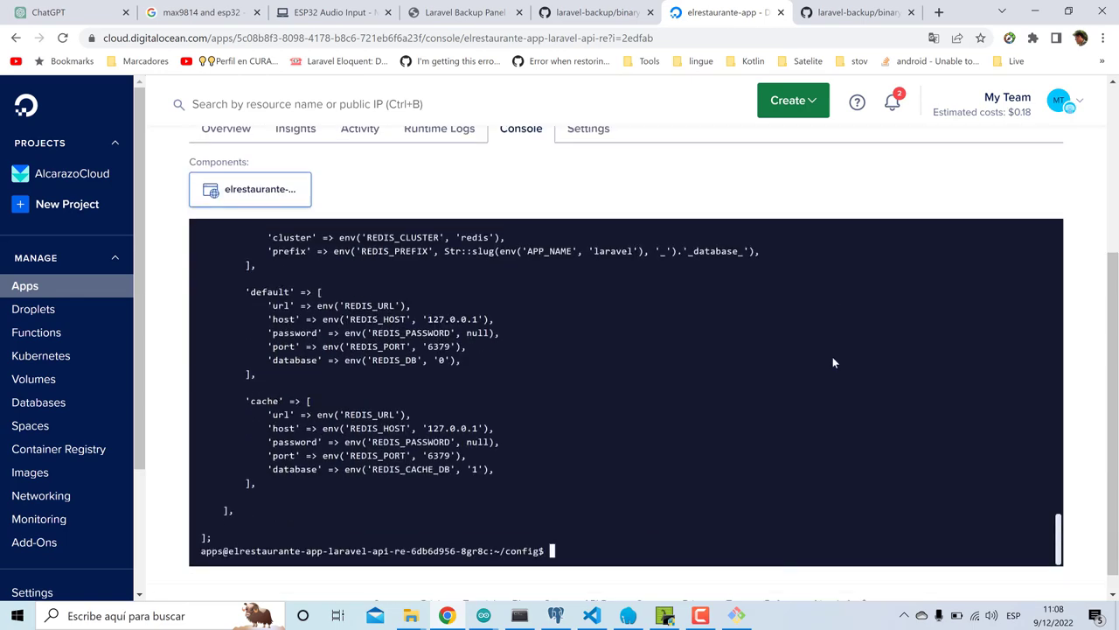
{"action": "scroll", "coordinate": [833, 362], "scroll_direction": "up", "scroll_amount": 10}
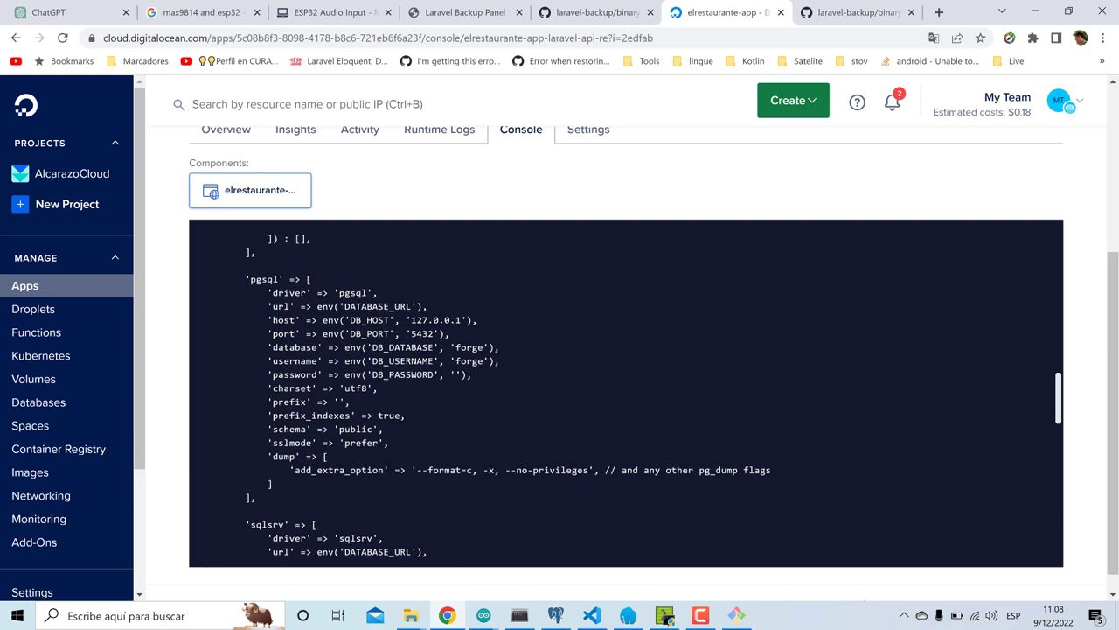
{"action": "scroll", "coordinate": [540, 470], "scroll_direction": "down", "scroll_amount": 10}
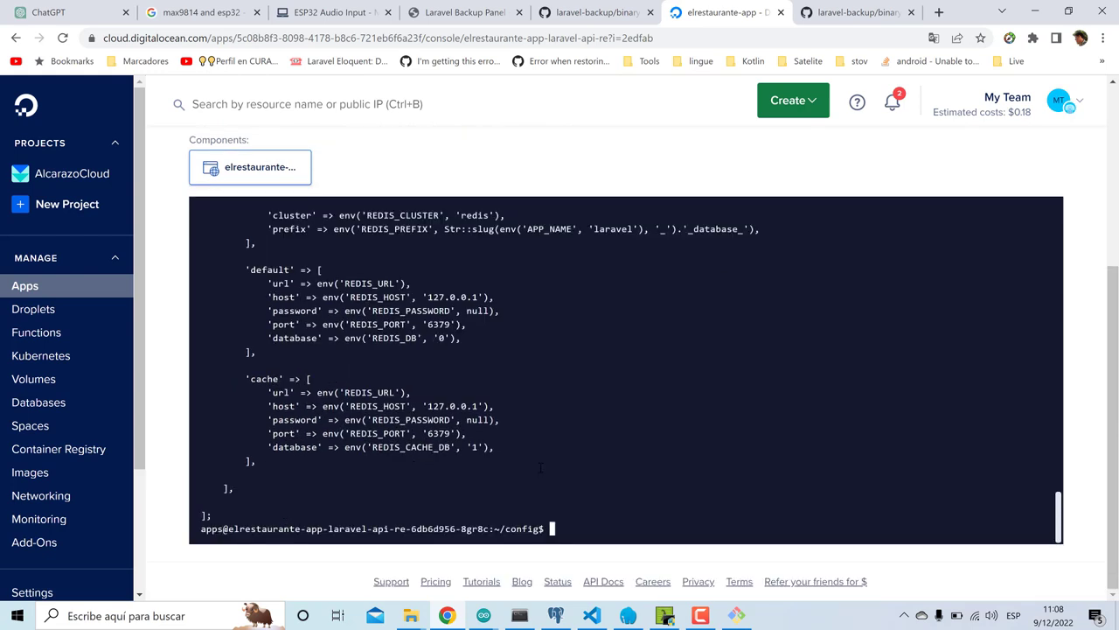
{"action": "scroll", "coordinate": [733, 158], "scroll_direction": "up", "scroll_amount": 4}
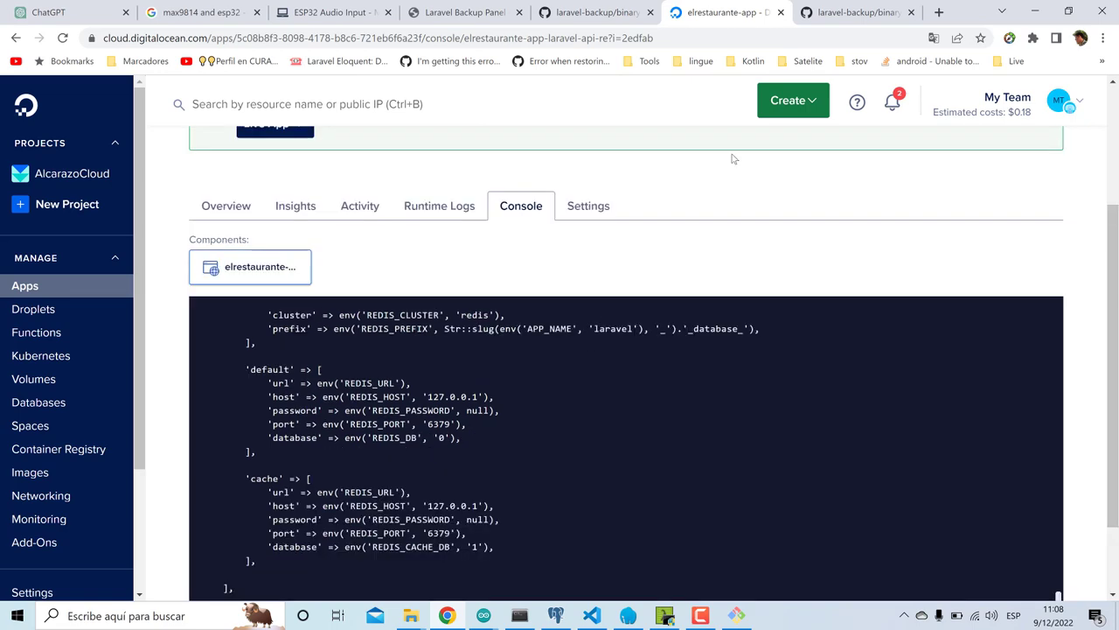
{"action": "left_click", "coordinate": [484, 220]}
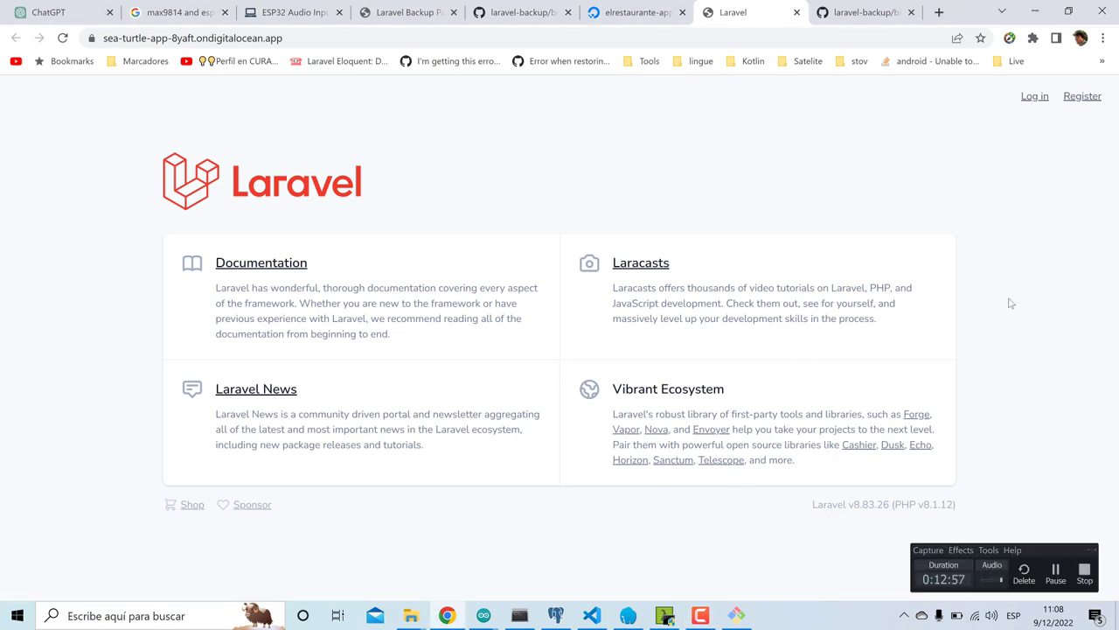
- Log in to the live app with the saved e-mail and the account password
{"action": "left_click", "coordinate": [1034, 98]}
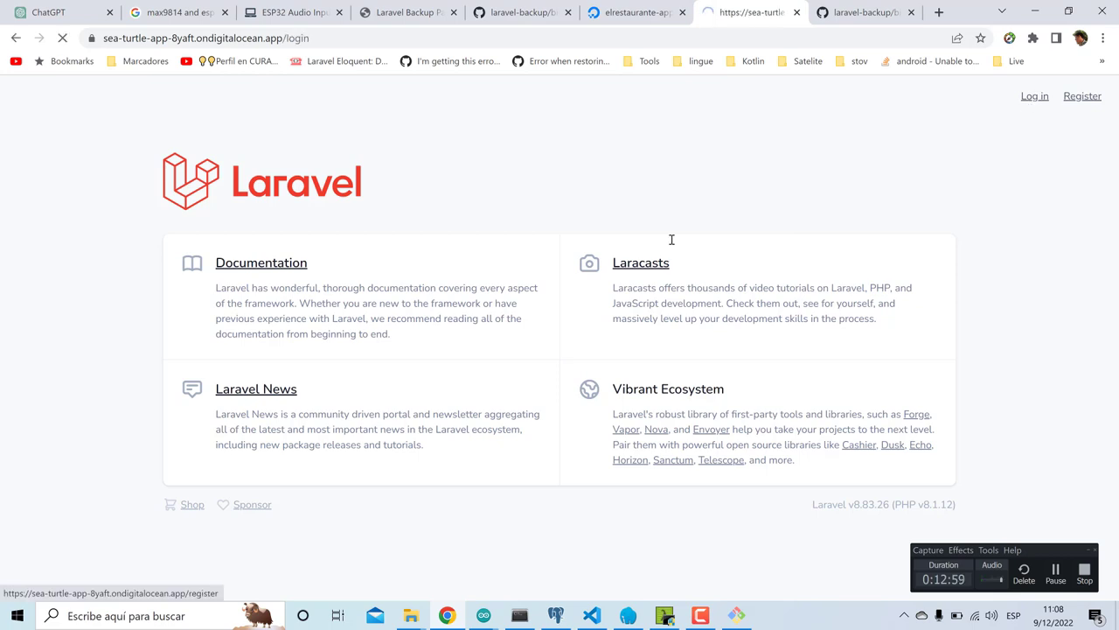
{"action": "left_click", "coordinate": [545, 187]}
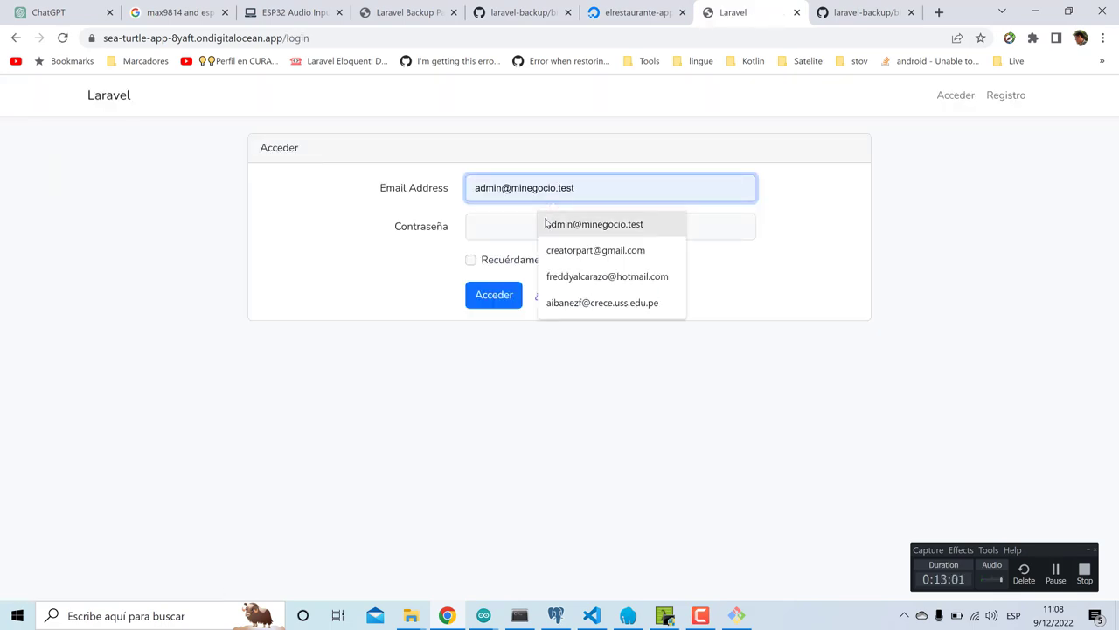
{"action": "left_click", "coordinate": [547, 224]}
{"action": "left_click", "coordinate": [528, 230]}
{"action": "type", "text": "passwo"}
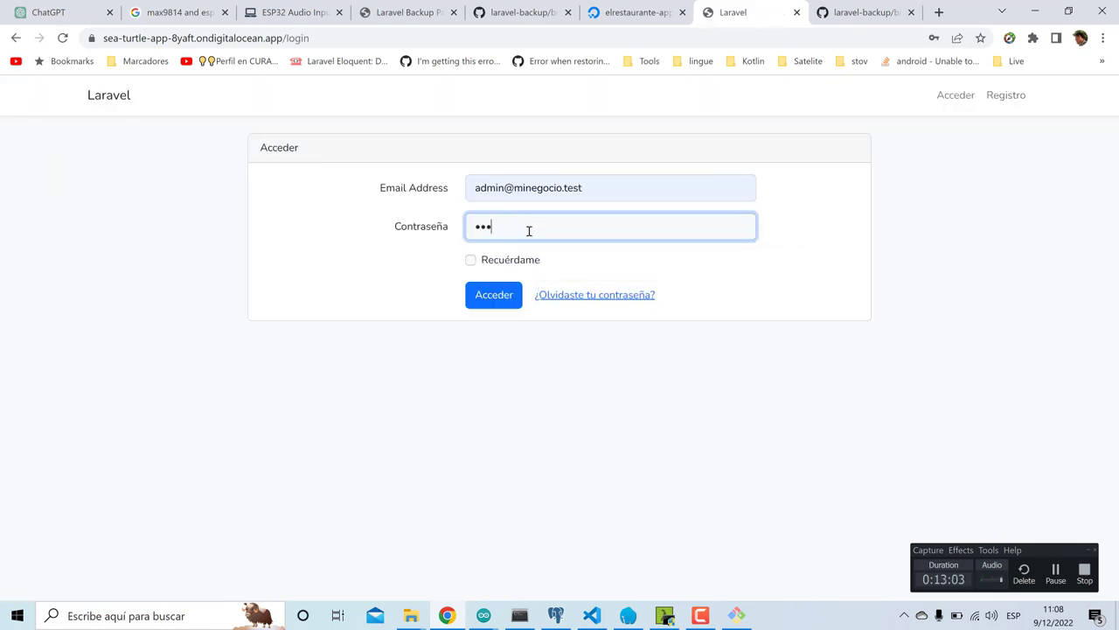
{"action": "type", "text": "rd1"}
{"action": "key", "text": "Return"}
{"action": "key", "text": "F5"}
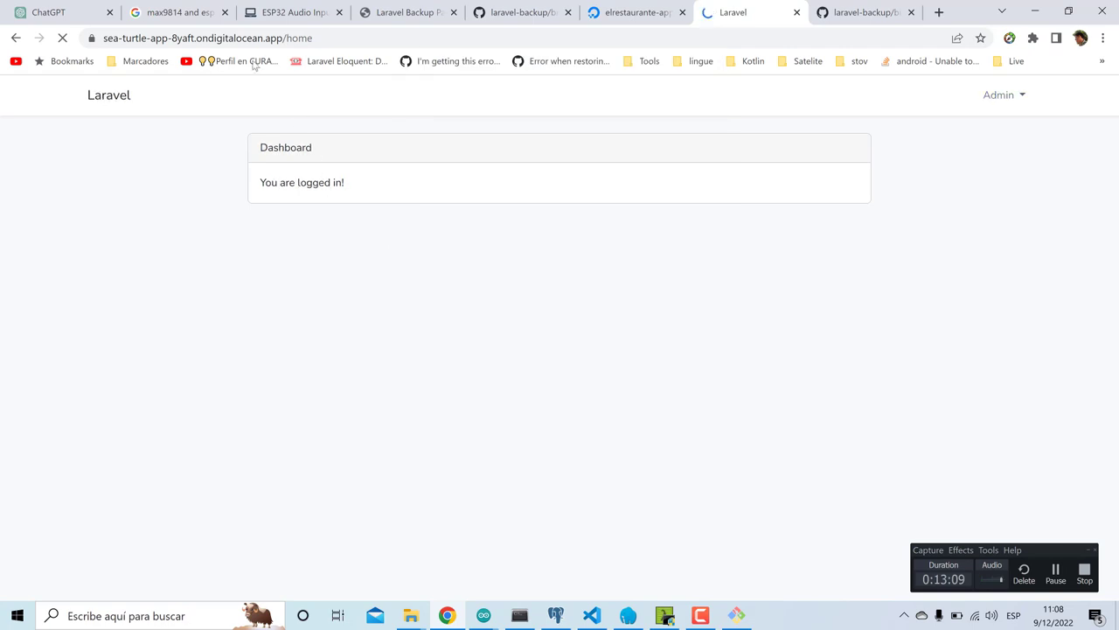
- Open /backup and start a database-only backup, which returns a 500 server error
{"action": "left_click", "coordinate": [297, 38]}
{"action": "double_click", "coordinate": [298, 38]}
{"action": "key", "text": "BackSpace"}
{"action": "type", "text": "back"}
{"action": "key", "text": "Return"}
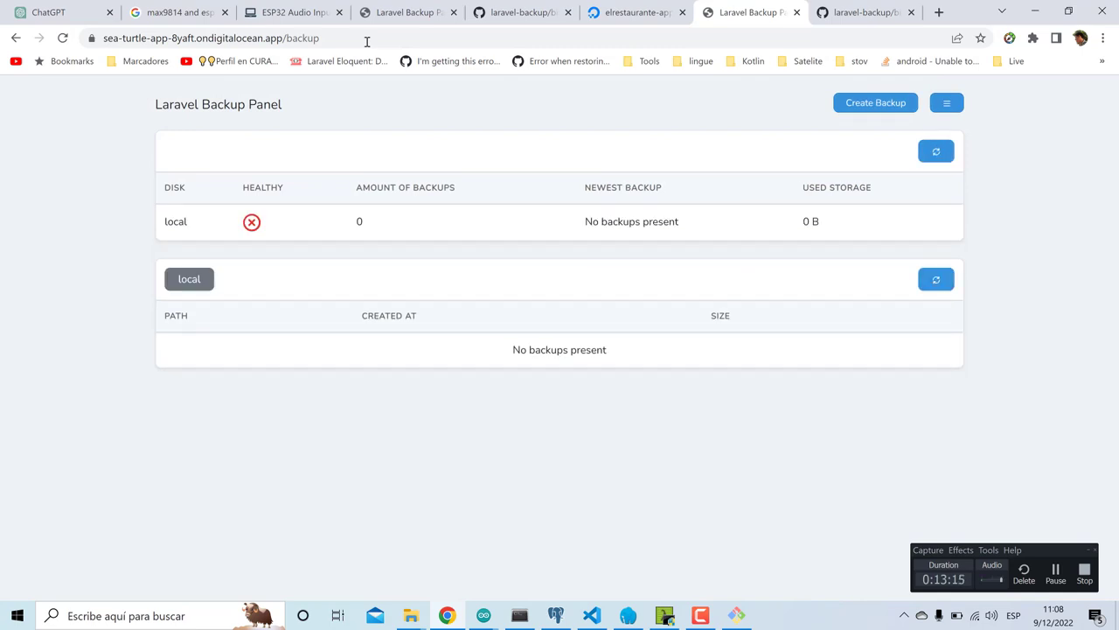
{"action": "key", "text": "F5"}
{"action": "left_click", "coordinate": [937, 111]}
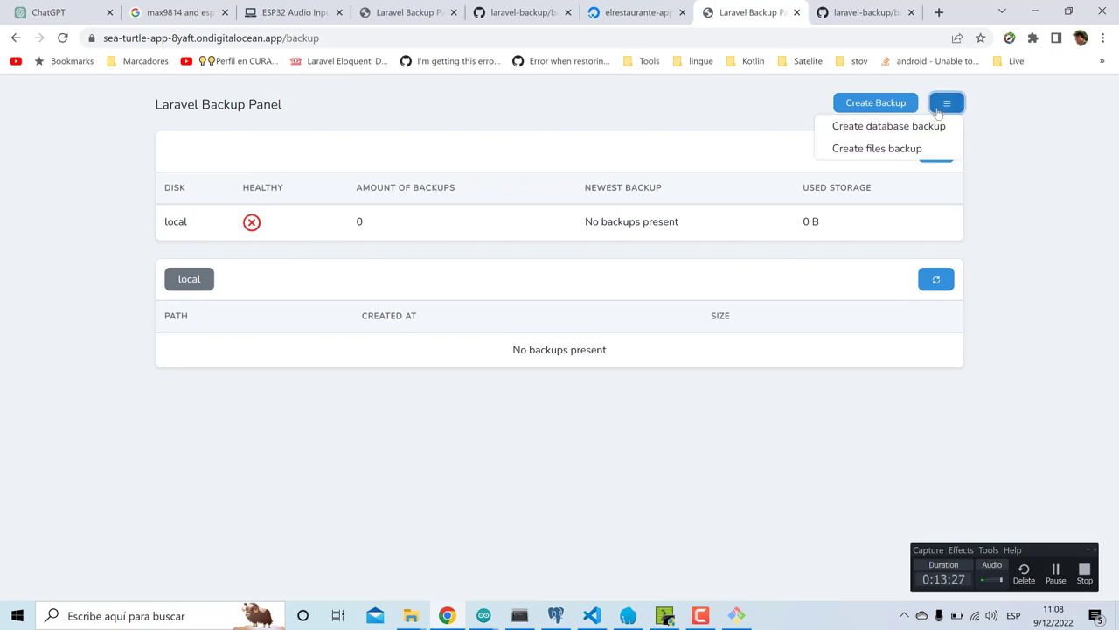
{"action": "left_click", "coordinate": [929, 127]}
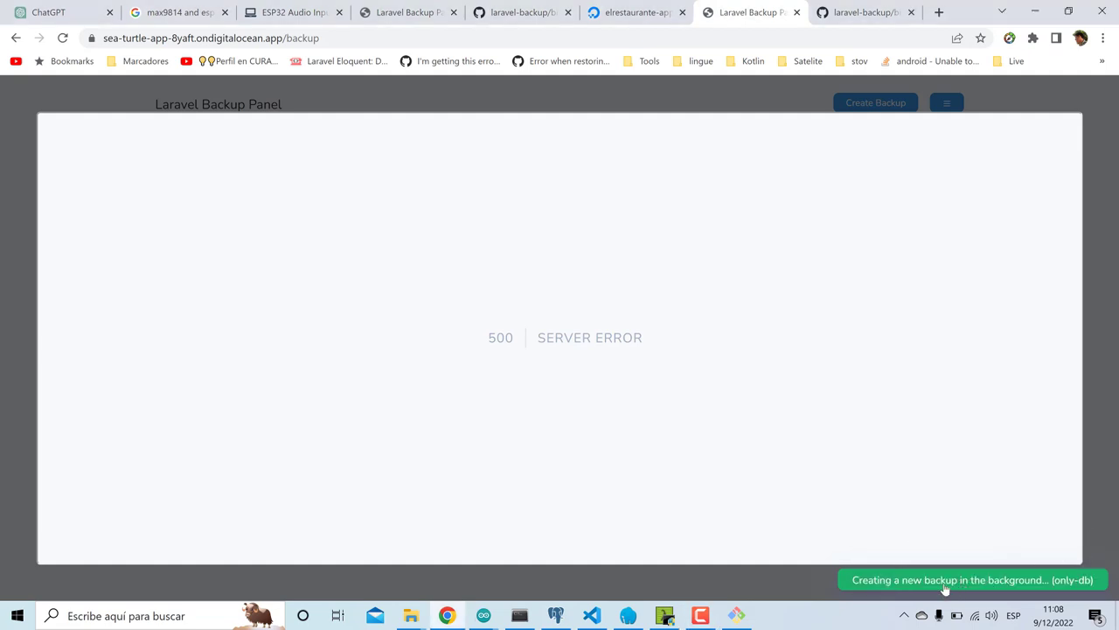
{"action": "left_click", "coordinate": [635, 12]}
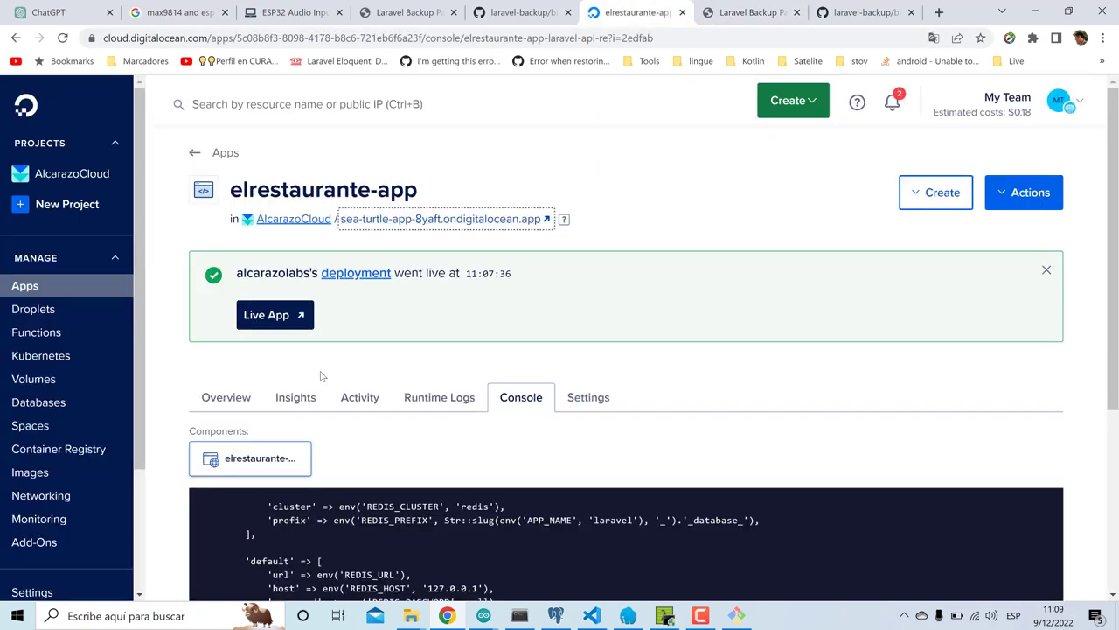
- Open the app's Settings and look through the app-level environment variables
{"action": "left_click", "coordinate": [570, 402]}
{"action": "scroll", "coordinate": [569, 406], "scroll_direction": "down", "scroll_amount": 6}
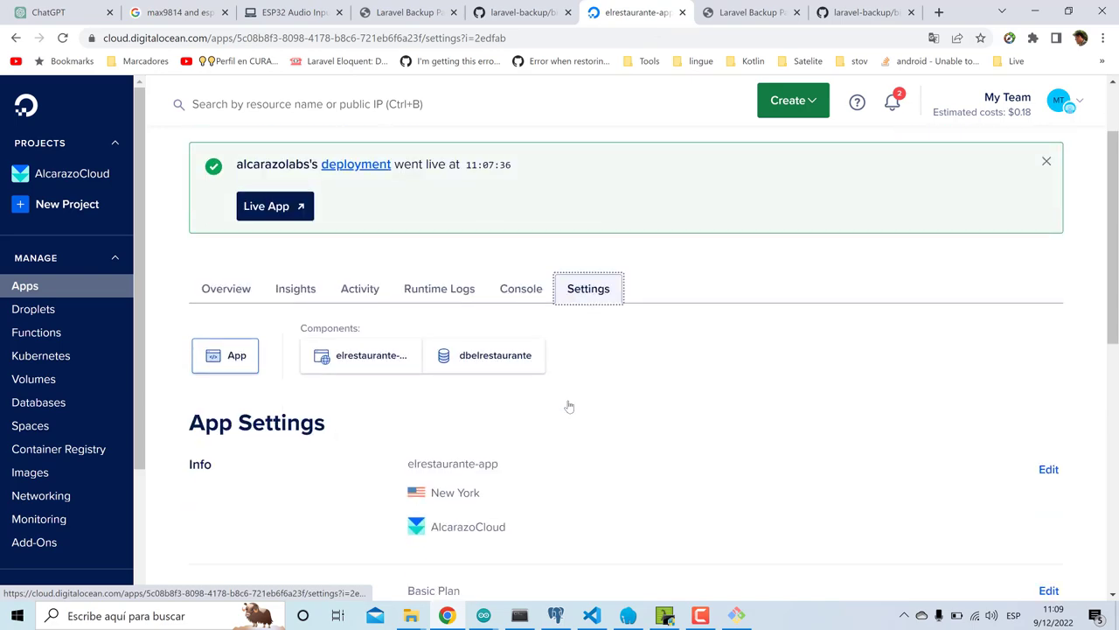
{"action": "scroll", "coordinate": [569, 407], "scroll_direction": "down", "scroll_amount": 1}
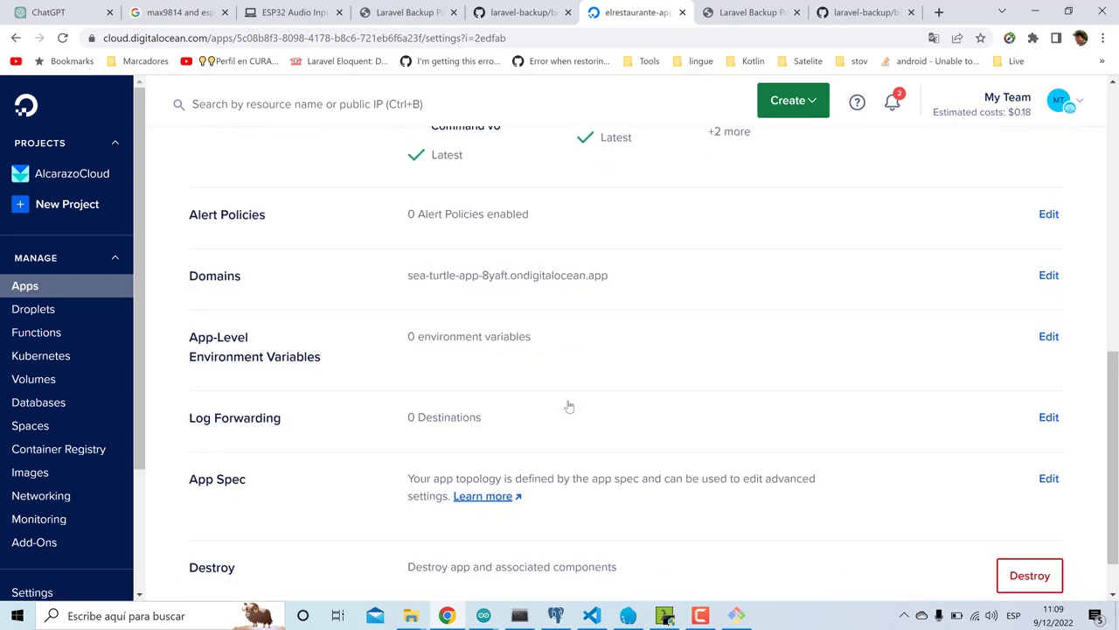
{"action": "left_click", "coordinate": [1044, 341]}
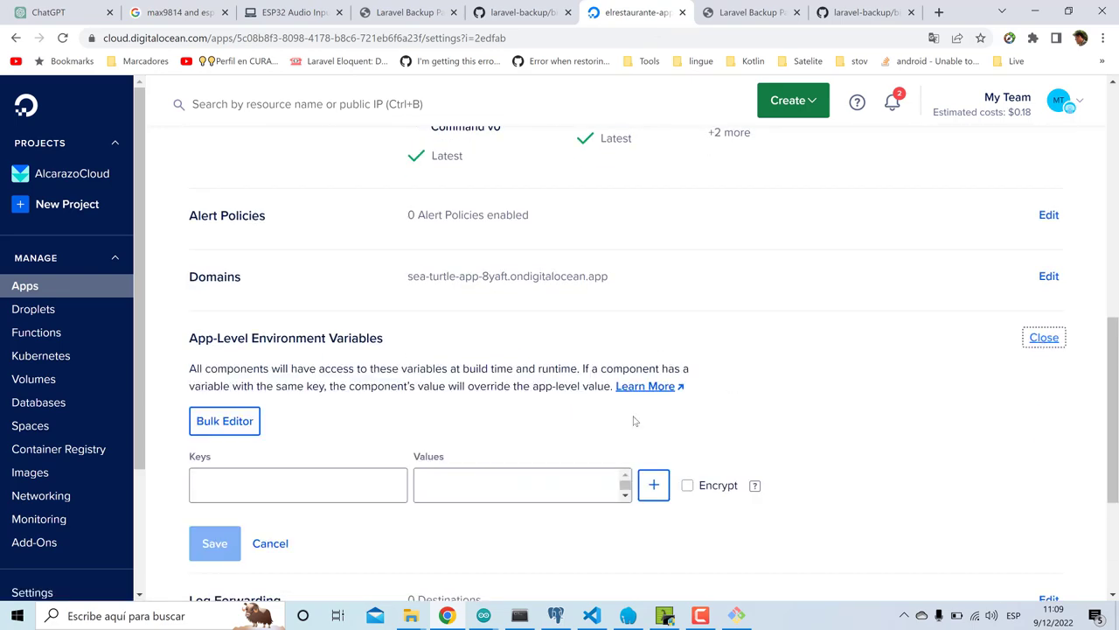
{"action": "scroll", "coordinate": [580, 440], "scroll_direction": "down", "scroll_amount": 3}
{"action": "scroll", "coordinate": [578, 441], "scroll_direction": "up", "scroll_amount": 1}
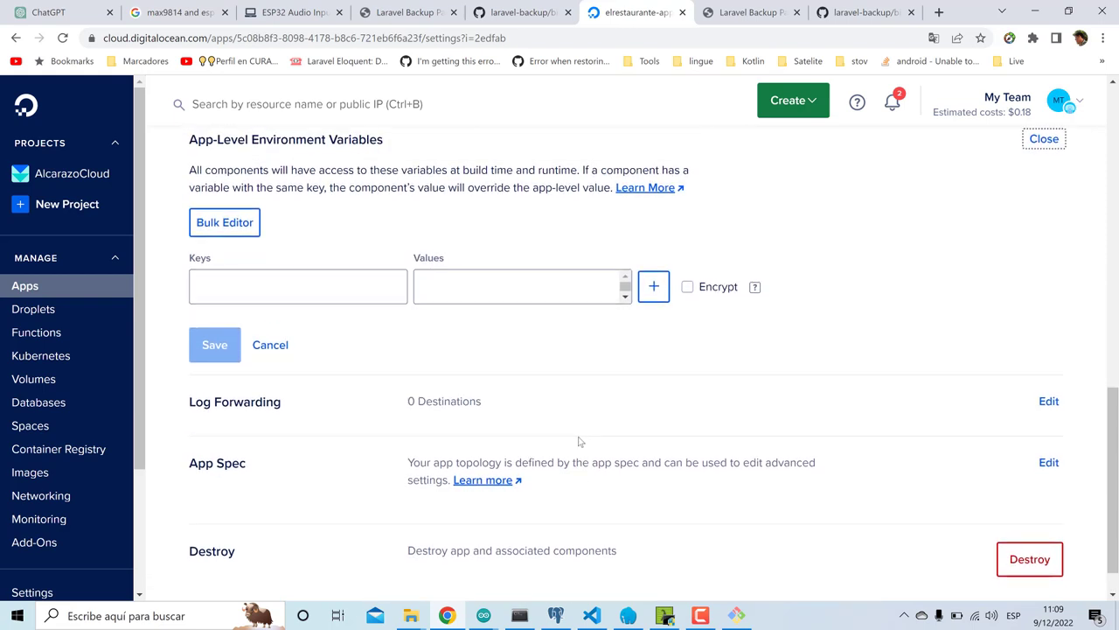
{"action": "scroll", "coordinate": [578, 442], "scroll_direction": "down", "scroll_amount": 1}
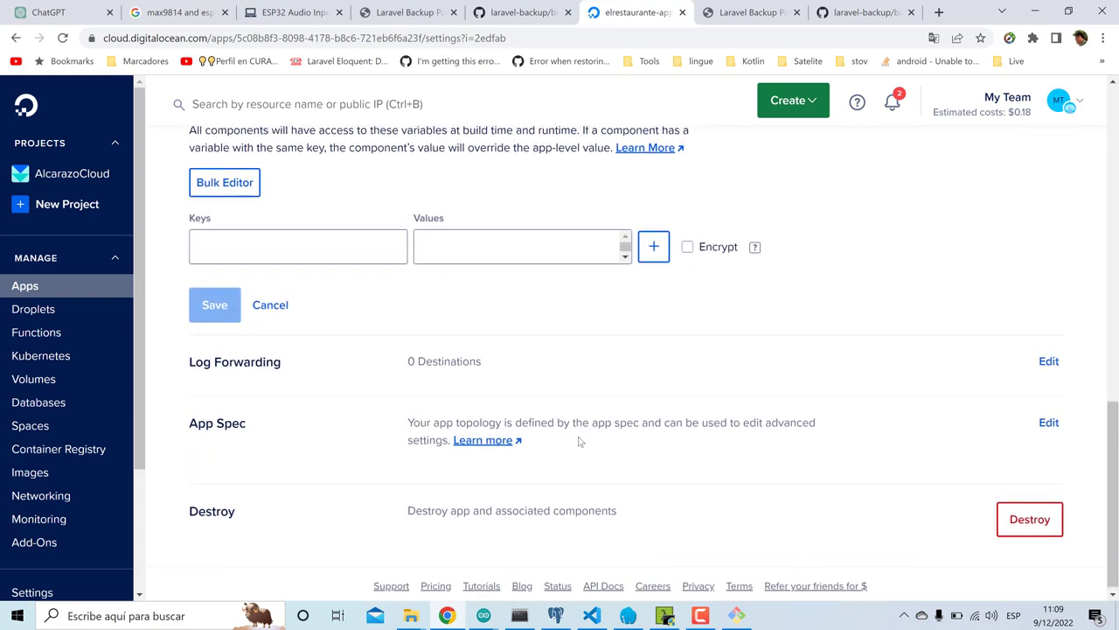
{"action": "scroll", "coordinate": [578, 441], "scroll_direction": "up", "scroll_amount": 4}
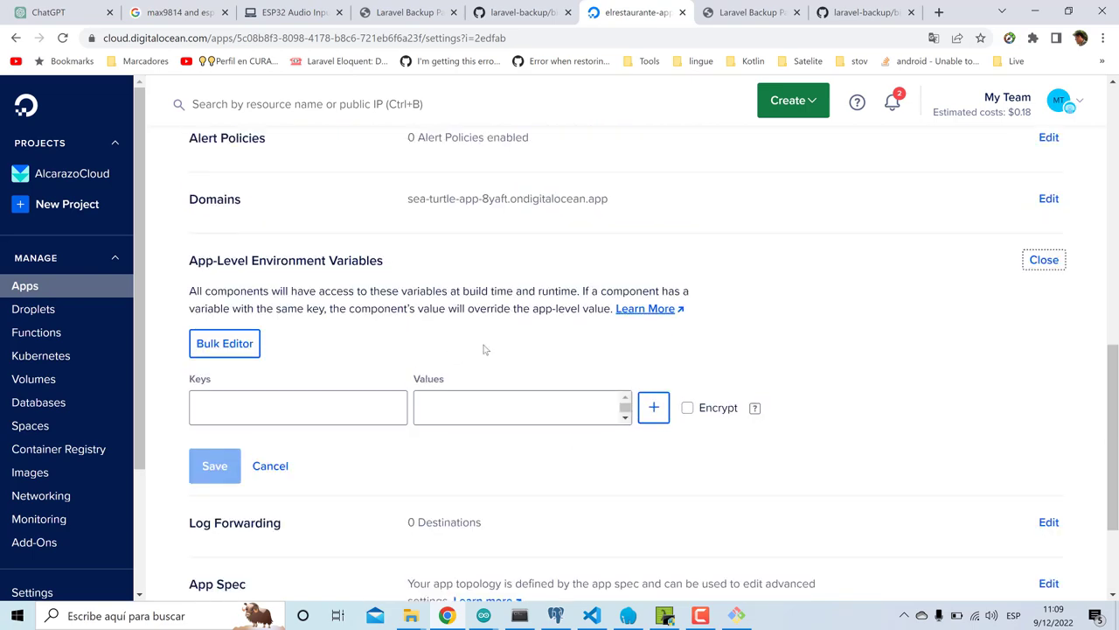
{"action": "scroll", "coordinate": [484, 349], "scroll_direction": "up", "scroll_amount": 8}
{"action": "scroll", "coordinate": [483, 349], "scroll_direction": "up", "scroll_amount": 8}
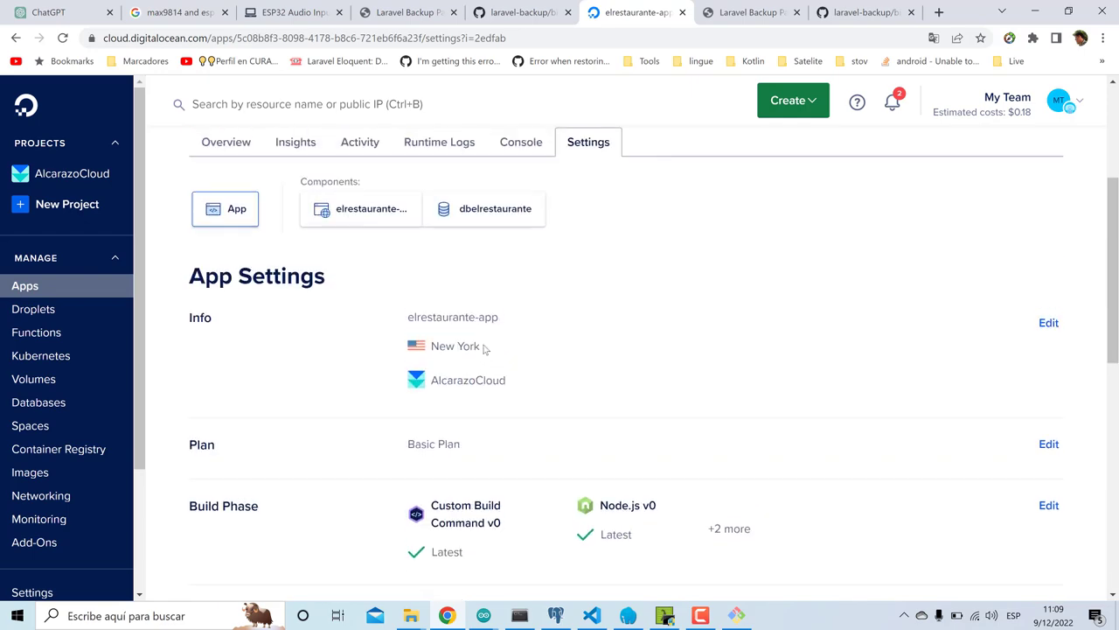
- Edit the environment variables of component elrestaurante-app-laravel-api-re
{"action": "left_click", "coordinate": [339, 413]}
{"action": "scroll", "coordinate": [340, 412], "scroll_direction": "down", "scroll_amount": 5}
{"action": "scroll", "coordinate": [339, 413], "scroll_direction": "down", "scroll_amount": 1}
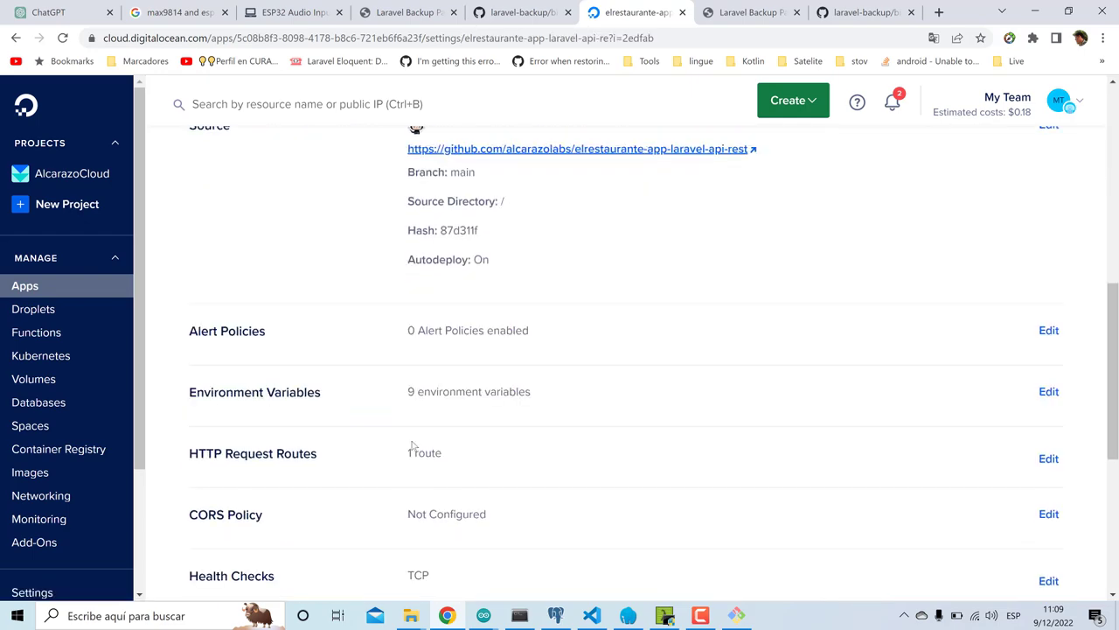
{"action": "scroll", "coordinate": [516, 527], "scroll_direction": "down", "scroll_amount": 7}
{"action": "scroll", "coordinate": [517, 527], "scroll_direction": "up", "scroll_amount": 1}
{"action": "scroll", "coordinate": [517, 527], "scroll_direction": "down", "scroll_amount": 2}
{"action": "scroll", "coordinate": [517, 527], "scroll_direction": "up", "scroll_amount": 3}
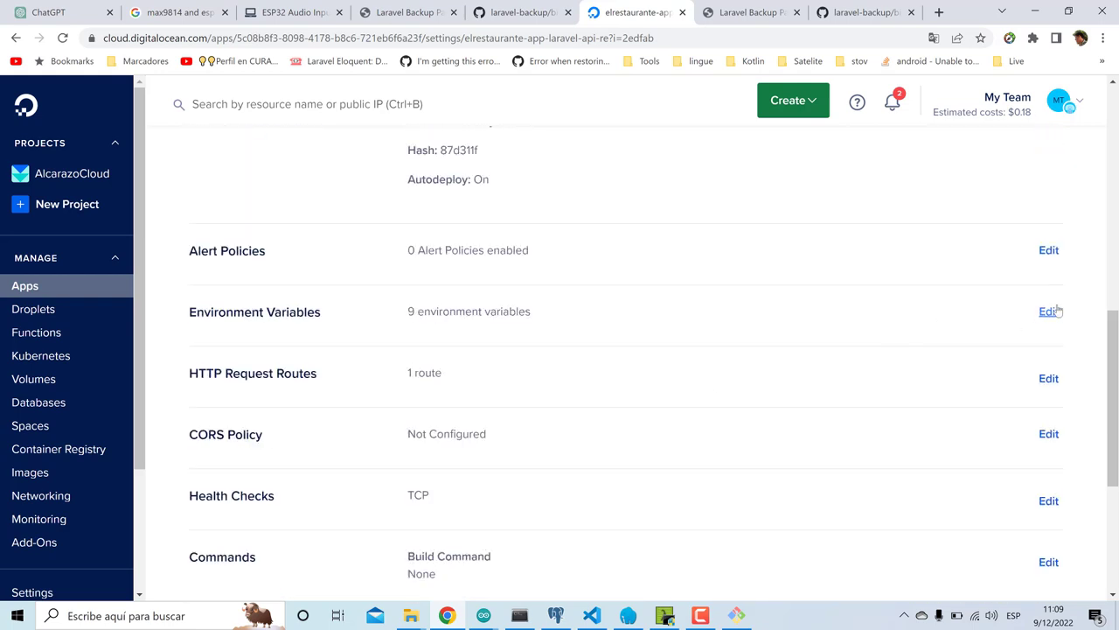
{"action": "left_click", "coordinate": [1048, 312]}
{"action": "scroll", "coordinate": [662, 402], "scroll_direction": "down", "scroll_amount": 3}
{"action": "scroll", "coordinate": [662, 404], "scroll_direction": "down", "scroll_amount": 2}
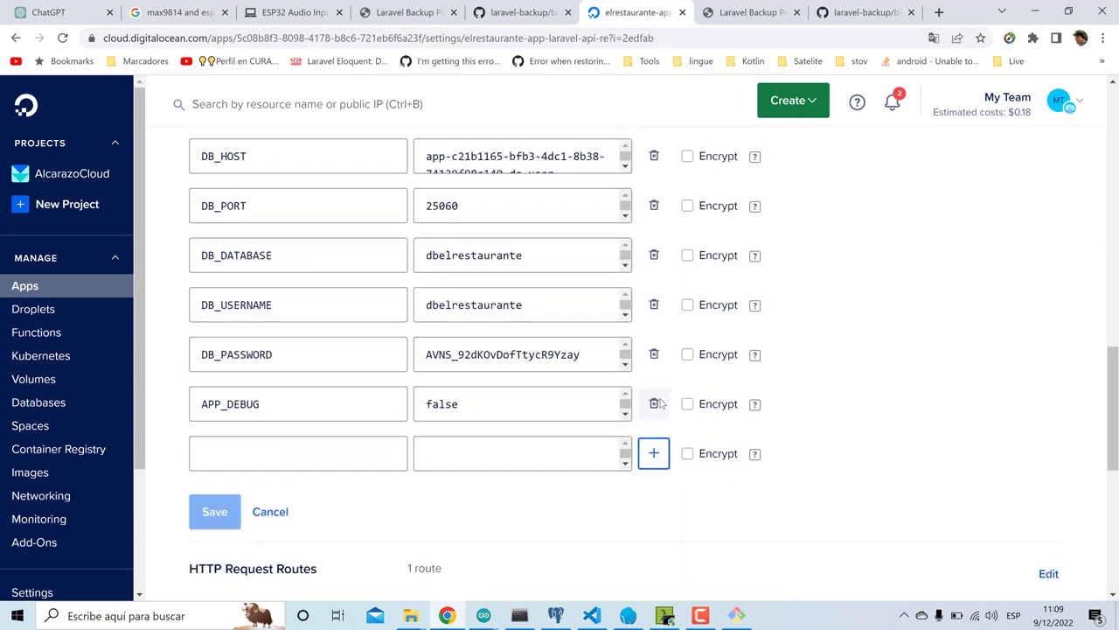
- Change APP_DEBUG from false to true and save, triggering a redeploy
{"action": "left_click", "coordinate": [462, 405]}
{"action": "double_click", "coordinate": [463, 405]}
{"action": "type", "text": "true"}
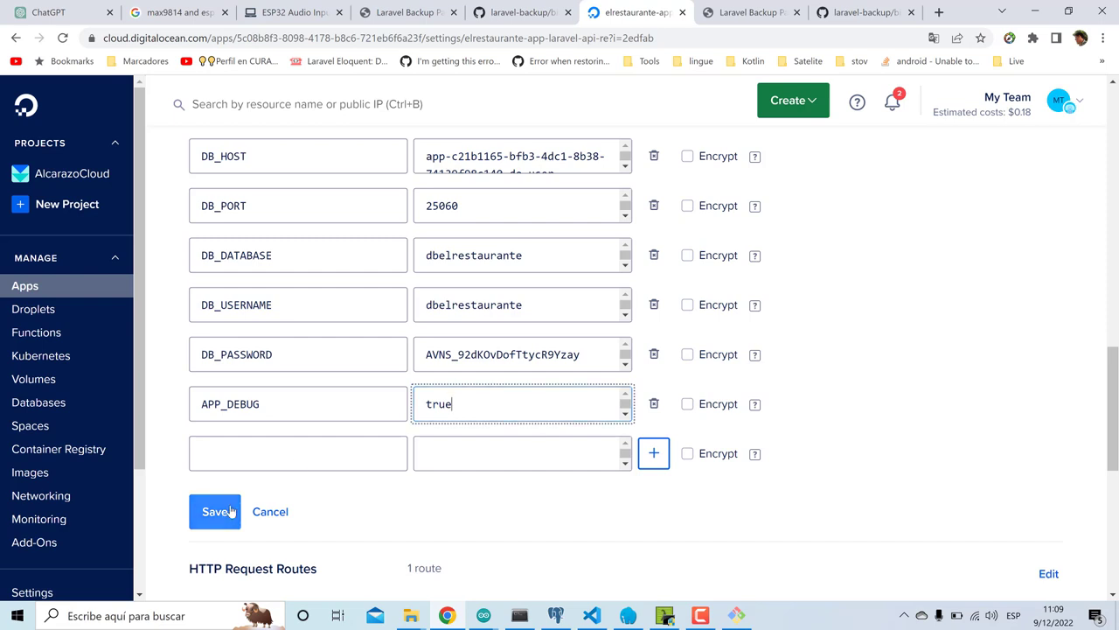
{"action": "left_click", "coordinate": [229, 511]}
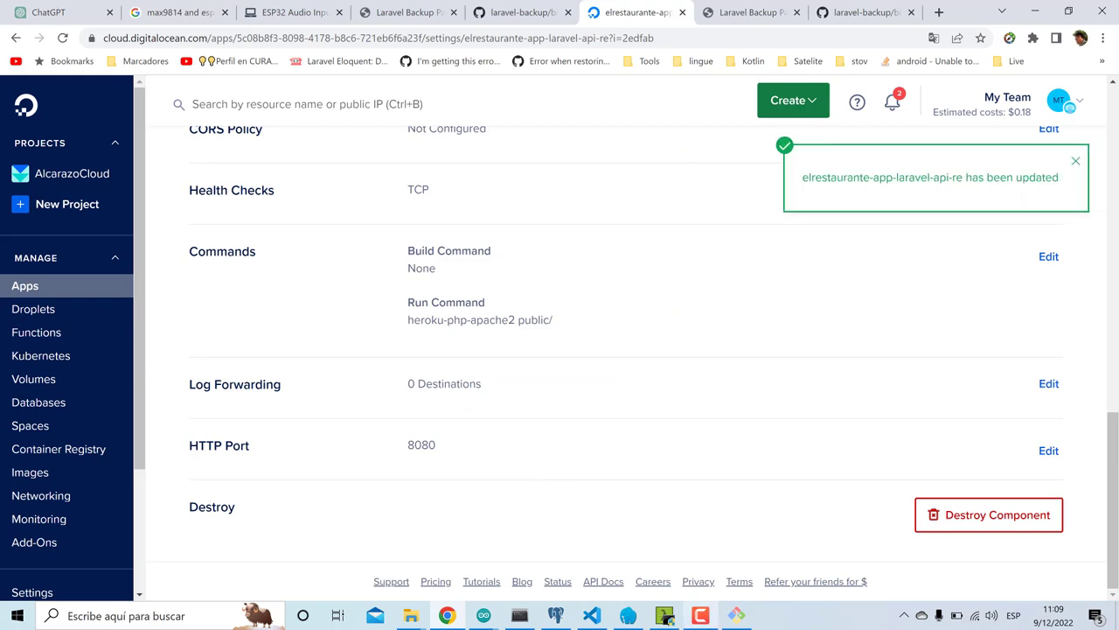
{"action": "left_click", "coordinate": [1056, 570]}
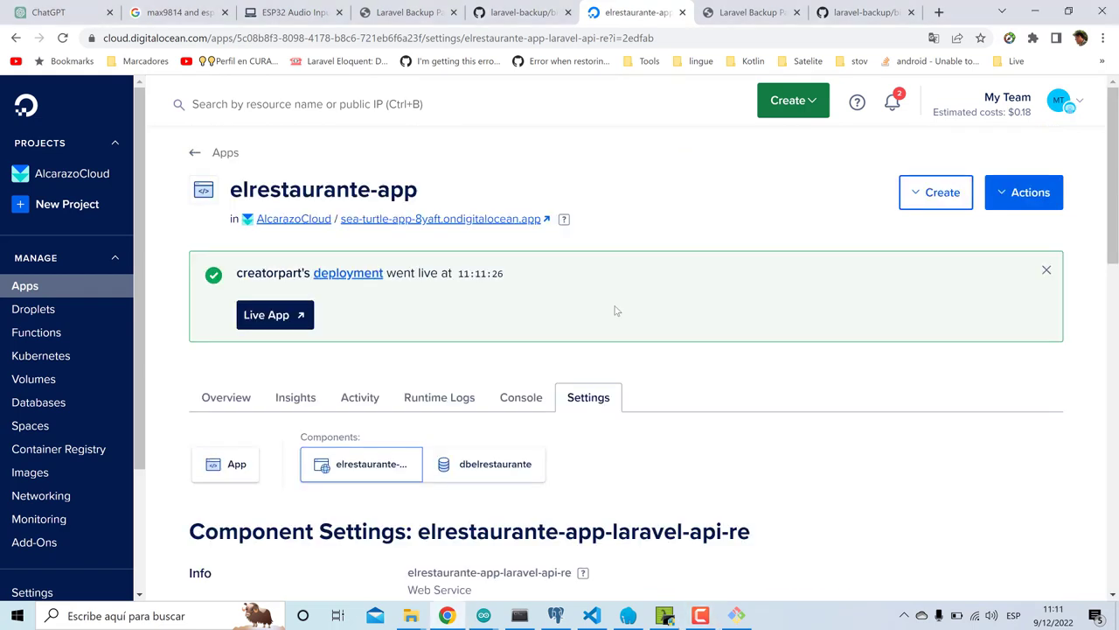
{"action": "left_click", "coordinate": [481, 218]}
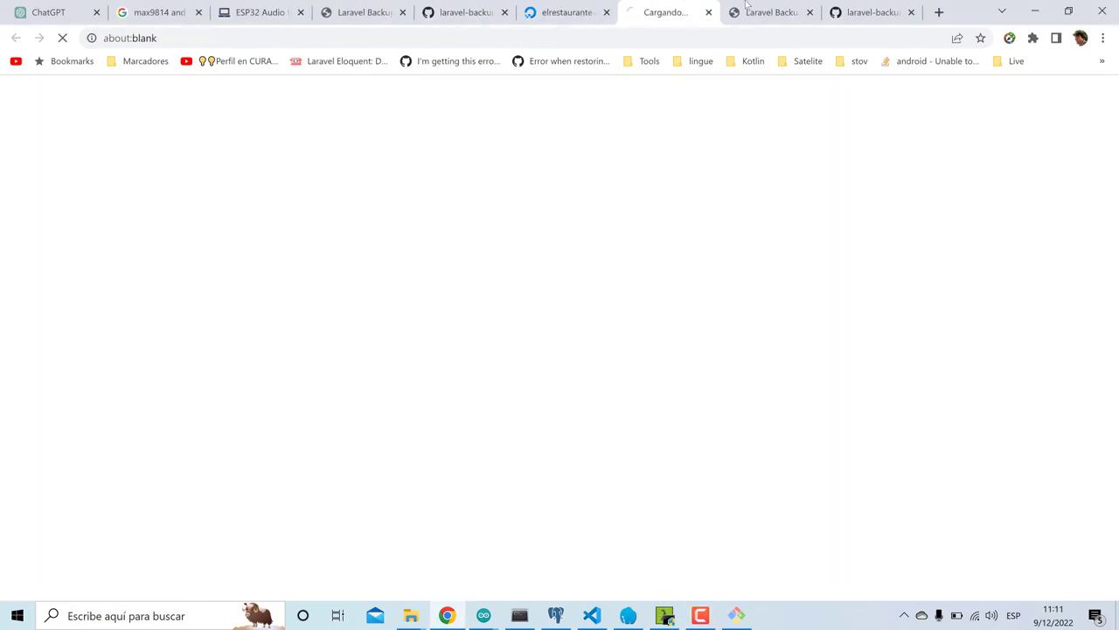
- Close the old backup panel tab and log into the fresh Laravel app as admin with the account password
{"action": "left_click", "coordinate": [745, 7]}
{"action": "key", "text": "ctrl+w"}
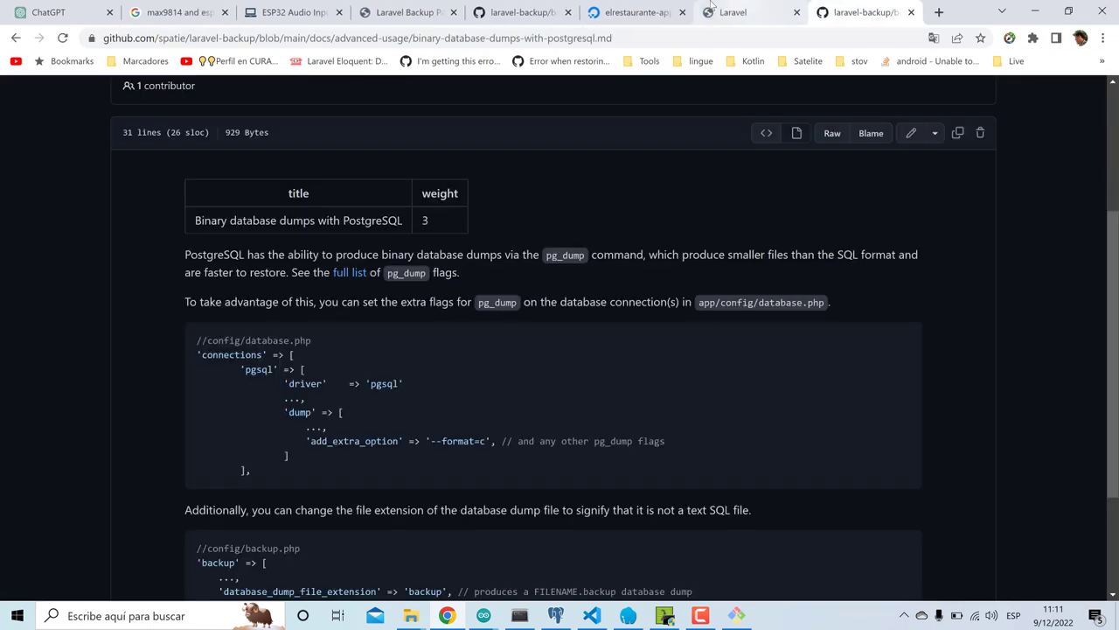
{"action": "left_click", "coordinate": [711, 7]}
{"action": "left_click", "coordinate": [1035, 98]}
{"action": "left_click", "coordinate": [542, 190]}
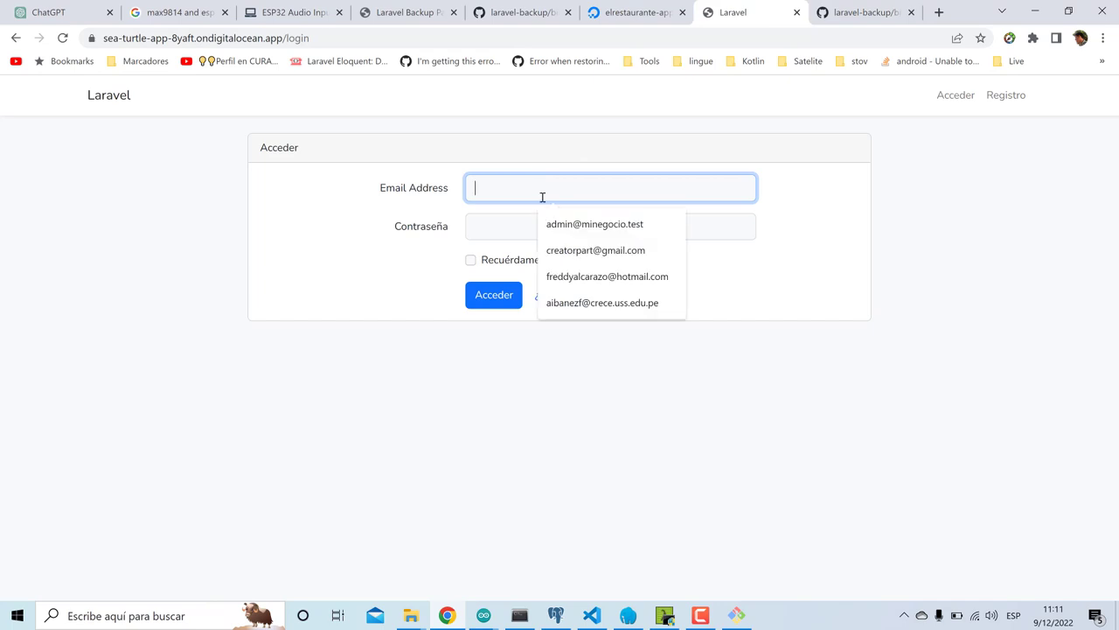
{"action": "left_click", "coordinate": [557, 227]}
{"action": "left_click", "coordinate": [558, 227]}
{"action": "type", "text": "123"}
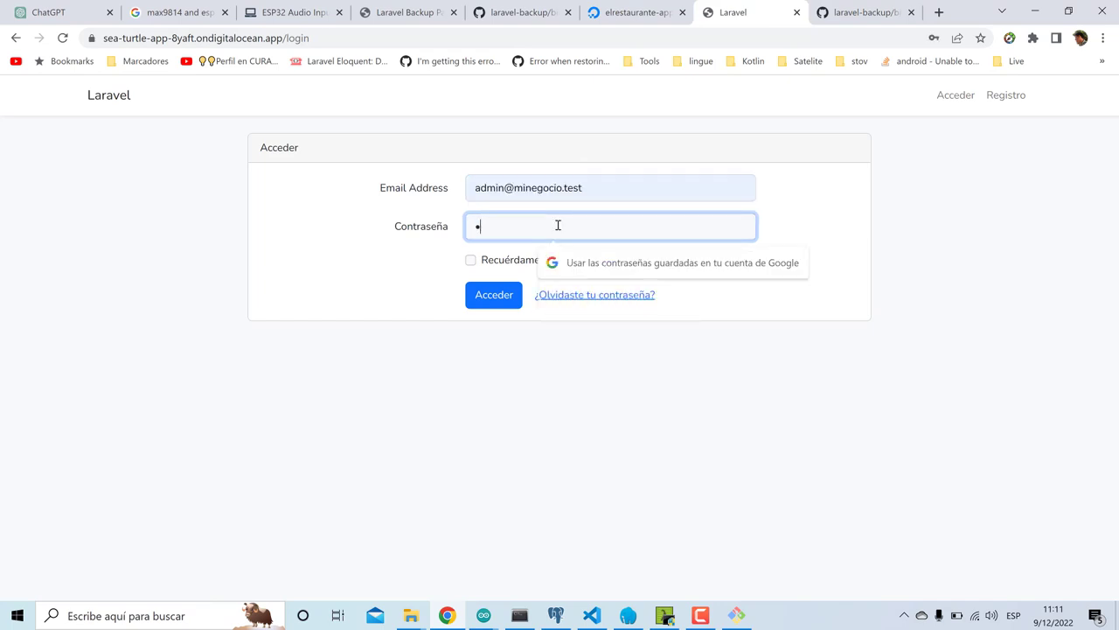
{"action": "type", "text": "456789"}
{"action": "key", "text": "Return"}
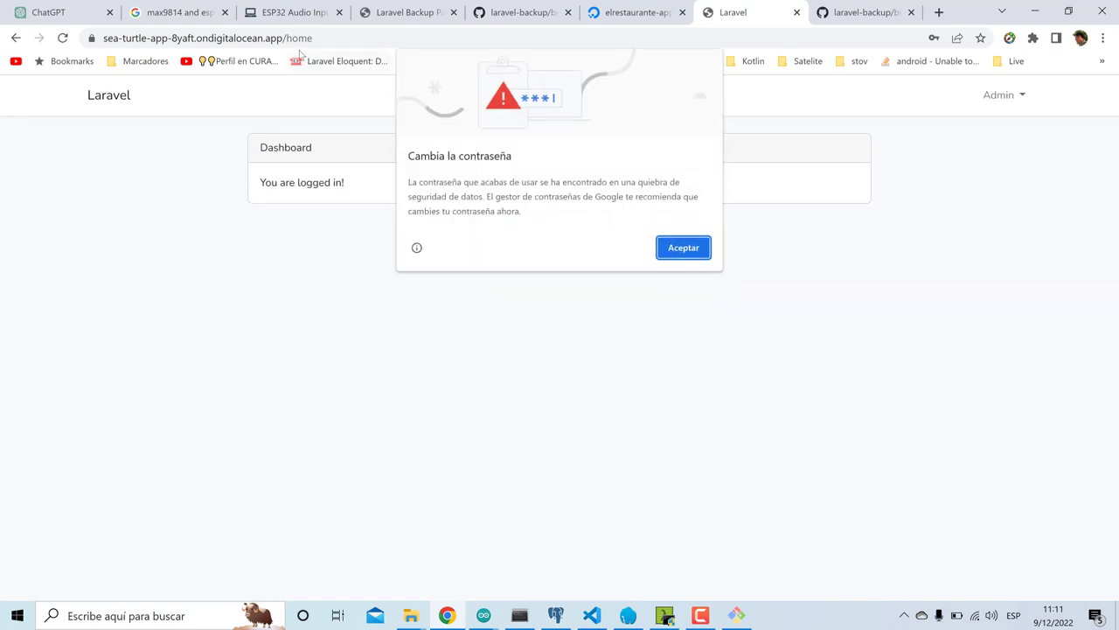
- Dismiss the breach warning, go to /backup without saving the password, and request a database-only backup
{"action": "left_click_drag", "start_coordinate": [311, 38], "coordinate": [394, 61]}
{"action": "key", "text": "Tab"}
{"action": "left_click", "coordinate": [666, 256]}
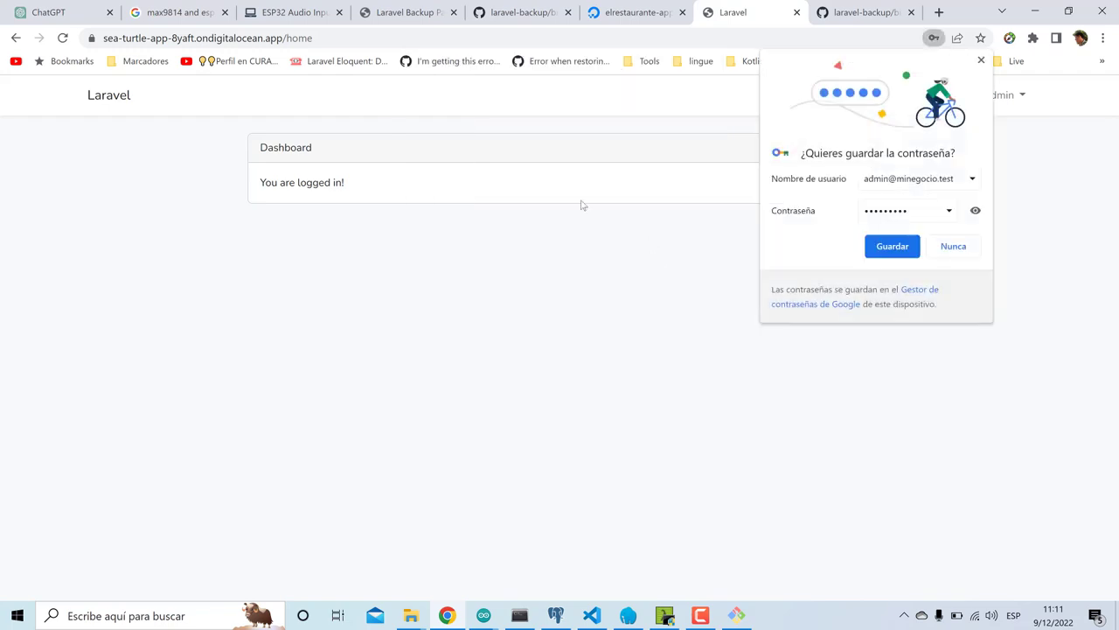
{"action": "double_click", "coordinate": [290, 41]}
{"action": "type", "text": "backu"}
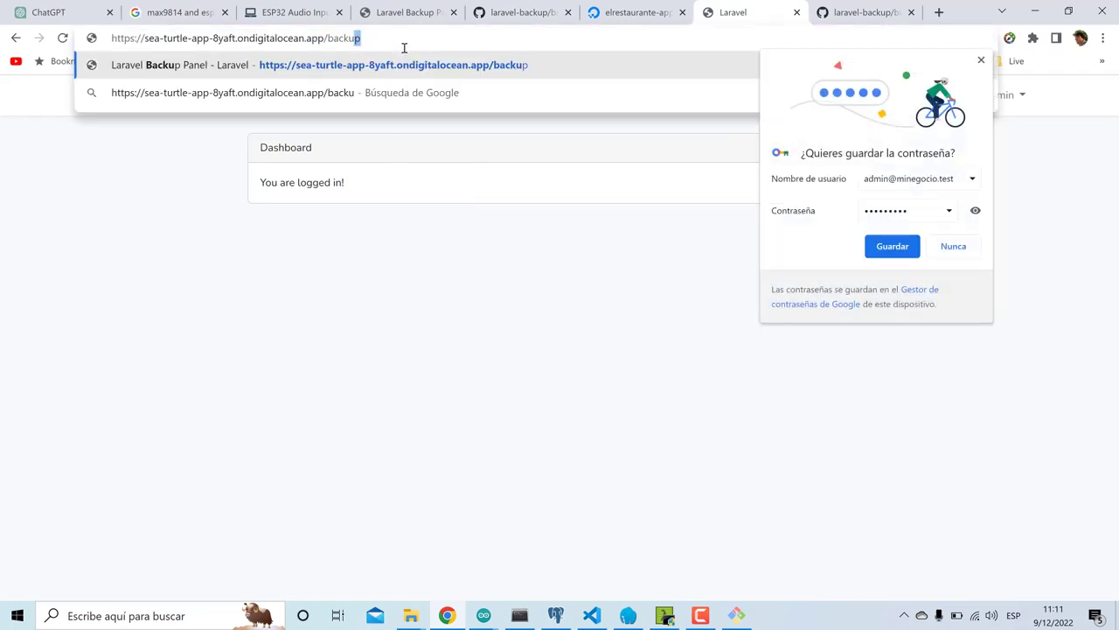
{"action": "key", "text": "Return"}
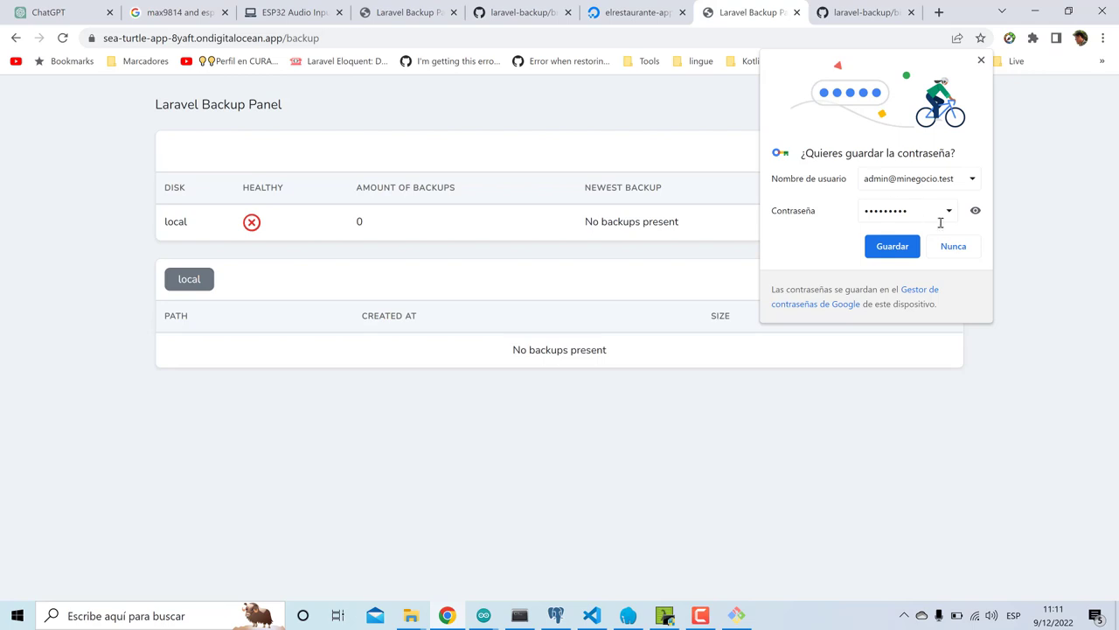
{"action": "left_click", "coordinate": [953, 245]}
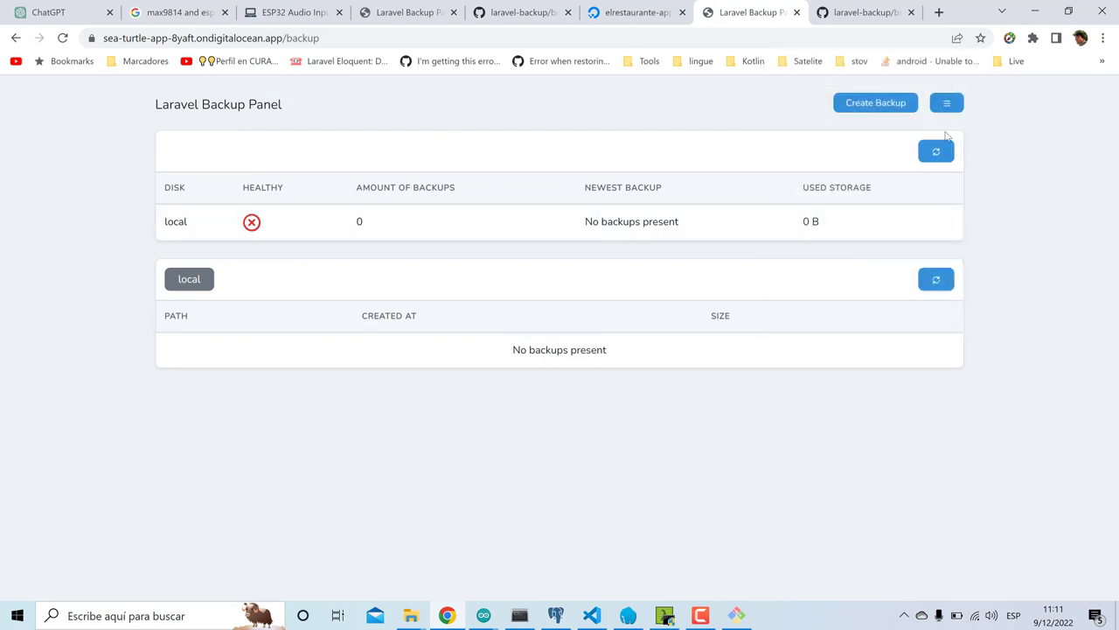
{"action": "left_click", "coordinate": [946, 105]}
{"action": "left_click", "coordinate": [938, 129]}
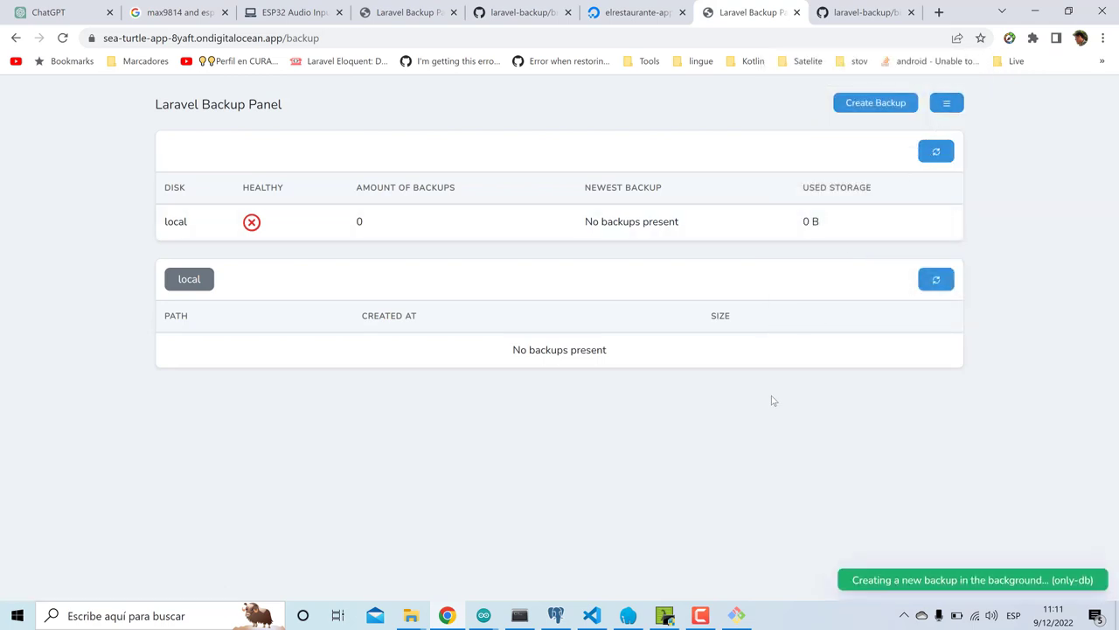
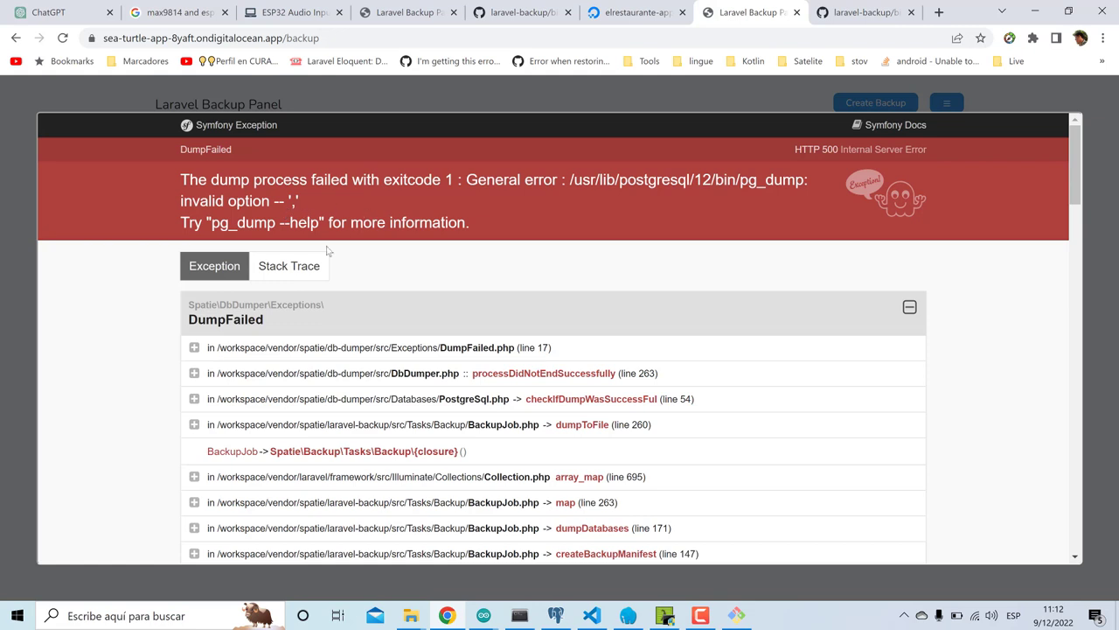
- Read the pg_dump invalid-option stack trace, then bring up database.php's pgsql settings in VS Code
{"action": "scroll", "coordinate": [274, 418], "scroll_direction": "down", "scroll_amount": 1}
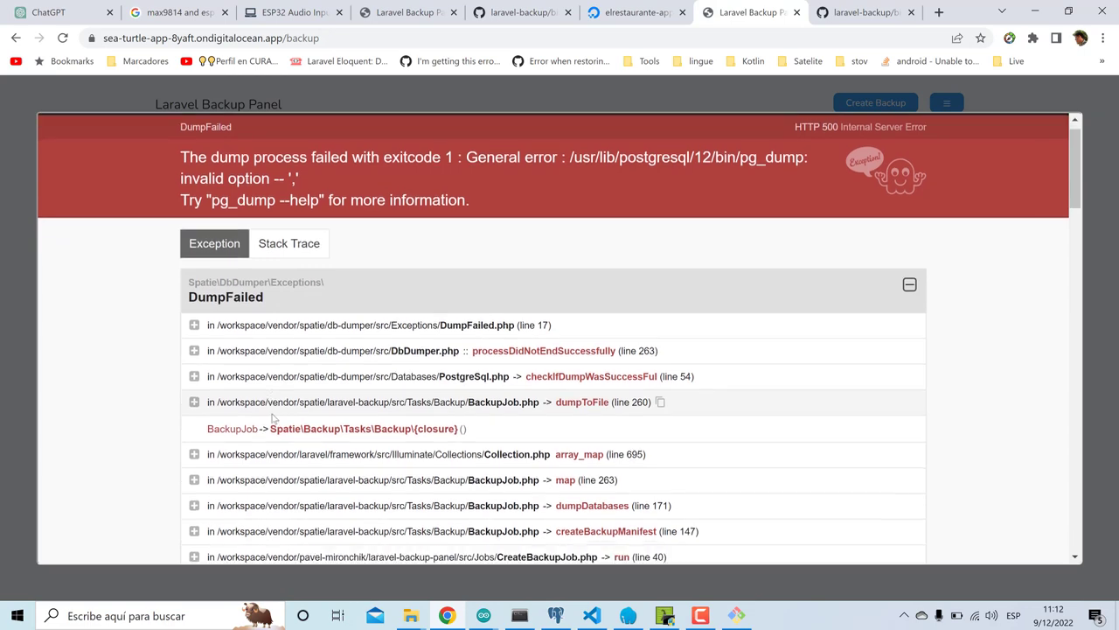
{"action": "scroll", "coordinate": [283, 423], "scroll_direction": "down", "scroll_amount": 3}
{"action": "scroll", "coordinate": [283, 425], "scroll_direction": "down", "scroll_amount": 10}
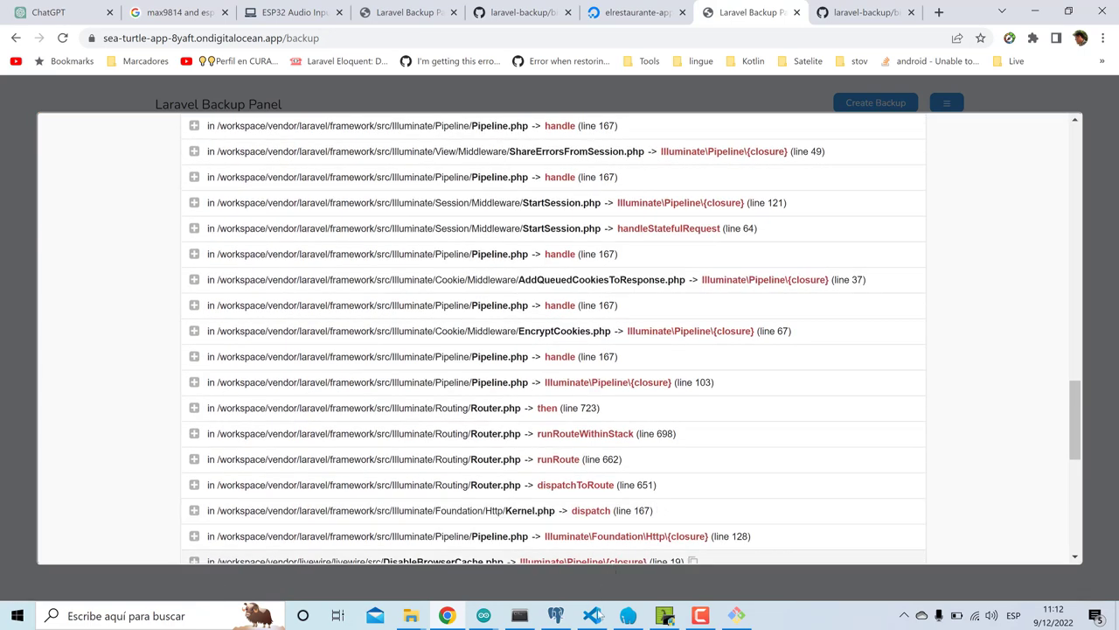
{"action": "left_click", "coordinate": [592, 616]}
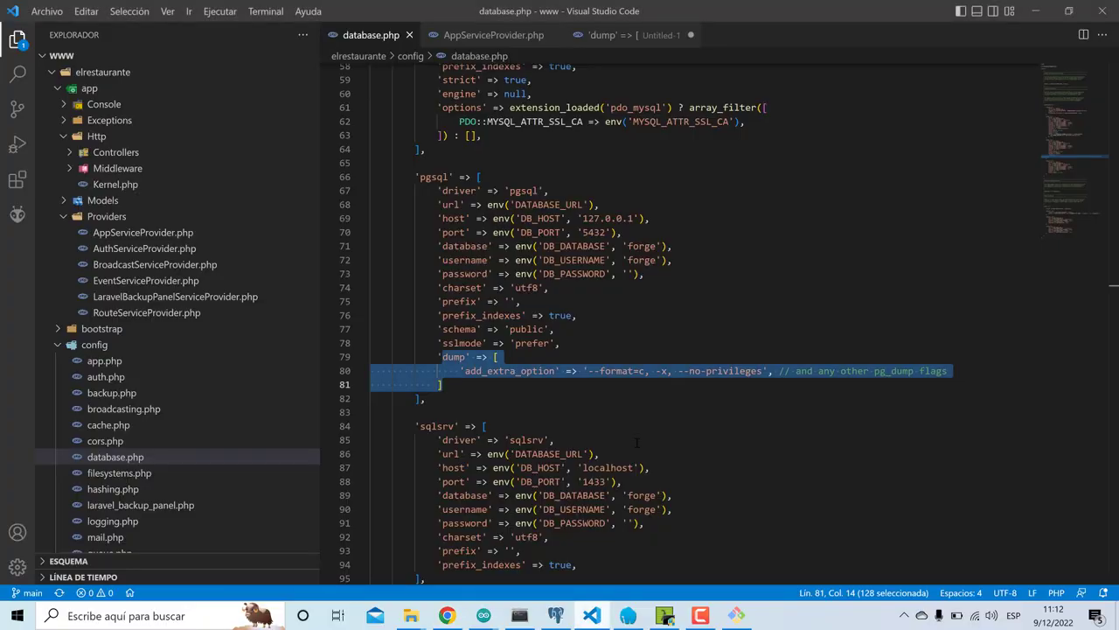
- Trim line 80's add_extra_option down to '--format=c' alone and save database.php
{"action": "left_click", "coordinate": [650, 371]}
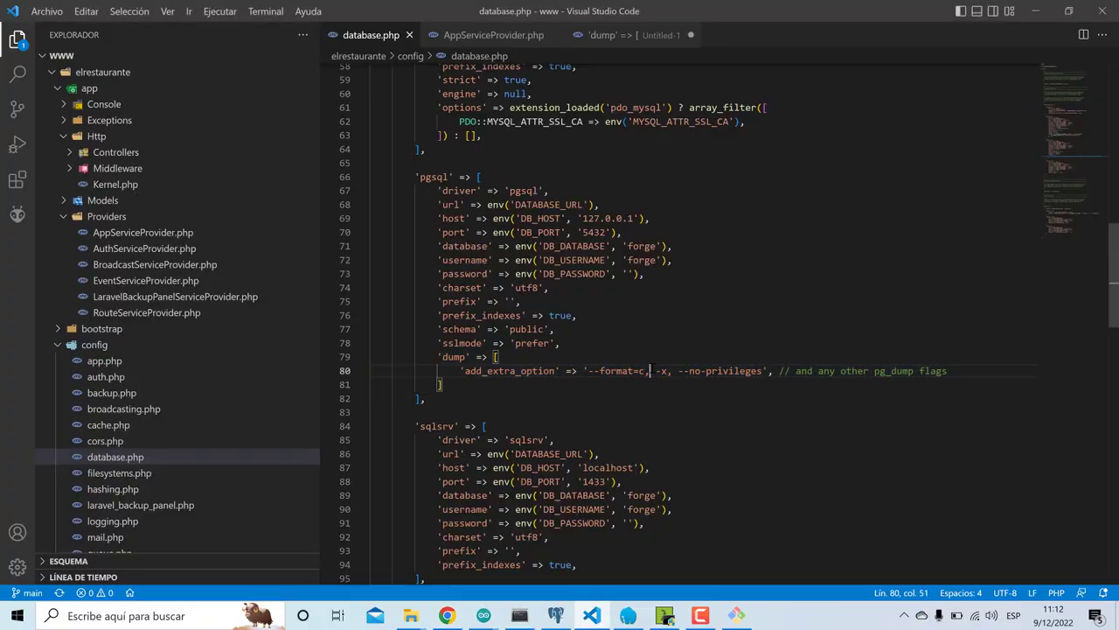
{"action": "key", "text": "BackSpace"}
{"action": "key", "text": "BackSpace"}
{"action": "key", "text": "BackSpace"}
{"action": "key", "text": "ctrl+s"}
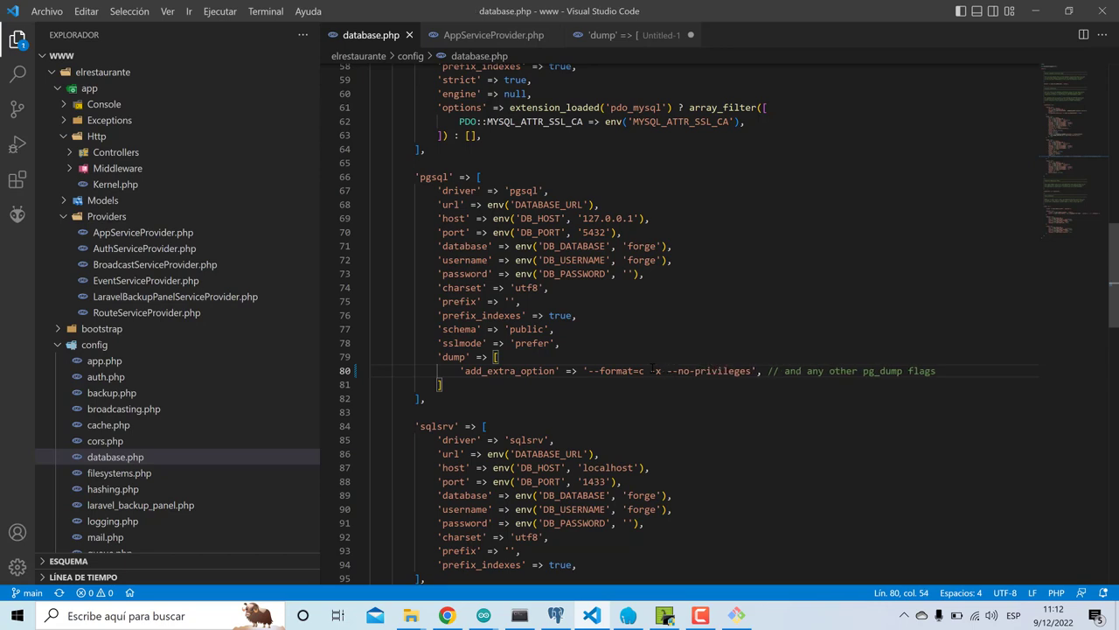
{"action": "left_click_drag", "start_coordinate": [646, 370], "coordinate": [754, 370]}
{"action": "key", "text": "ctrl+c"}
{"action": "key", "text": "BackSpace"}
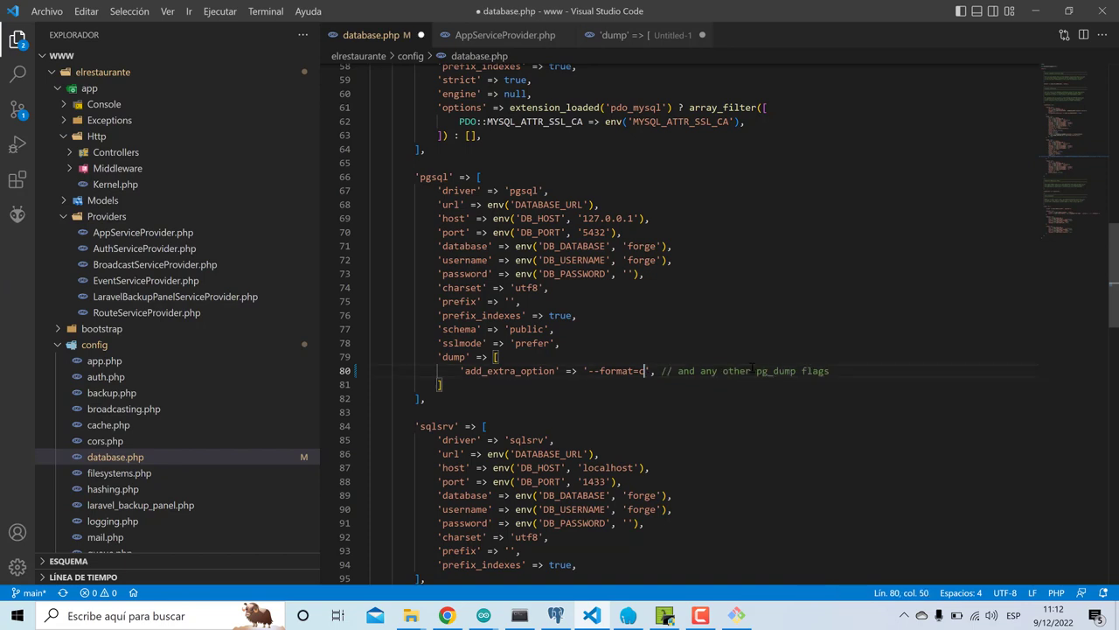
{"action": "key", "text": "ctrl+s"}
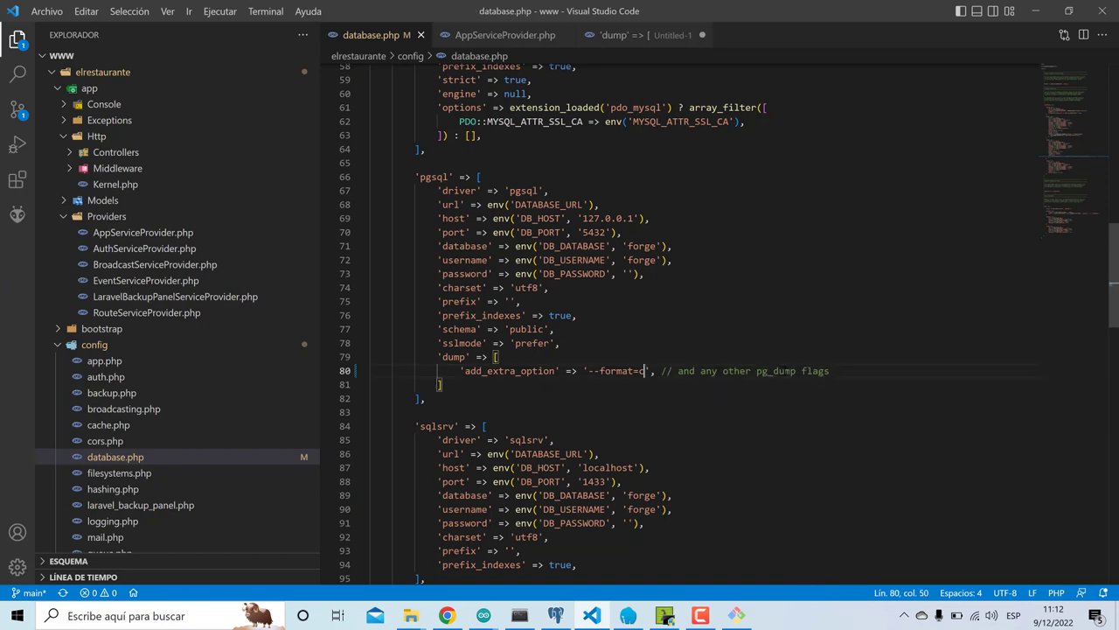
- Add a second 'add_extra_option' => '-x' line below the --format=c entry
{"action": "key", "text": "Return"}
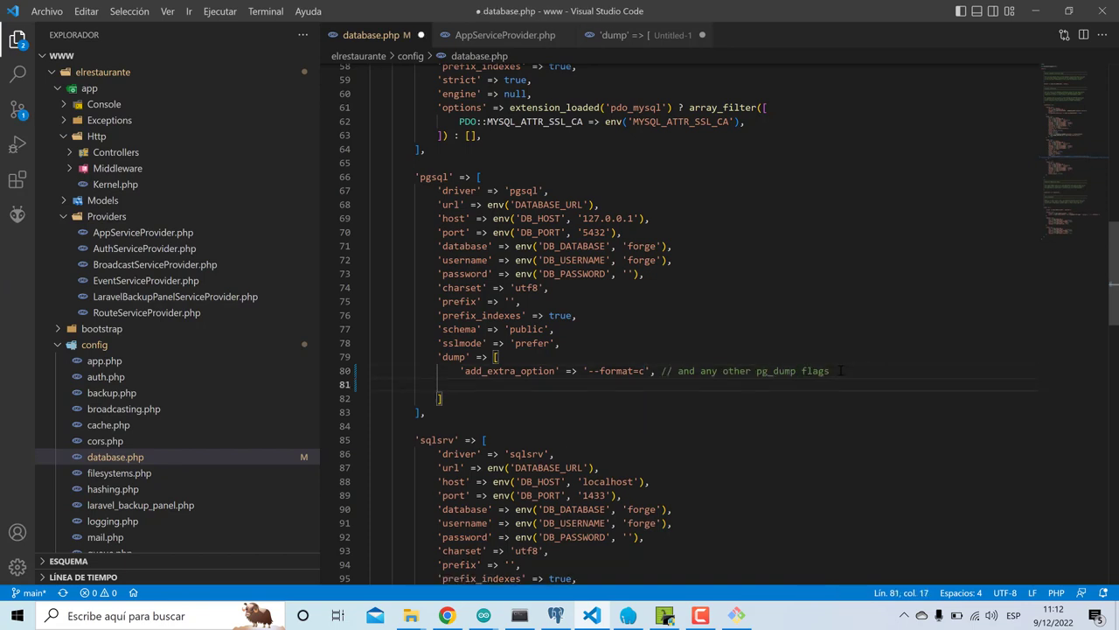
{"action": "type", "text": "'add_extra_optio"}
{"action": "type", "text": "n' =>"}
{"action": "key", "text": "ctrl+v"}
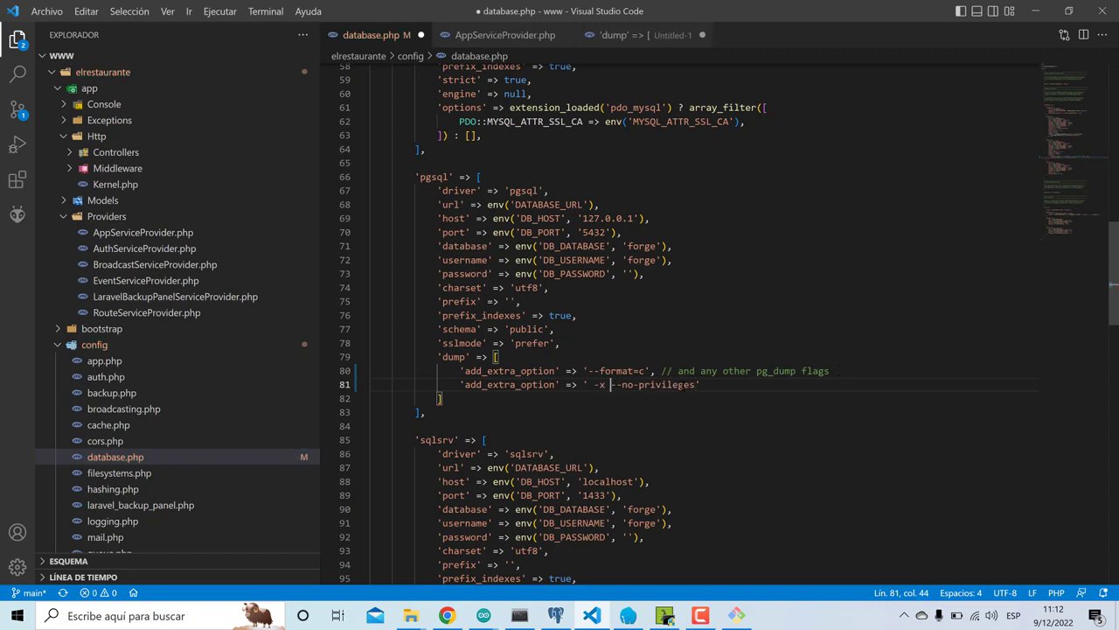
{"action": "left_click_drag", "start_coordinate": [611, 385], "coordinate": [697, 386]}
{"action": "key", "text": "BackSpace"}
- Add a third 'add_extra_option' => '--no-privileges' line and save the file
{"action": "key", "text": "BackSpace"}
{"action": "type", "text": ","}
{"action": "key", "text": "Return"}
{"action": "type", "text": "'add_Ex"}
{"action": "key", "text": "BackSpace"}
{"action": "key", "text": "BackSpace"}
{"action": "type", "text": "extra_"}
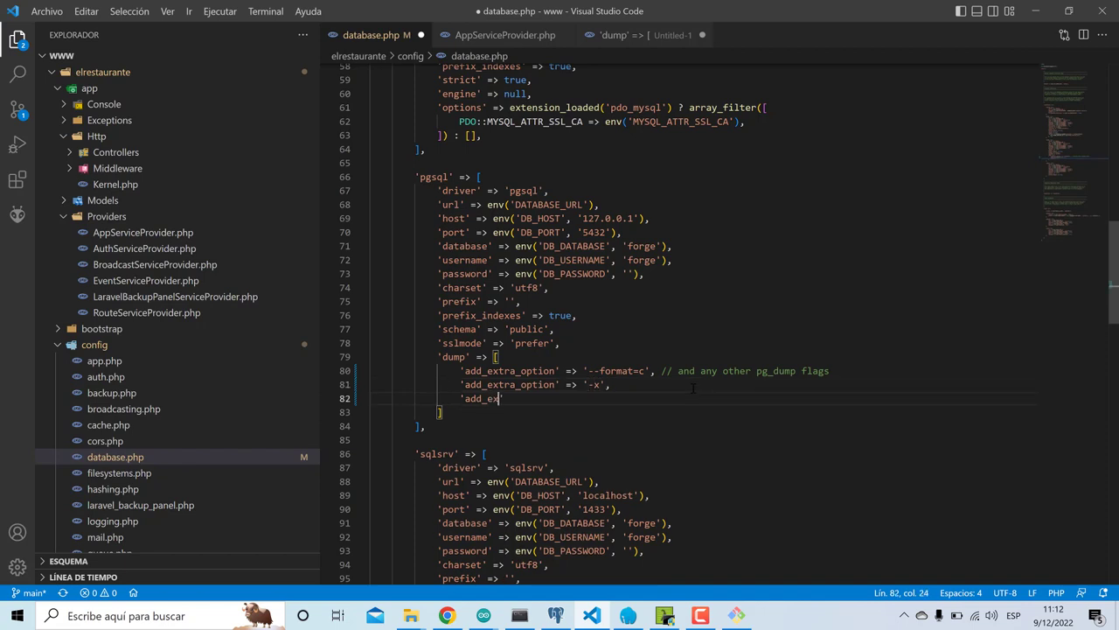
{"action": "type", "text": "otp"}
{"action": "key", "text": "BackSpace"}
{"action": "key", "text": "BackSpace"}
{"action": "type", "text": "ption' ="}
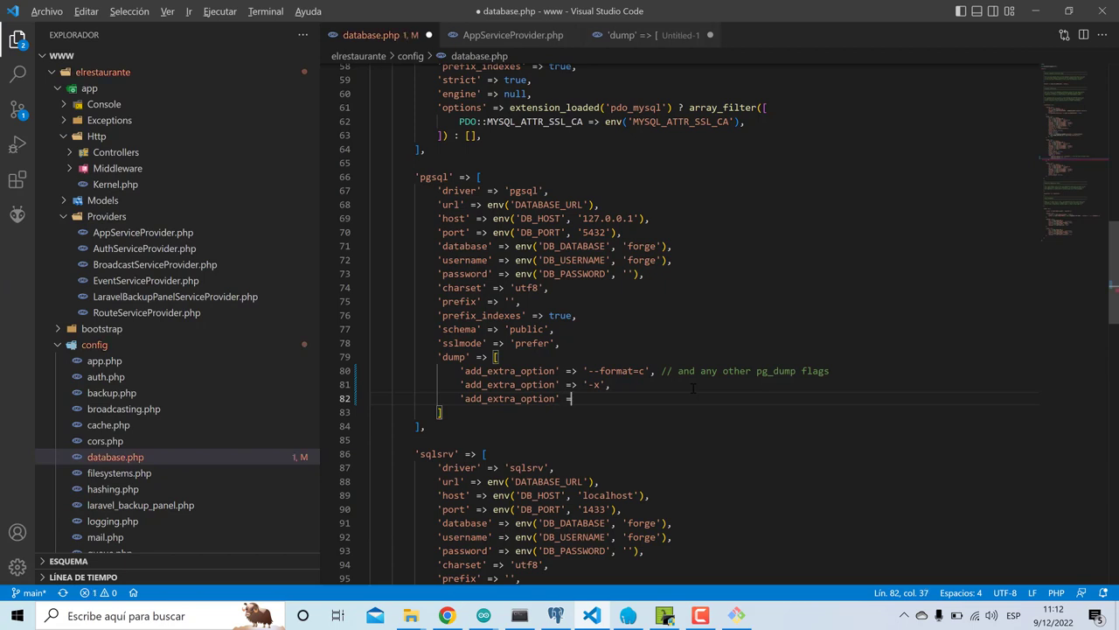
{"action": "type", "text": "> '--no-privileges',"}
{"action": "key", "text": "ctrl+s"}
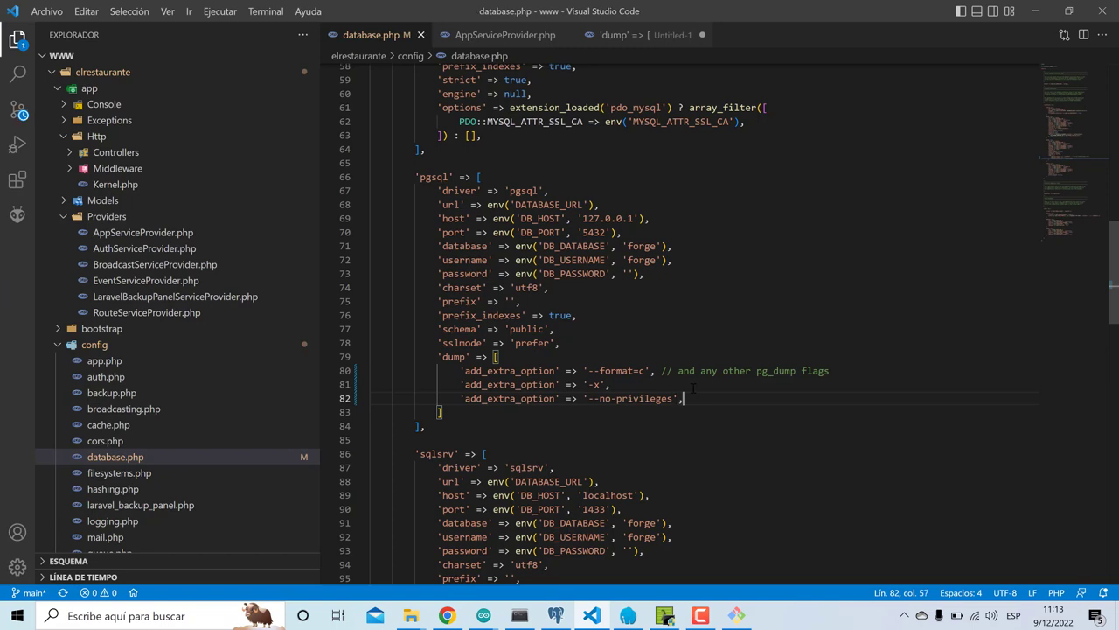
- In Cmder run clear, php artisan optimize, and rerun the database-only backup command
{"action": "left_click", "coordinate": [665, 615]}
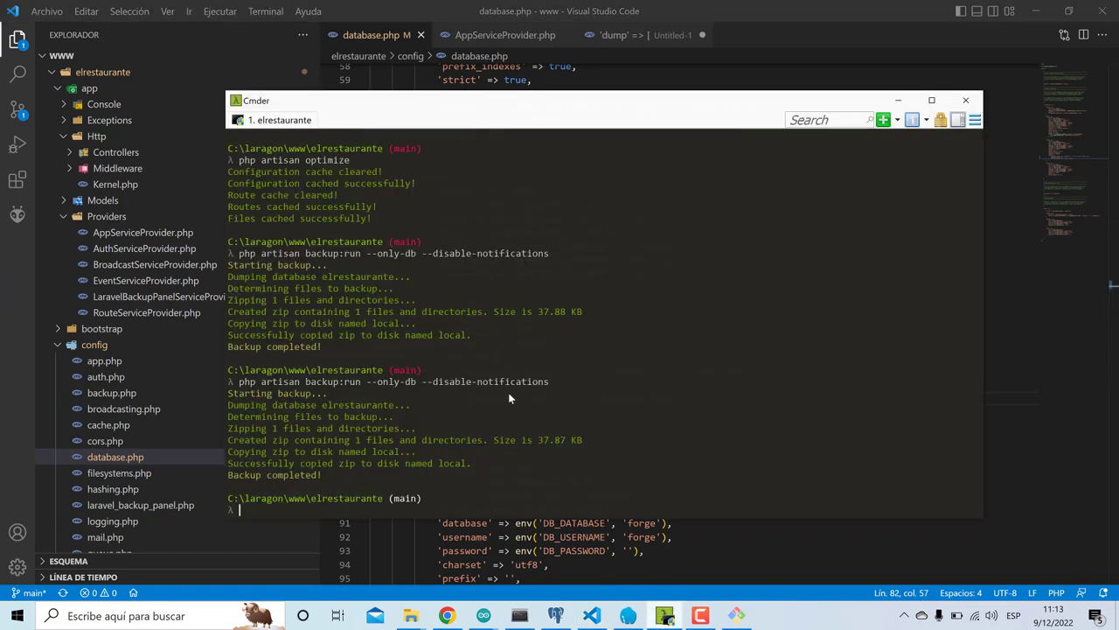
{"action": "type", "text": "clear"}
{"action": "key", "text": "Return"}
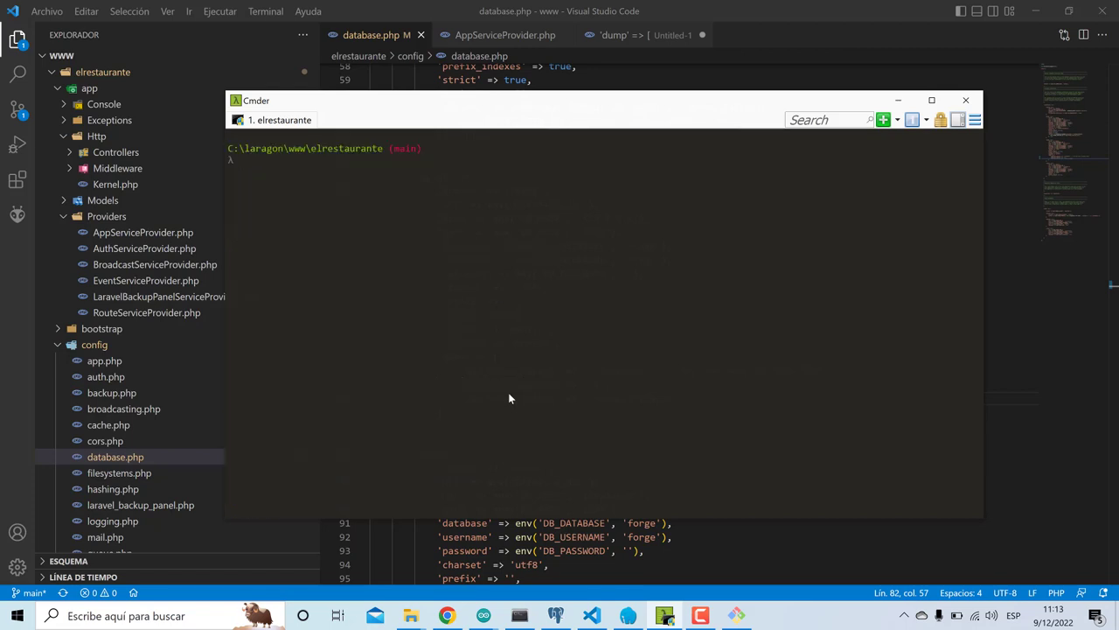
{"action": "type", "text": "php artisan optimize"}
{"action": "key", "text": "Return"}
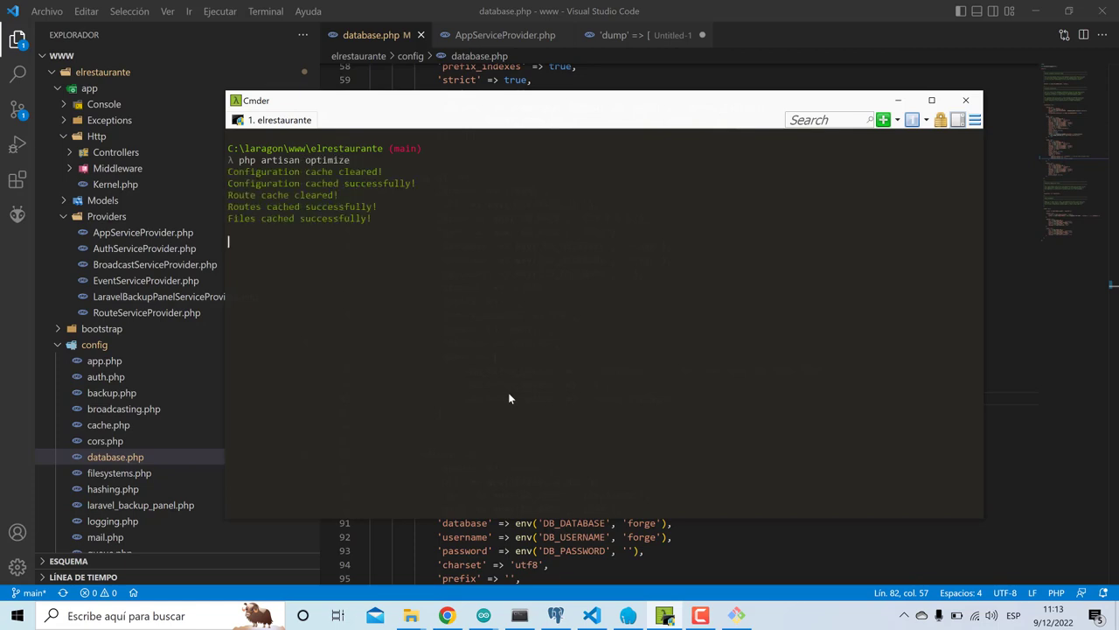
{"action": "key", "text": "Up"}
{"action": "key", "text": "Up"}
{"action": "key", "text": "Up"}
{"action": "key", "text": "Return"}
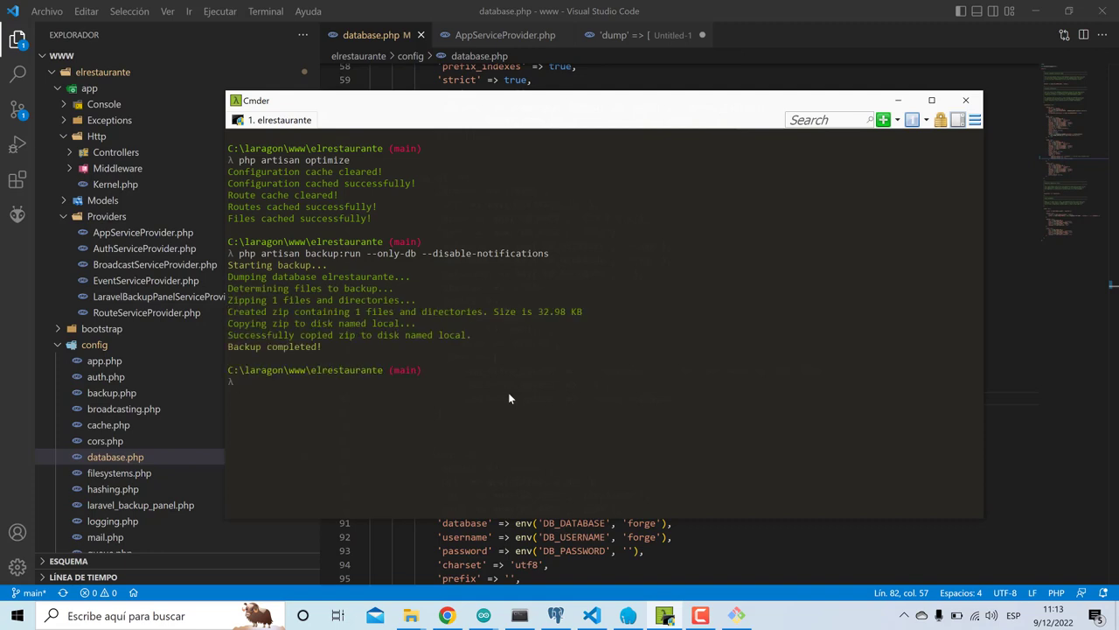
- Open the Documentos folder window, then bring up the DigitalOcean app page
{"action": "left_click", "coordinate": [493, 537]}
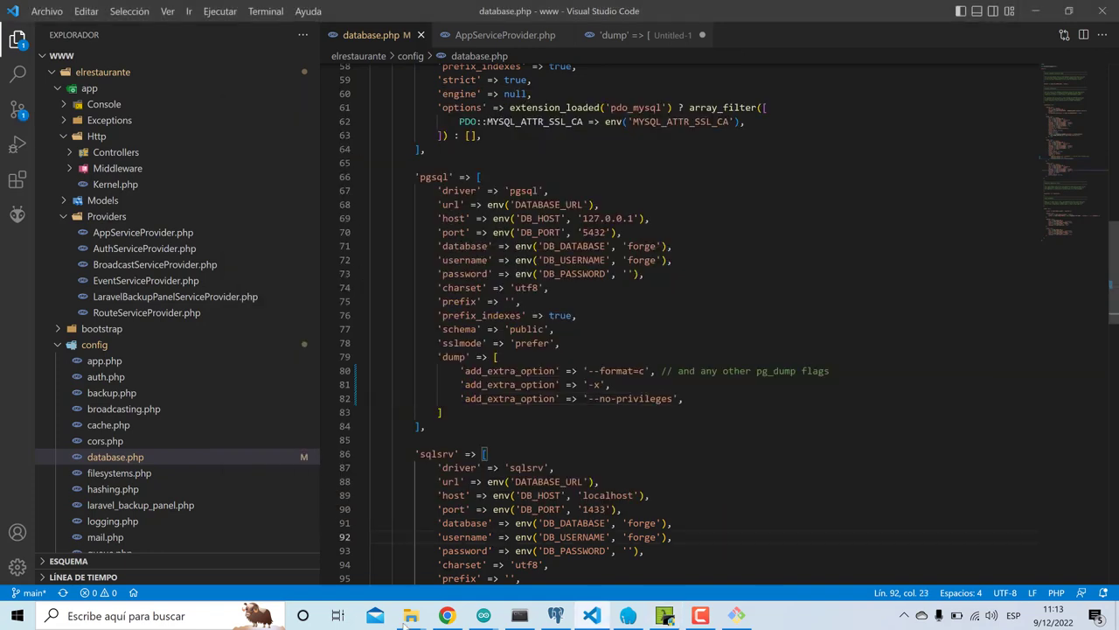
{"action": "mouse_move", "coordinate": [411, 615]}
{"action": "left_click", "coordinate": [330, 542]}
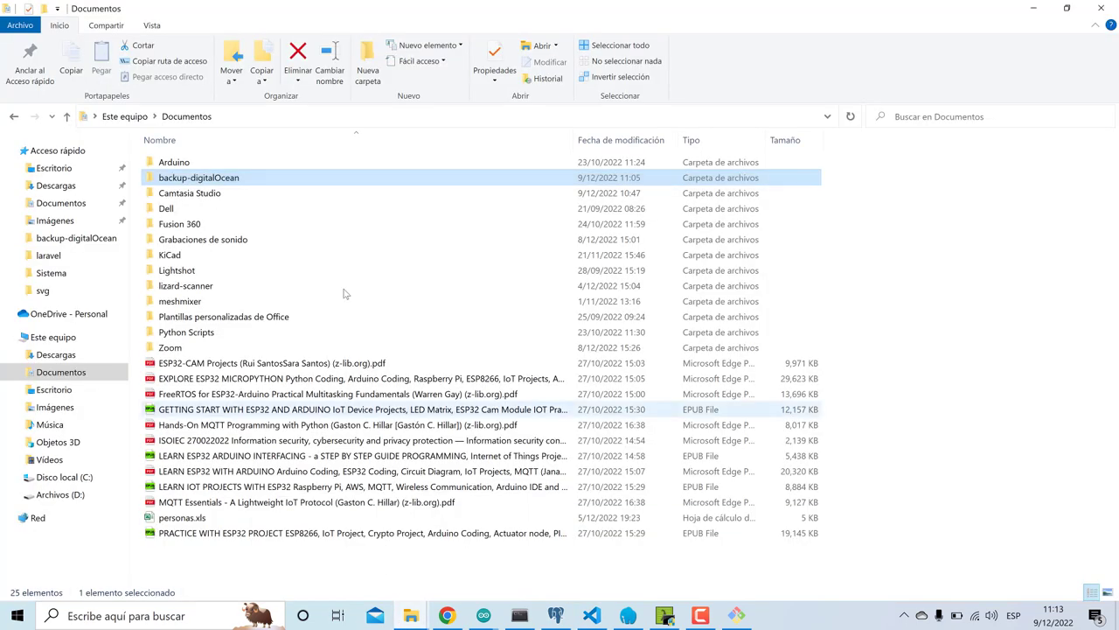
{"action": "left_click", "coordinate": [700, 616]}
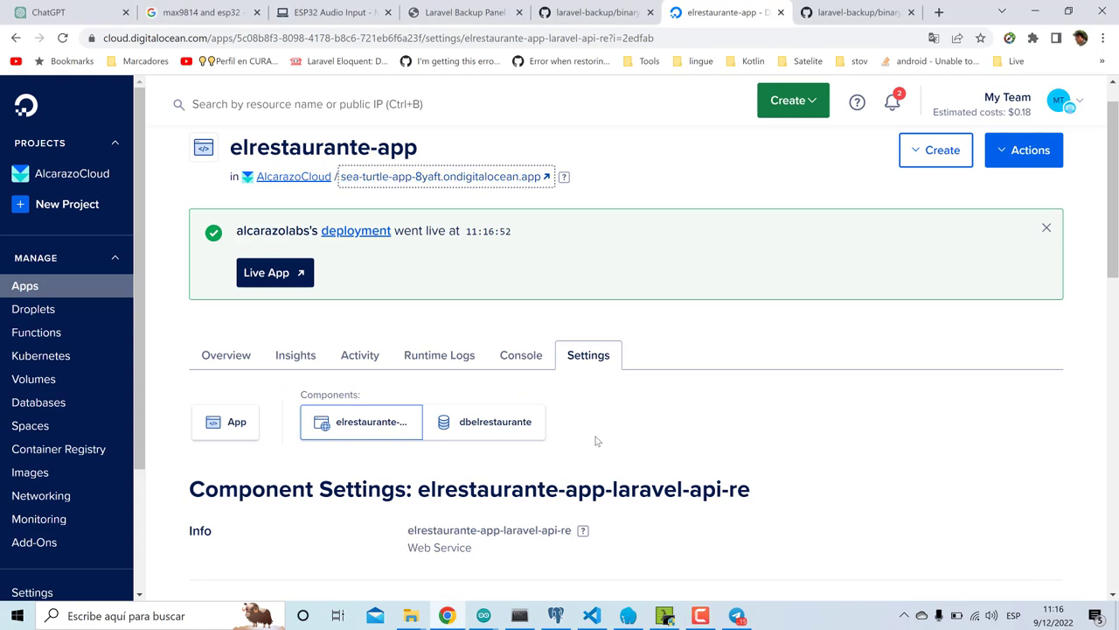
- In elrestaurante-app's console, run php artisan optimize and then php artisan view:clear
{"action": "left_click", "coordinate": [519, 355]}
{"action": "scroll", "coordinate": [455, 461], "scroll_direction": "down", "scroll_amount": 2}
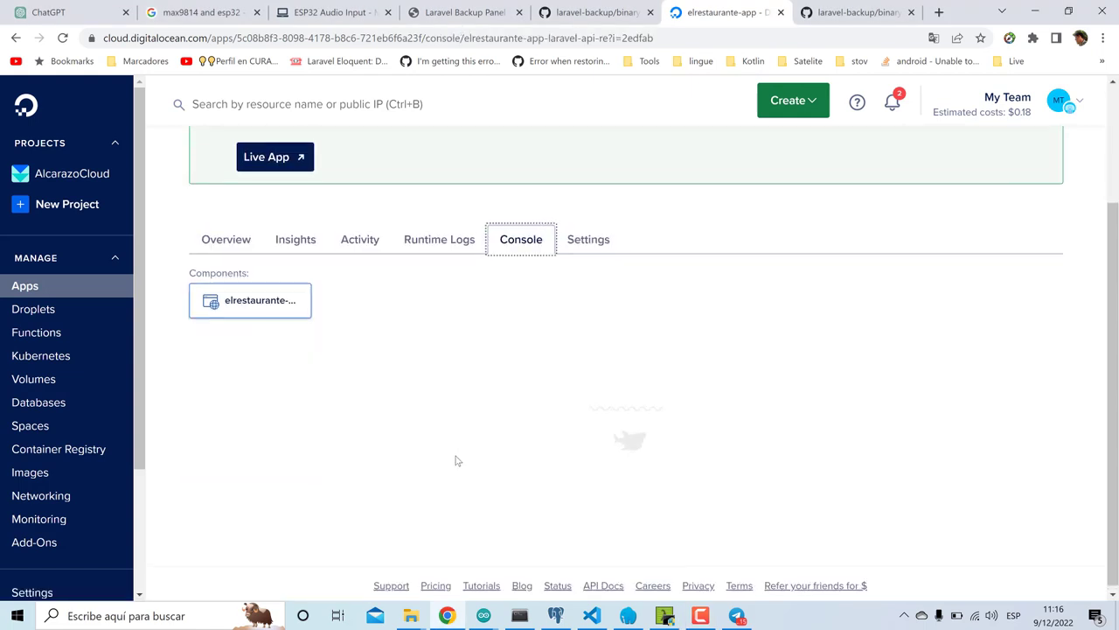
{"action": "type", "text": "php ar"}
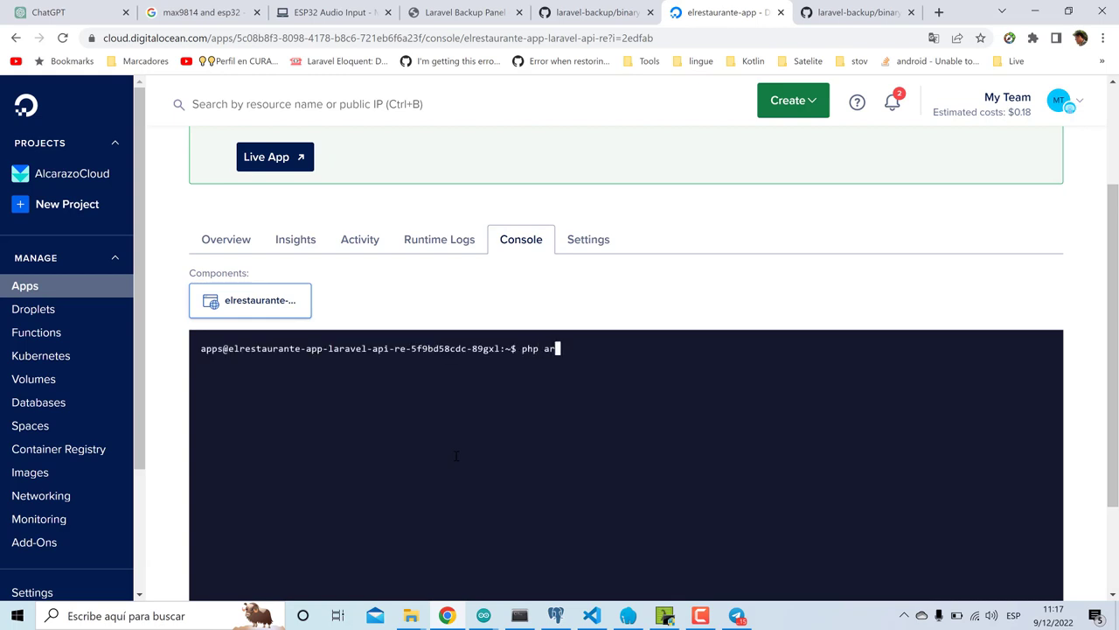
{"action": "type", "text": "tisan optimize"}
{"action": "key", "text": "Return"}
{"action": "key", "text": "Up"}
{"action": "key", "text": "BackSpace"}
{"action": "key", "text": "BackSpace"}
{"action": "key", "text": "BackSpace"}
{"action": "key", "text": "BackSpace"}
{"action": "key", "text": "BackSpace"}
{"action": "key", "text": "BackSpace"}
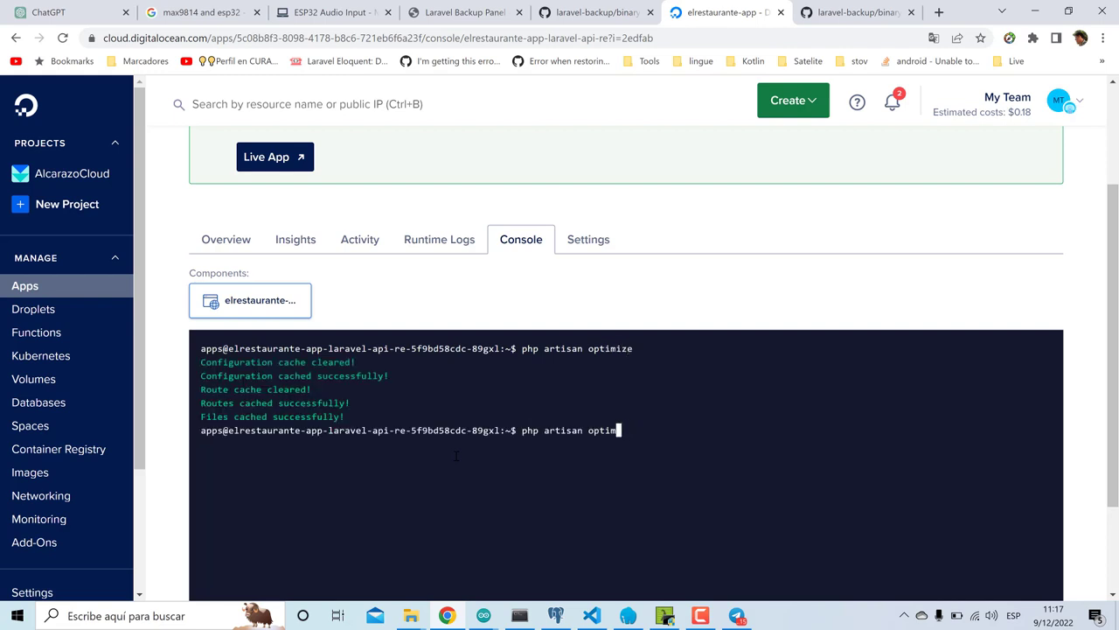
{"action": "key", "text": "BackSpace"}
{"action": "key", "text": "BackSpace"}
{"action": "type", "text": "view:clear"}
{"action": "key", "text": "Return"}
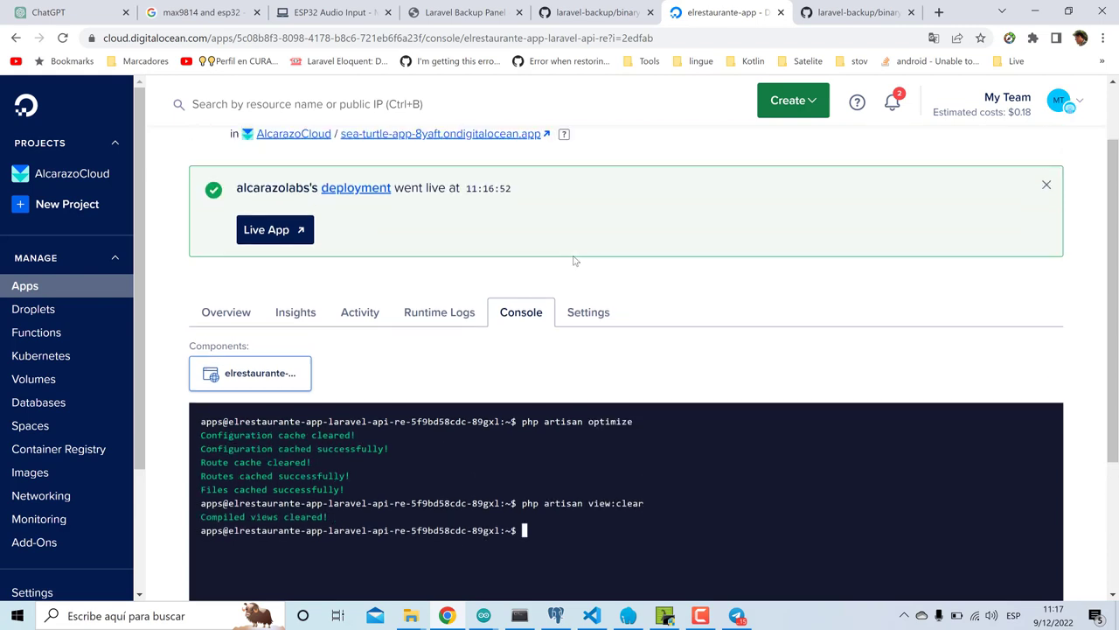
{"action": "scroll", "coordinate": [489, 201], "scroll_direction": "up", "scroll_amount": 1}
- Open the live app in a new tab and log in with the admin account's credentials
{"action": "left_click", "coordinate": [460, 171]}
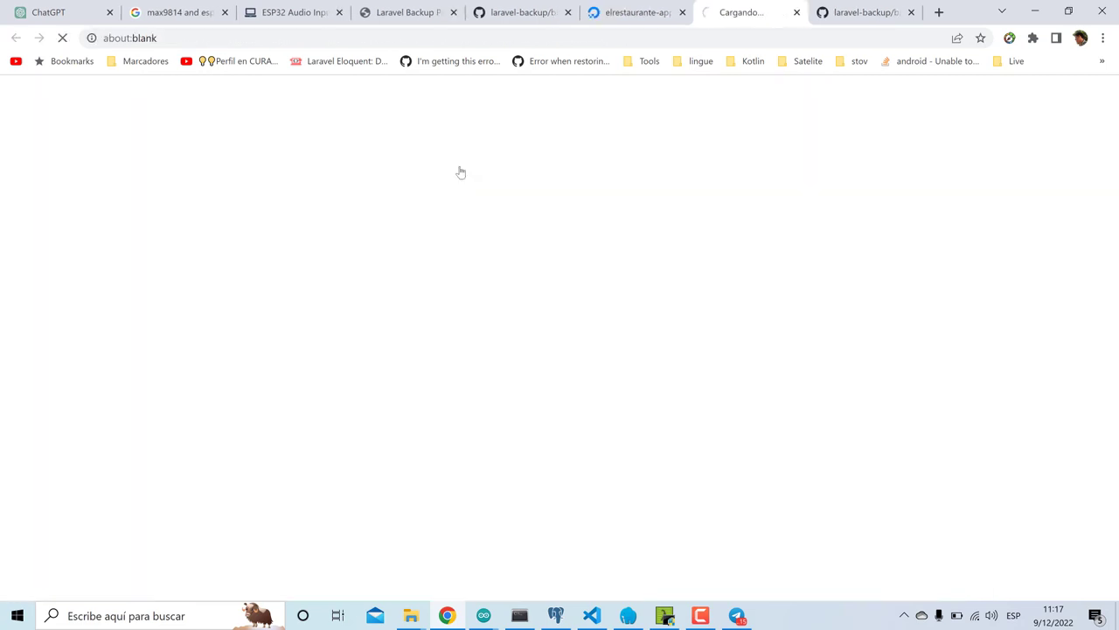
{"action": "left_click", "coordinate": [1025, 101]}
{"action": "left_click", "coordinate": [661, 180]}
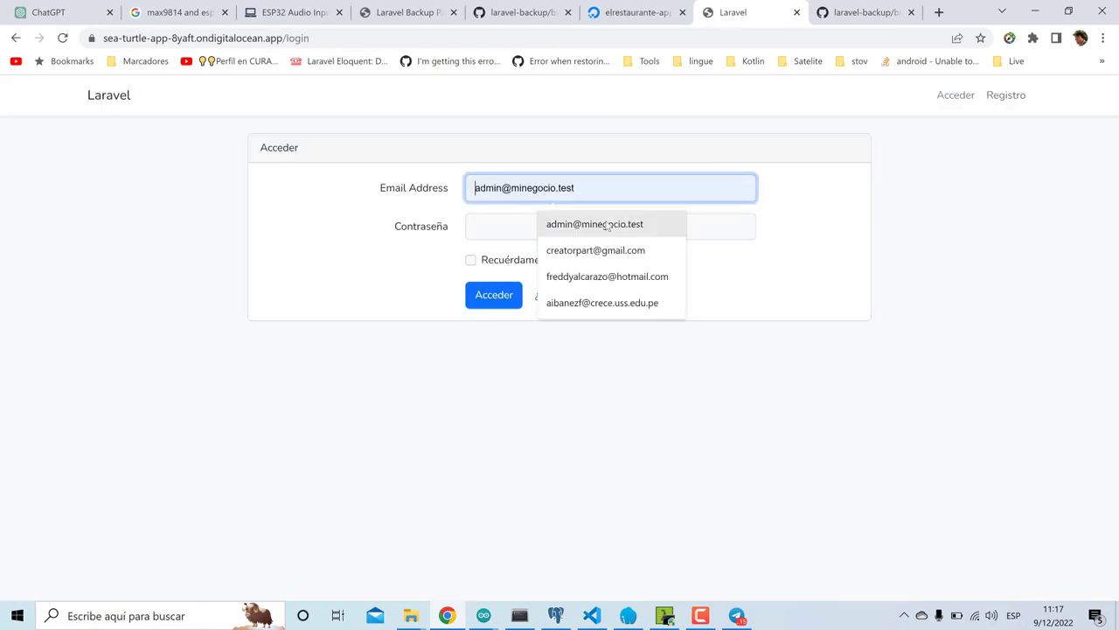
{"action": "left_click", "coordinate": [607, 222]}
{"action": "type", "text": "••"}
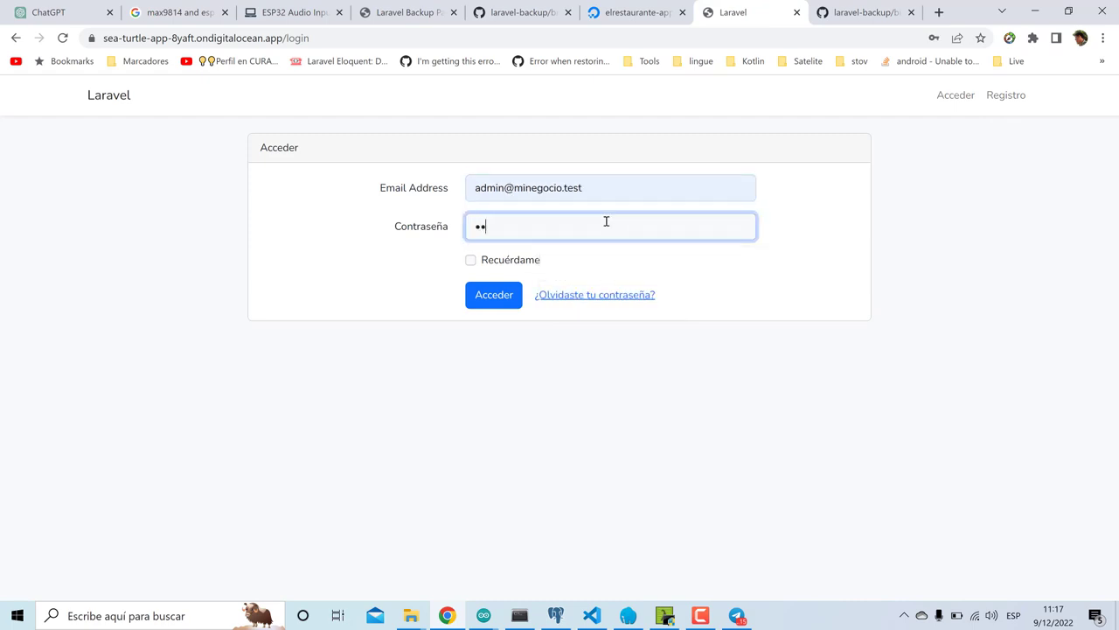
{"action": "type", "text": "•••••••"}
{"action": "key", "text": "Return"}
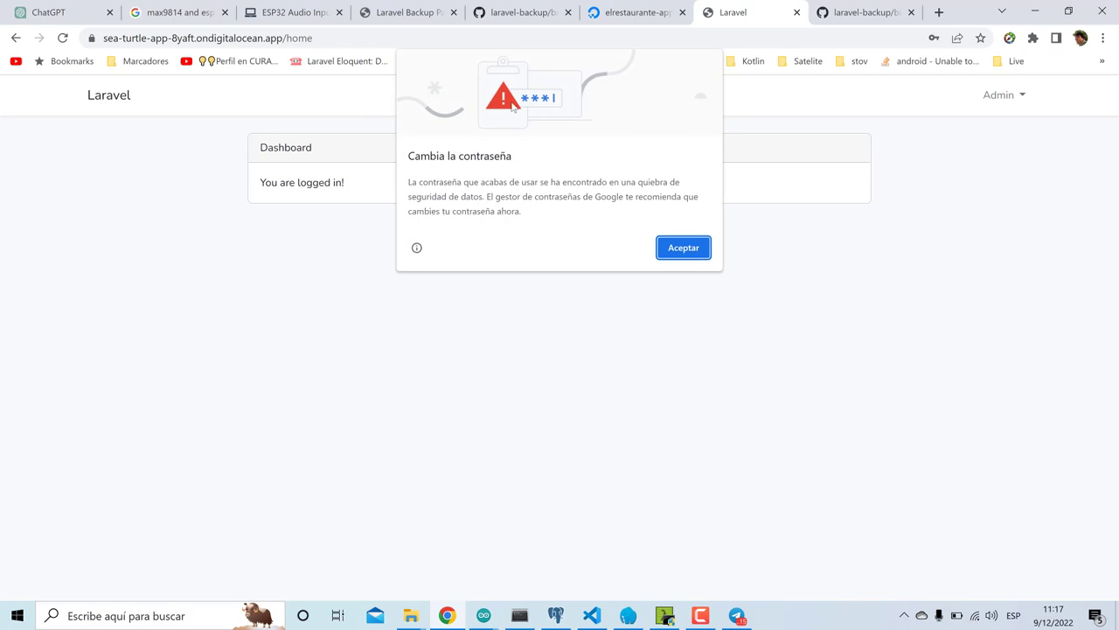
{"action": "left_click", "coordinate": [684, 247]}
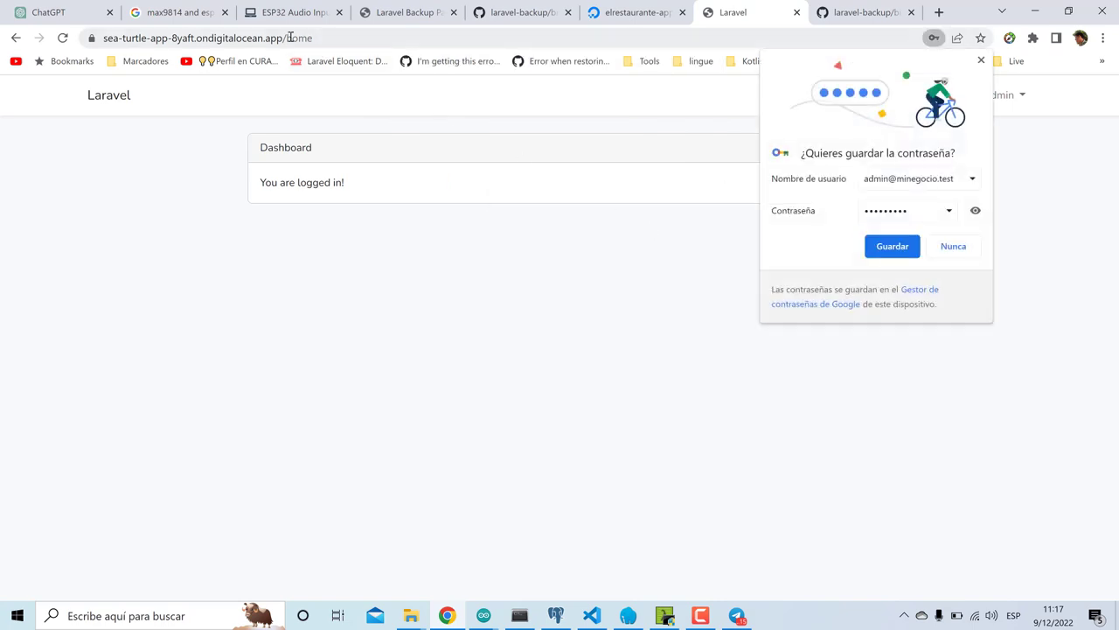
- Load the /backup page and start a Create database backup run
{"action": "double_click", "coordinate": [448, 43]}
{"action": "type", "text": "backup"}
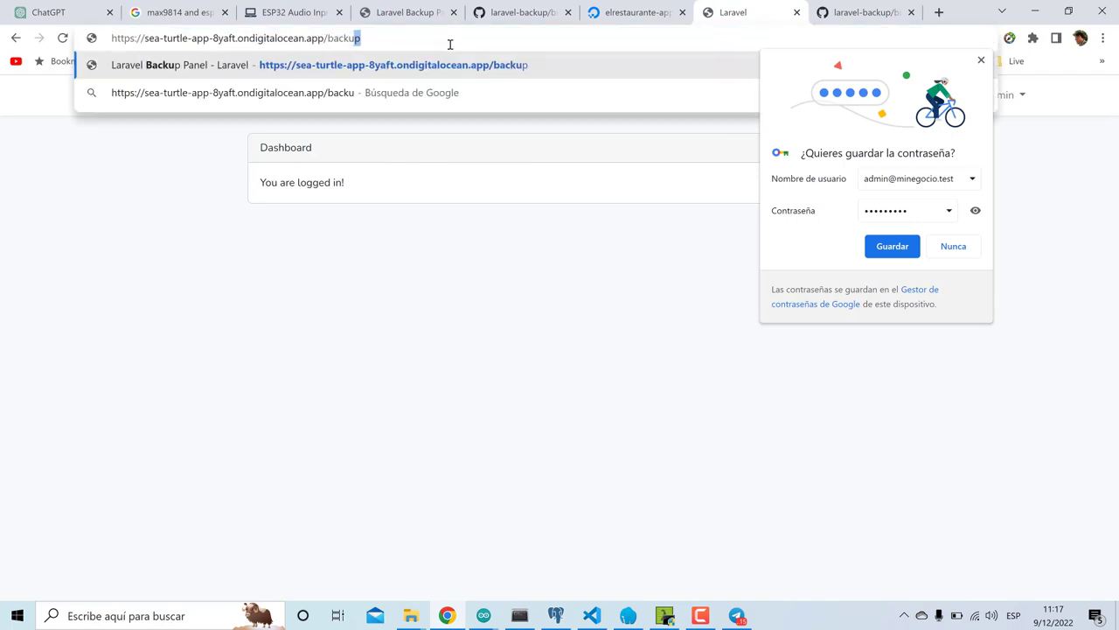
{"action": "key", "text": "Return"}
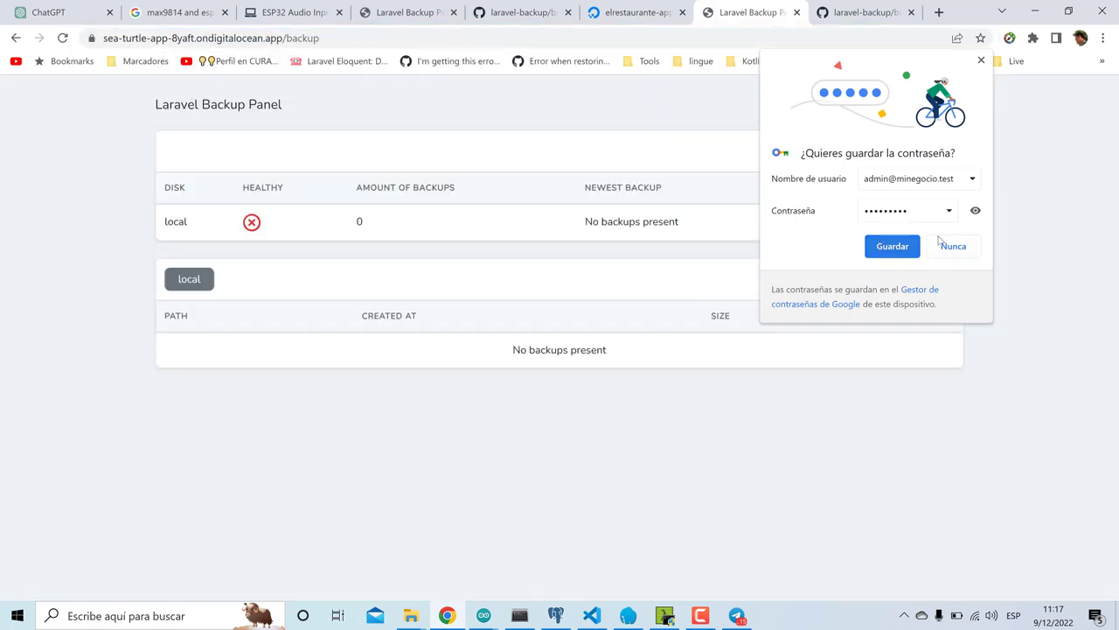
{"action": "left_click", "coordinate": [941, 245]}
{"action": "left_click", "coordinate": [946, 103]}
{"action": "left_click", "coordinate": [932, 127]}
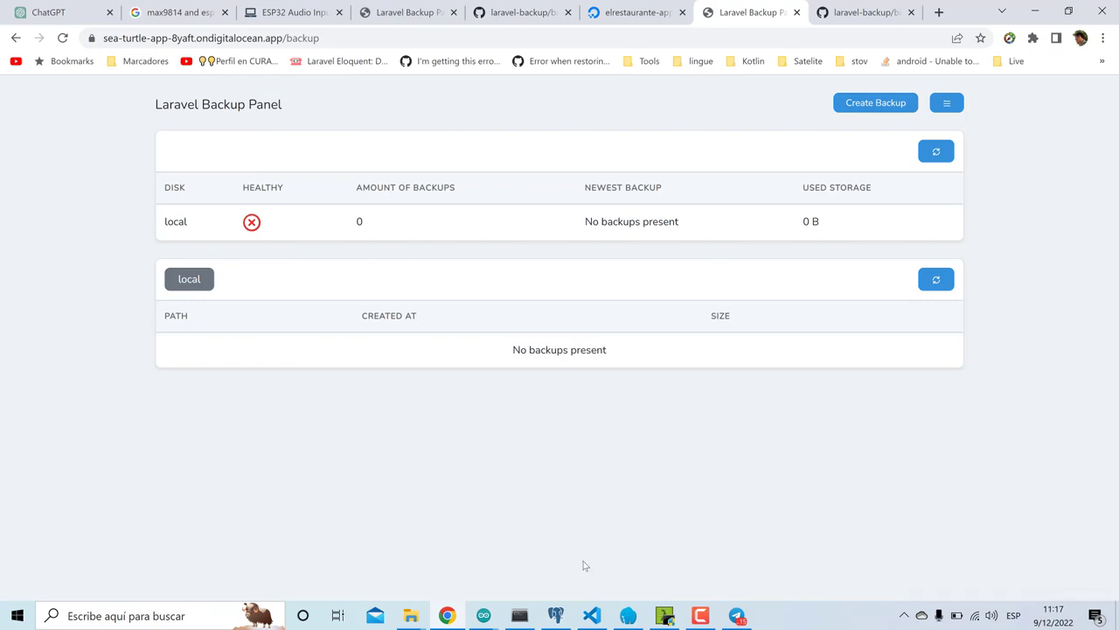
{"action": "left_click", "coordinate": [592, 615]}
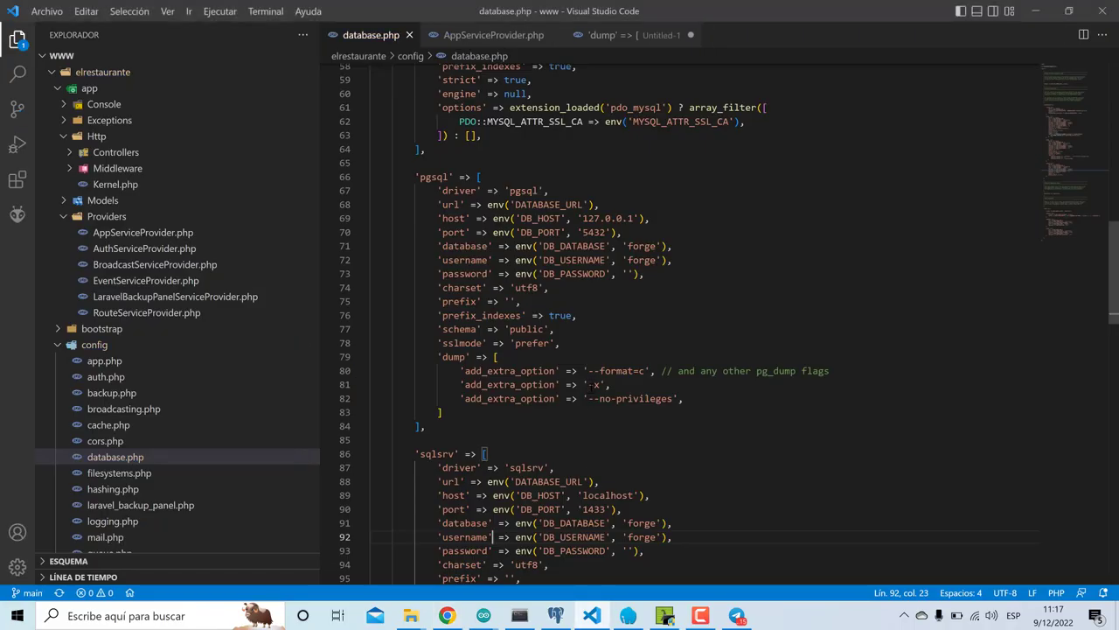
- Review the pgsql dump options, then refresh the backup list to show the 32.76 KB only-db zip
{"action": "scroll", "coordinate": [682, 324], "scroll_direction": "down", "scroll_amount": 2}
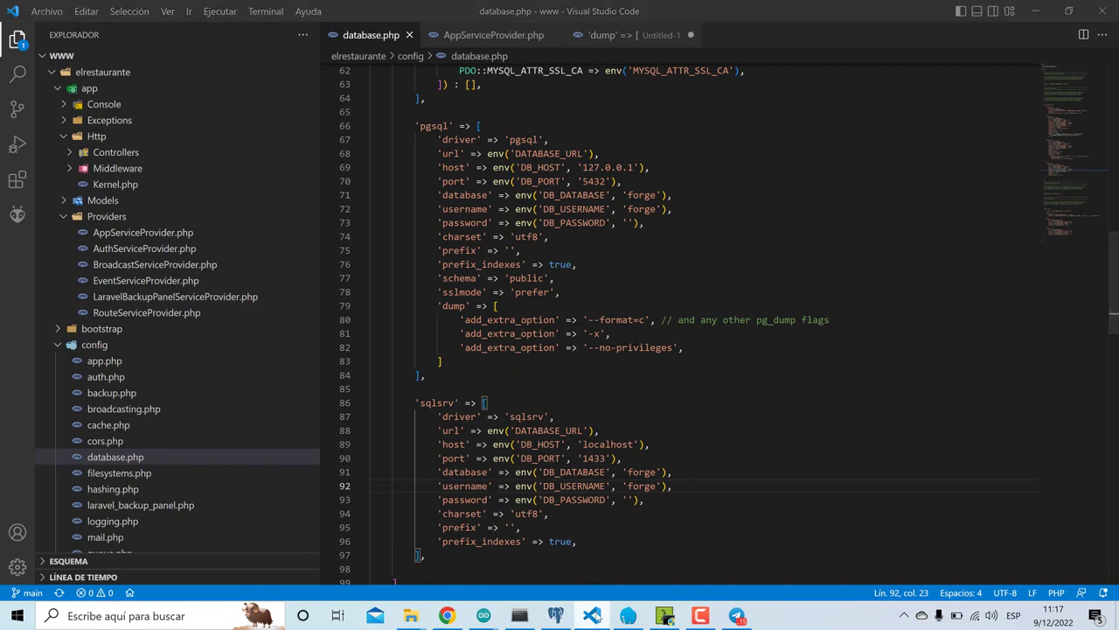
{"action": "key", "text": "alt+Tab"}
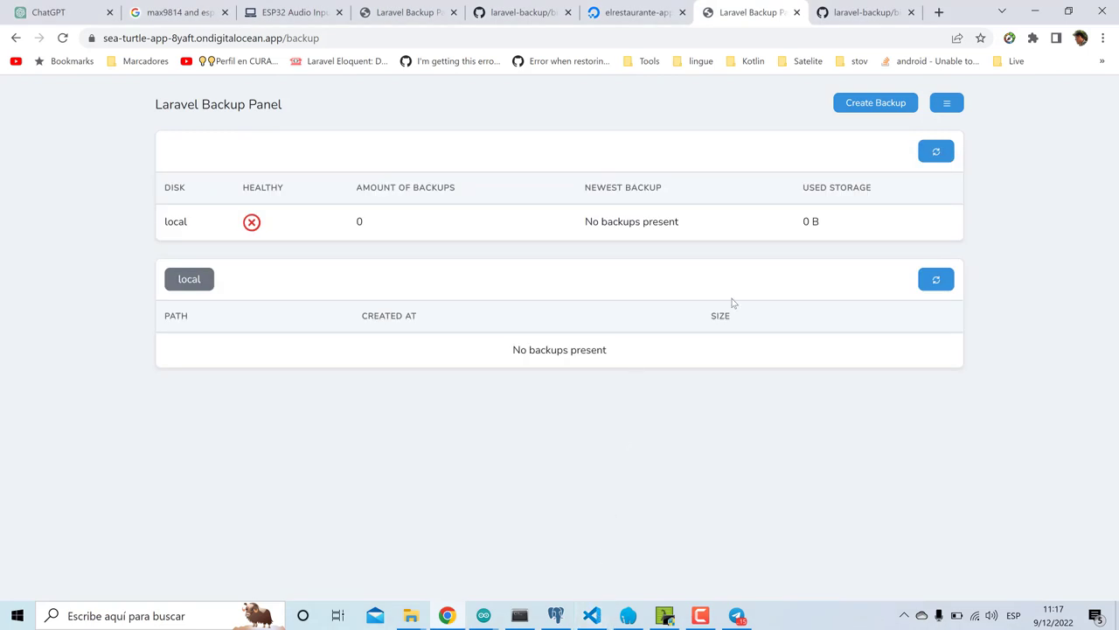
{"action": "left_click", "coordinate": [932, 283]}
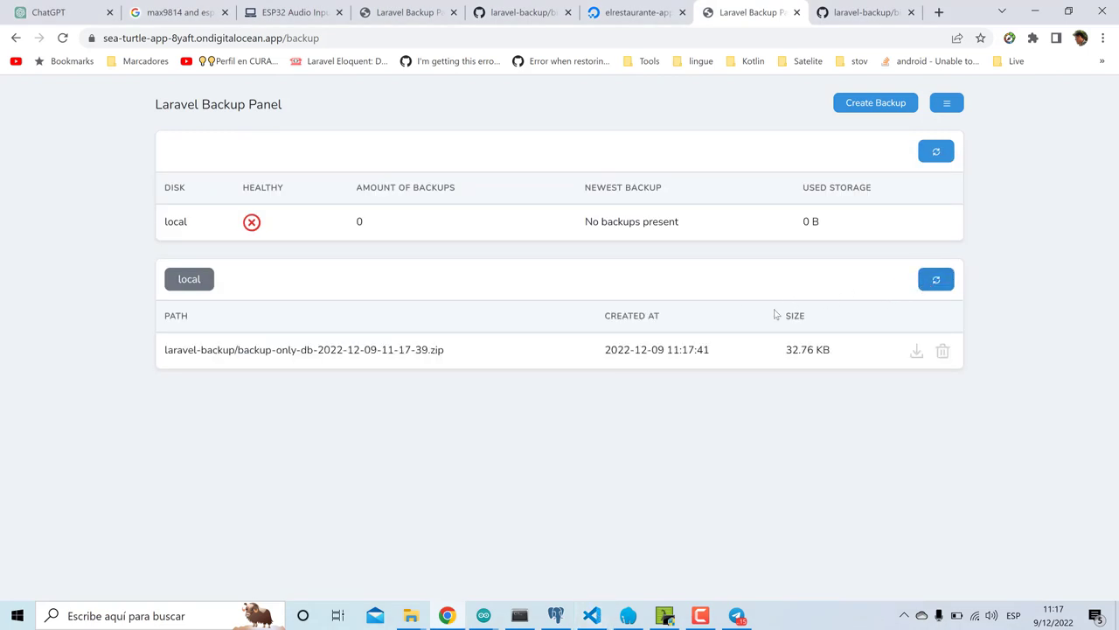
{"action": "left_click", "coordinate": [556, 616]}
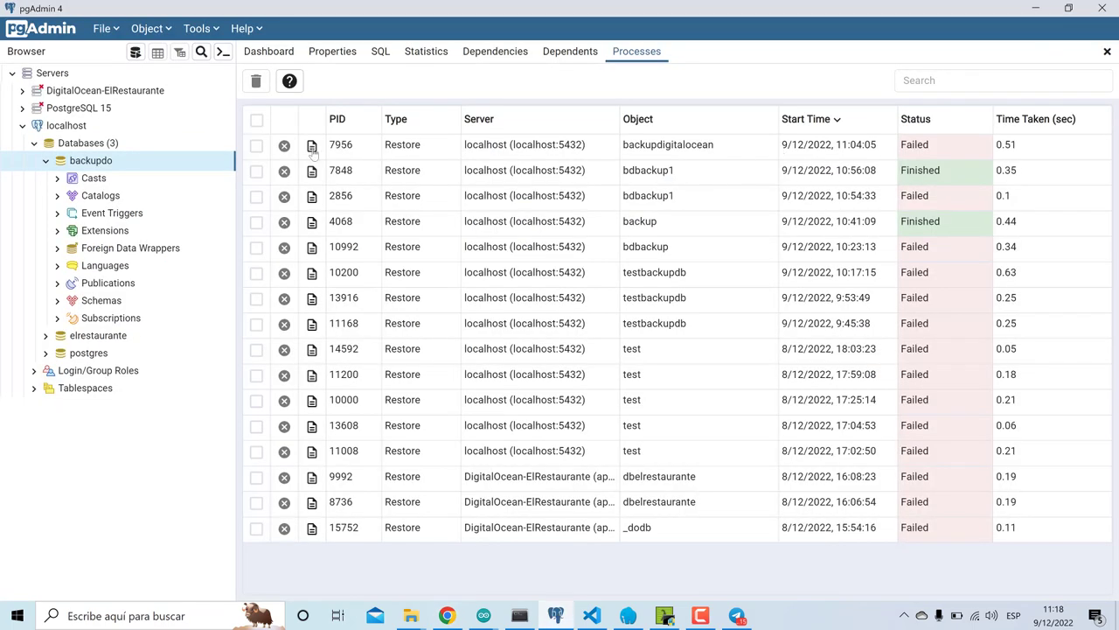
- Inspect the failed PID 7956 restore log showing the missing 'dbelrestaurante' role, then close it
{"action": "left_click", "coordinate": [312, 145]}
{"action": "scroll", "coordinate": [614, 301], "scroll_direction": "down", "scroll_amount": 1}
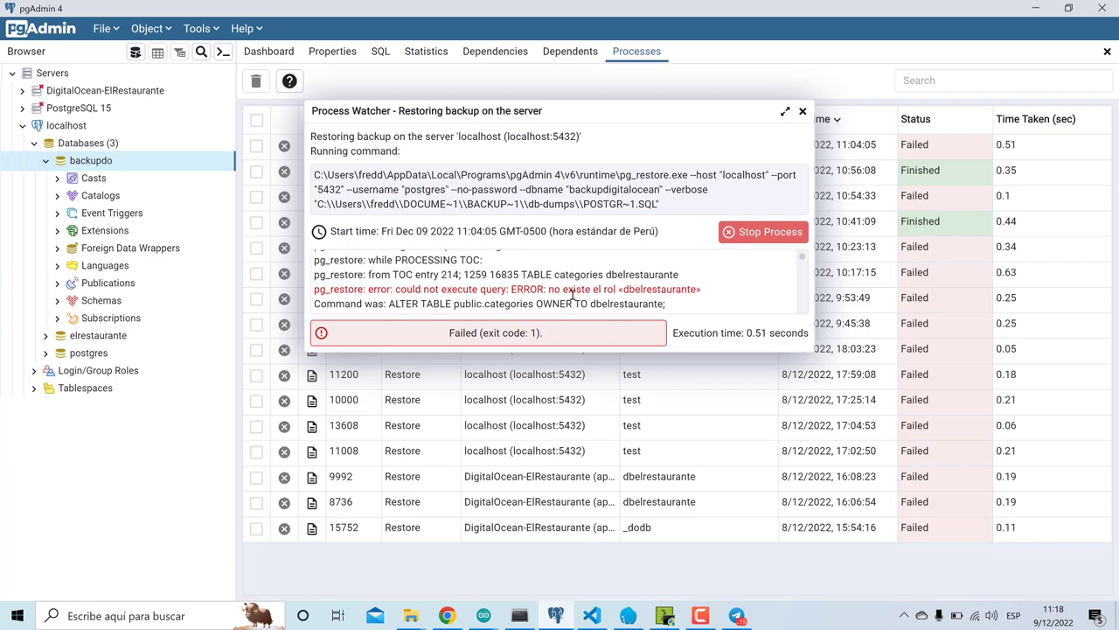
{"action": "left_click", "coordinate": [803, 112]}
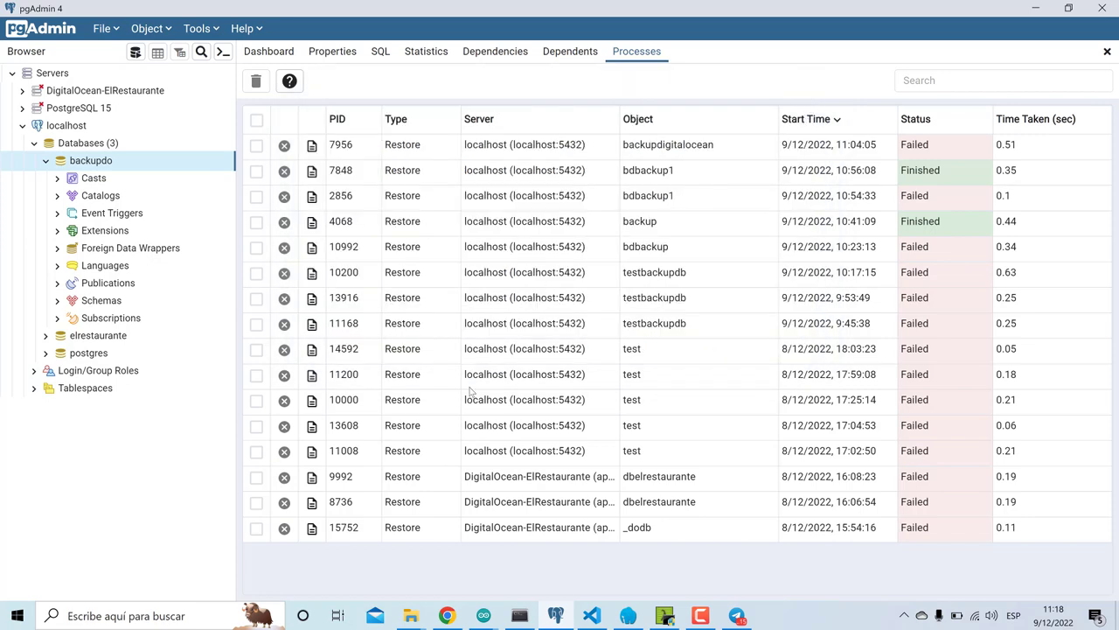
{"action": "left_click", "coordinate": [447, 616]}
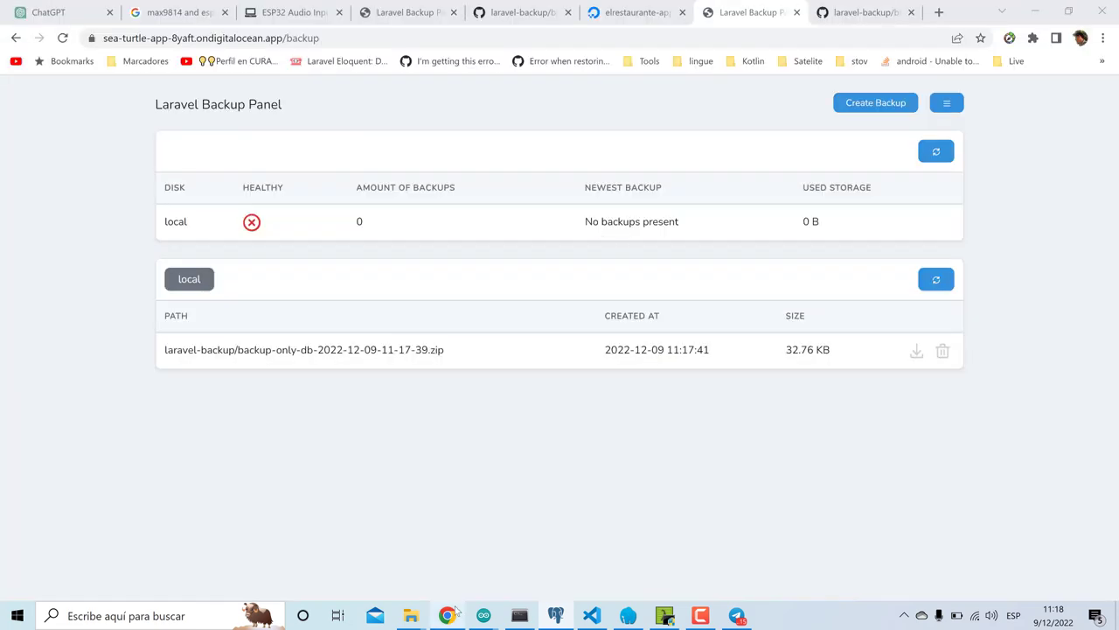
{"action": "left_click", "coordinate": [916, 353]}
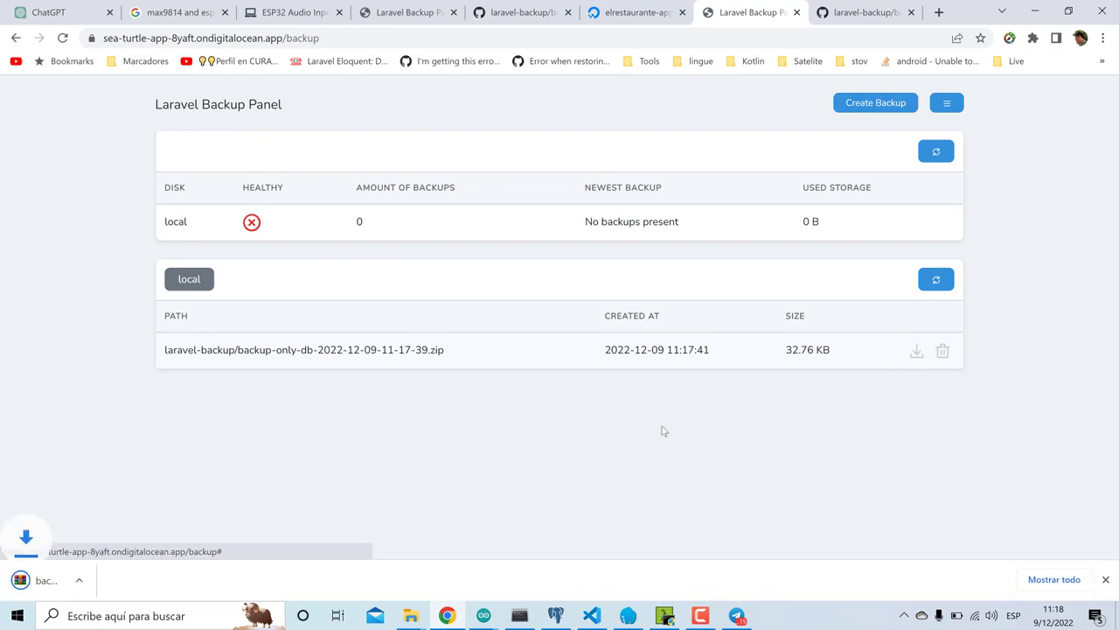
{"action": "left_click", "coordinate": [937, 281]}
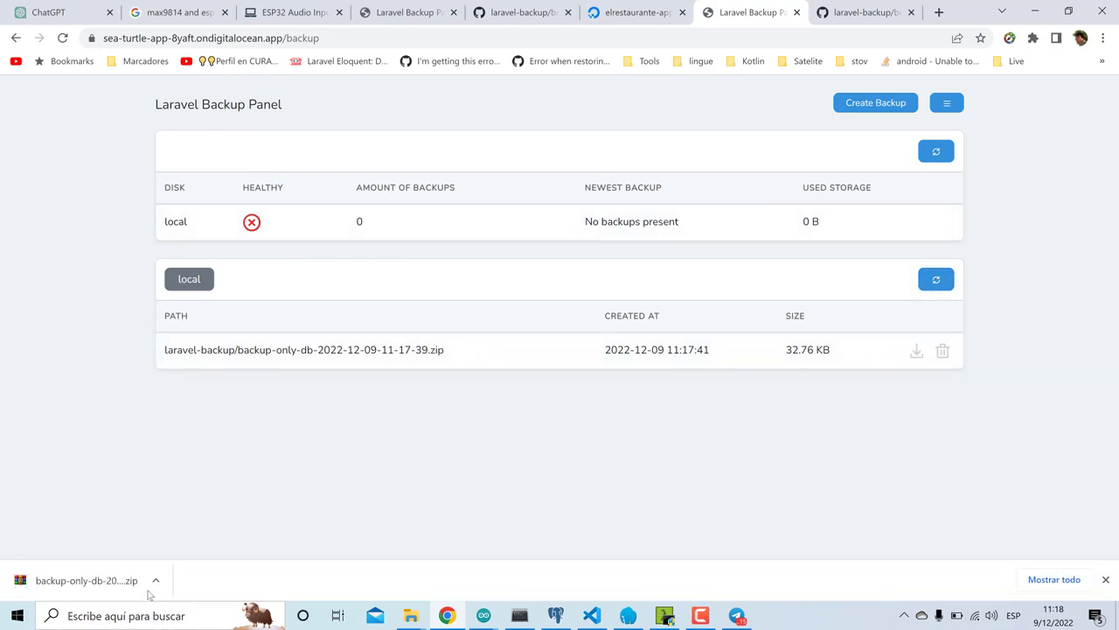
{"action": "left_click", "coordinate": [158, 580]}
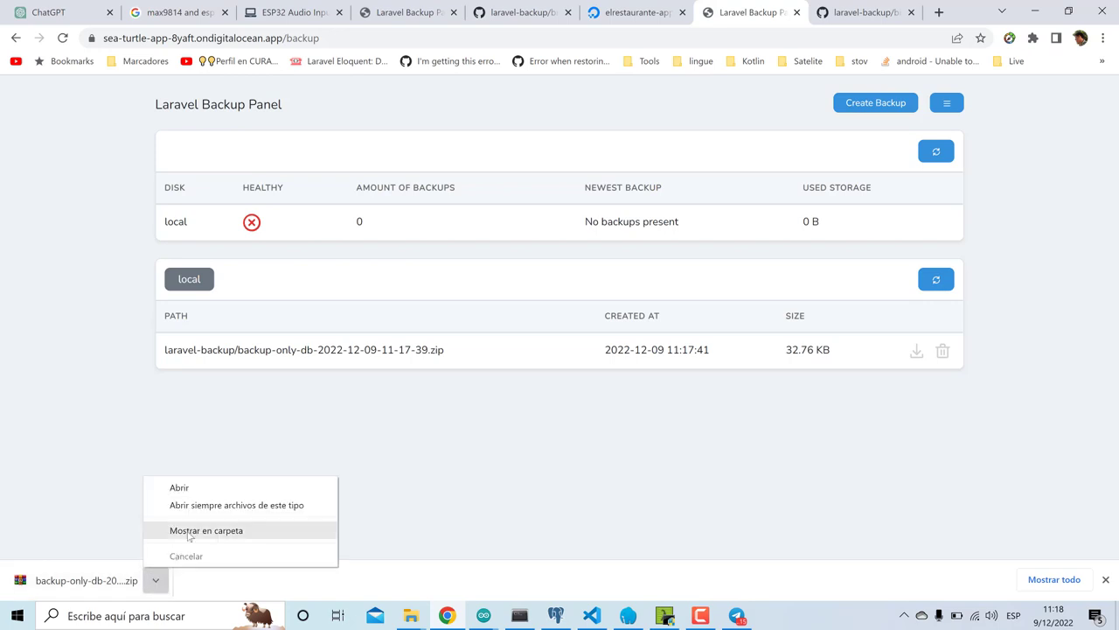
{"action": "left_click", "coordinate": [206, 530]}
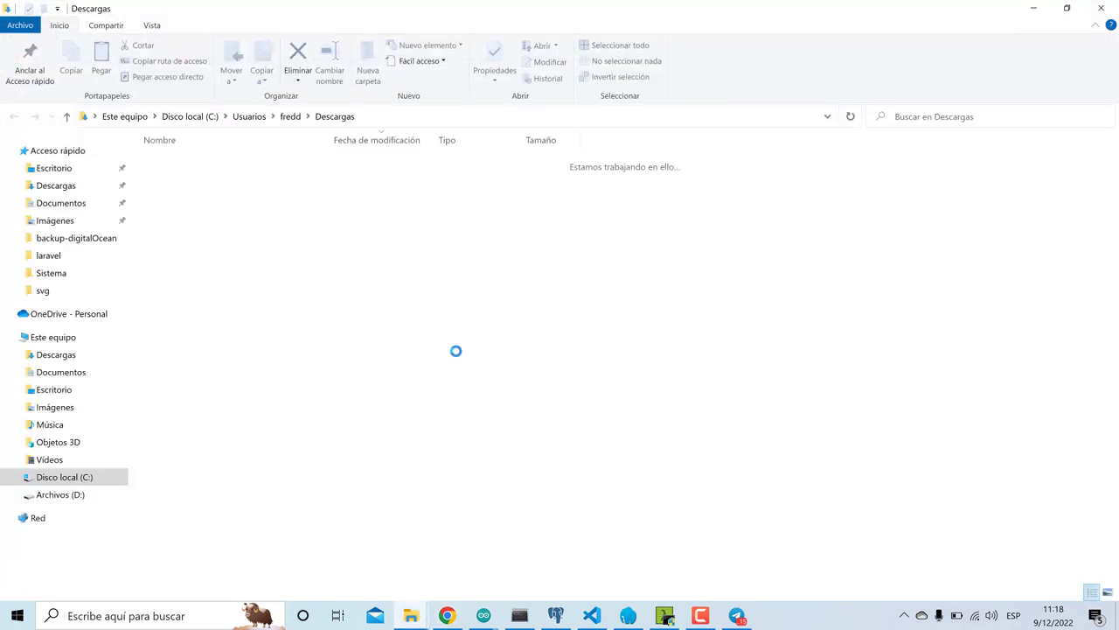
- Paste the backup zip into Documentos > backup-digitalOcean and extract it there
{"action": "left_click", "coordinate": [87, 371]}
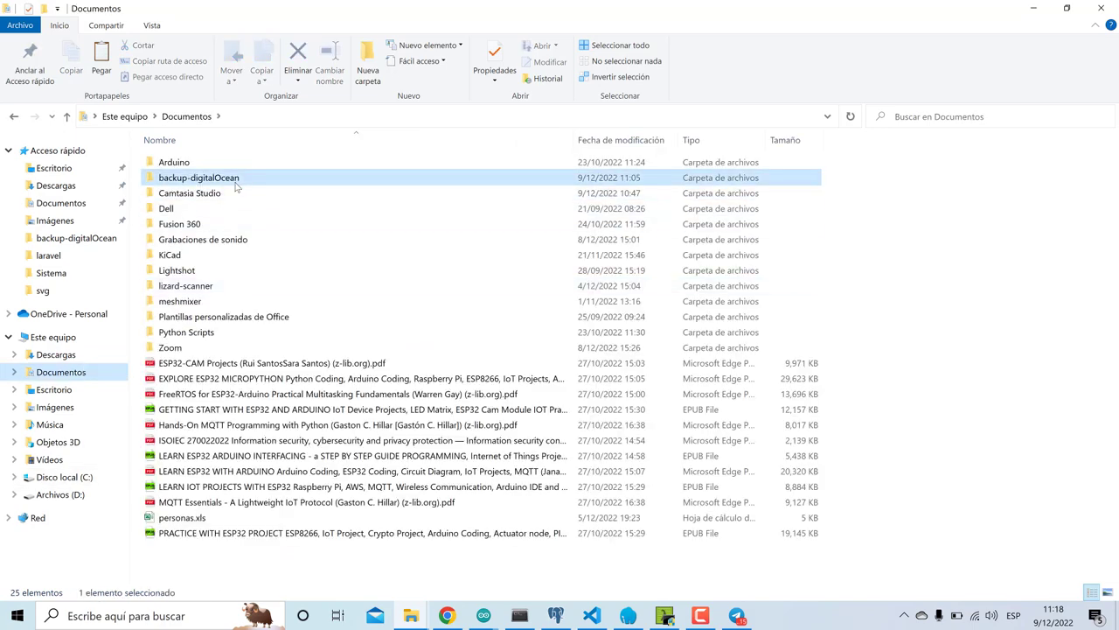
{"action": "double_click", "coordinate": [210, 177]}
{"action": "key", "text": "ctrl+v"}
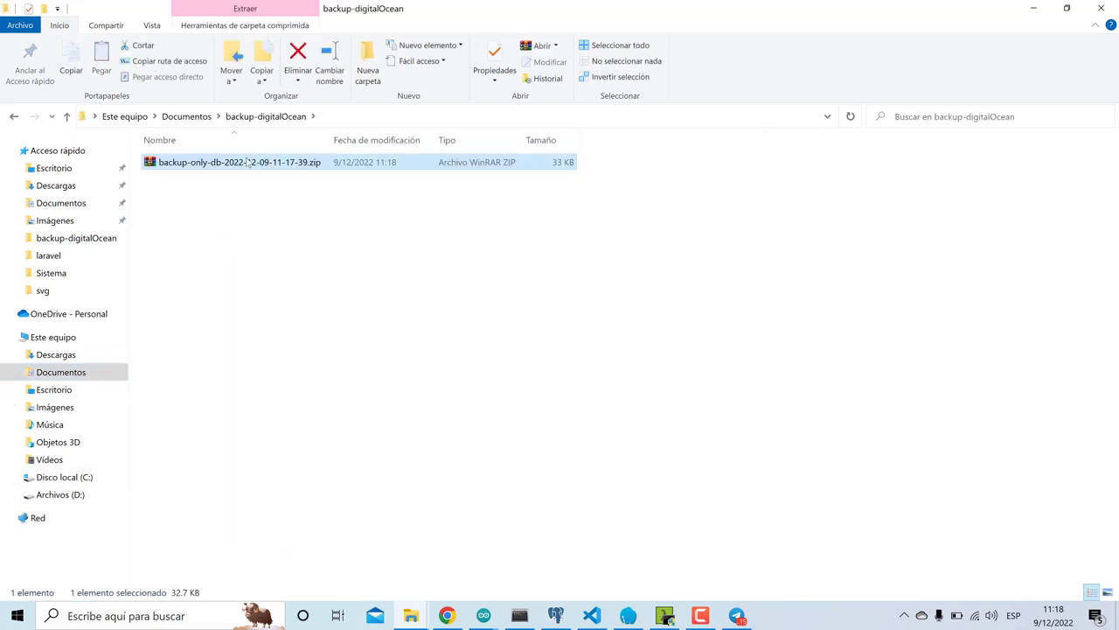
{"action": "right_click", "coordinate": [246, 170]}
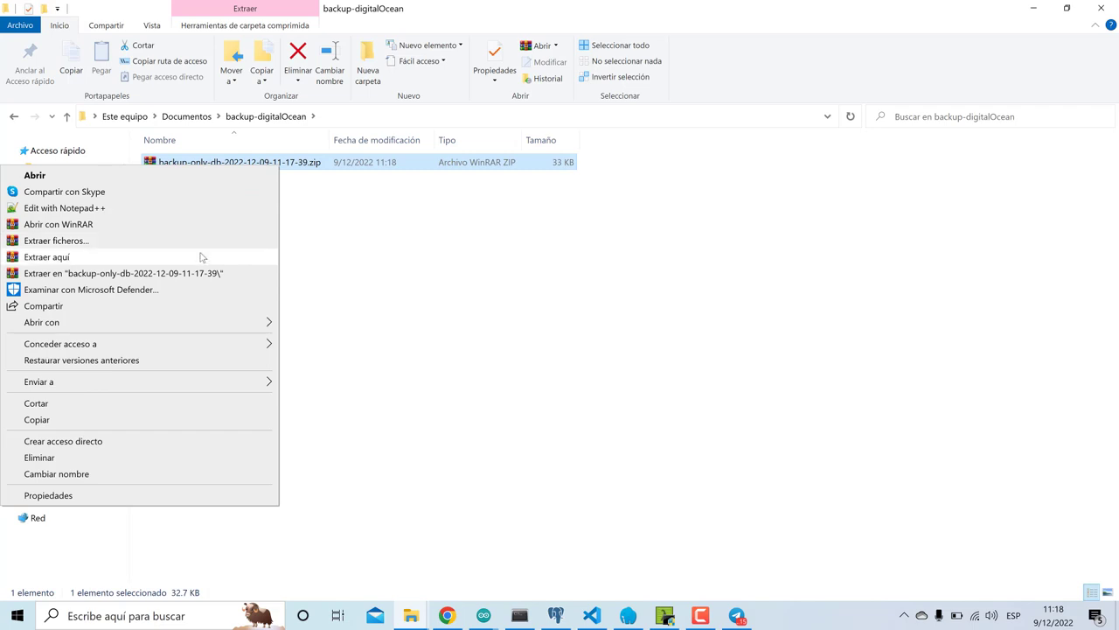
{"action": "left_click", "coordinate": [201, 257]}
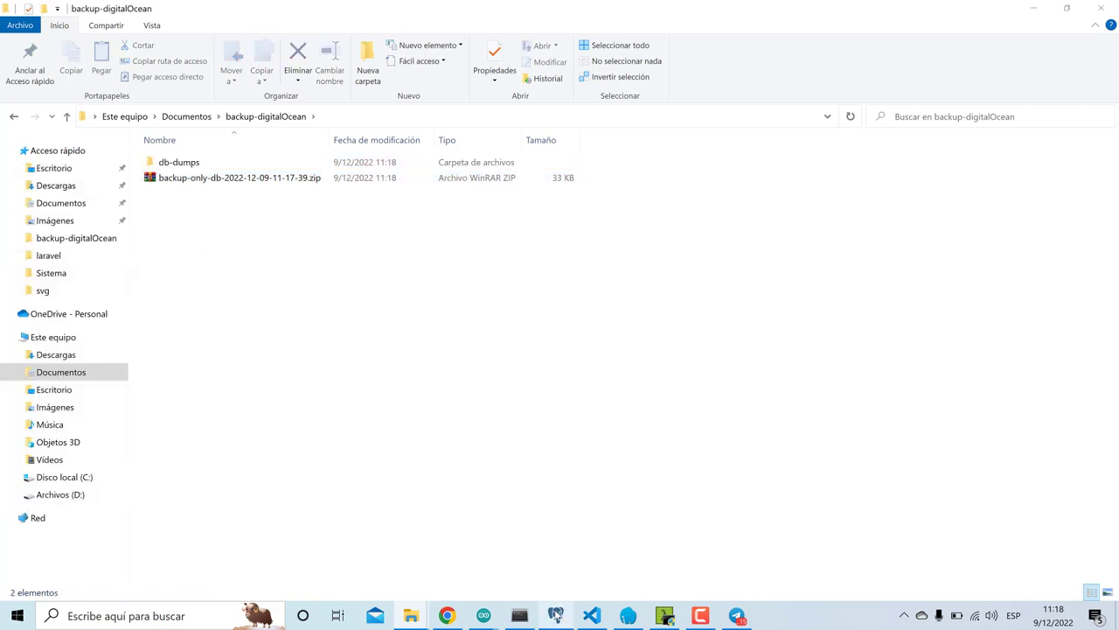
{"action": "left_click", "coordinate": [555, 616]}
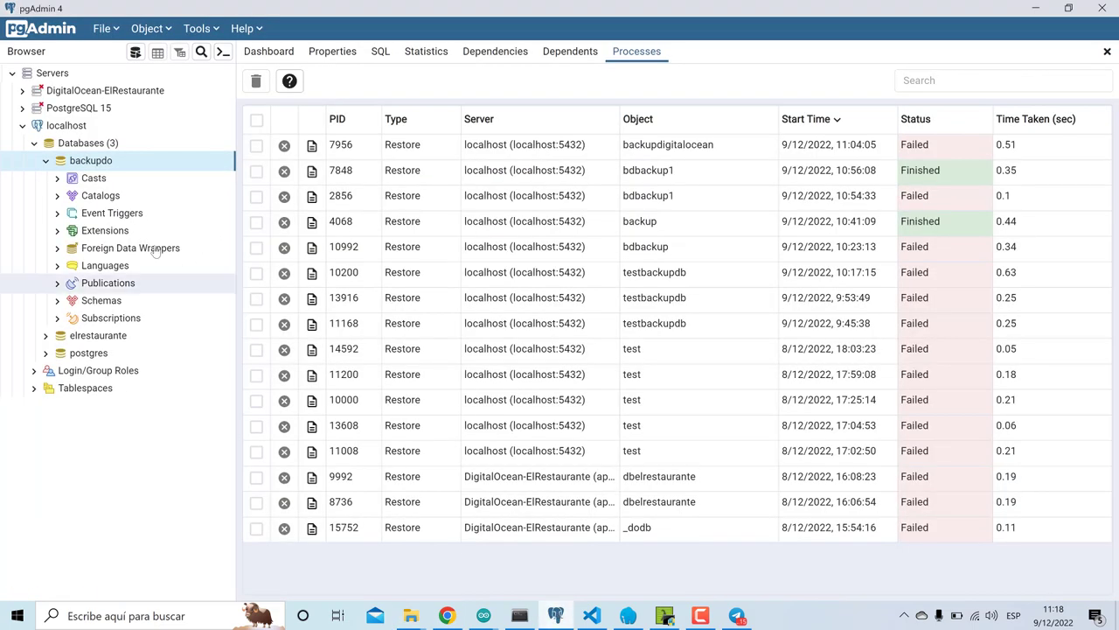
- Restore postgresql-dbelrestaurante.sql into the backupdo database
{"action": "right_click", "coordinate": [86, 166]}
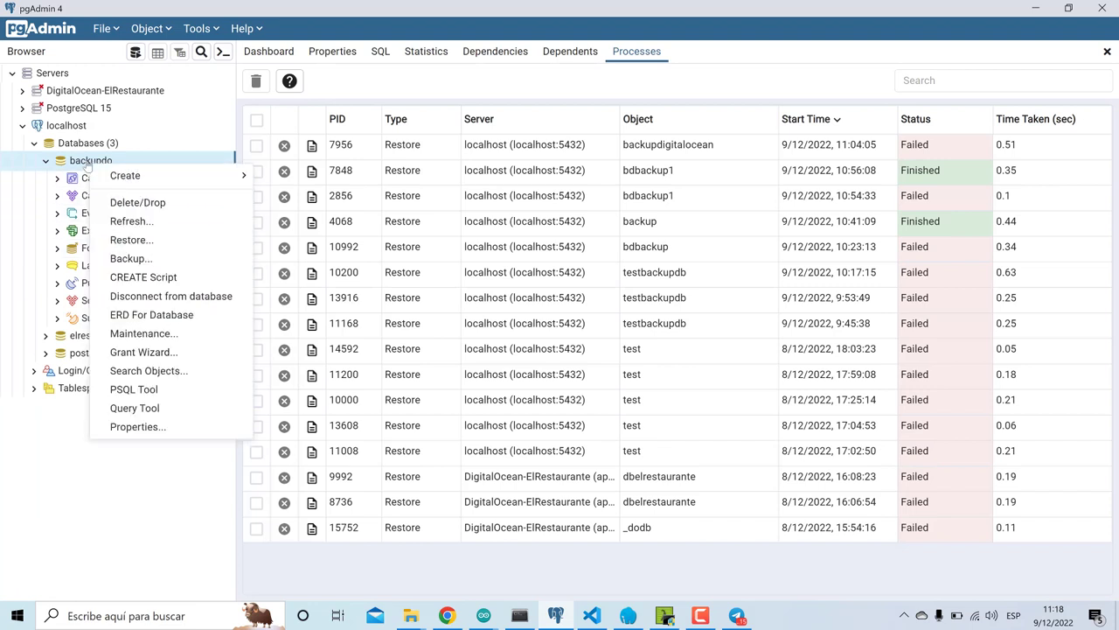
{"action": "left_click", "coordinate": [157, 241]}
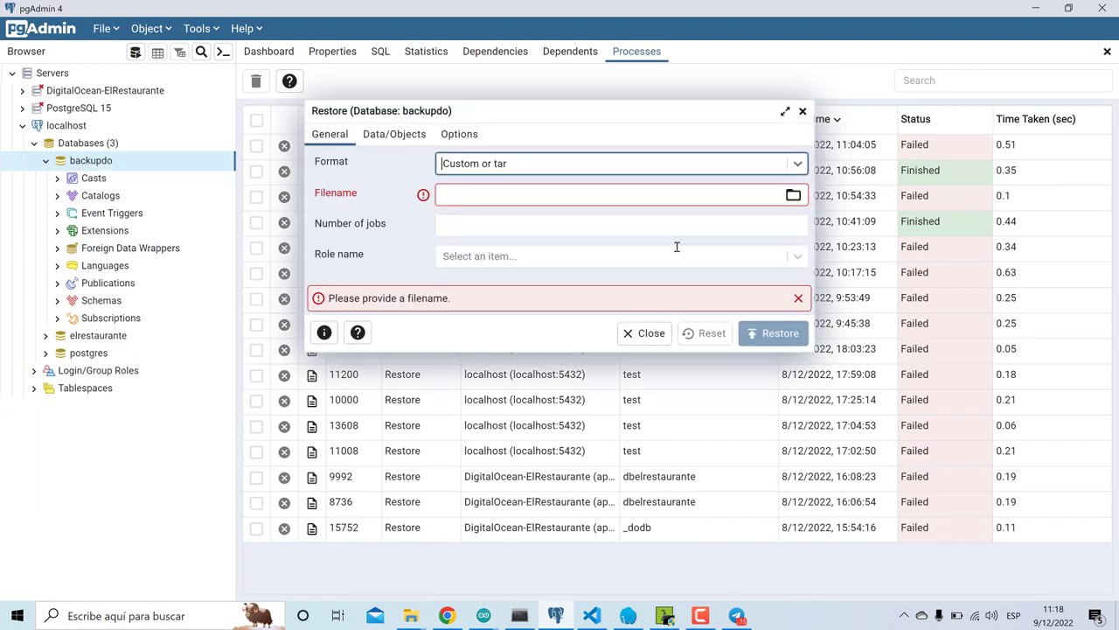
{"action": "left_click", "coordinate": [793, 195]}
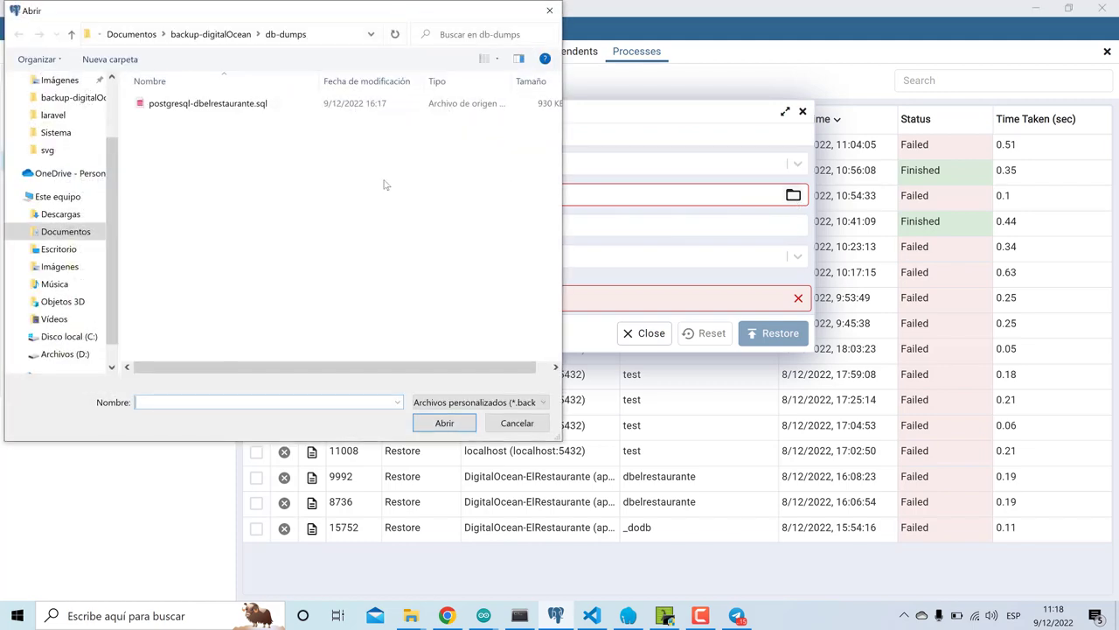
{"action": "double_click", "coordinate": [289, 105]}
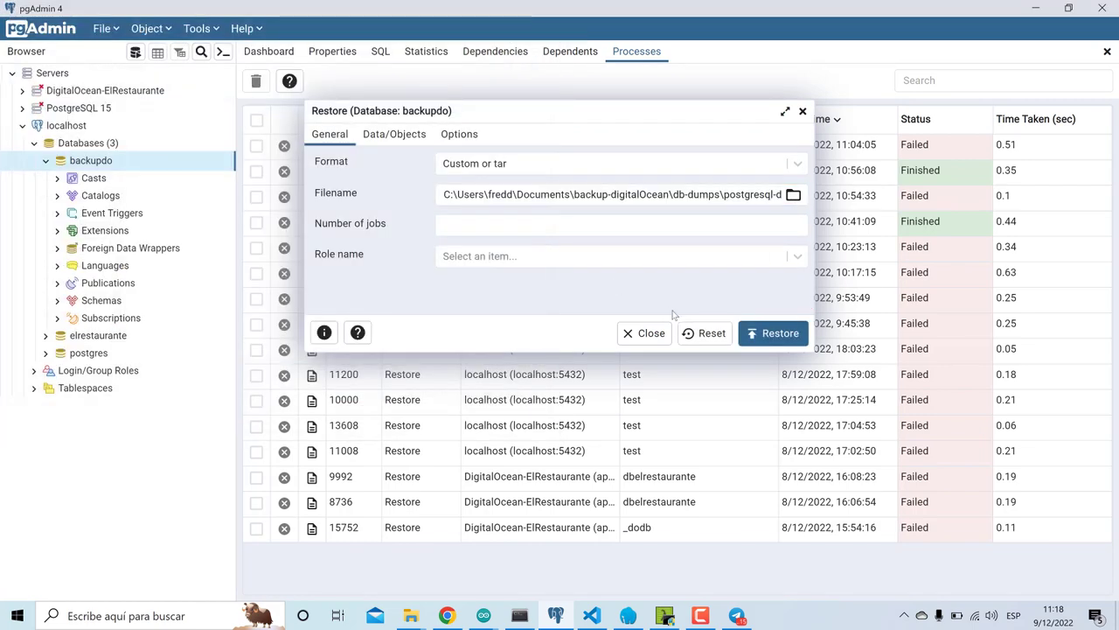
{"action": "left_click", "coordinate": [770, 327]}
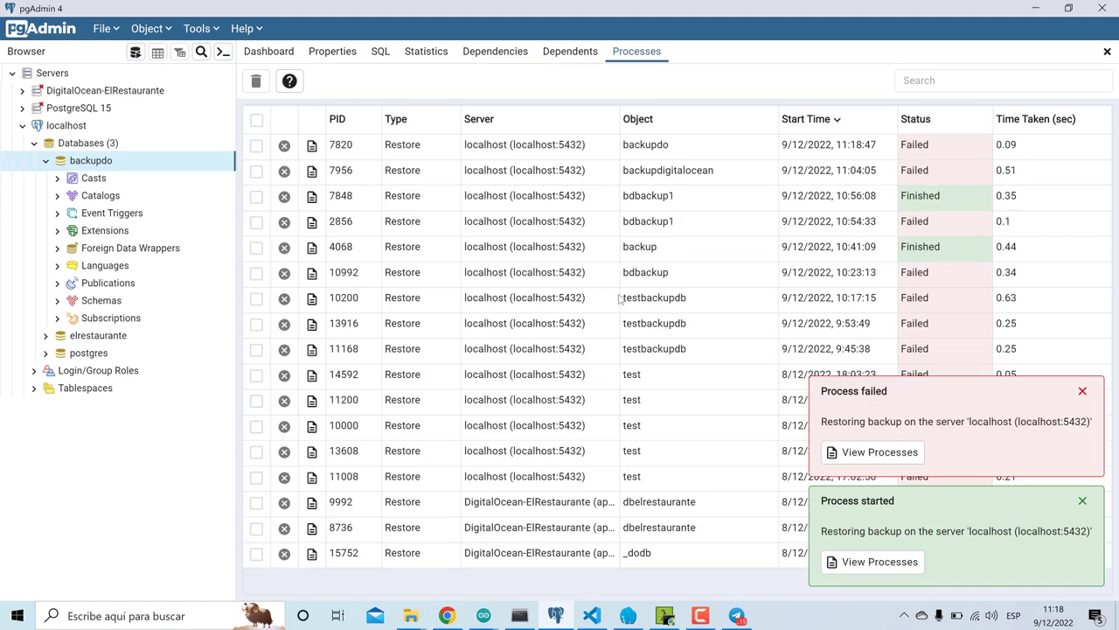
- Check the failed restore's pg_restore error about a text-format dump, then close the details
{"action": "left_click", "coordinate": [312, 145]}
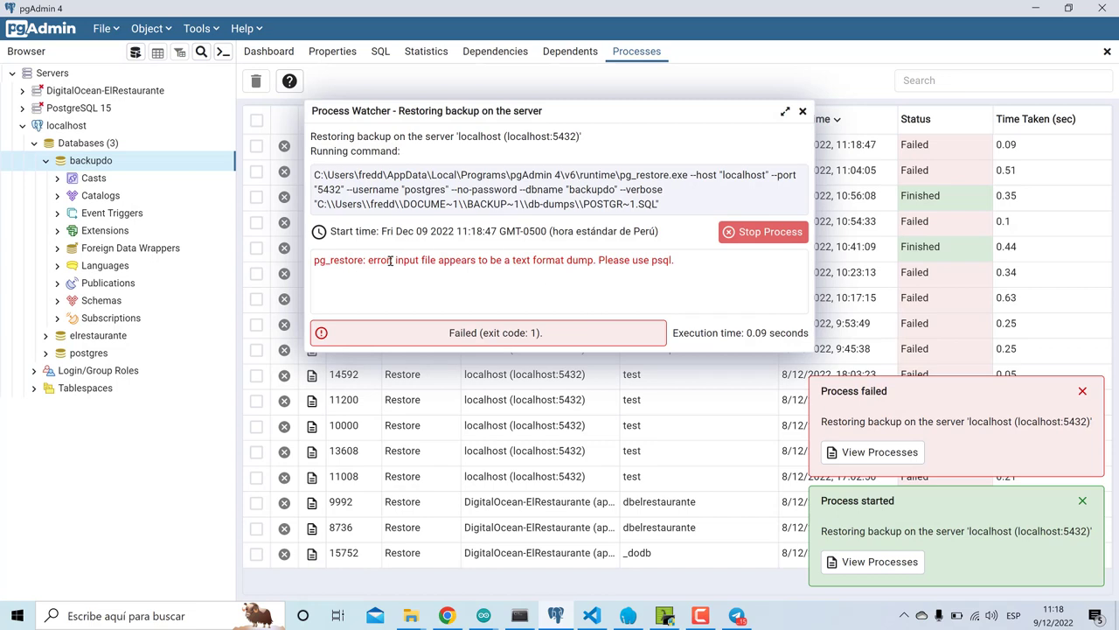
{"action": "left_click_drag", "start_coordinate": [682, 264], "coordinate": [329, 257]}
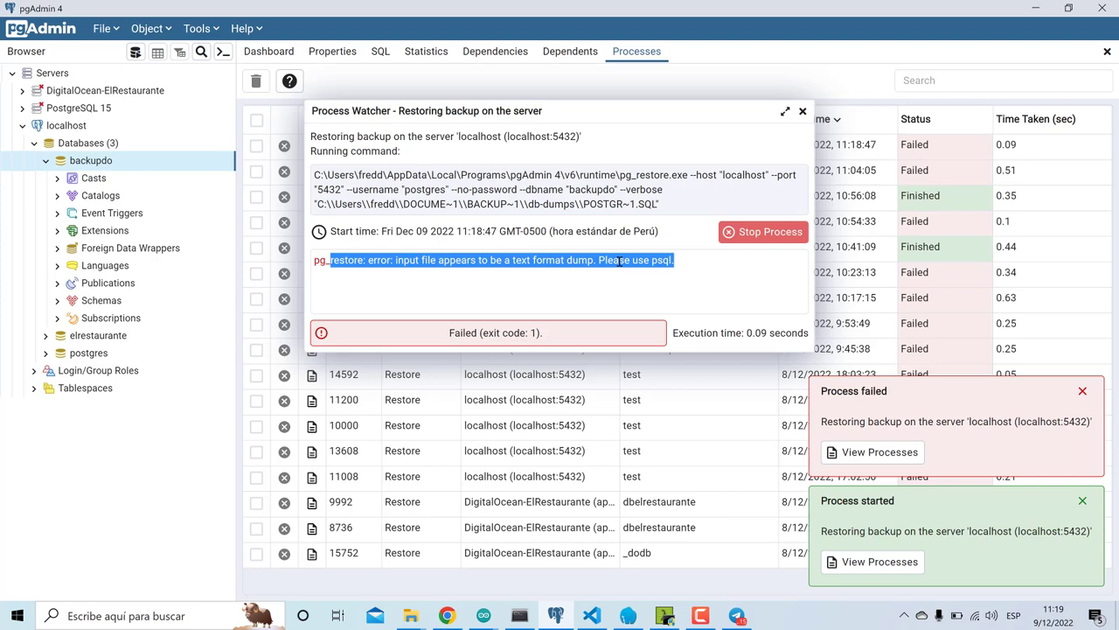
{"action": "left_click", "coordinate": [504, 286]}
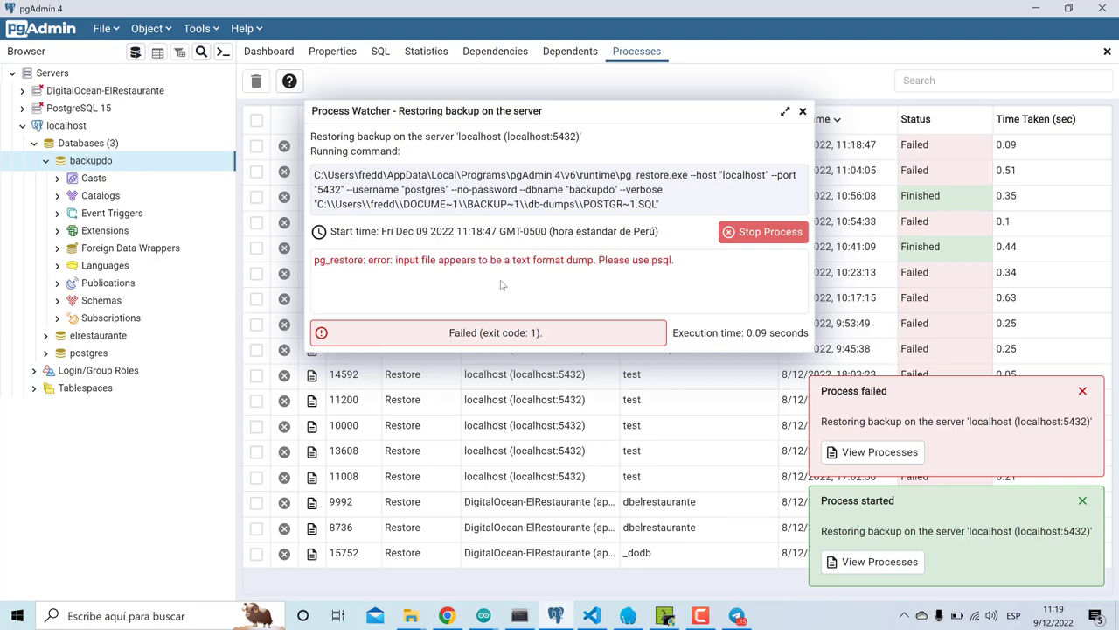
{"action": "left_click", "coordinate": [802, 111]}
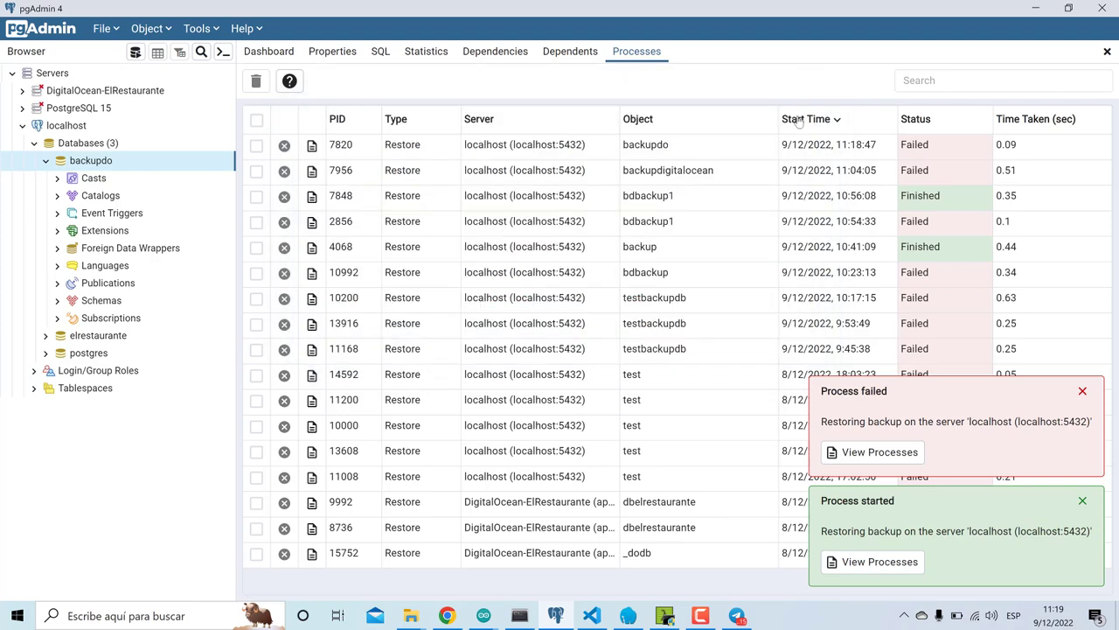
{"action": "left_click", "coordinate": [592, 615]}
- Pick out the --no-privileges and --no-owner flags in the Stack Overflow pg_restore answer
{"action": "left_click", "coordinate": [703, 616]}
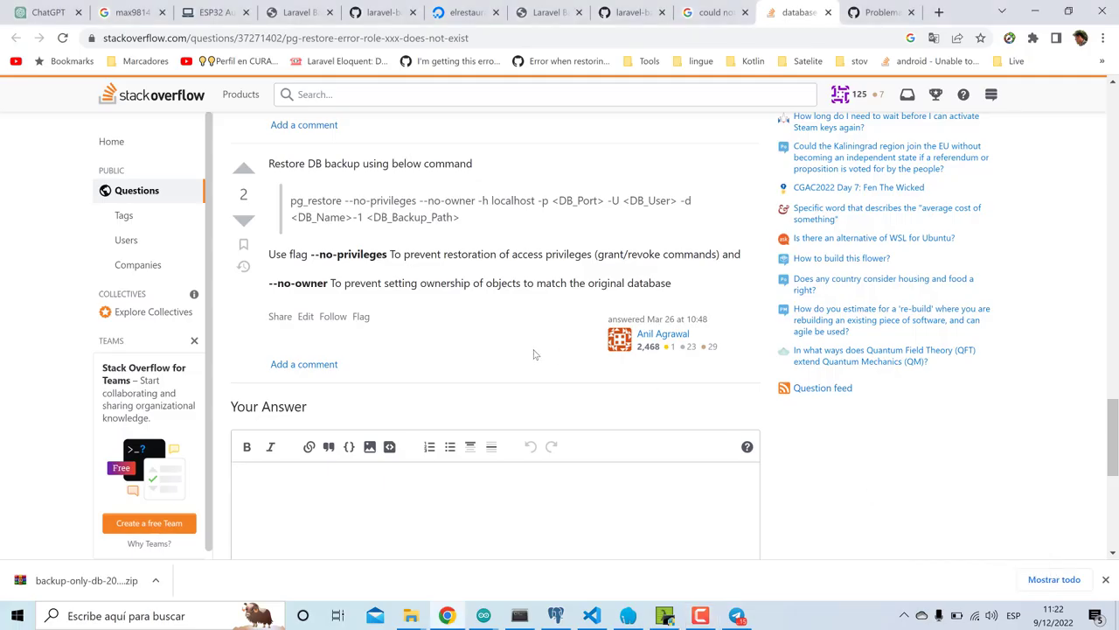
{"action": "left_click_drag", "start_coordinate": [313, 253], "coordinate": [376, 254]}
{"action": "left_click_drag", "start_coordinate": [273, 284], "coordinate": [335, 282]}
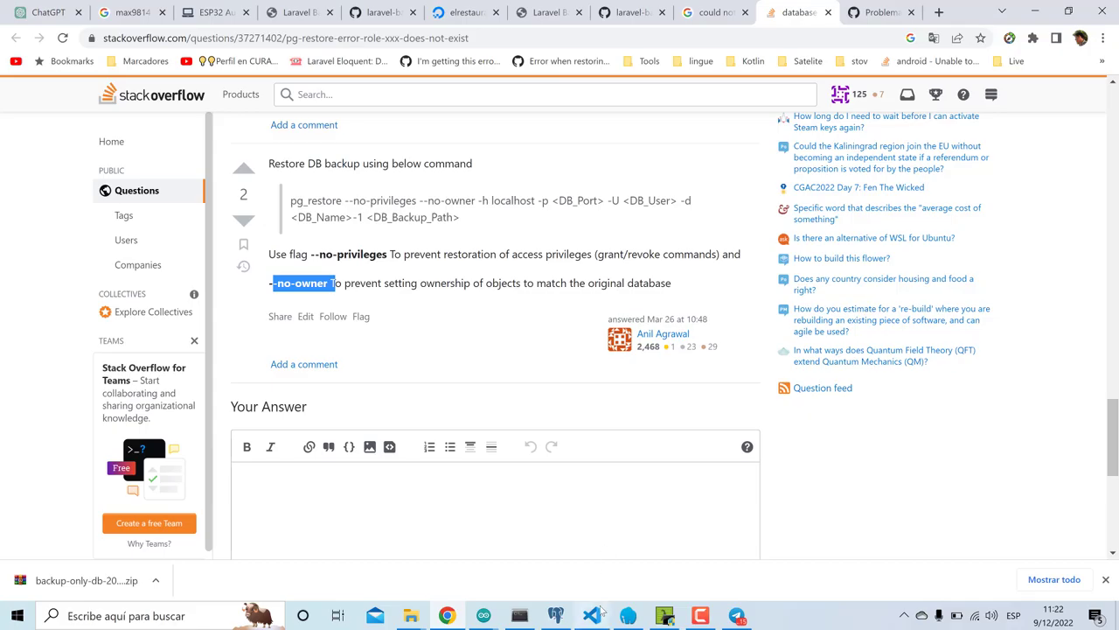
{"action": "left_click", "coordinate": [600, 600]}
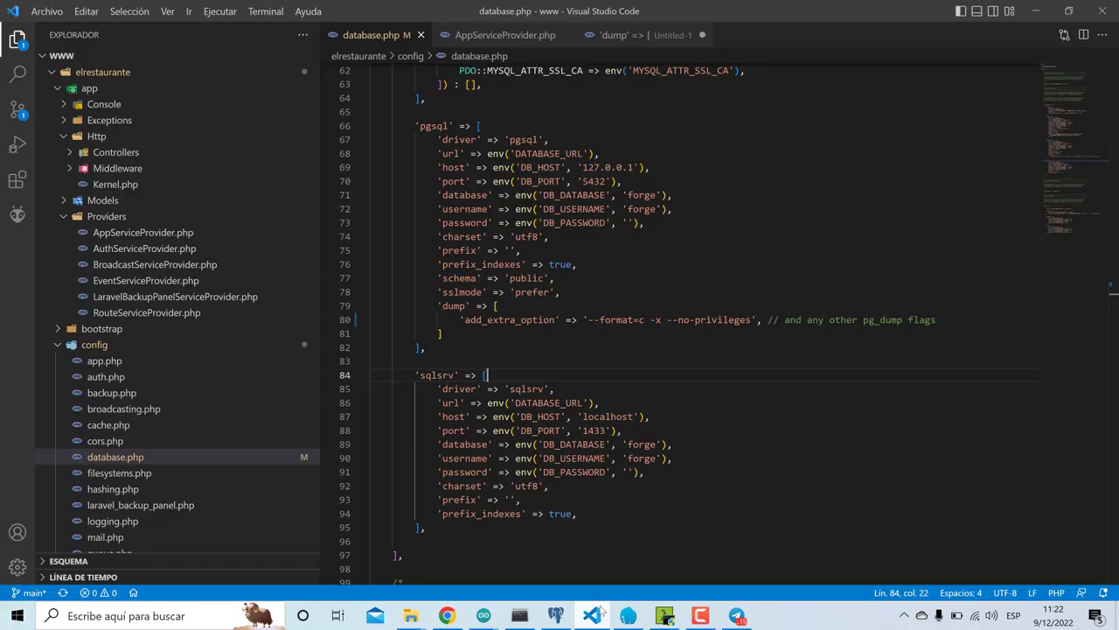
- Paste --no-owner after --no-privileges in the pgsql dump option on line 80 of database.php
{"action": "left_click", "coordinate": [757, 320]}
{"action": "left_click", "coordinate": [752, 319]}
{"action": "type", "text": "--no-owner"}
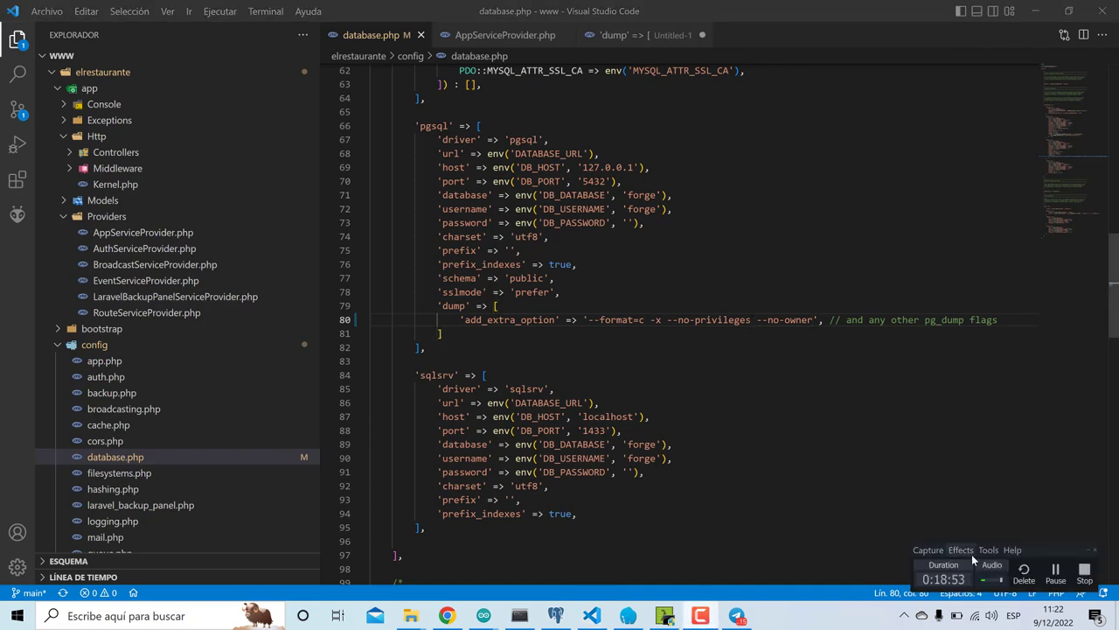
{"action": "left_click", "coordinate": [1058, 572]}
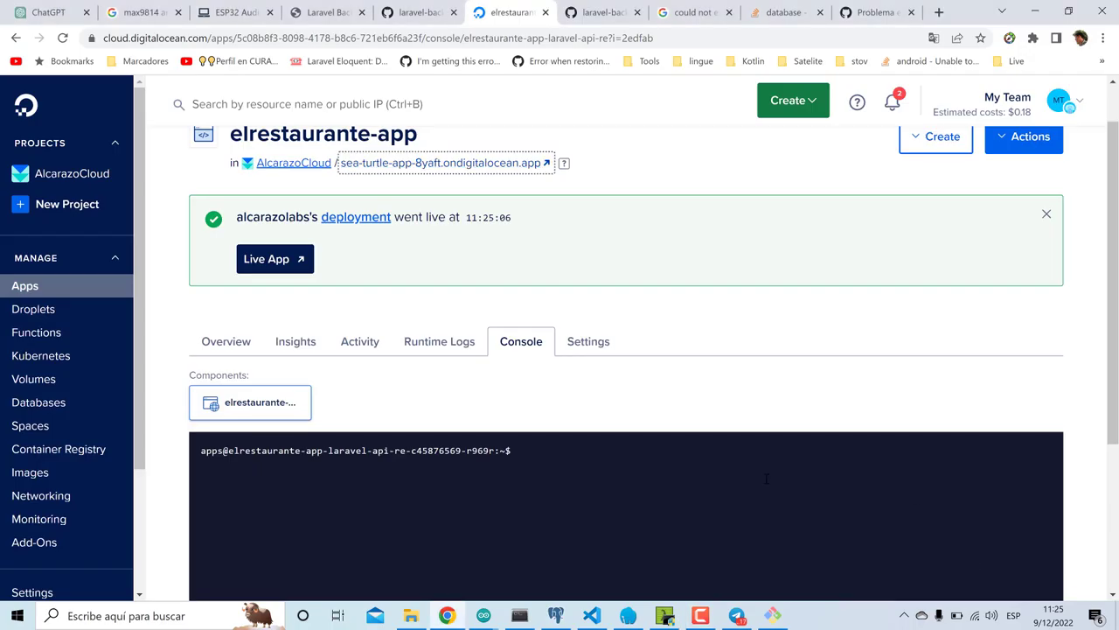
- In the app console, cd into config/ and print the deployed database.php to check its dump options
{"action": "left_click", "coordinate": [647, 471]}
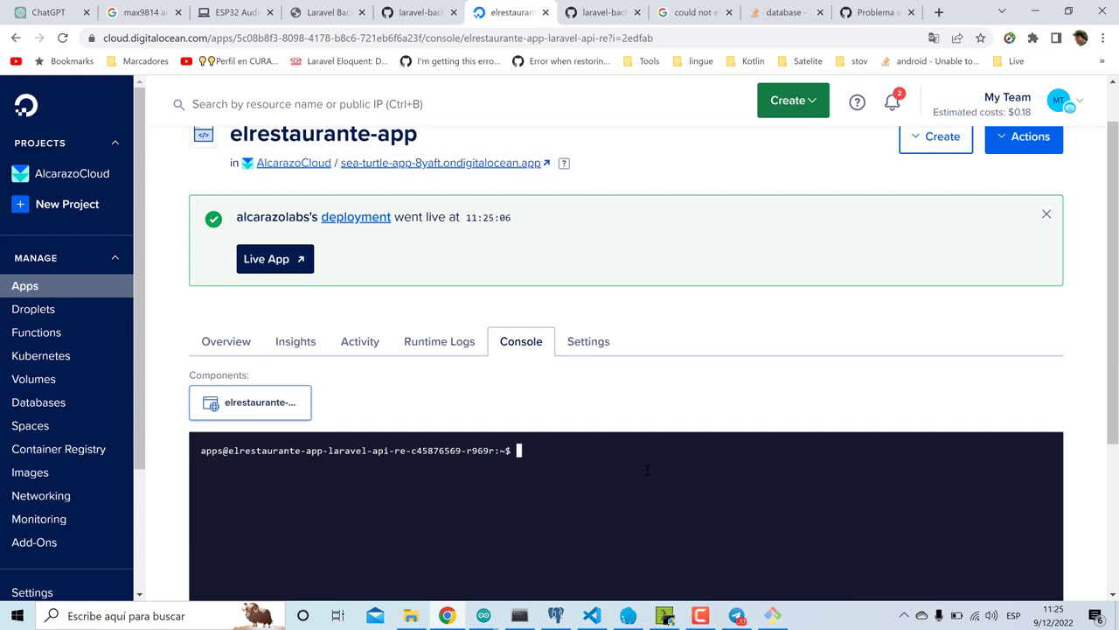
{"action": "type", "text": "cd config/"}
{"action": "key", "text": "Return"}
{"action": "type", "text": "cat database.php"}
{"action": "key", "text": "Return"}
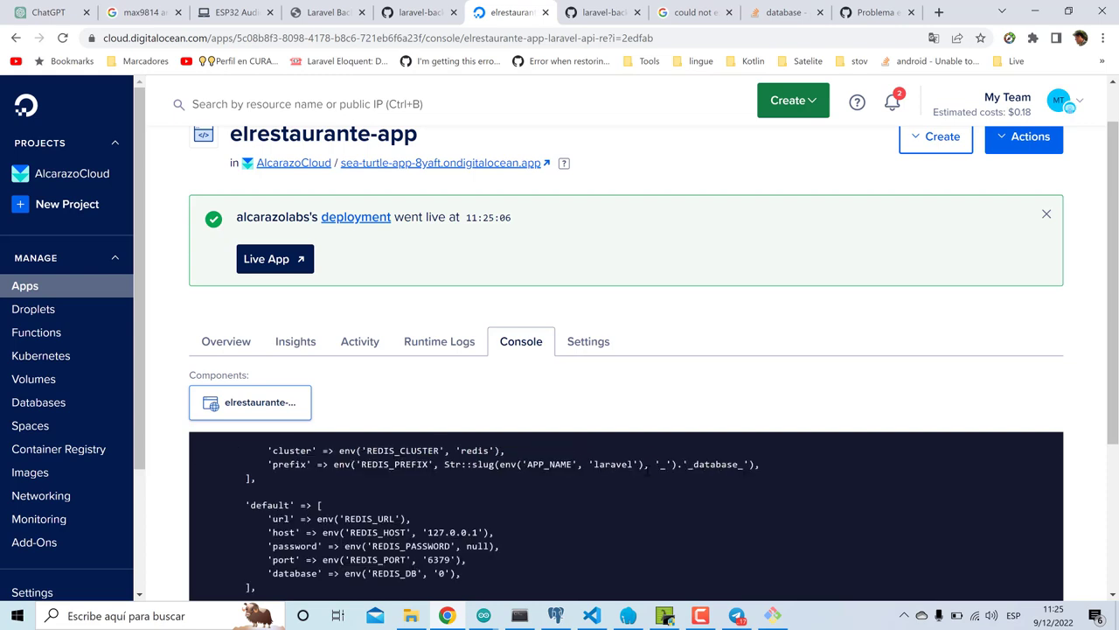
{"action": "scroll", "coordinate": [647, 471], "scroll_direction": "up", "scroll_amount": 5}
{"action": "scroll", "coordinate": [647, 471], "scroll_direction": "up", "scroll_amount": 3}
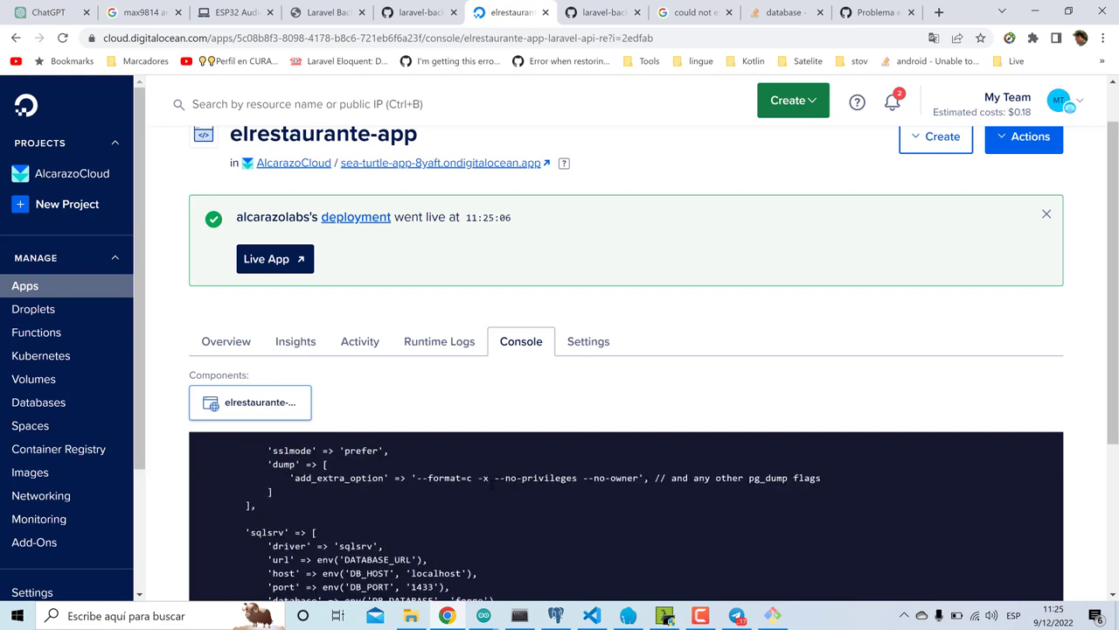
{"action": "scroll", "coordinate": [553, 473], "scroll_direction": "down", "scroll_amount": 8}
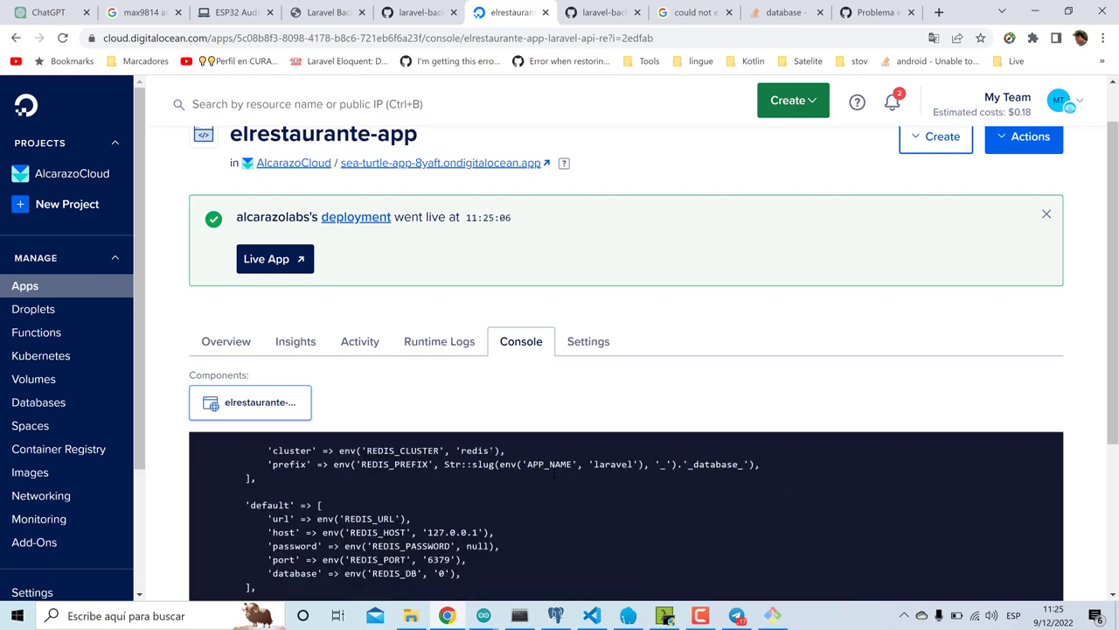
{"action": "scroll", "coordinate": [1116, 543], "scroll_direction": "down", "scroll_amount": 3}
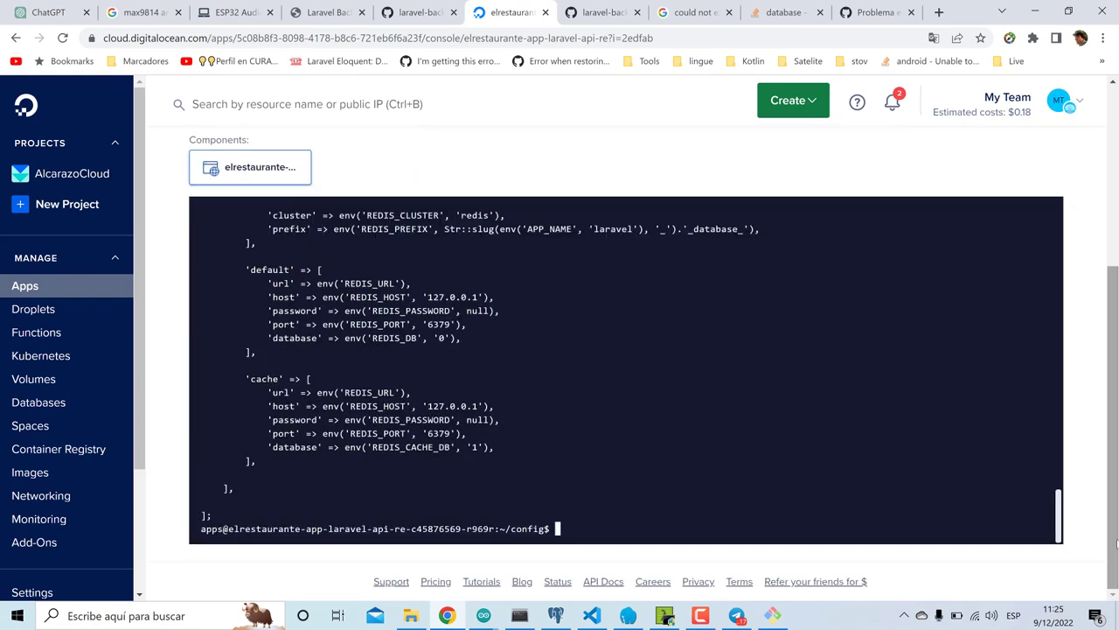
- Run php artisan optimize from inside the config folder
{"action": "type", "text": "php artisan optimize"}
{"action": "key", "text": "Return"}
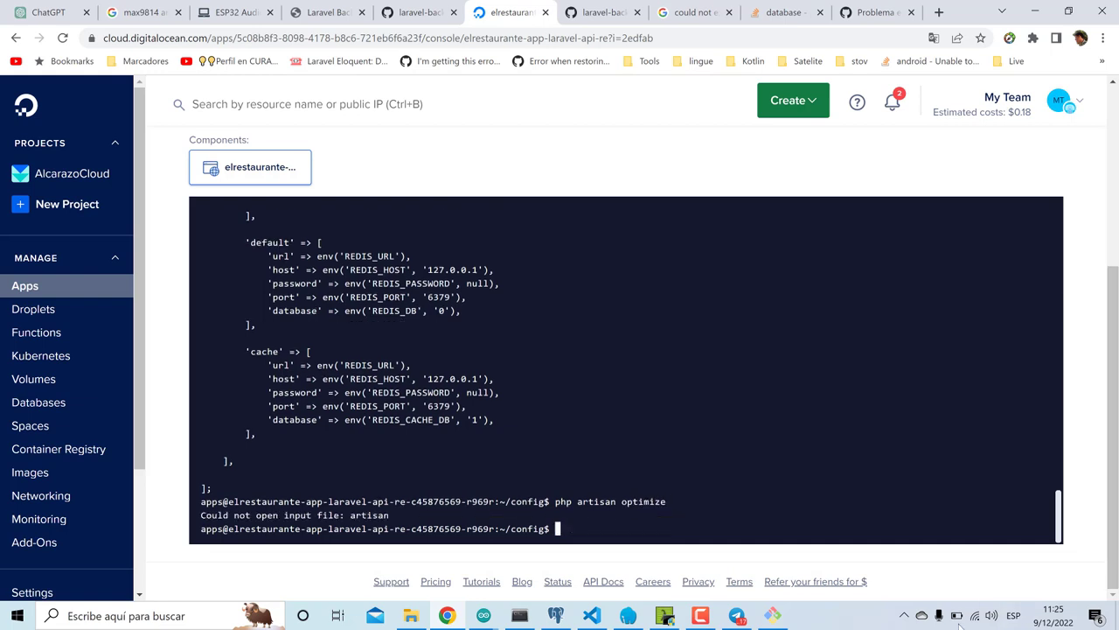
{"action": "left_click", "coordinate": [700, 616]}
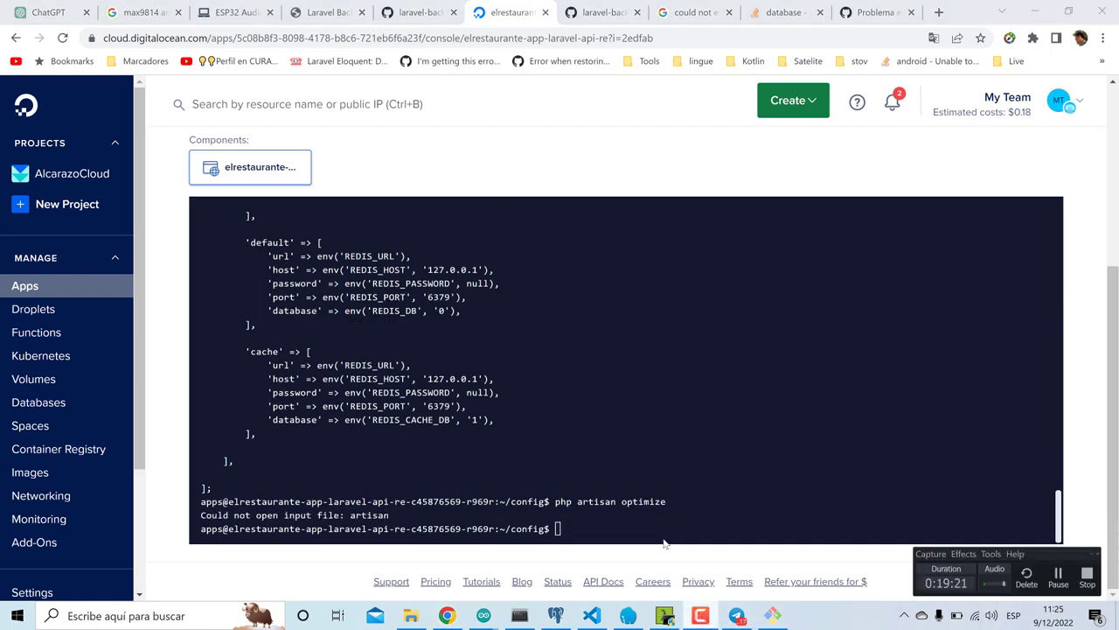
- Move up to the app root with cd .. and rerun php artisan optimize there
{"action": "left_click", "coordinate": [635, 502]}
{"action": "key", "text": "Up"}
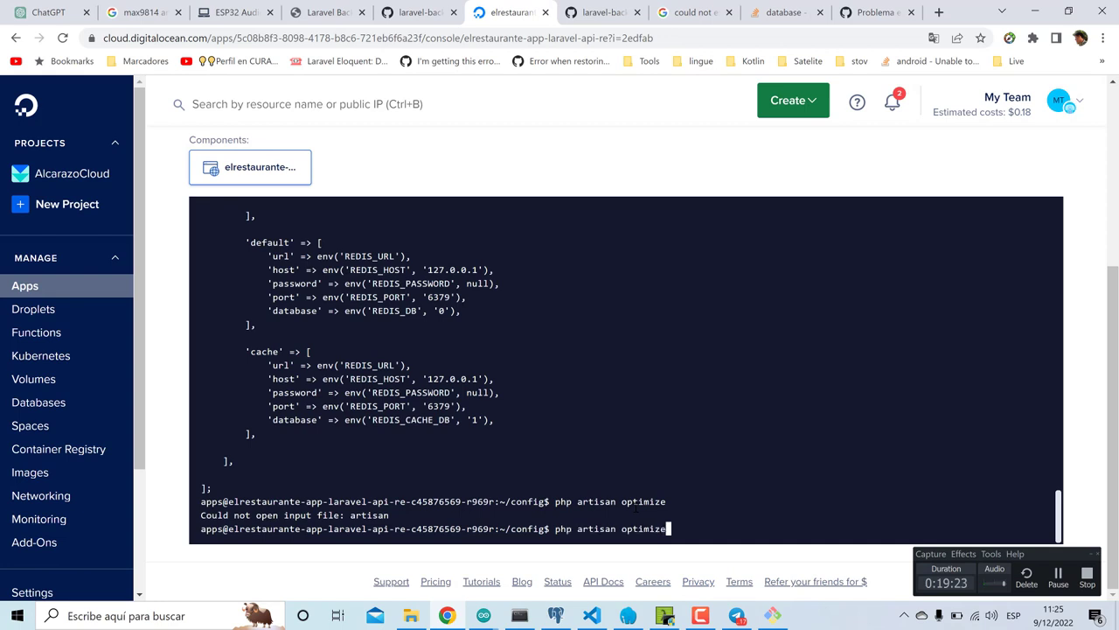
{"action": "key", "text": "Left"}
{"action": "key", "text": "Left"}
{"action": "key", "text": "Right"}
{"action": "key", "text": "Right"}
{"action": "key", "text": "BackSpace"}
{"action": "key", "text": "BackSpace"}
{"action": "key", "text": "BackSpace"}
{"action": "key", "text": "BackSpace"}
{"action": "key", "text": "BackSpace"}
{"action": "key", "text": "BackSpace"}
{"action": "key", "text": "BackSpace"}
{"action": "key", "text": "BackSpace"}
{"action": "key", "text": "BackSpace"}
{"action": "key", "text": "BackSpace"}
{"action": "key", "text": "BackSpace"}
{"action": "key", "text": "BackSpace"}
{"action": "key", "text": "BackSpace"}
{"action": "key", "text": "BackSpace"}
{"action": "key", "text": "BackSpace"}
{"action": "key", "text": "BackSpace"}
{"action": "key", "text": "BackSpace"}
{"action": "key", "text": "BackSpace"}
{"action": "key", "text": "BackSpace"}
{"action": "key", "text": "BackSpace"}
{"action": "type", "text": "cd .."}
{"action": "key", "text": "Return"}
{"action": "key", "text": "Up"}
{"action": "key", "text": "Up"}
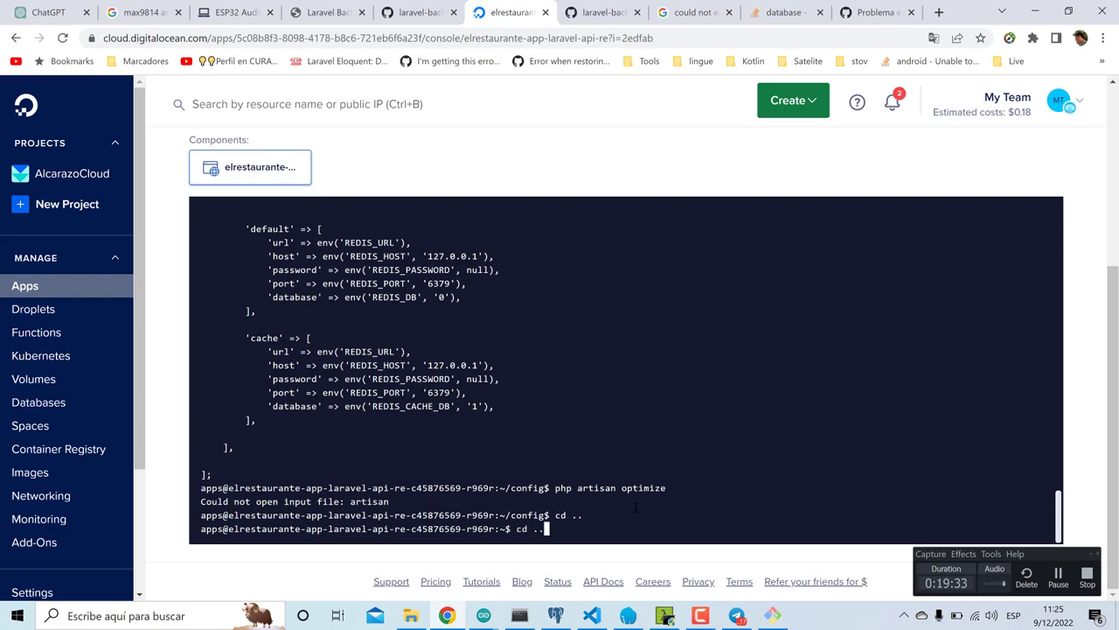
{"action": "key", "text": "Return"}
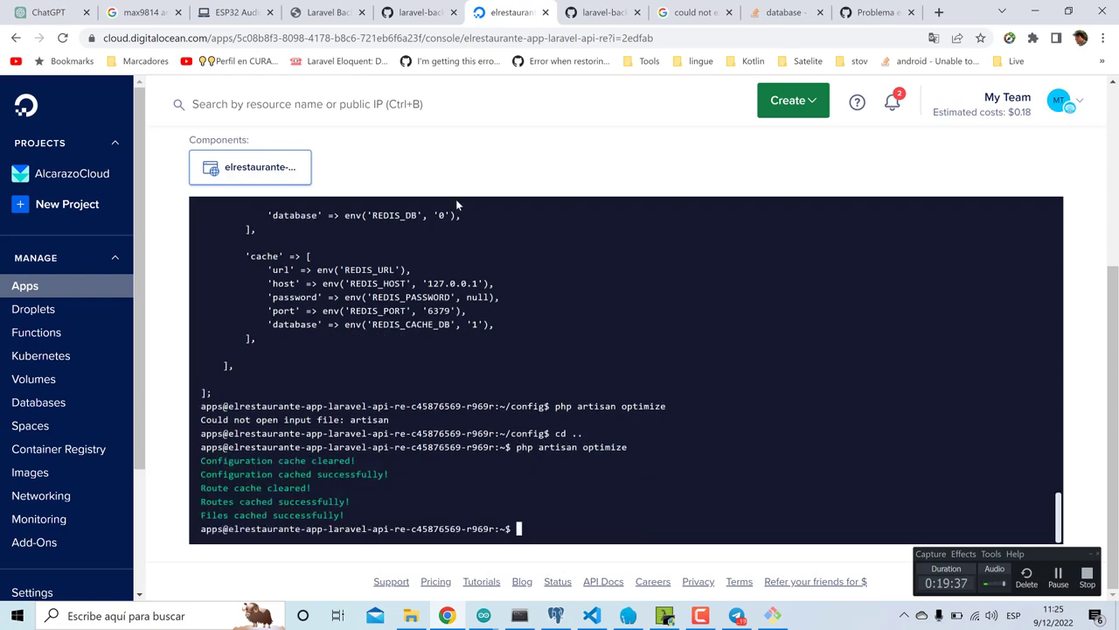
{"action": "scroll", "coordinate": [456, 205], "scroll_direction": "up", "scroll_amount": 5}
{"action": "scroll", "coordinate": [430, 165], "scroll_direction": "up", "scroll_amount": 3}
{"action": "left_click", "coordinate": [407, 218]}
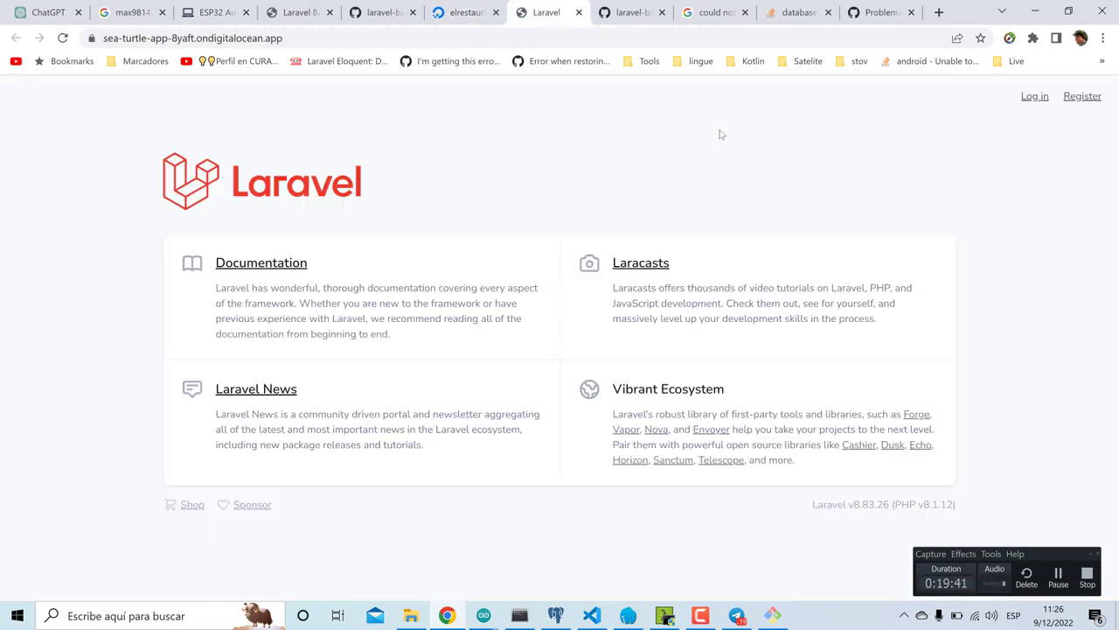
- Log in to the live app with the saved admin email and its password
{"action": "left_click", "coordinate": [1031, 96]}
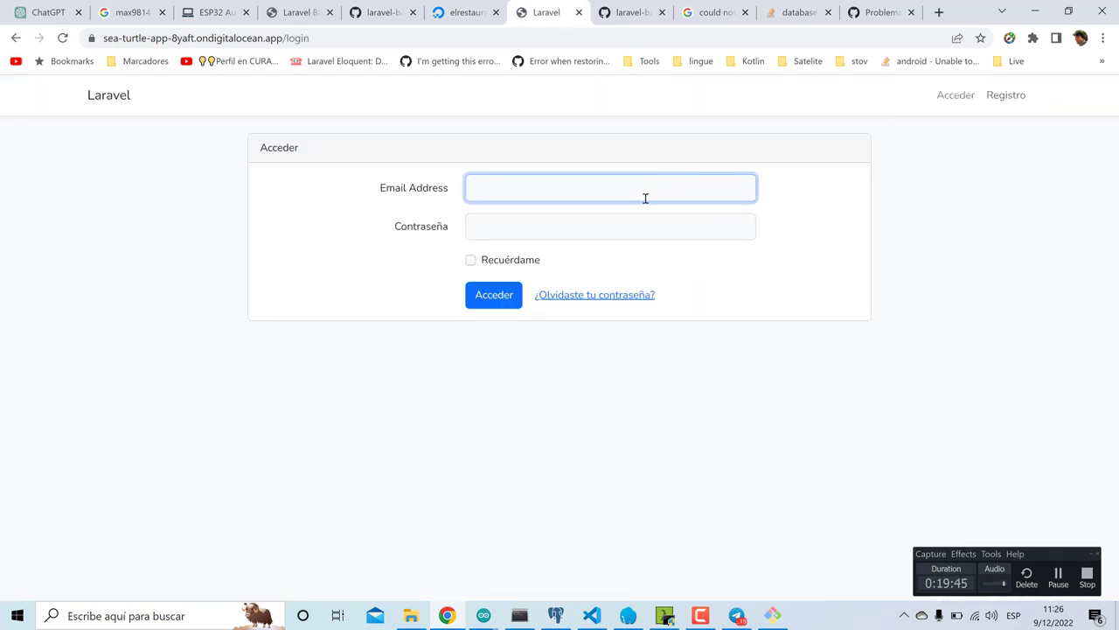
{"action": "left_click", "coordinate": [645, 197]}
{"action": "left_click", "coordinate": [615, 233]}
{"action": "left_click", "coordinate": [577, 228]}
{"action": "type", "text": "pas"}
{"action": "key", "text": "Return"}
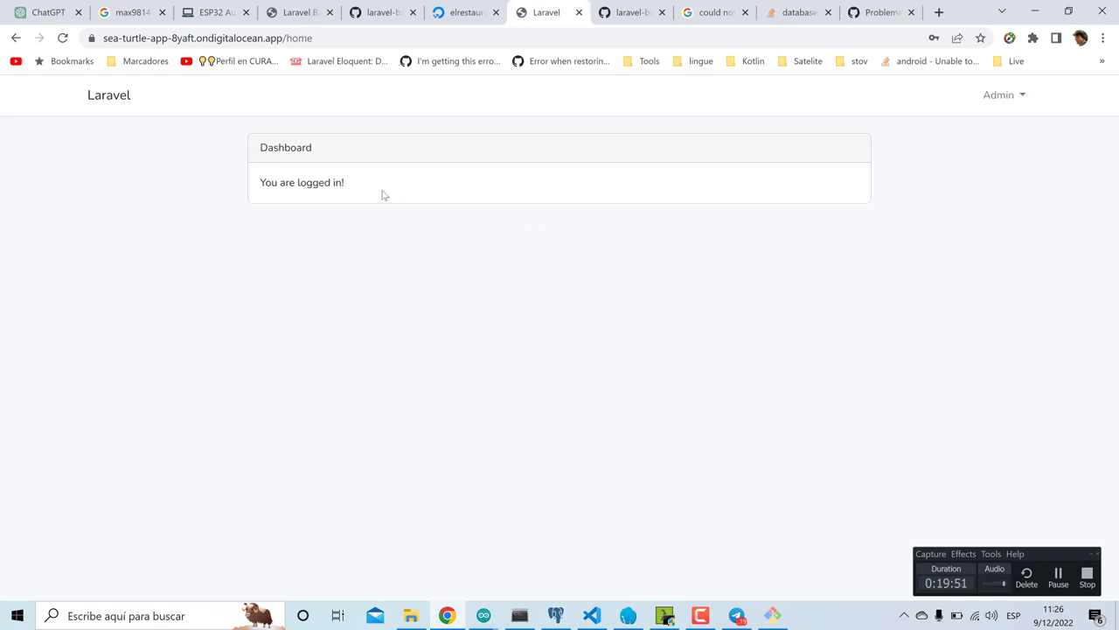
- Go to the /backup panel, dismiss the password-breach warning, and start a database-only backup
{"action": "left_click_drag", "start_coordinate": [292, 40], "coordinate": [420, 45]}
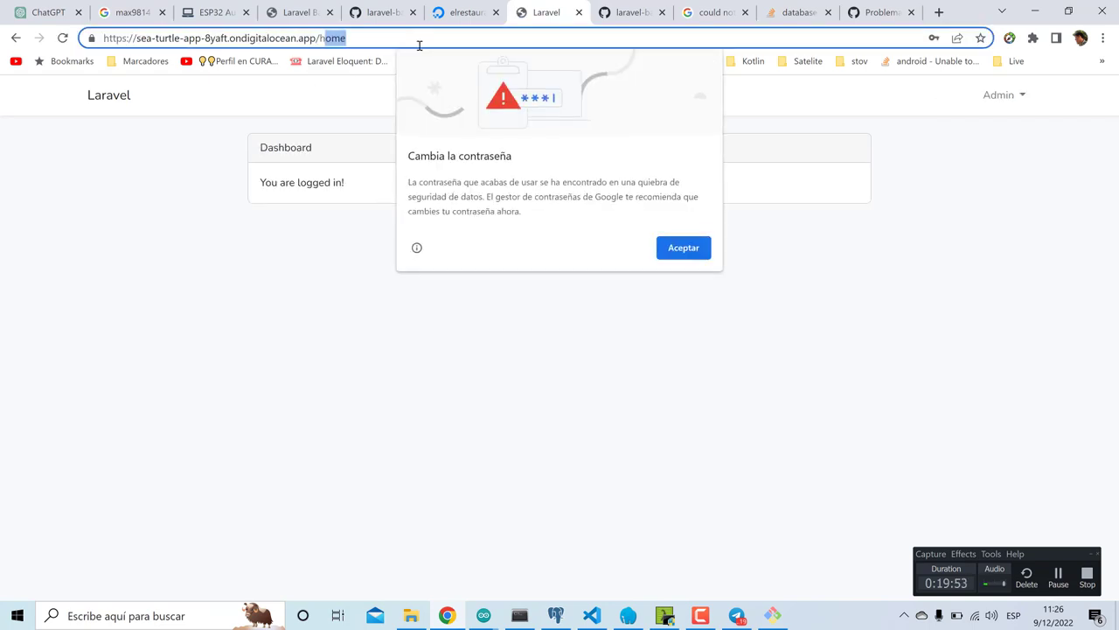
{"action": "key", "text": "BackSpace"}
{"action": "type", "text": "back"}
{"action": "key", "text": "Return"}
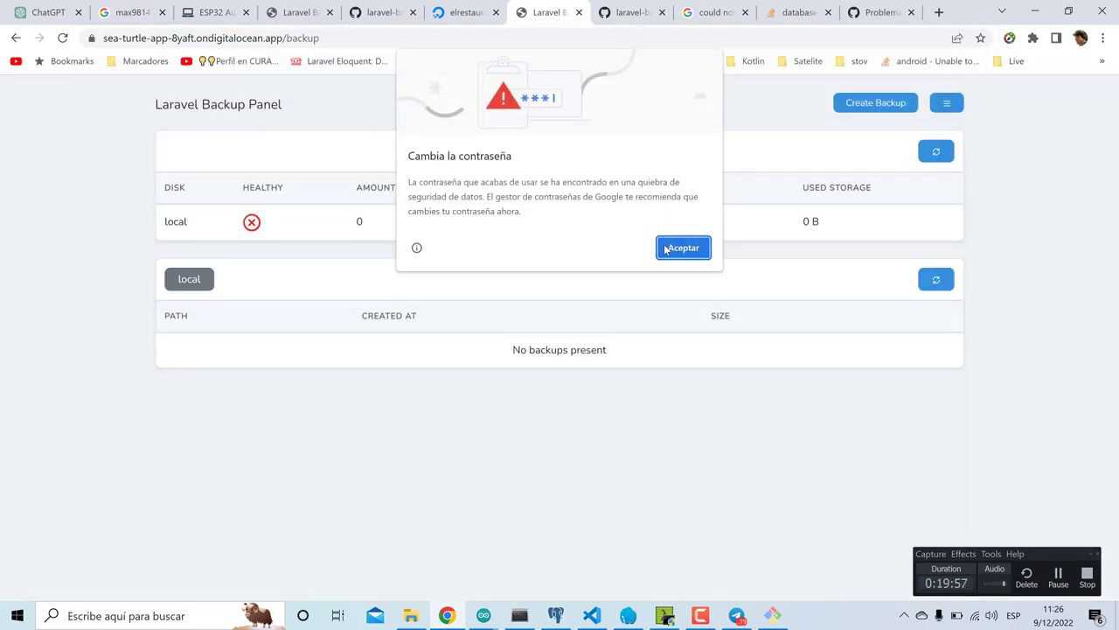
{"action": "left_click", "coordinate": [697, 248]}
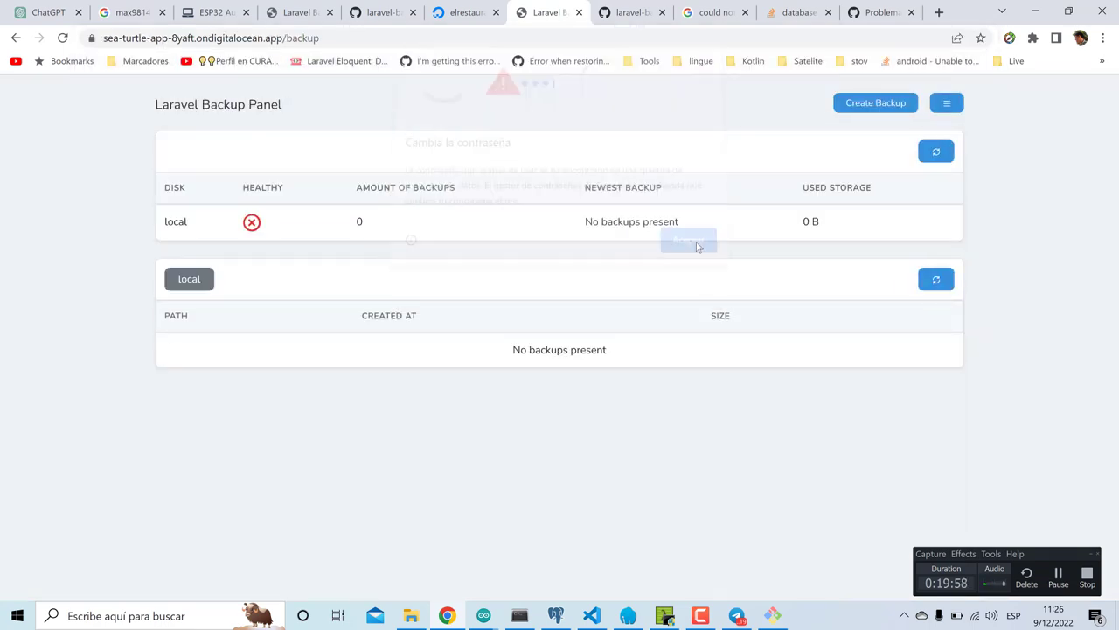
{"action": "left_click", "coordinate": [945, 108]}
{"action": "left_click", "coordinate": [936, 126]}
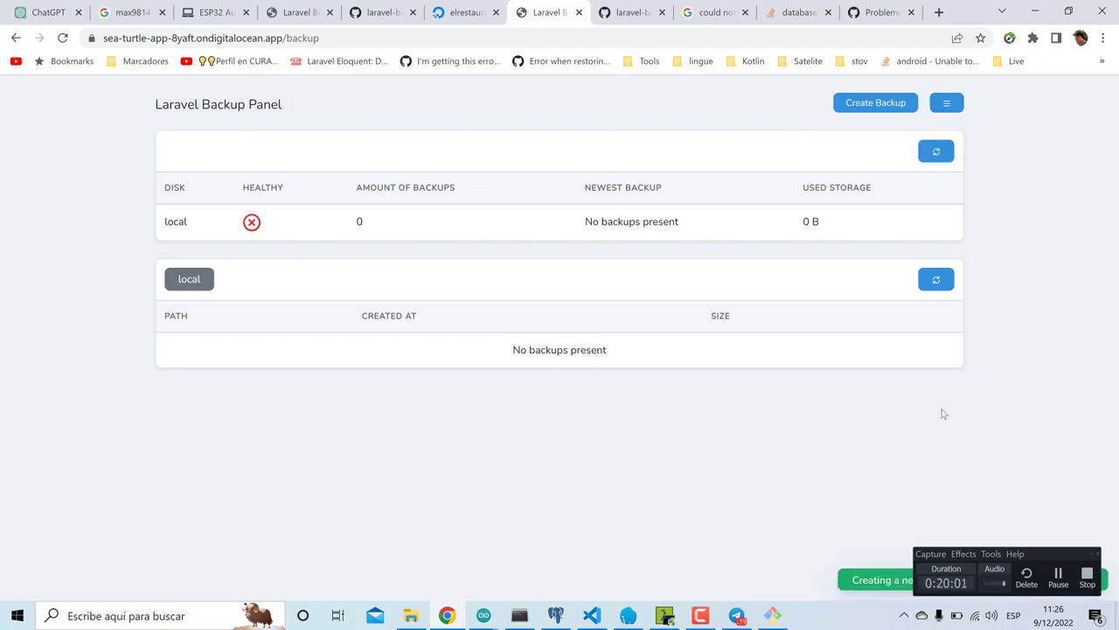
- Reload until the 39.1 KB backup zip appears, download it, and show it in its folder
{"action": "left_click", "coordinate": [1093, 557]}
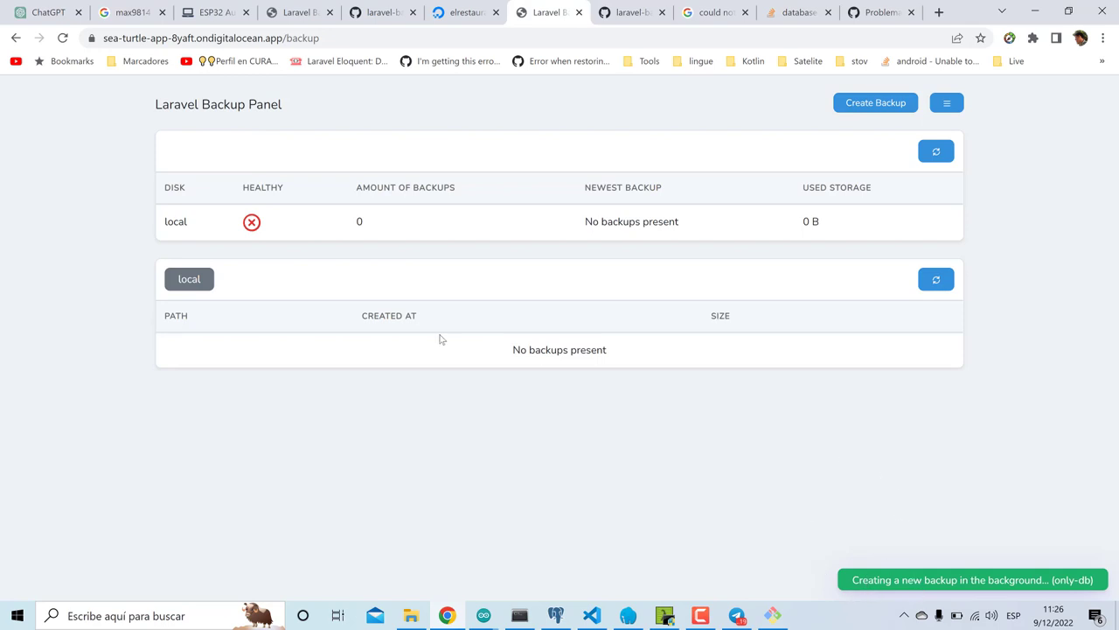
{"action": "left_click", "coordinate": [62, 39]}
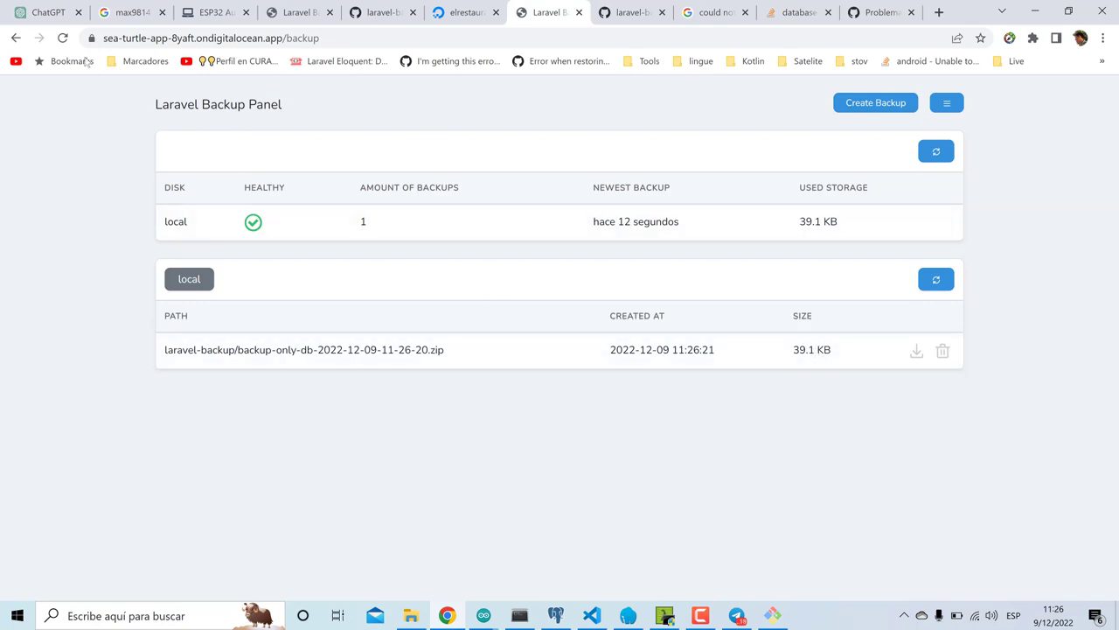
{"action": "left_click", "coordinate": [65, 41]}
{"action": "left_click", "coordinate": [919, 351]}
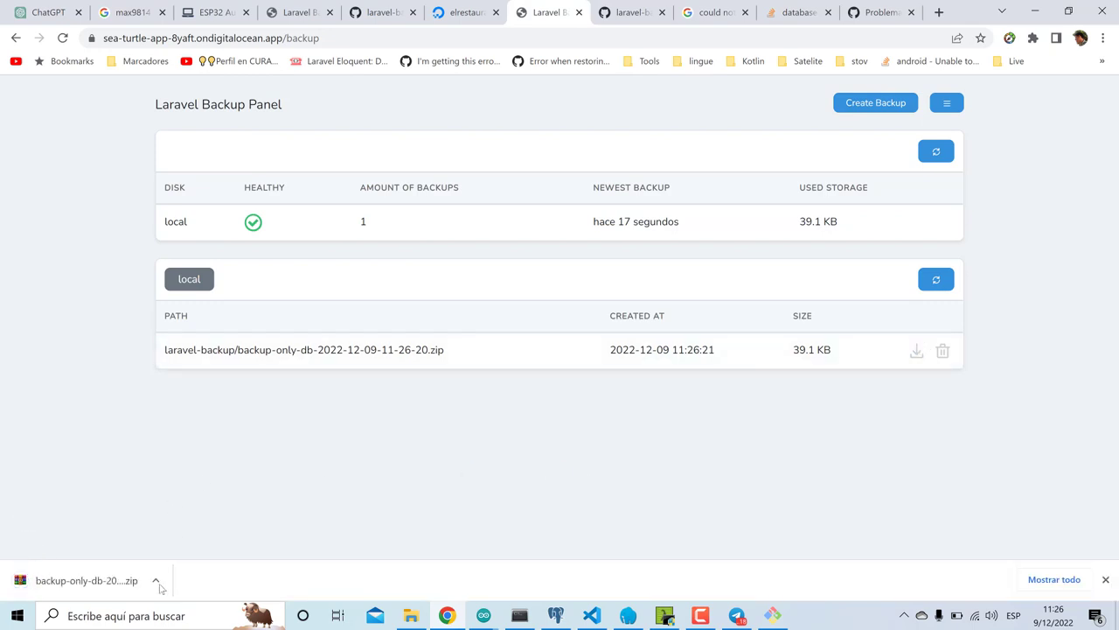
{"action": "left_click", "coordinate": [156, 579]}
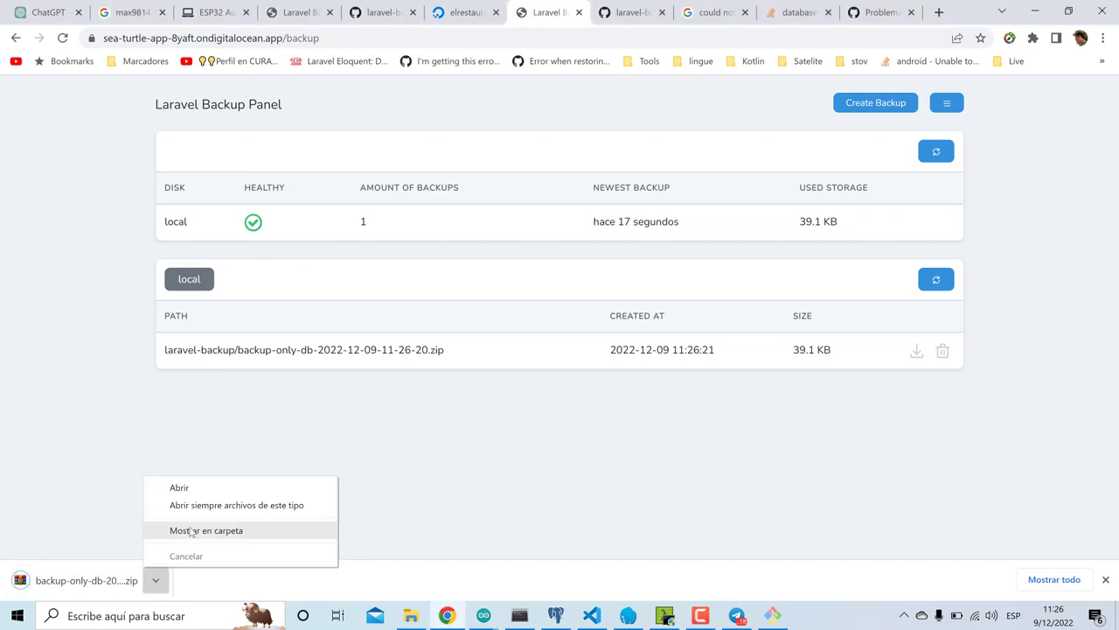
{"action": "left_click", "coordinate": [188, 530]}
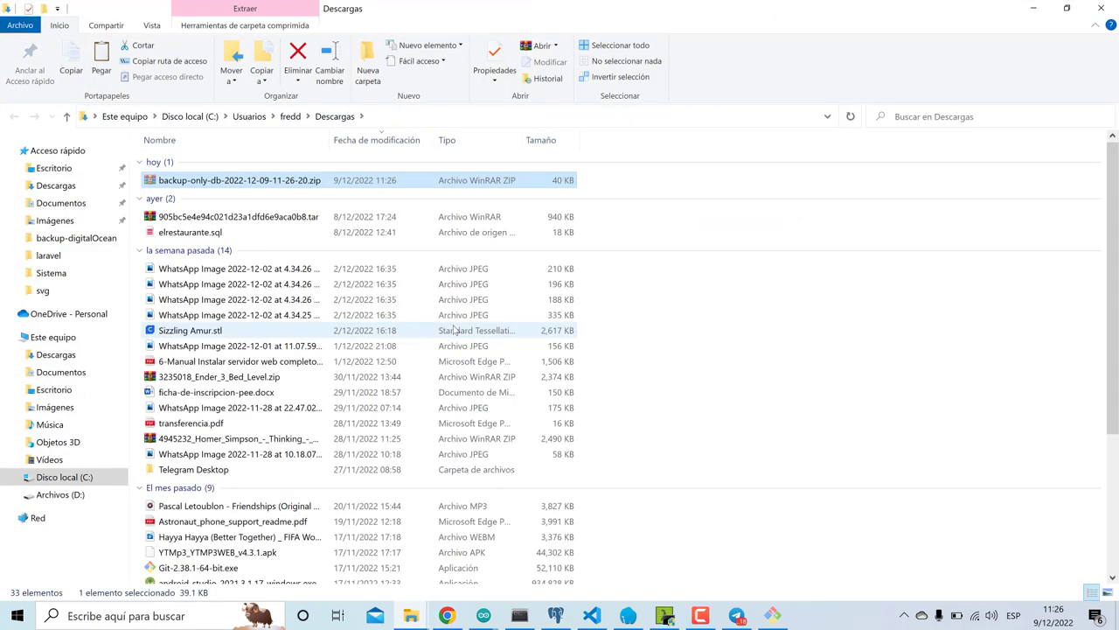
- Paste the backup zip into Documents > backup-digitalOcean and extract it there into db-dumps
{"action": "left_click", "coordinate": [61, 372]}
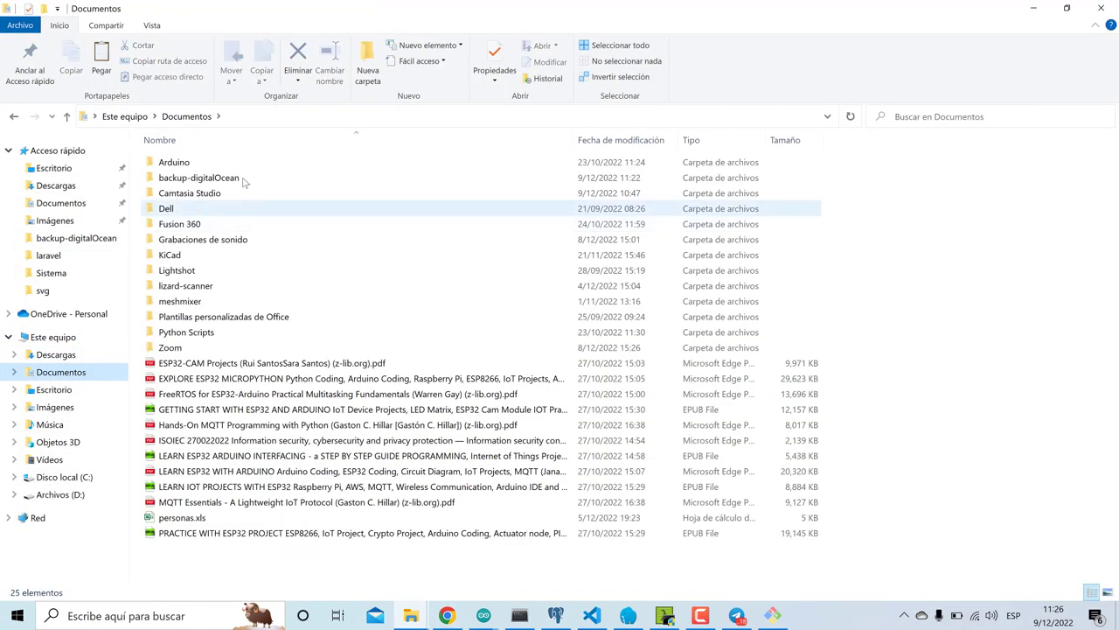
{"action": "double_click", "coordinate": [244, 177]}
{"action": "key", "text": "ctrl+v"}
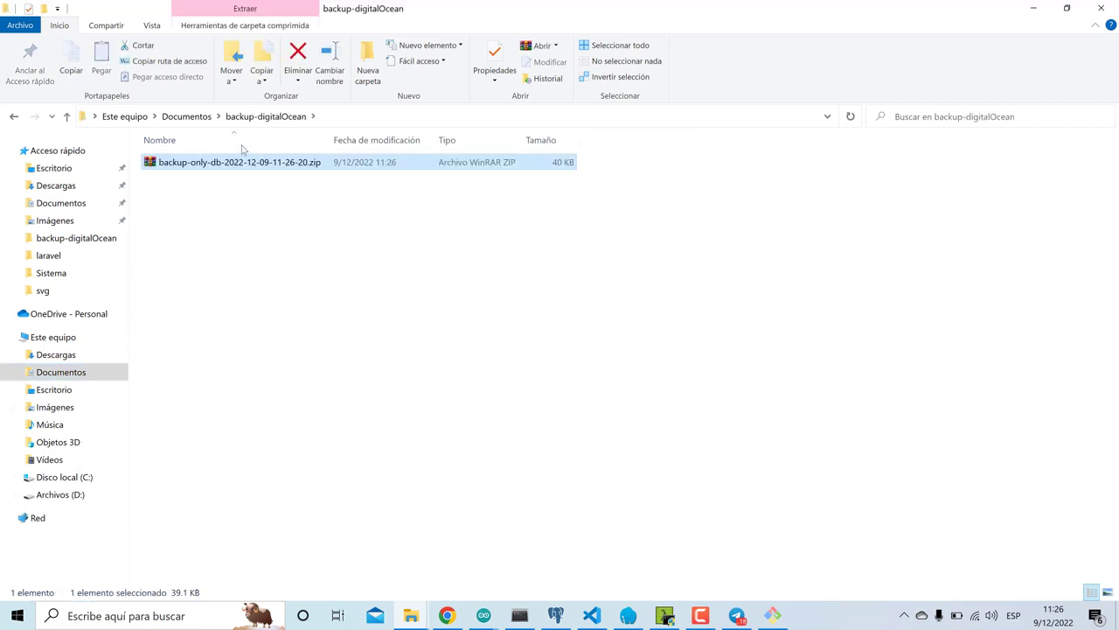
{"action": "left_click", "coordinate": [232, 166]}
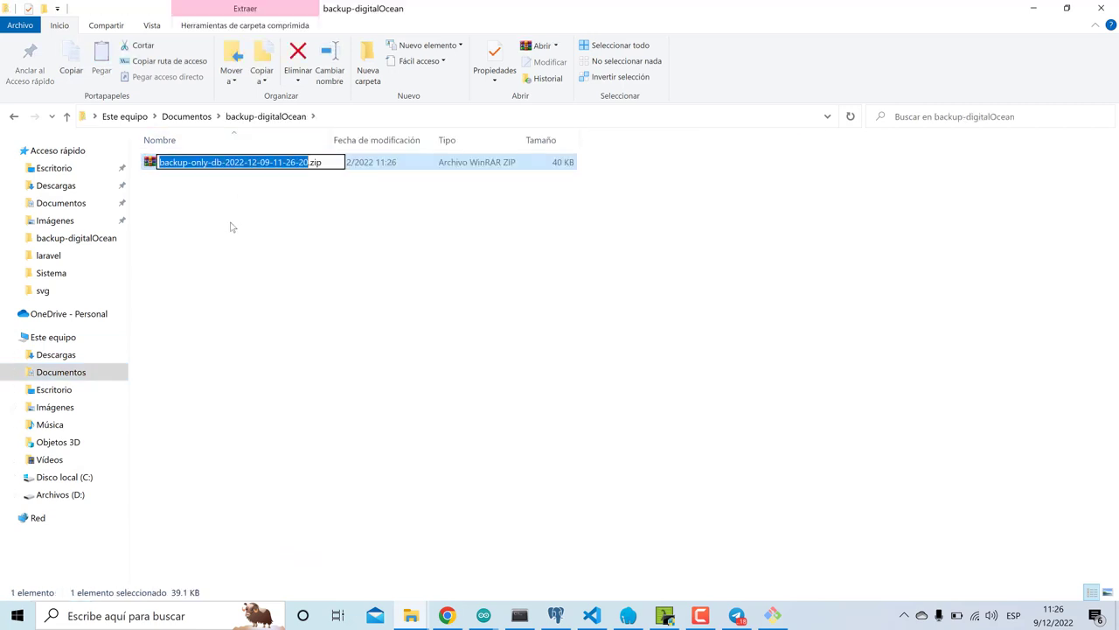
{"action": "left_click", "coordinate": [363, 165]}
{"action": "right_click", "coordinate": [363, 164]}
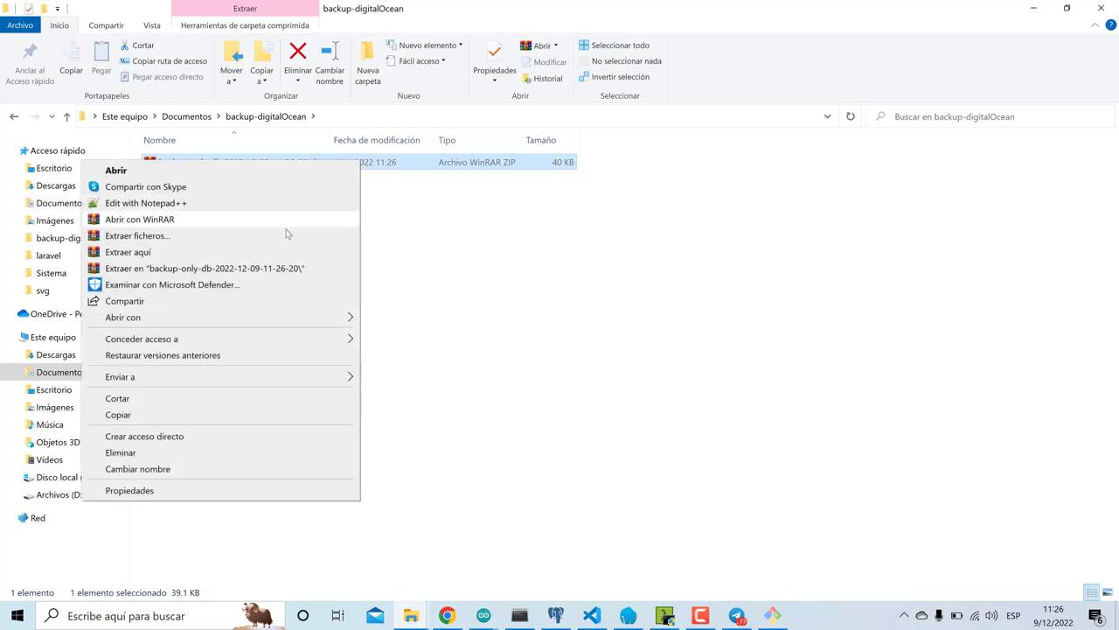
{"action": "left_click", "coordinate": [263, 253]}
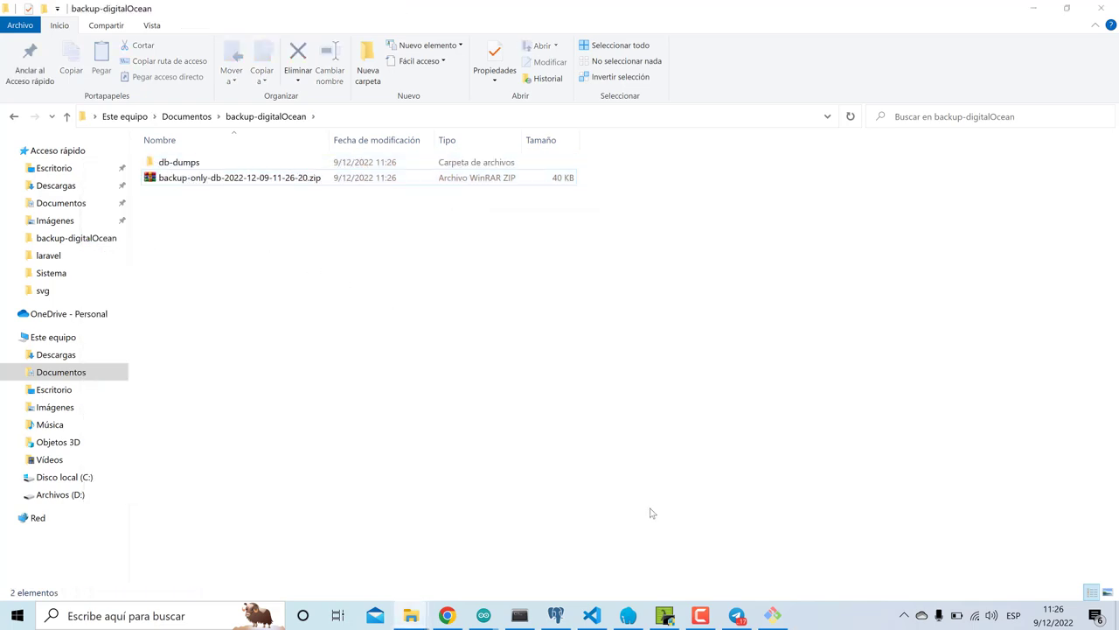
{"action": "left_click", "coordinate": [556, 616]}
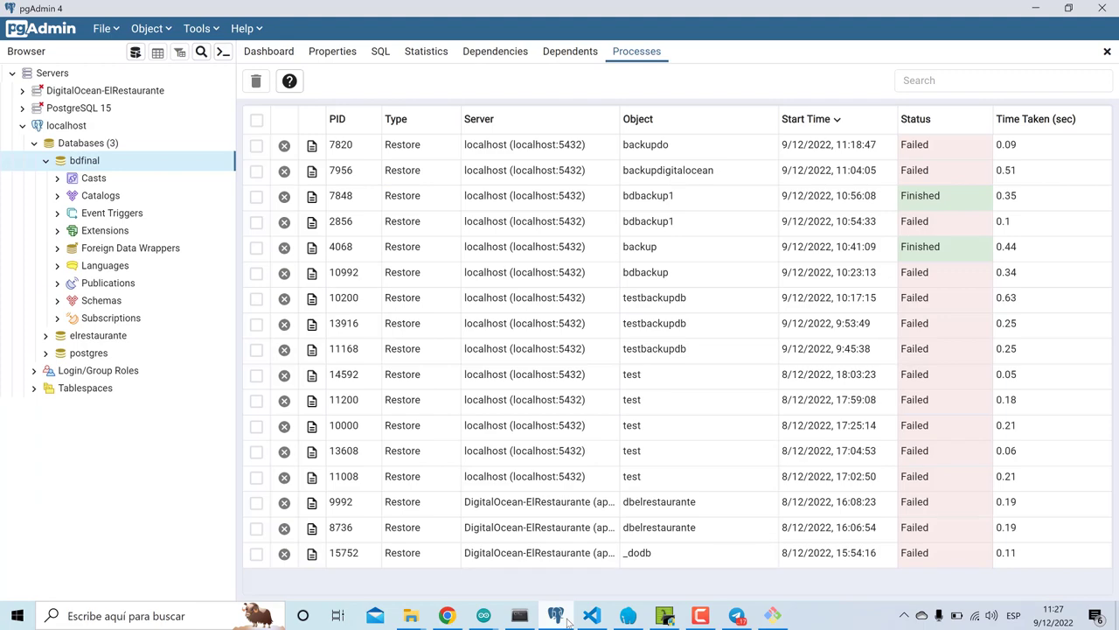
- Restore postgresql-dbelrestaurante.sql into the bdfinal database
{"action": "right_click", "coordinate": [112, 162]}
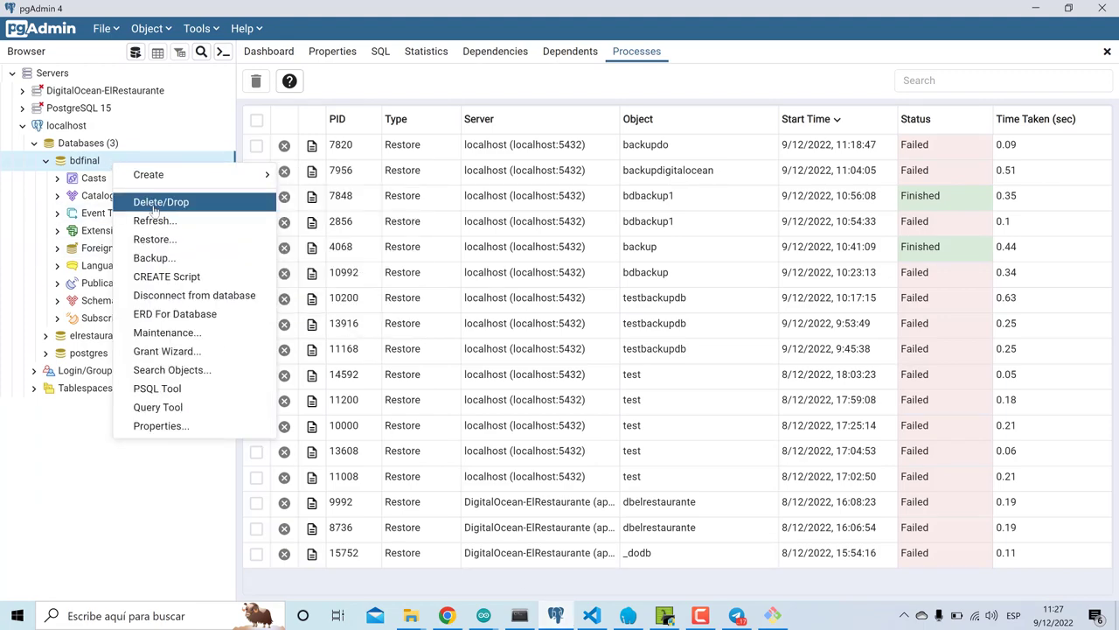
{"action": "left_click", "coordinate": [156, 239]}
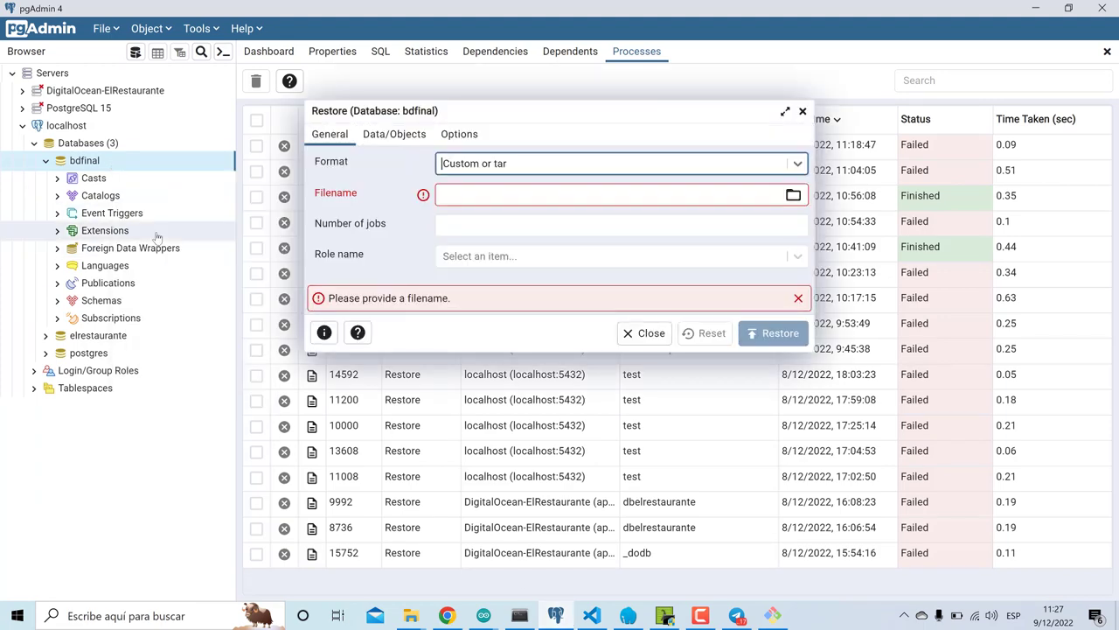
{"action": "left_click", "coordinate": [793, 195]}
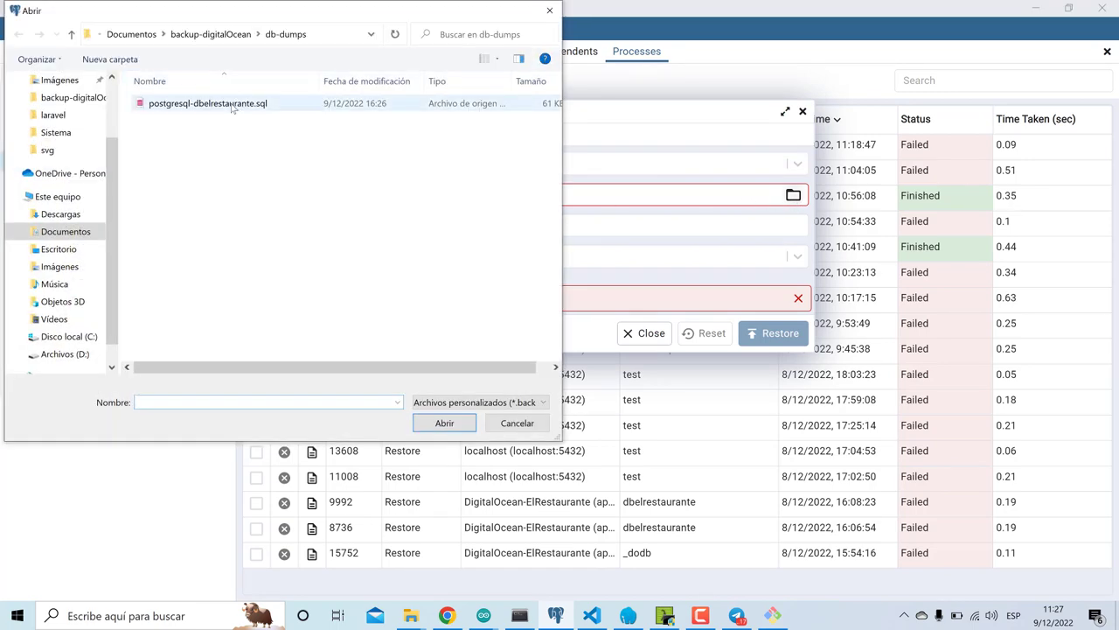
{"action": "double_click", "coordinate": [225, 104]}
{"action": "left_click", "coordinate": [766, 332]}
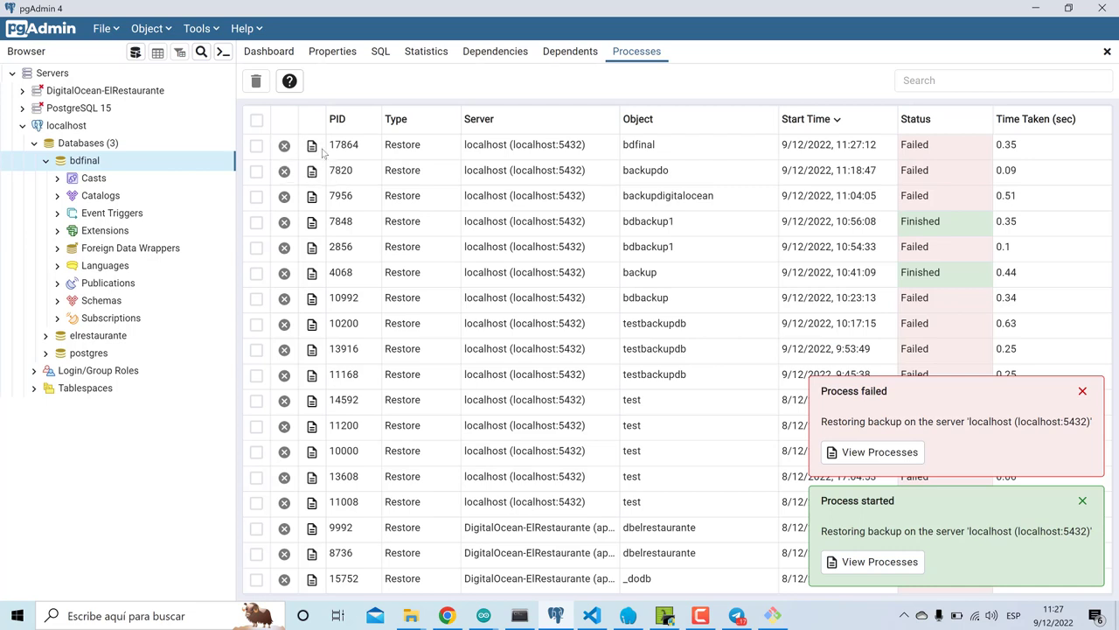
- Review the failed restore's log showing missing dbelrestaurante role errors
{"action": "left_click", "coordinate": [312, 146]}
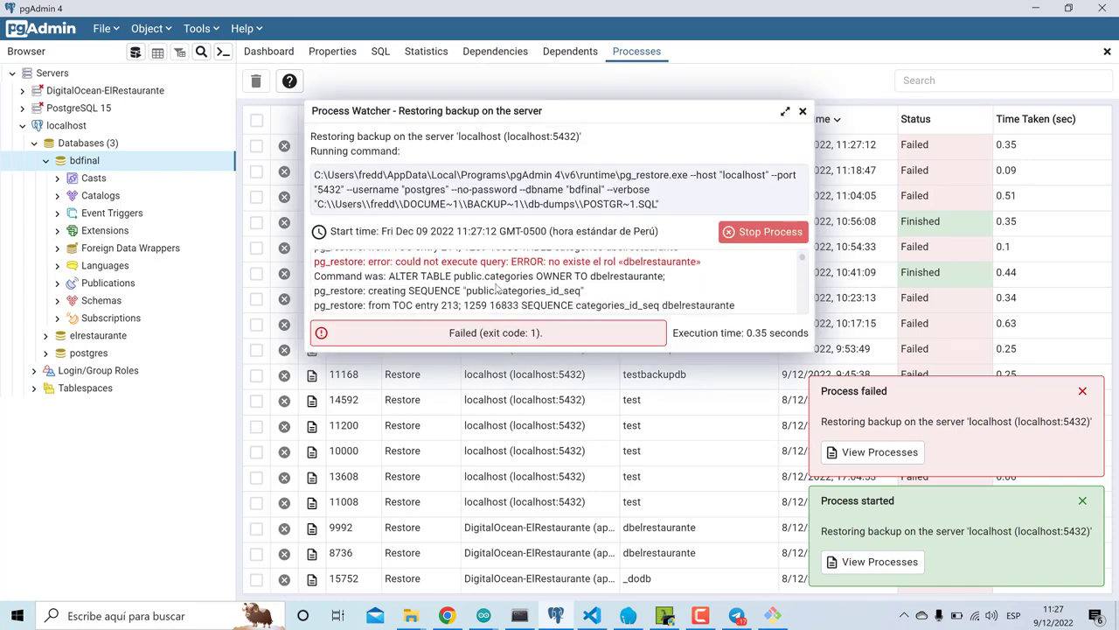
{"action": "scroll", "coordinate": [496, 287], "scroll_direction": "down", "scroll_amount": 1}
{"action": "scroll", "coordinate": [496, 287], "scroll_direction": "down", "scroll_amount": 4}
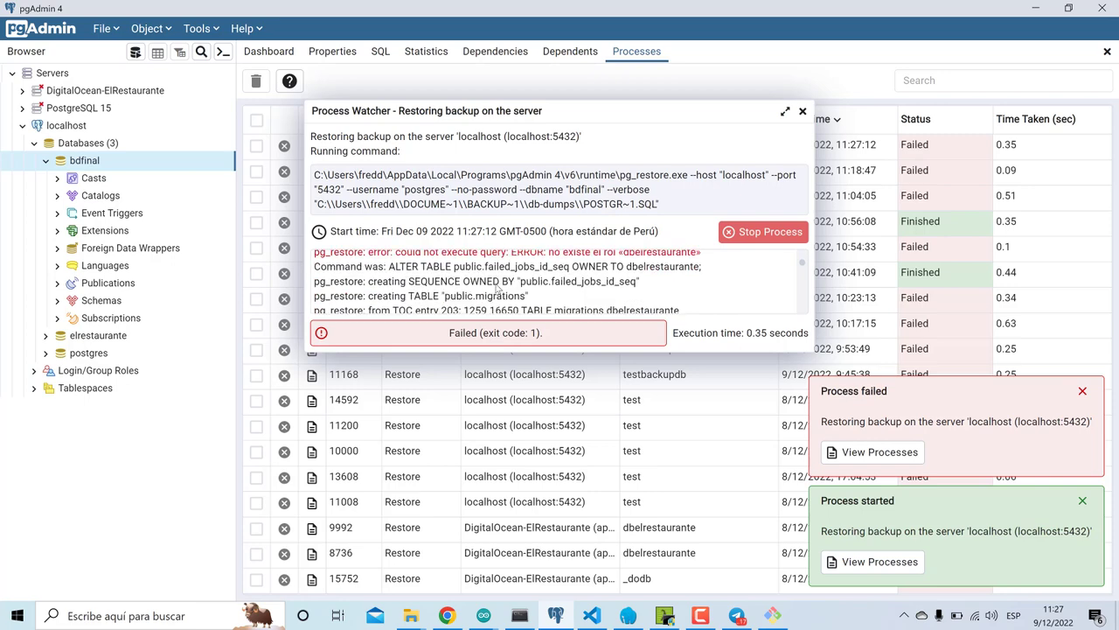
{"action": "scroll", "coordinate": [496, 287], "scroll_direction": "down", "scroll_amount": 4}
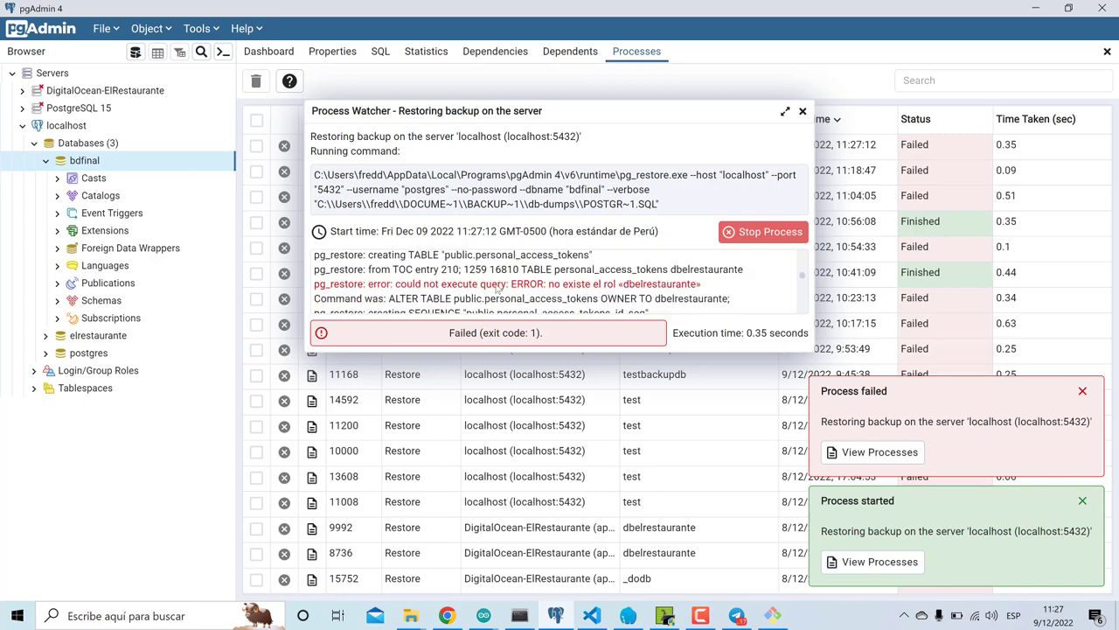
{"action": "scroll", "coordinate": [495, 287], "scroll_direction": "down", "scroll_amount": 4}
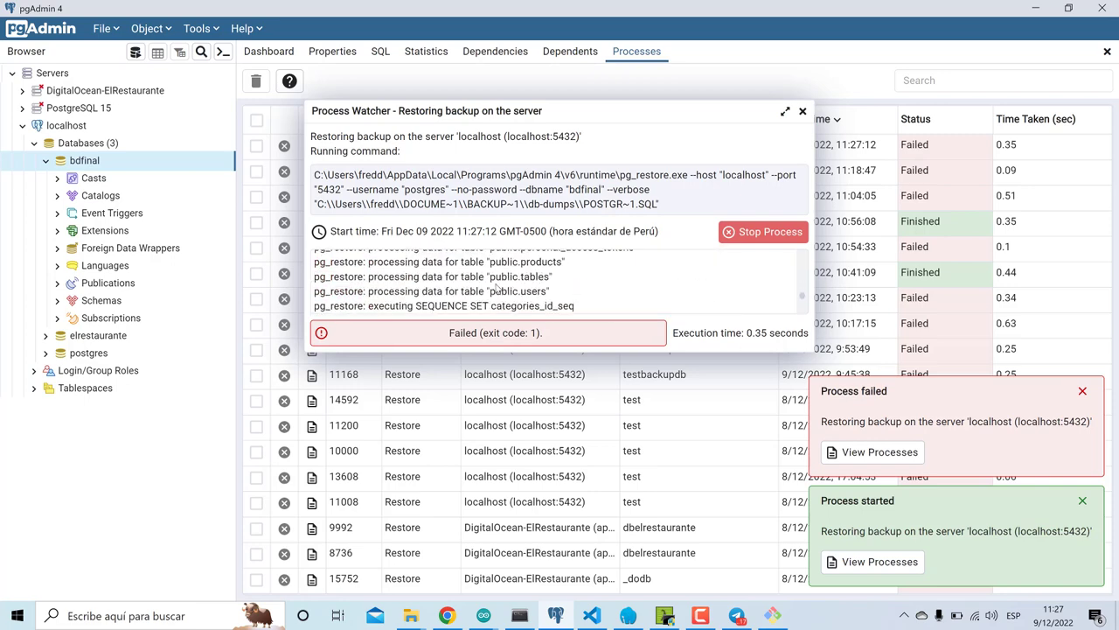
{"action": "scroll", "coordinate": [496, 287], "scroll_direction": "down", "scroll_amount": 2}
{"action": "scroll", "coordinate": [496, 287], "scroll_direction": "up", "scroll_amount": 6}
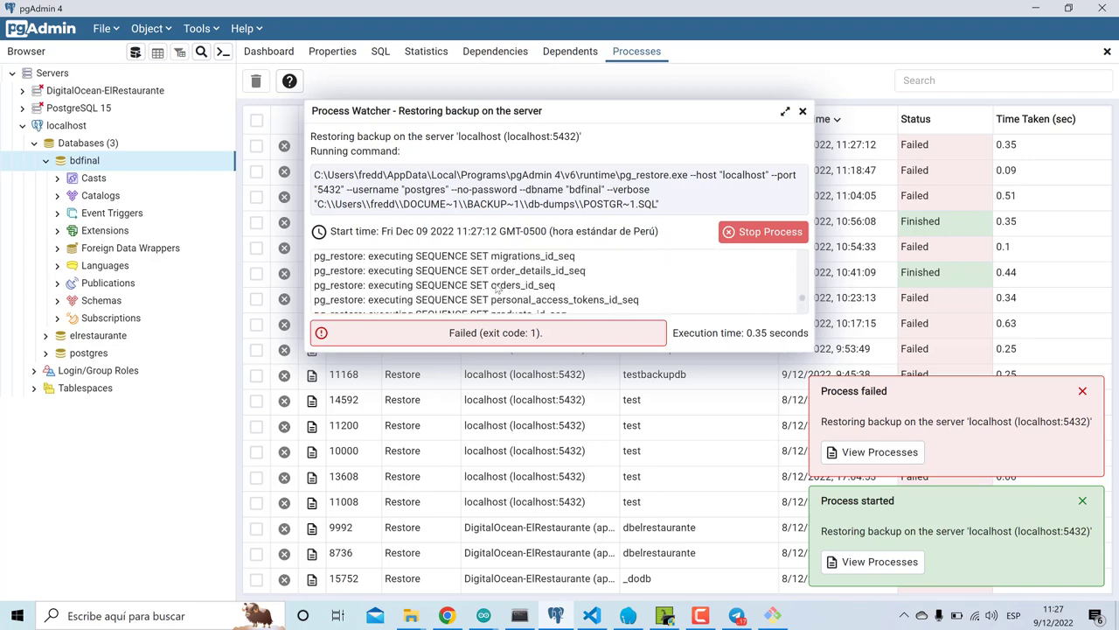
{"action": "scroll", "coordinate": [496, 287], "scroll_direction": "up", "scroll_amount": 3}
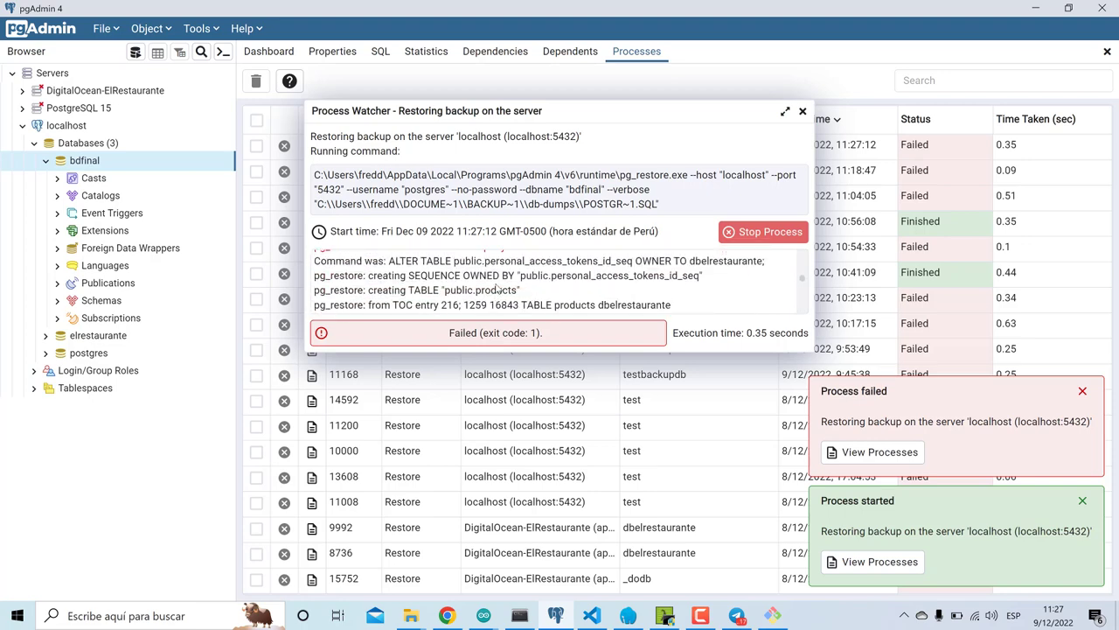
{"action": "left_click", "coordinate": [802, 111]}
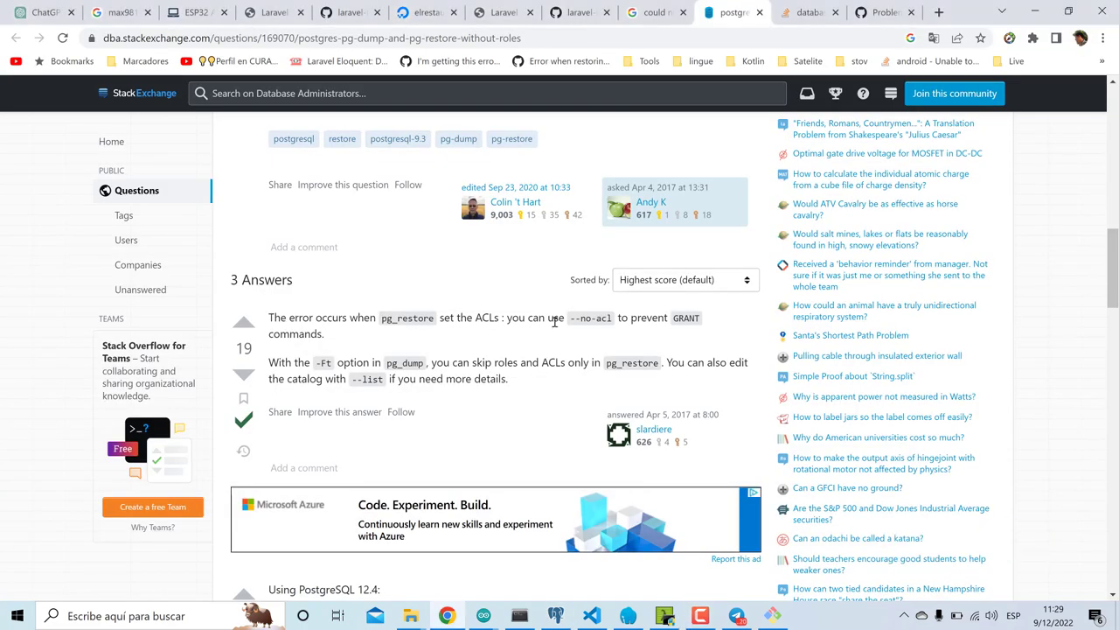
- Copy --no-acl from the Stack Exchange answer and paste it after --no-owner on line 80
{"action": "left_click_drag", "start_coordinate": [572, 321], "coordinate": [617, 323]}
{"action": "key", "text": "ctrl+c"}
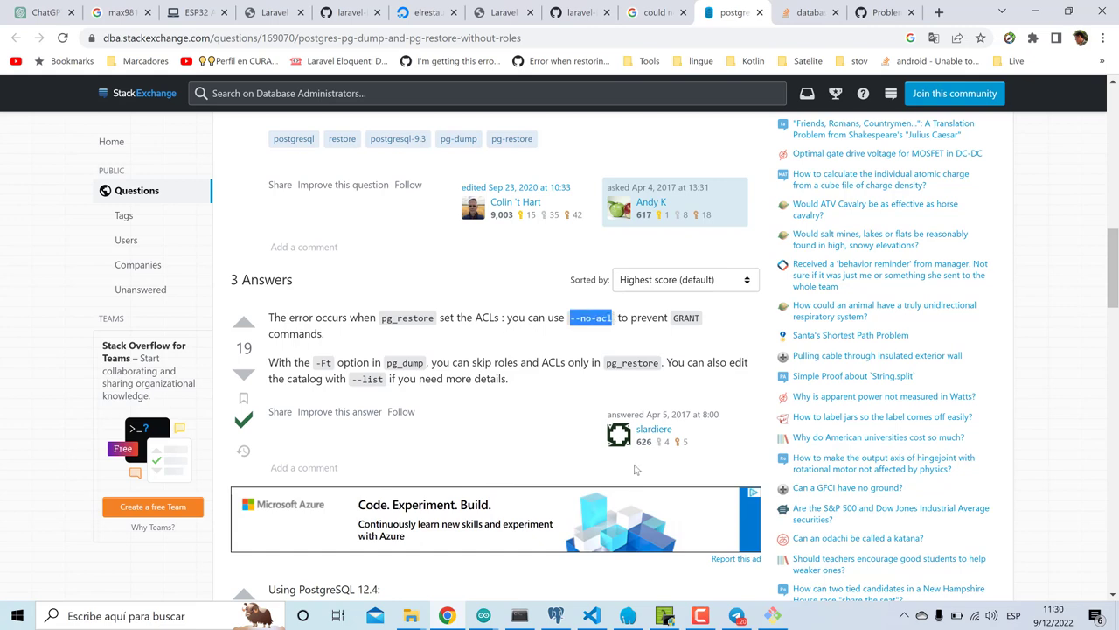
{"action": "left_click", "coordinate": [592, 615]}
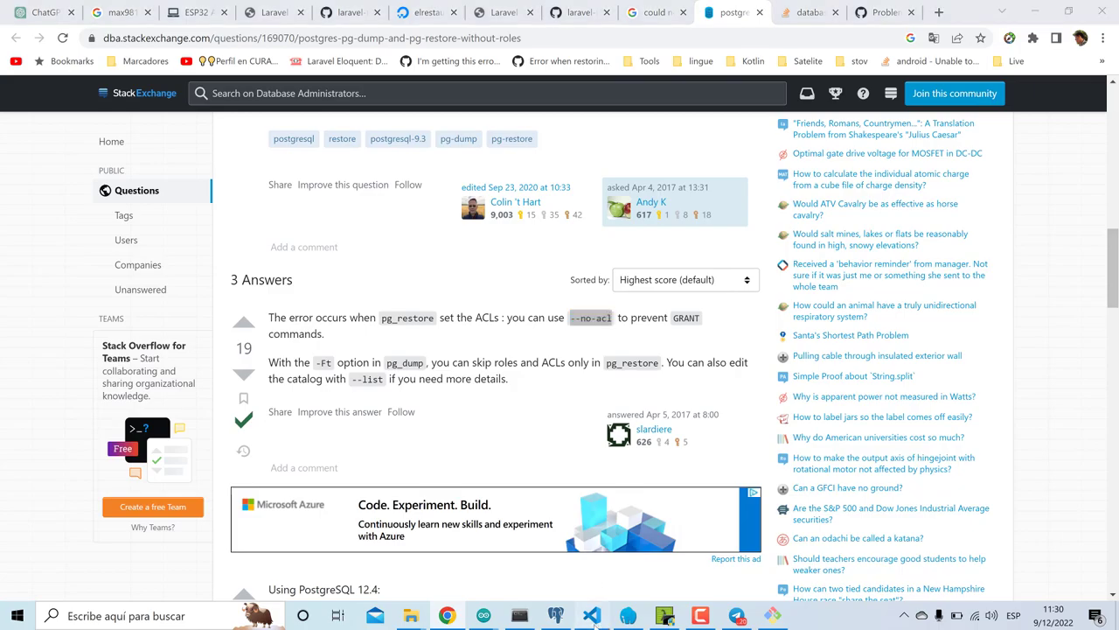
{"action": "left_click", "coordinate": [818, 320]}
{"action": "key", "text": "ctrl+v"}
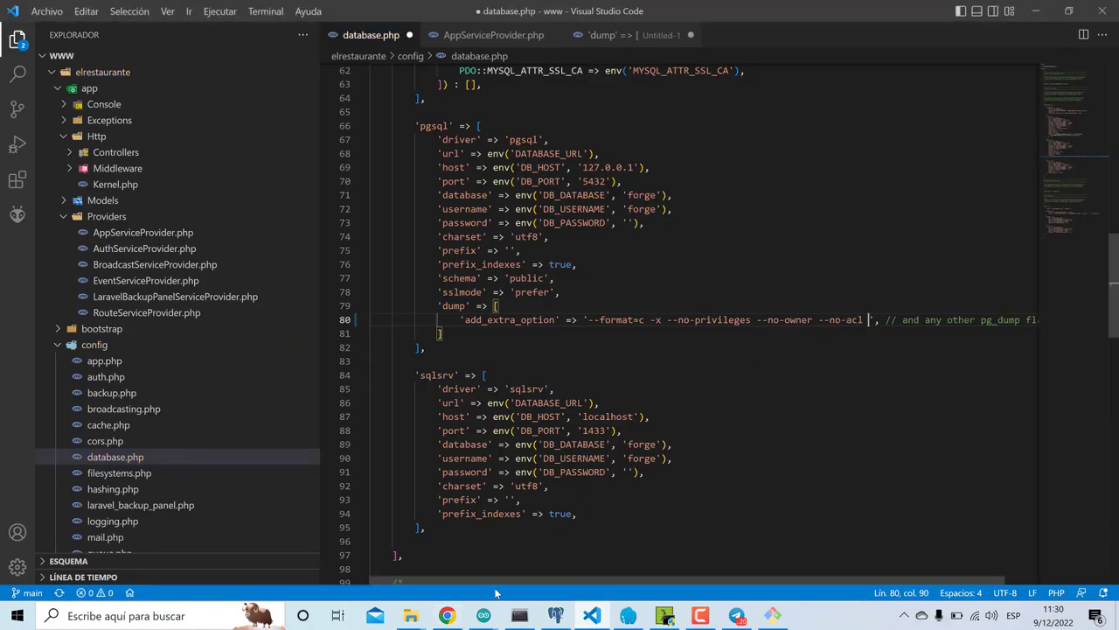
- Append -Ft from the answer after --no-acl, remove stray characters, and save database.php
{"action": "left_click", "coordinate": [447, 615]}
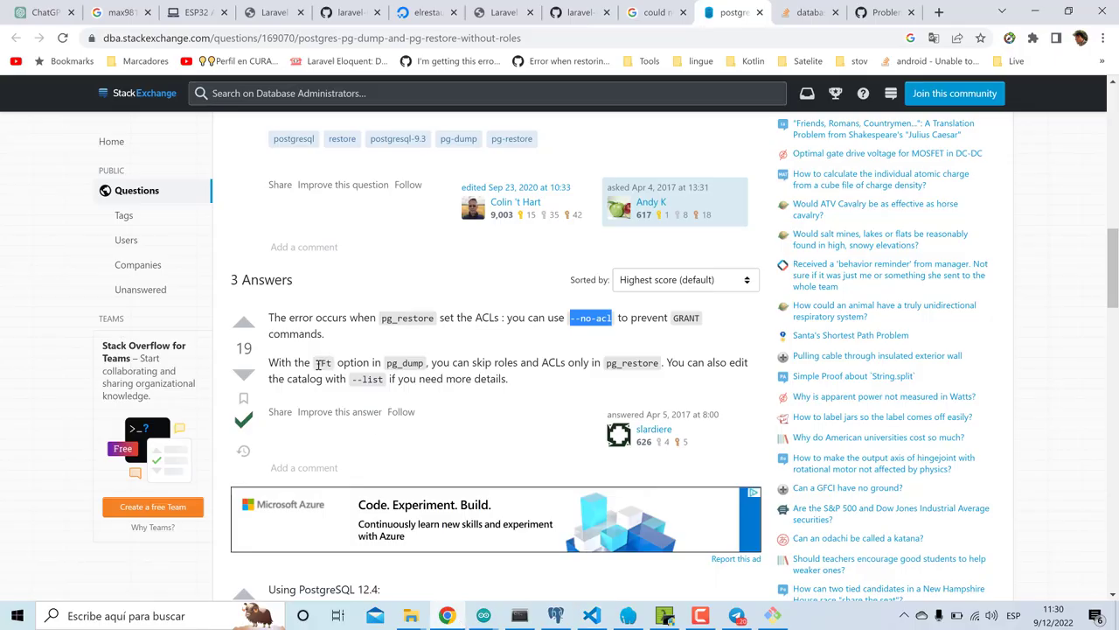
{"action": "left_click_drag", "start_coordinate": [317, 366], "coordinate": [342, 364]}
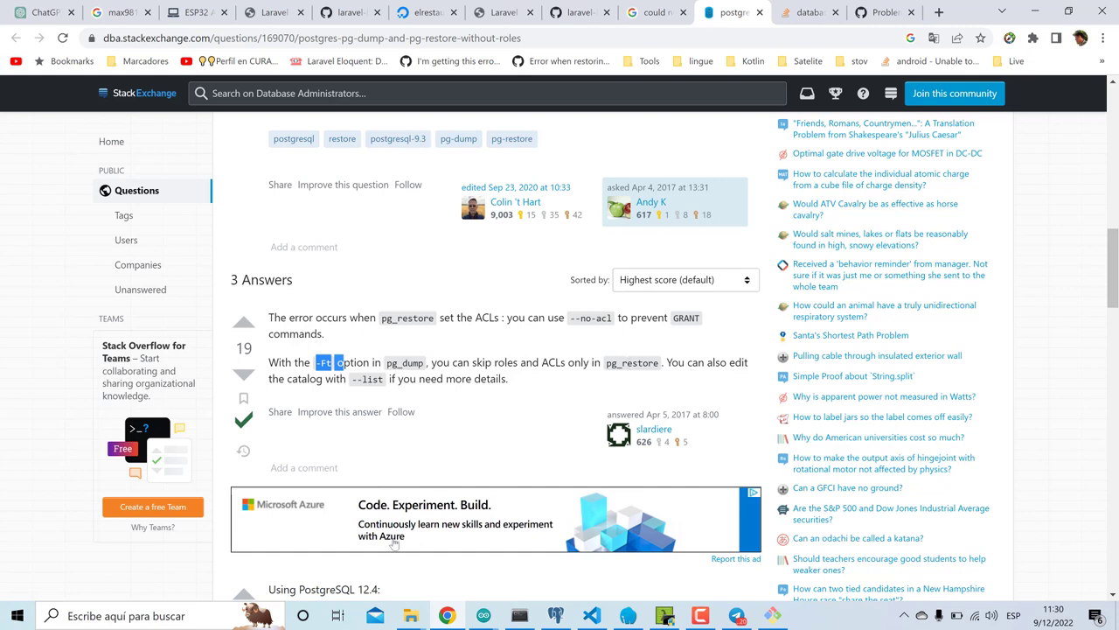
{"action": "key", "text": "alt+Tab"}
{"action": "type", "text": "-Ft o"}
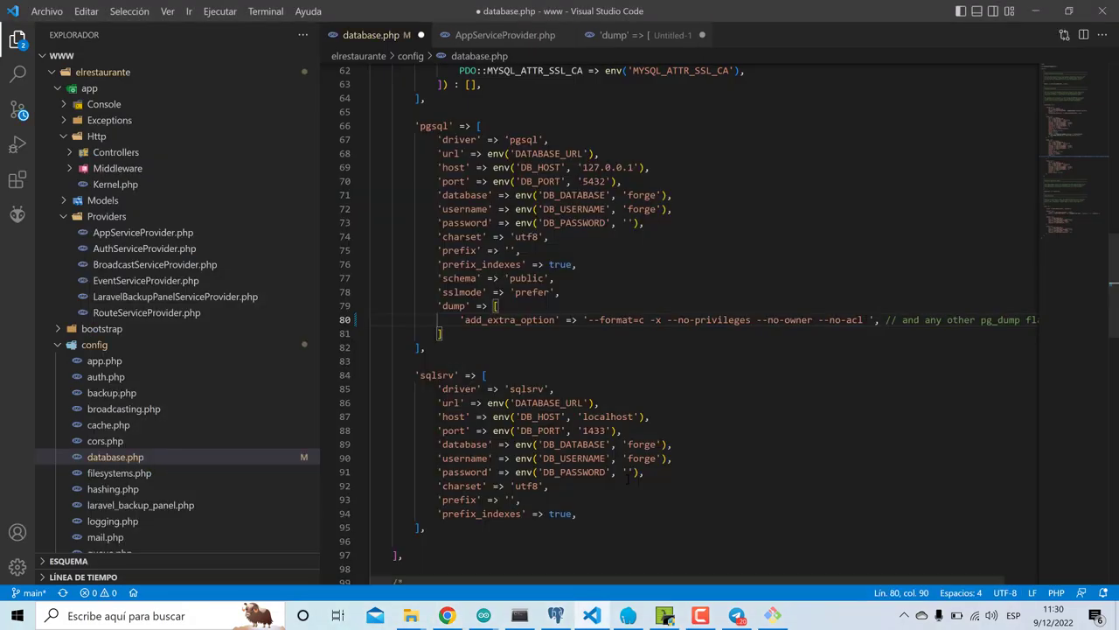
{"action": "key", "text": "BackSpace"}
{"action": "key", "text": "BackSpace"}
{"action": "key", "text": "ctrl+s"}
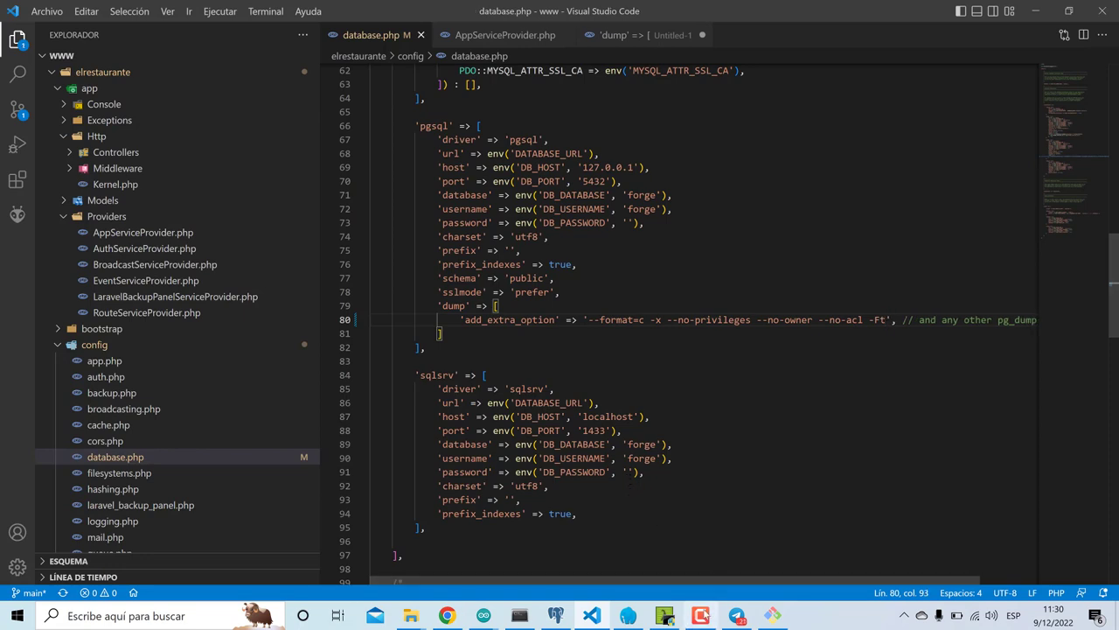
{"action": "mouse_move", "coordinate": [966, 542]}
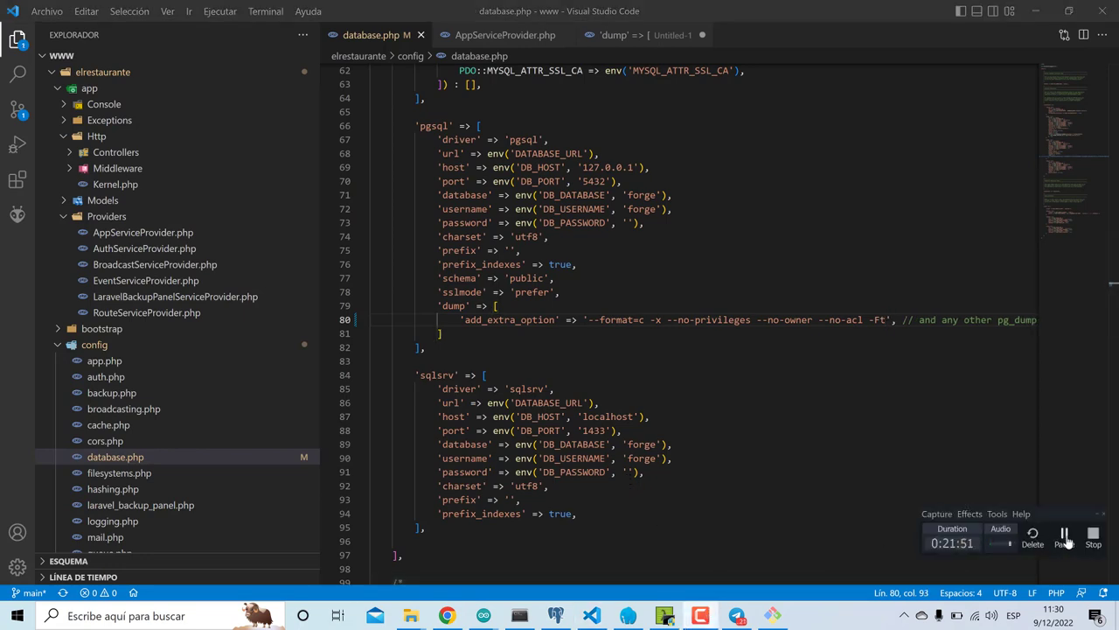
{"action": "left_click", "coordinate": [1065, 535]}
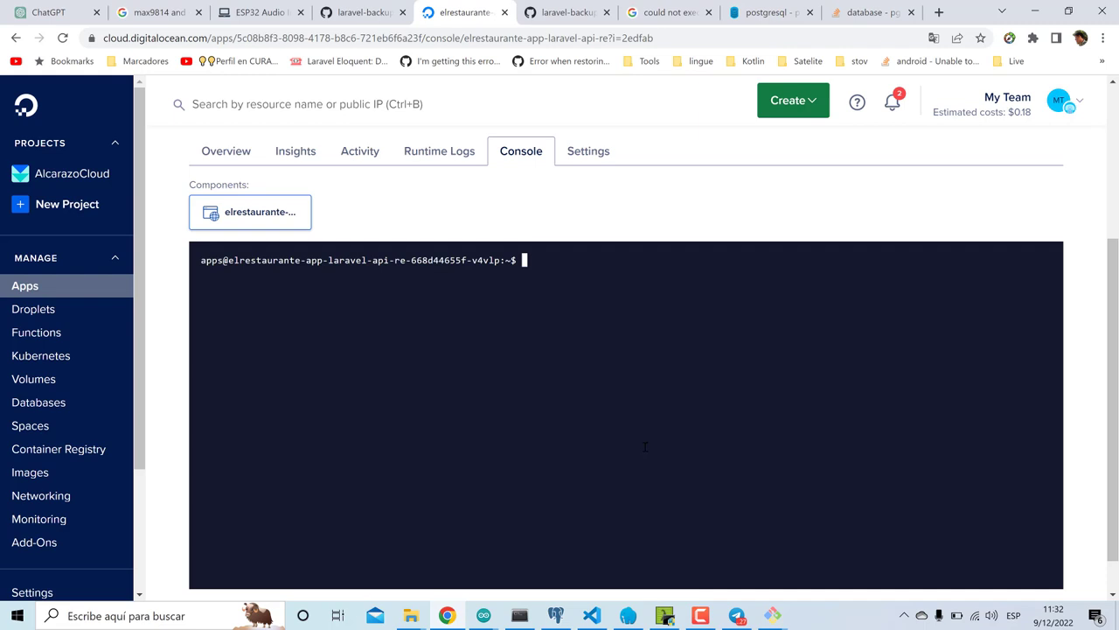
- Run php artisan optimize, then cat config/database.php to confirm the dump options end '--no-acl -Ft'
{"action": "type", "text": "php artisan optimize"}
{"action": "key", "text": "Return"}
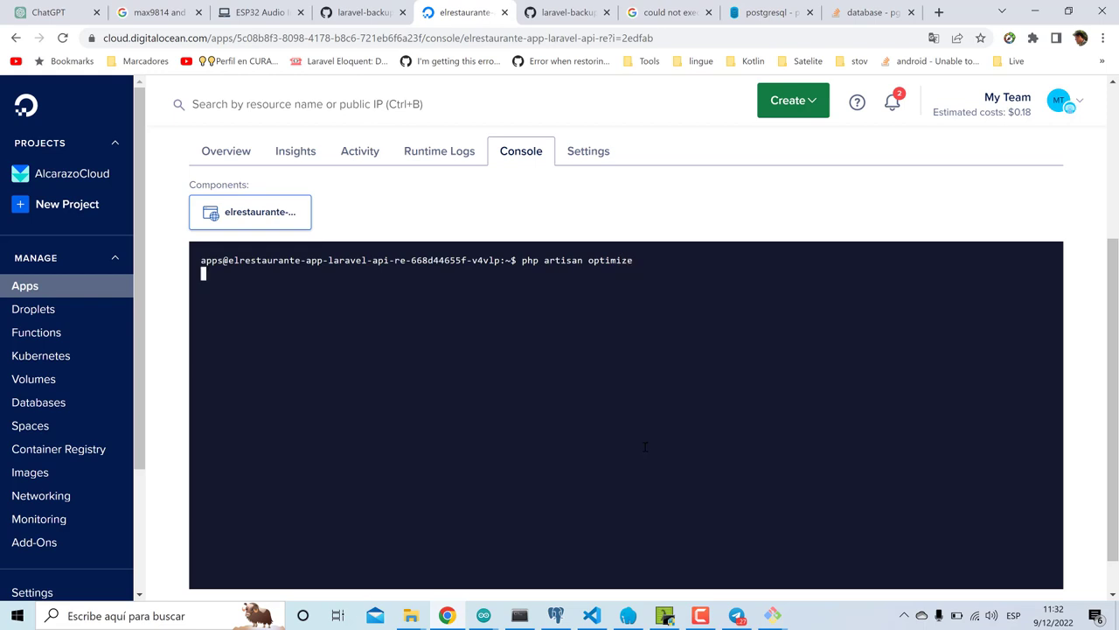
{"action": "type", "text": "cd "}
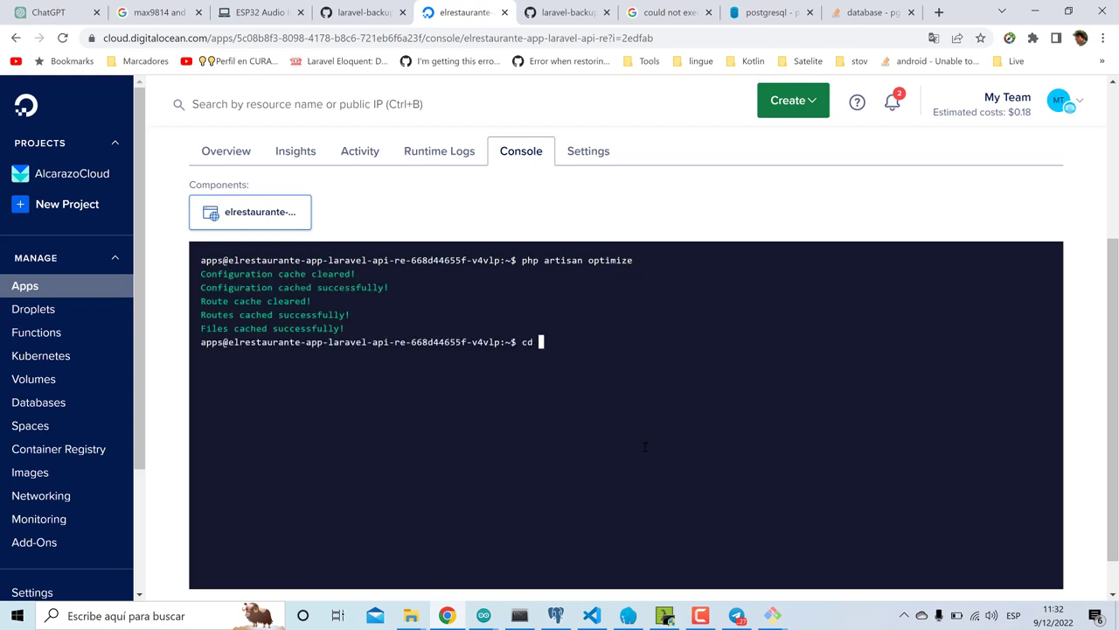
{"action": "type", "text": "config/"}
{"action": "key", "text": "Return"}
{"action": "type", "text": "cat da"}
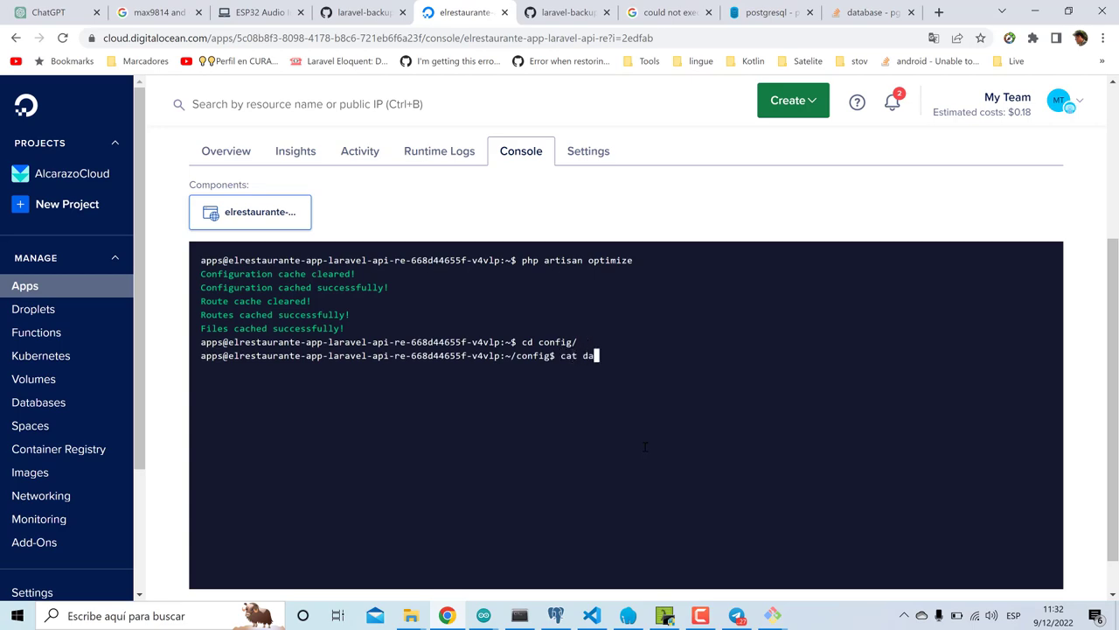
{"action": "key", "text": "Tab"}
{"action": "key", "text": "Return"}
{"action": "scroll", "coordinate": [645, 447], "scroll_direction": "up", "scroll_amount": 10}
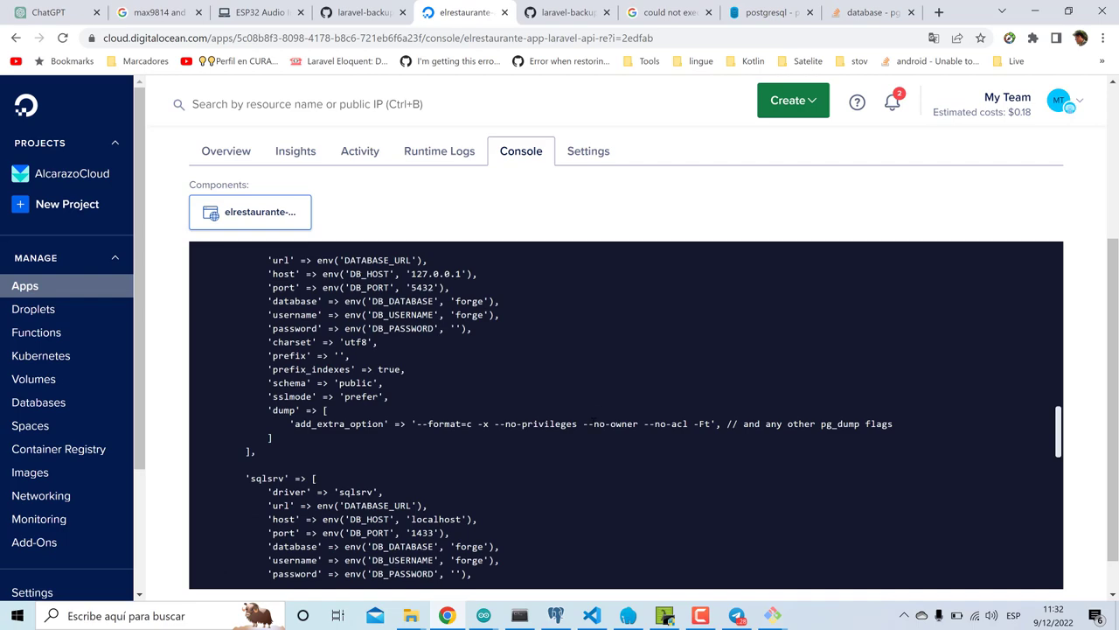
{"action": "scroll", "coordinate": [574, 442], "scroll_direction": "down", "scroll_amount": 10}
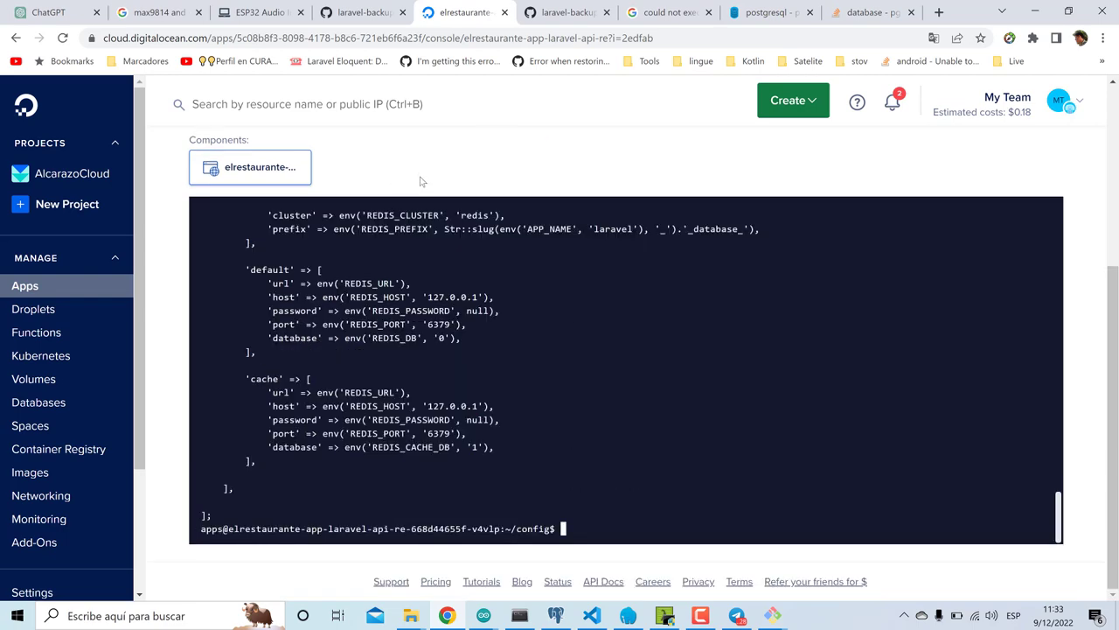
{"action": "scroll", "coordinate": [418, 180], "scroll_direction": "up", "scroll_amount": 3}
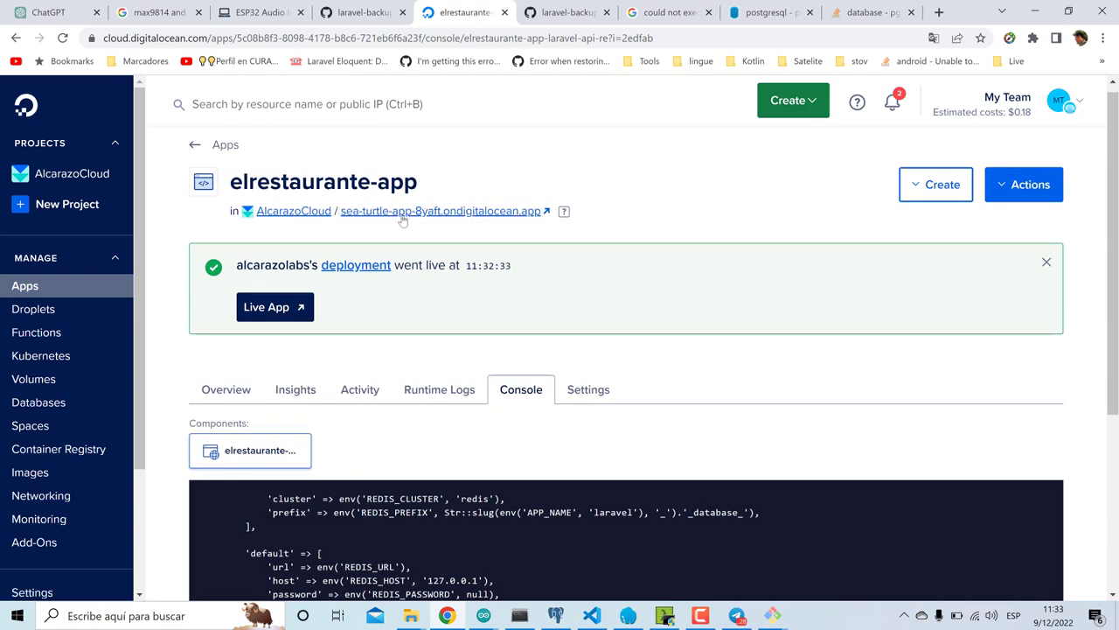
{"action": "left_click", "coordinate": [403, 216]}
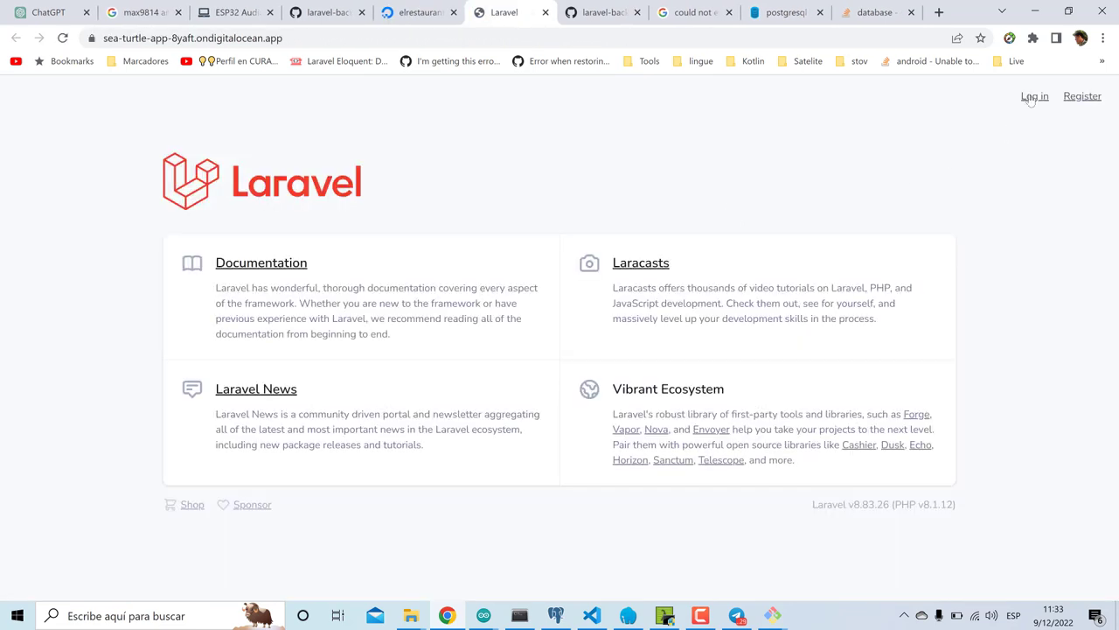
- Log in to the deployed app with the saved admin email and its password
{"action": "left_click", "coordinate": [1034, 96]}
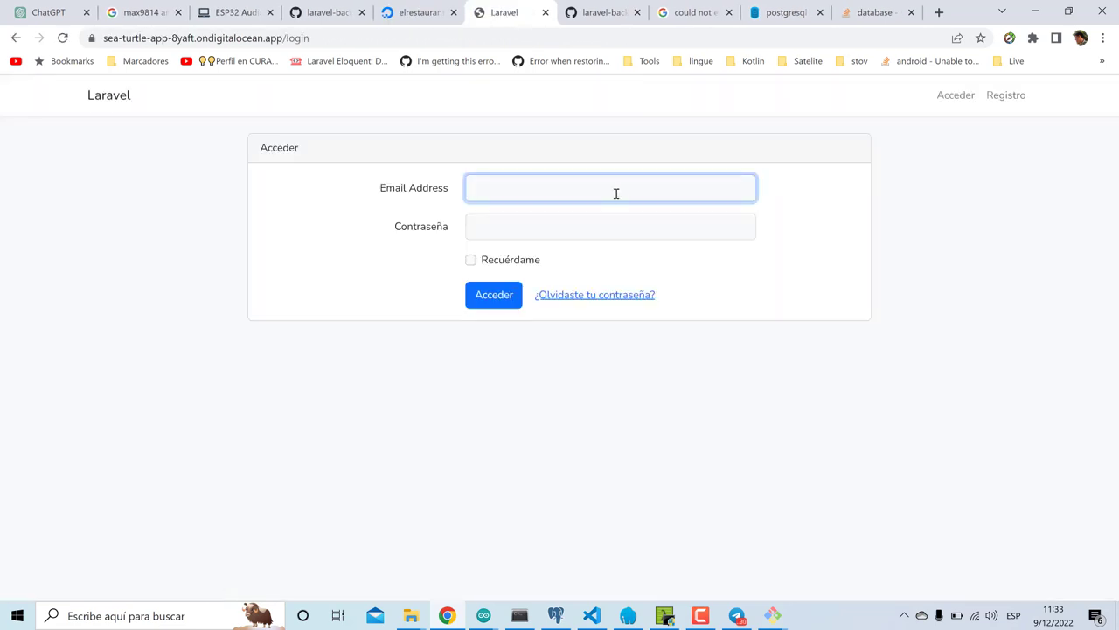
{"action": "left_click", "coordinate": [615, 193]}
{"action": "left_click", "coordinate": [594, 224]}
{"action": "left_click", "coordinate": [593, 224]}
{"action": "type", "text": "123"}
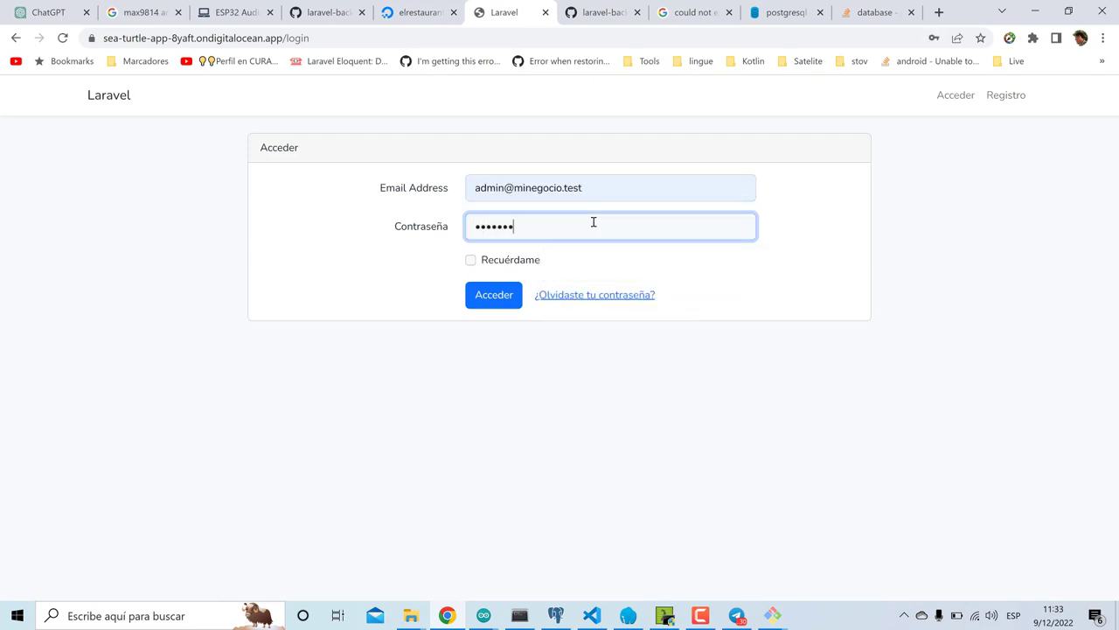
{"action": "key", "text": "Return"}
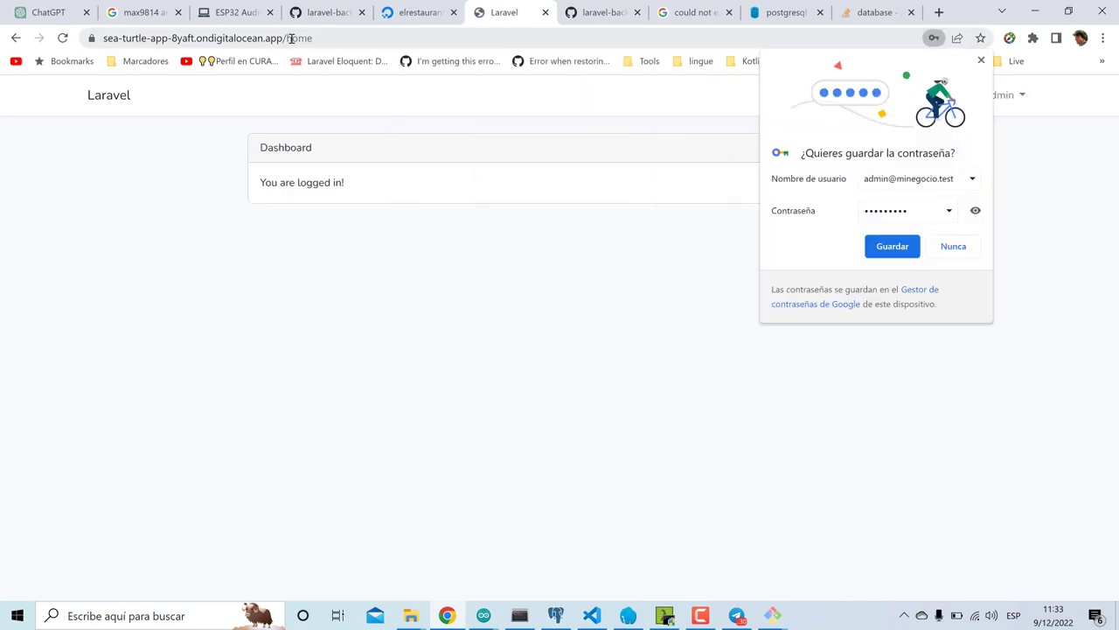
- Go to /backup, decline saving the password, and start a database-only backup
{"action": "left_click_drag", "start_coordinate": [291, 38], "coordinate": [408, 39]}
{"action": "key", "text": "BackSpace"}
{"action": "type", "text": "back"}
{"action": "key", "text": "Return"}
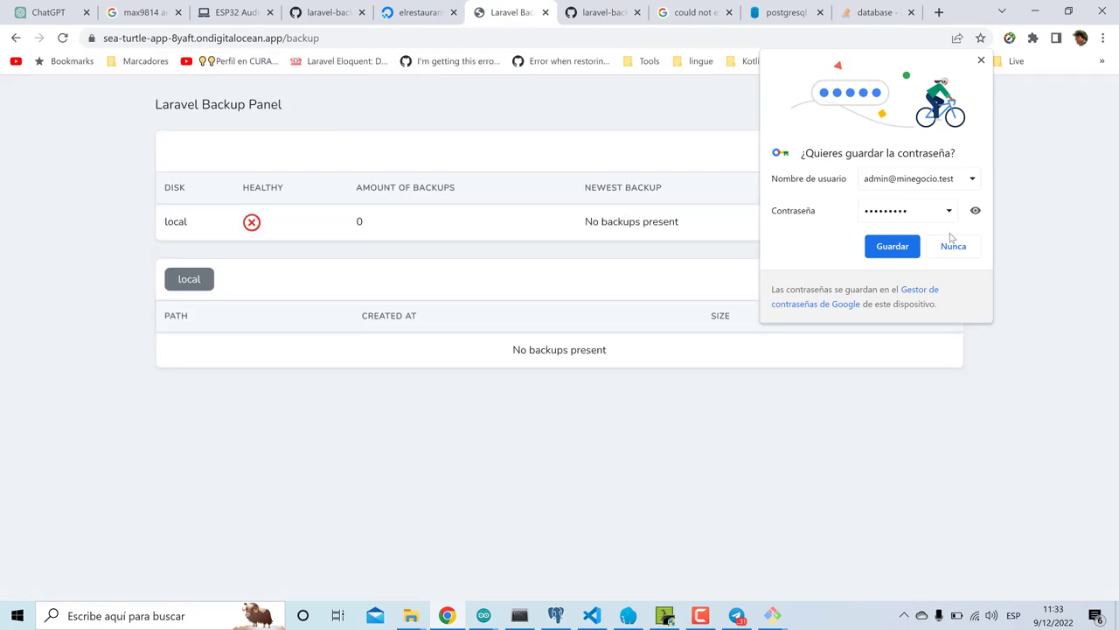
{"action": "left_click", "coordinate": [953, 245]}
{"action": "left_click", "coordinate": [946, 102]}
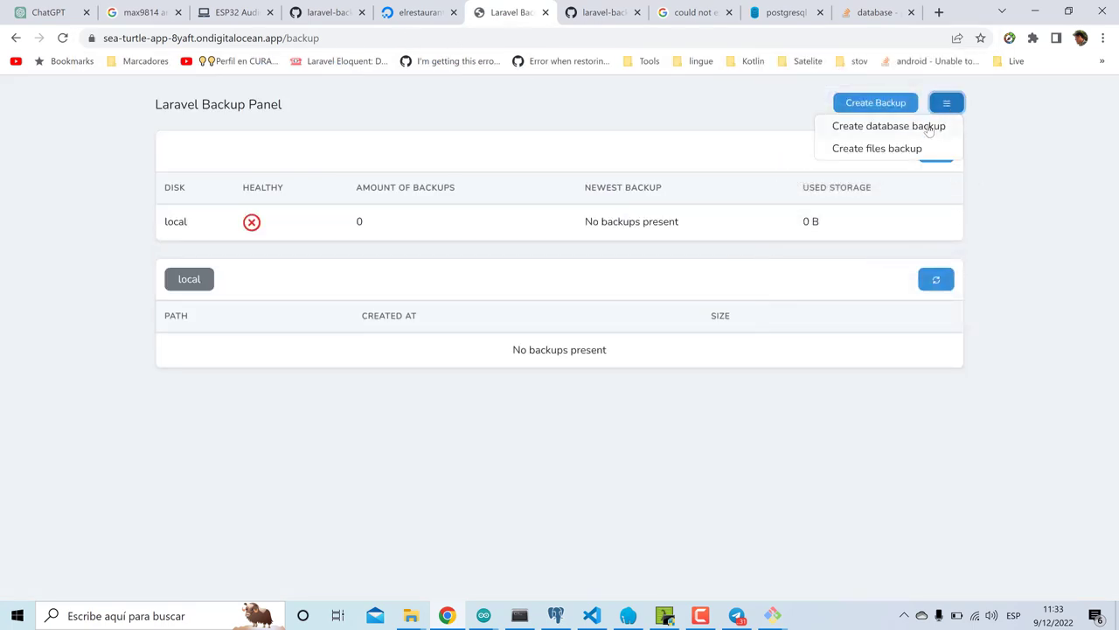
{"action": "left_click", "coordinate": [888, 126]}
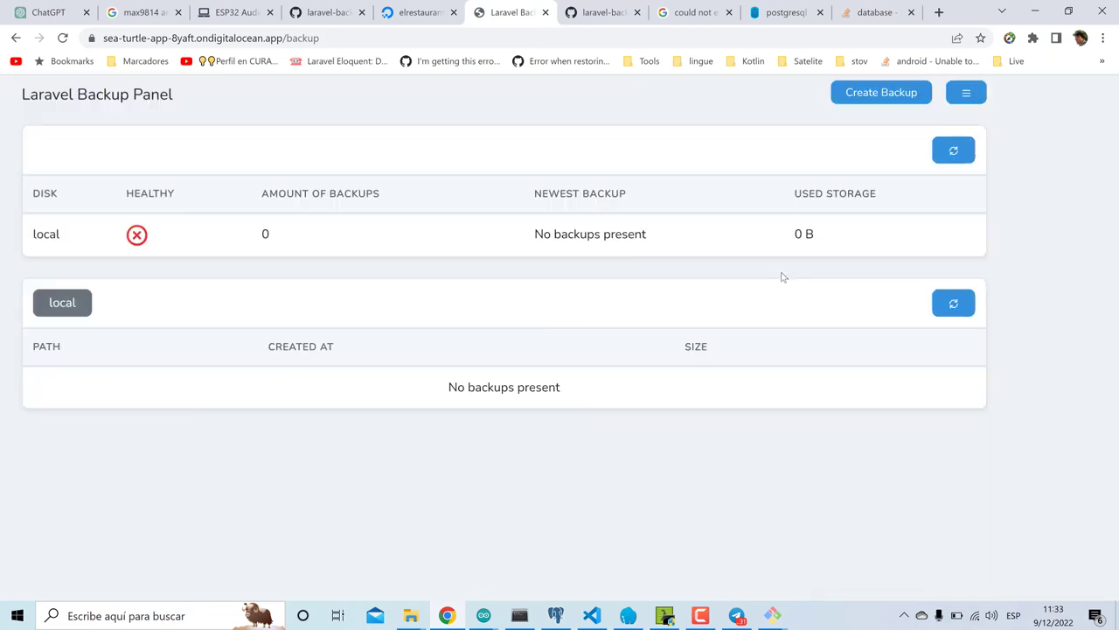
- Review the pg_restore flag answers on the Stack Overflow and Database Administrators tabs
{"action": "left_click", "coordinate": [874, 14]}
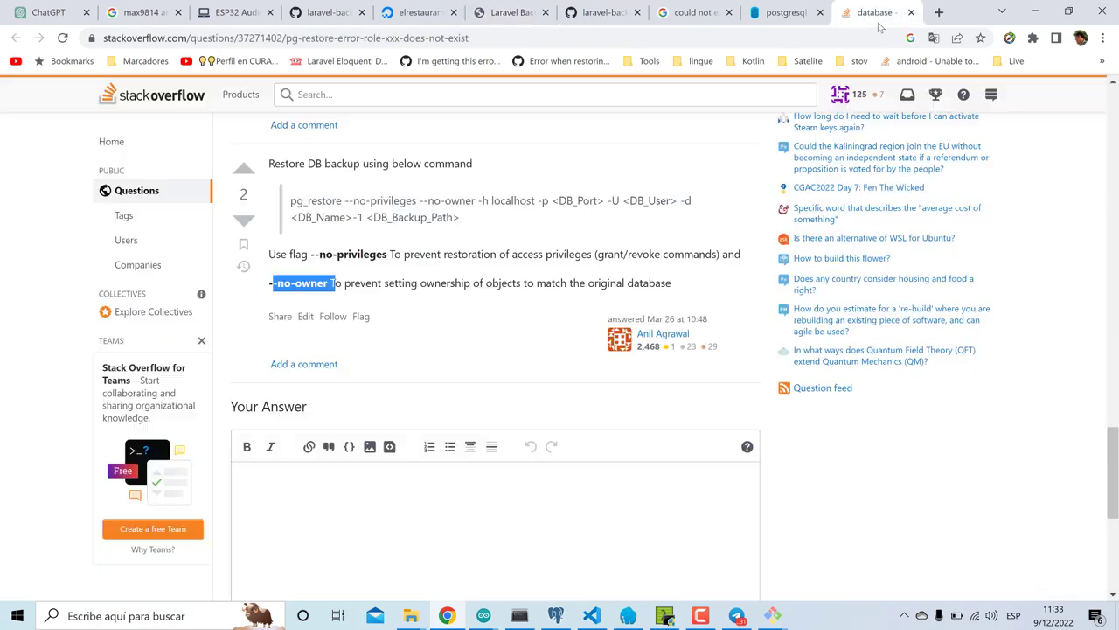
{"action": "left_click", "coordinate": [770, 9]}
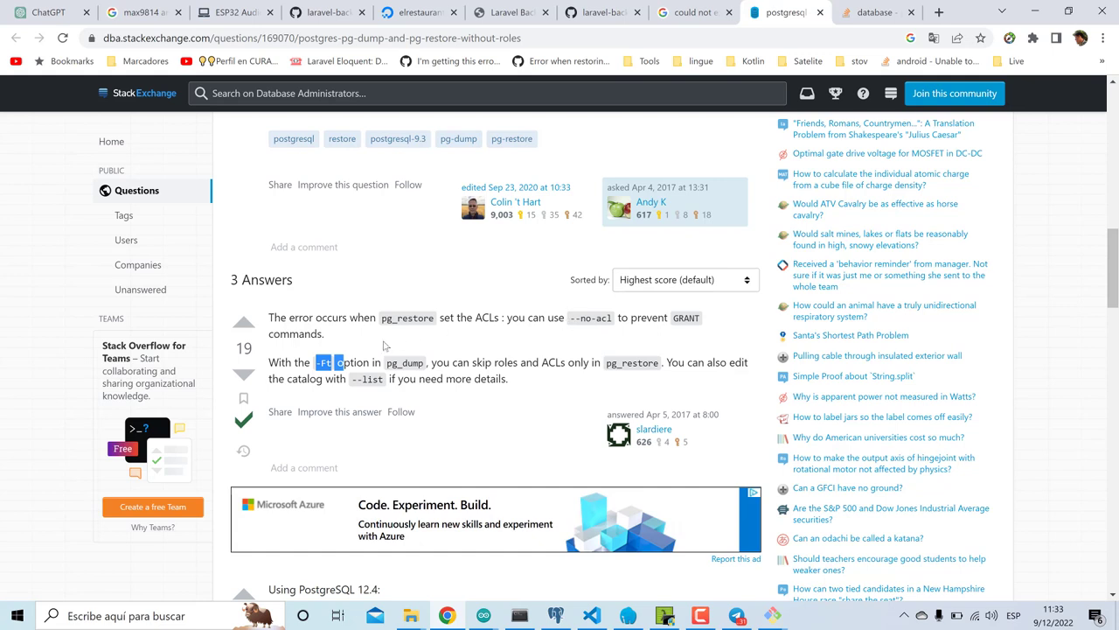
{"action": "left_click", "coordinate": [347, 362]}
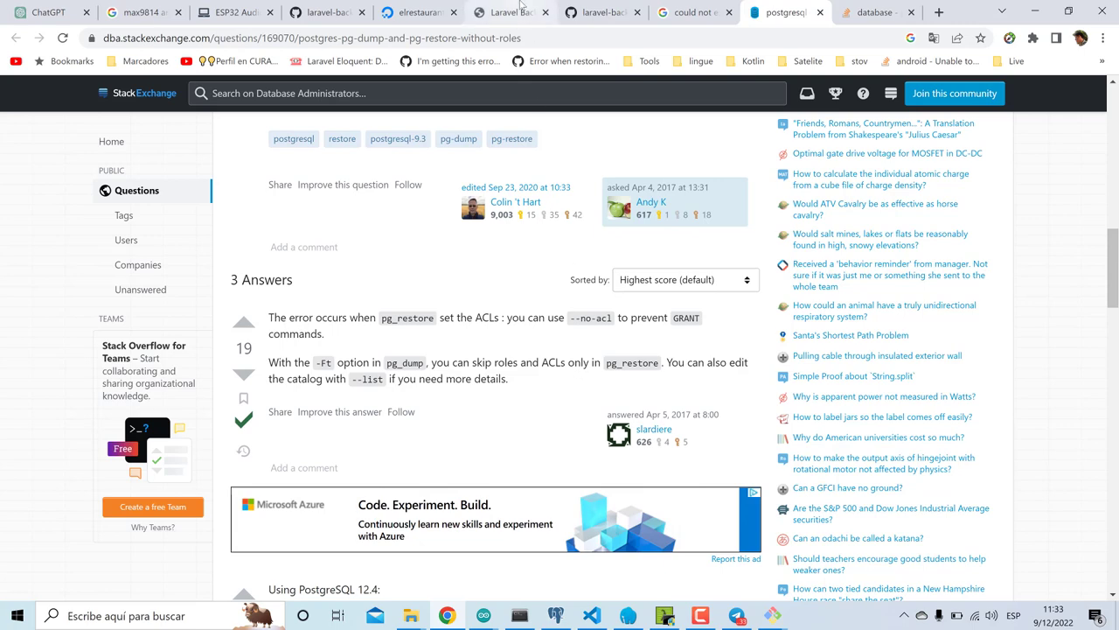
- Reload the Backup Panel, download the new 37.52 KB backup zip, and show it in Descargas
{"action": "left_click", "coordinate": [518, 9]}
{"action": "left_click", "coordinate": [64, 40]}
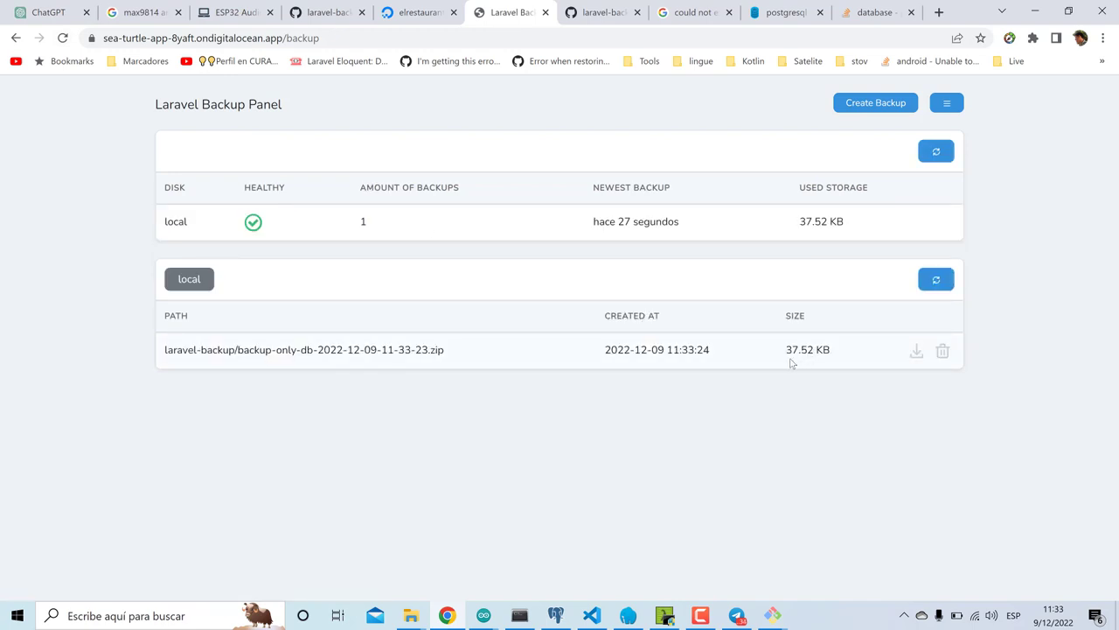
{"action": "left_click", "coordinate": [916, 353]}
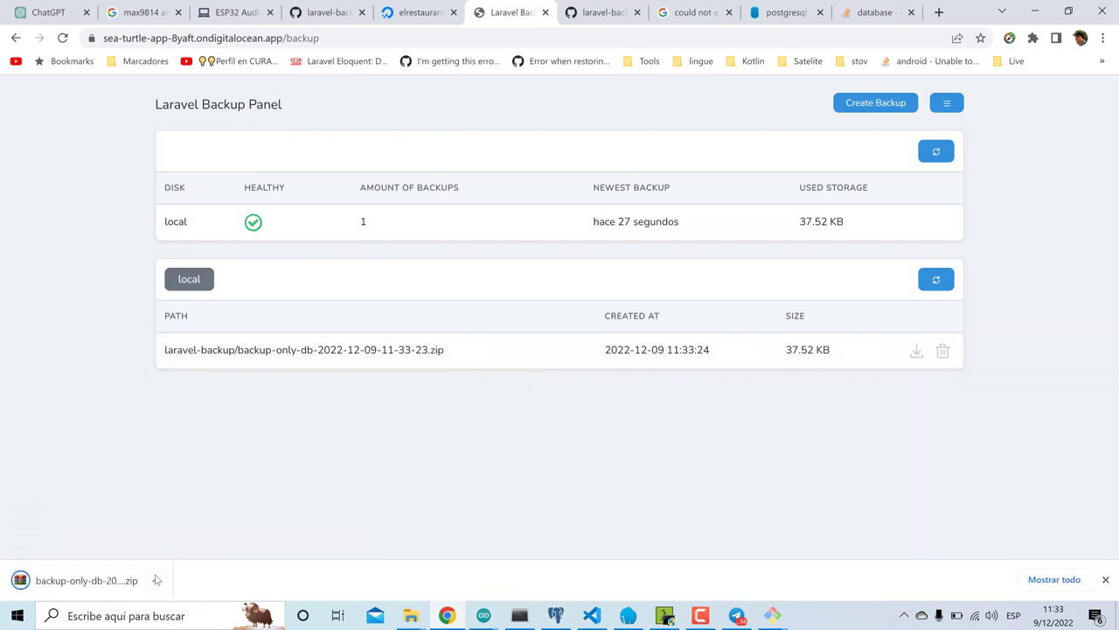
{"action": "left_click", "coordinate": [156, 580]}
{"action": "left_click", "coordinate": [195, 601]}
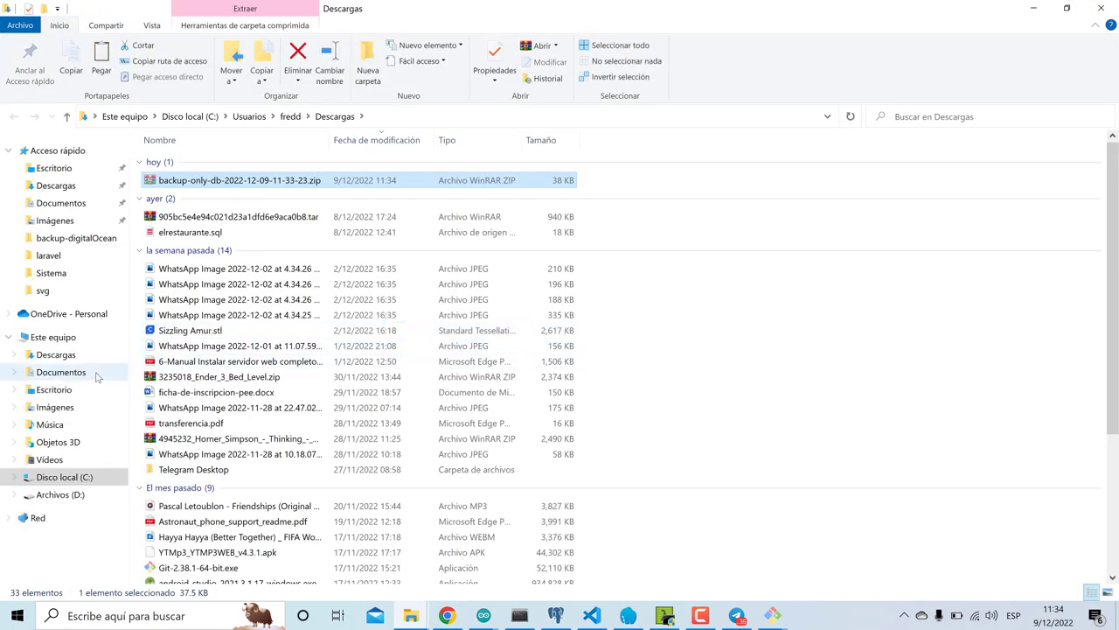
- Delete the old db-dumps folder and zip from Documentos > backup-digitalOcean
{"action": "left_click", "coordinate": [61, 372]}
{"action": "double_click", "coordinate": [201, 177]}
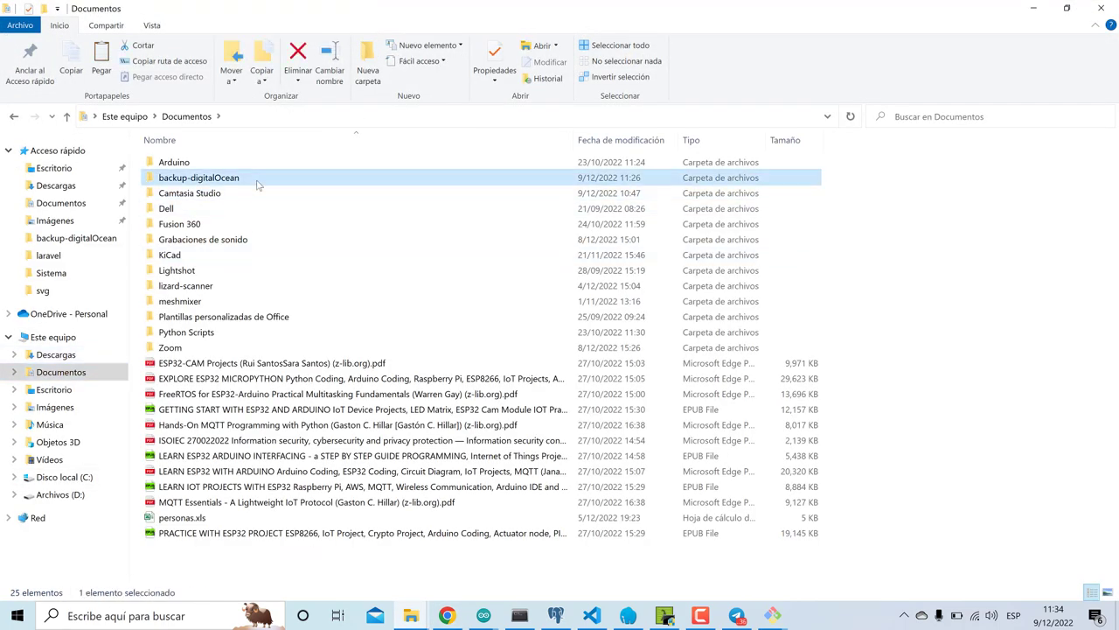
{"action": "key", "text": "ctrl+a"}
{"action": "key", "text": "Delete"}
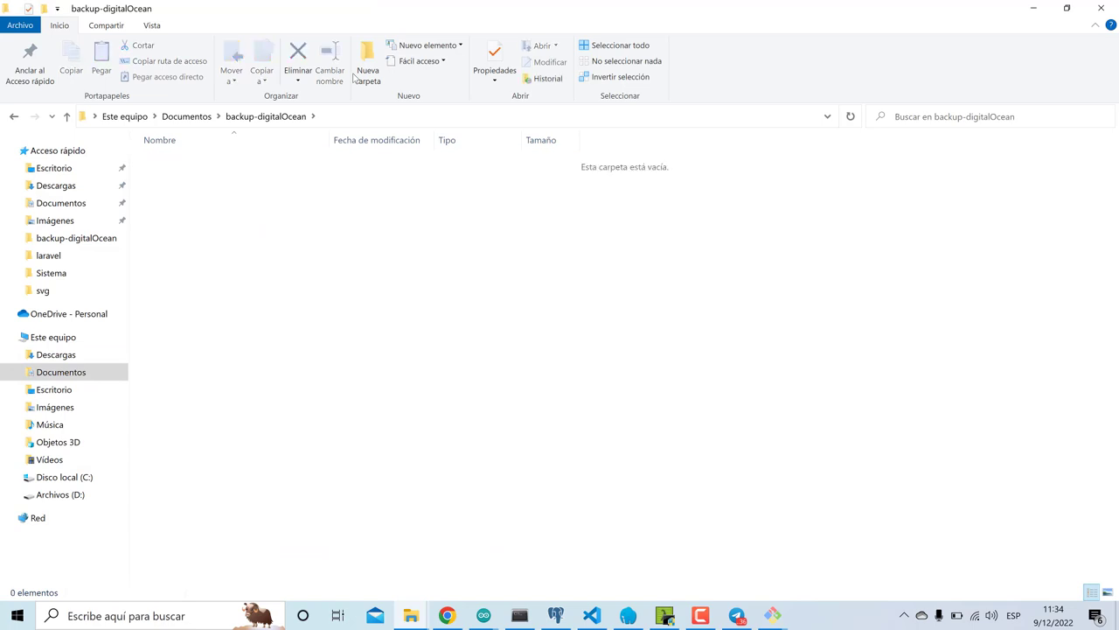
- Paste the 11-33-23 backup zip into backup-digitalOcean and extract it there
{"action": "left_click", "coordinate": [268, 171]}
{"action": "right_click", "coordinate": [269, 170]}
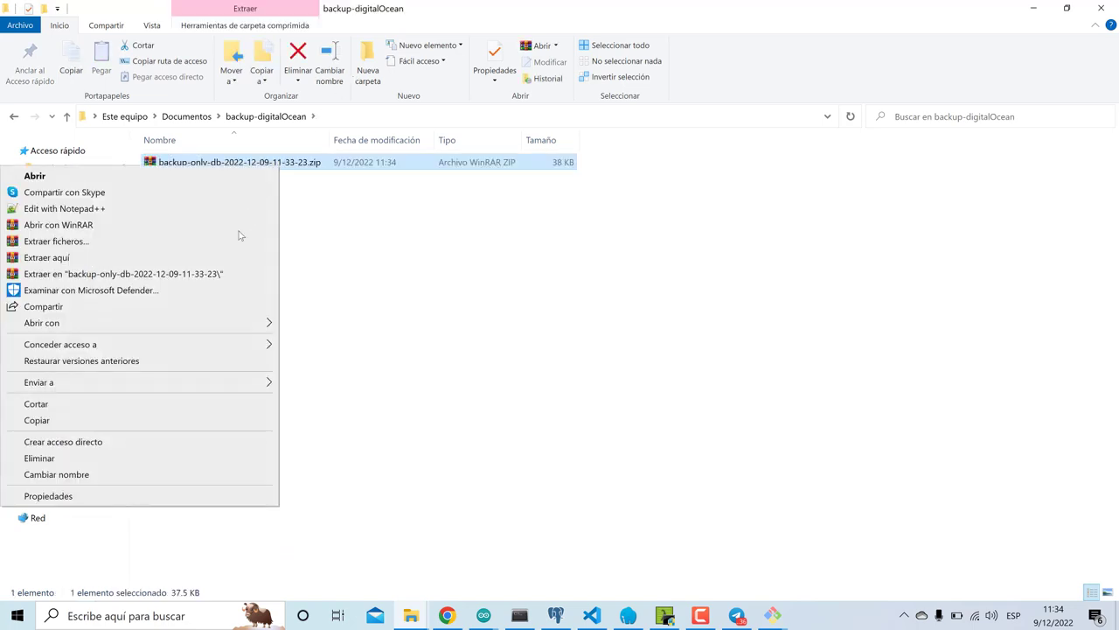
{"action": "left_click", "coordinate": [225, 256]}
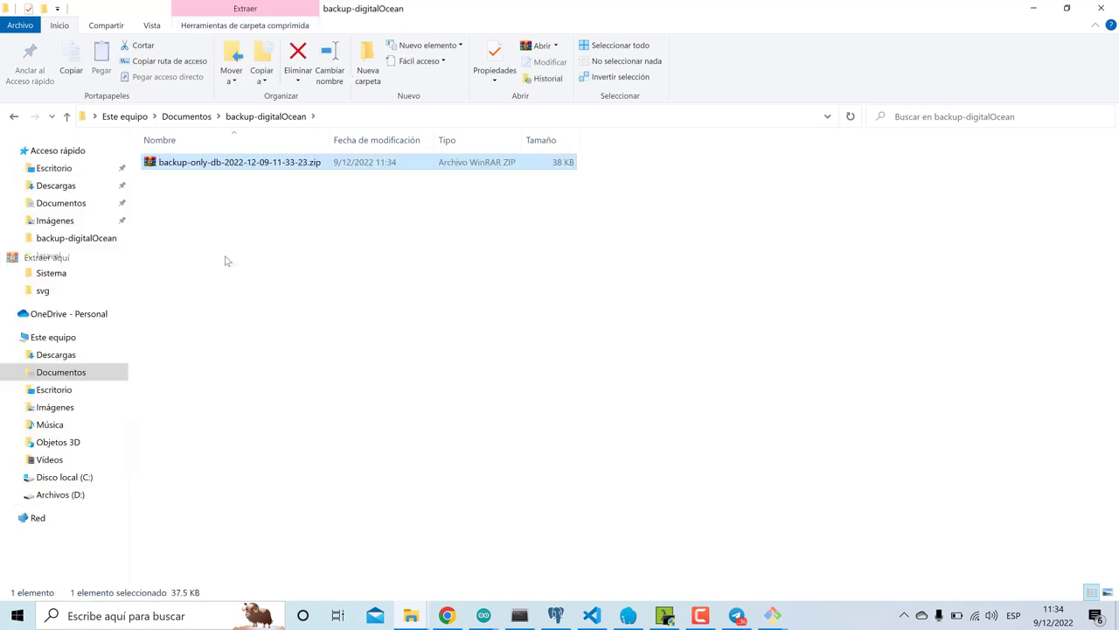
{"action": "left_click", "coordinate": [427, 325]}
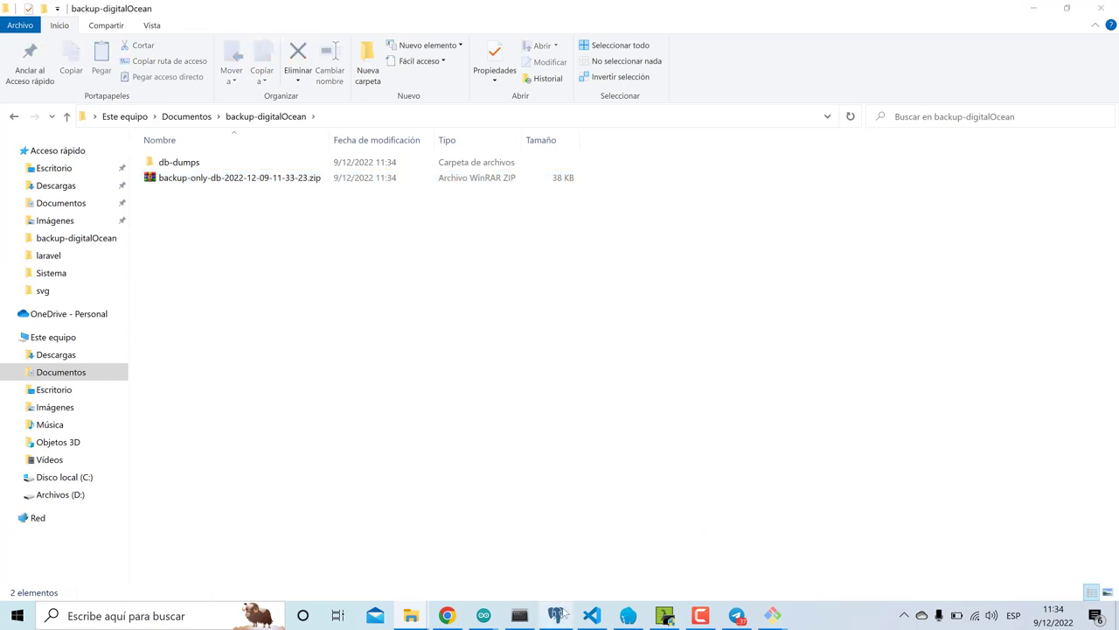
{"action": "left_click", "coordinate": [556, 614]}
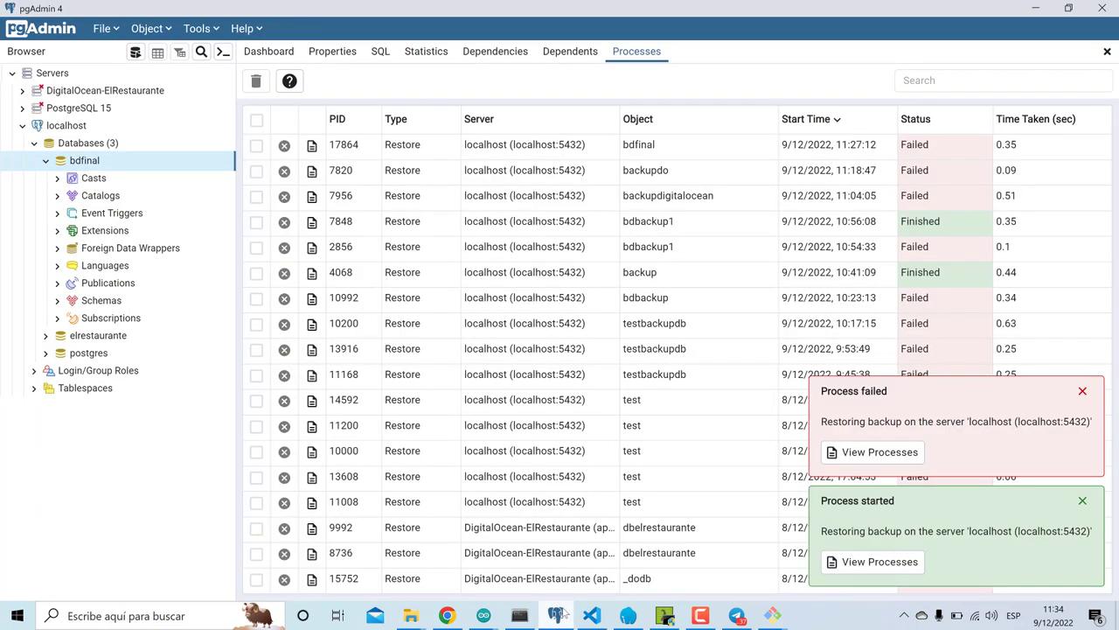
- Dismiss the process notices and drop the bdfinal database
{"action": "left_click", "coordinate": [1083, 391]}
{"action": "left_click", "coordinate": [1083, 500]}
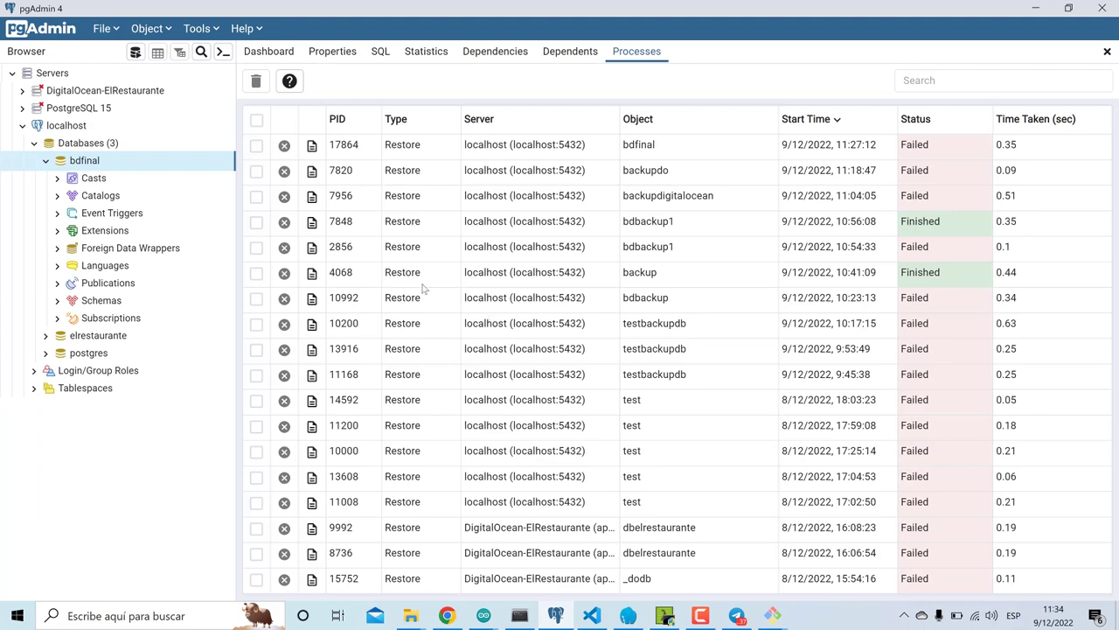
{"action": "right_click", "coordinate": [171, 161]}
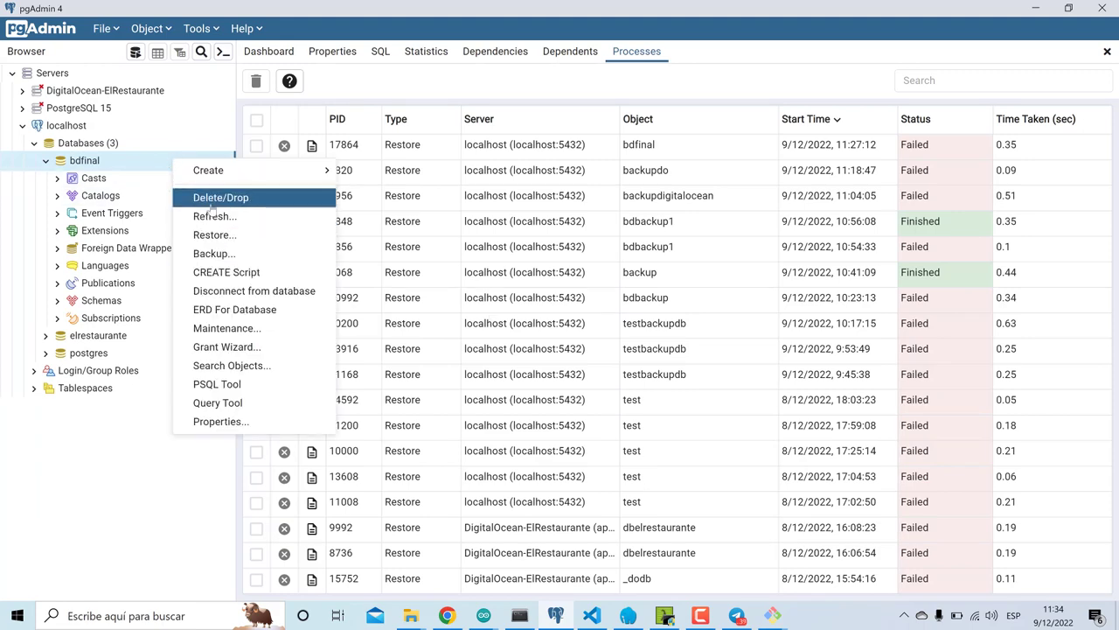
{"action": "left_click", "coordinate": [213, 202]}
{"action": "left_click", "coordinate": [744, 158]}
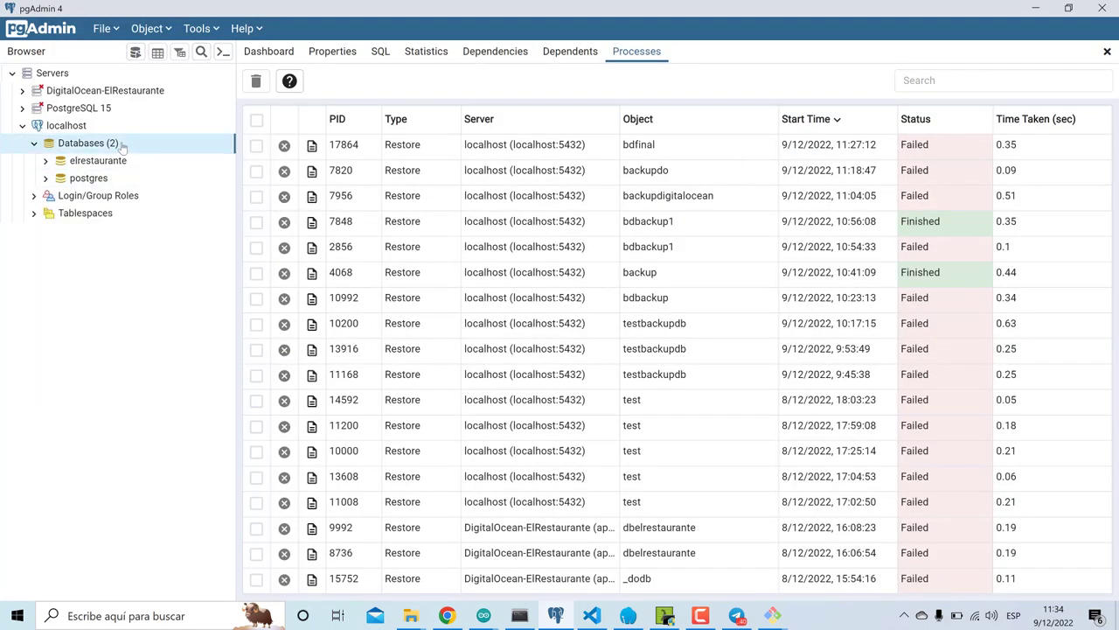
- Create a new database named final on localhost
{"action": "right_click", "coordinate": [122, 149]}
{"action": "mouse_move", "coordinate": [201, 158]}
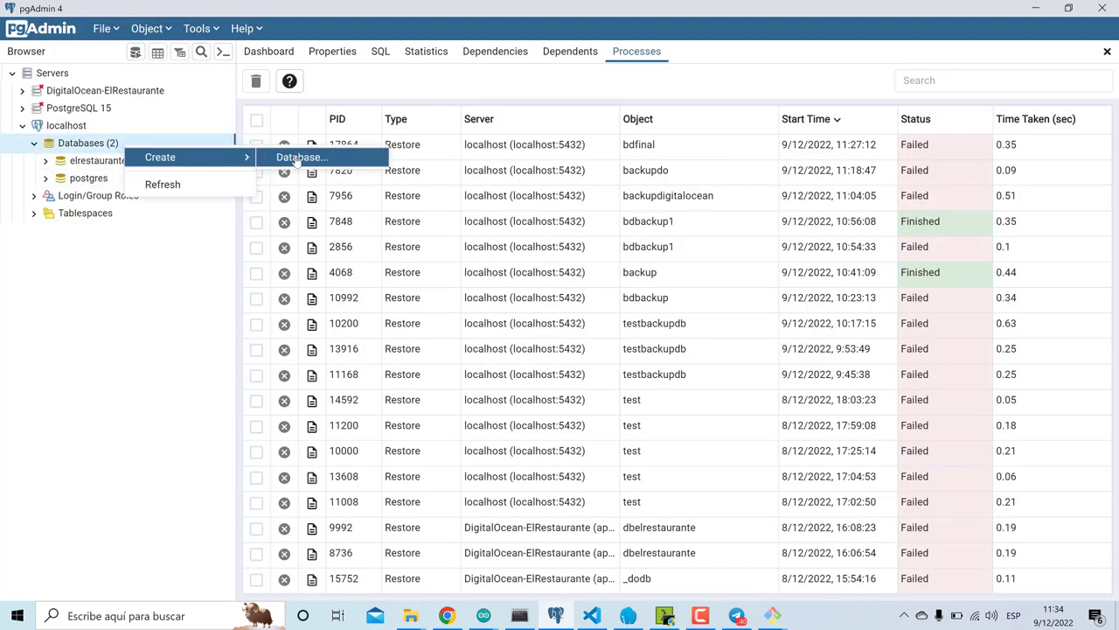
{"action": "left_click", "coordinate": [297, 158]}
{"action": "type", "text": "final"}
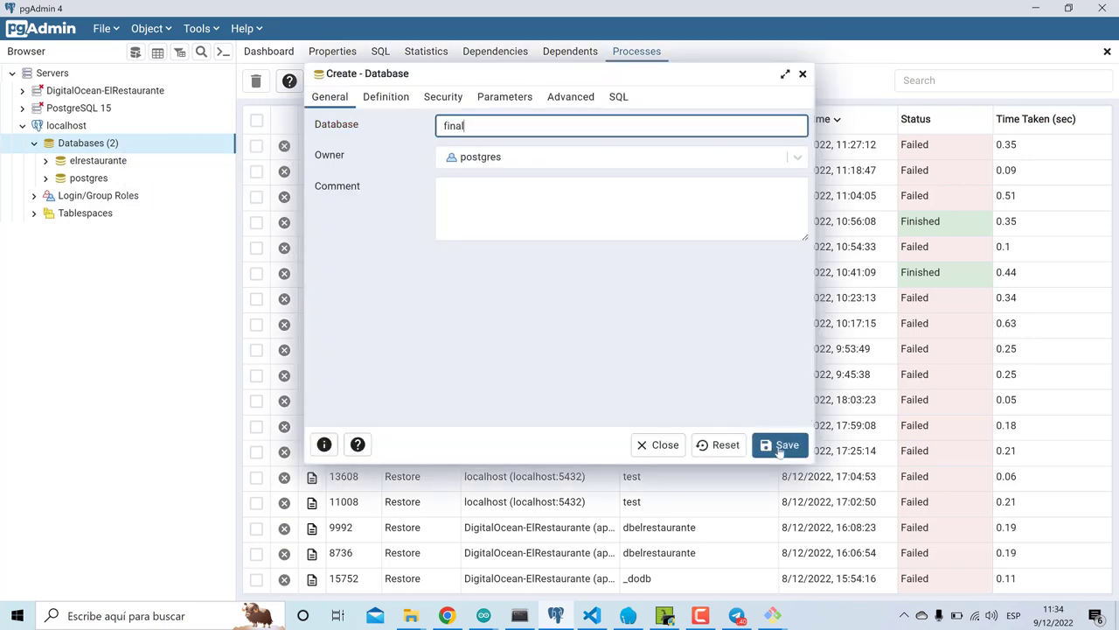
{"action": "left_click", "coordinate": [781, 446]}
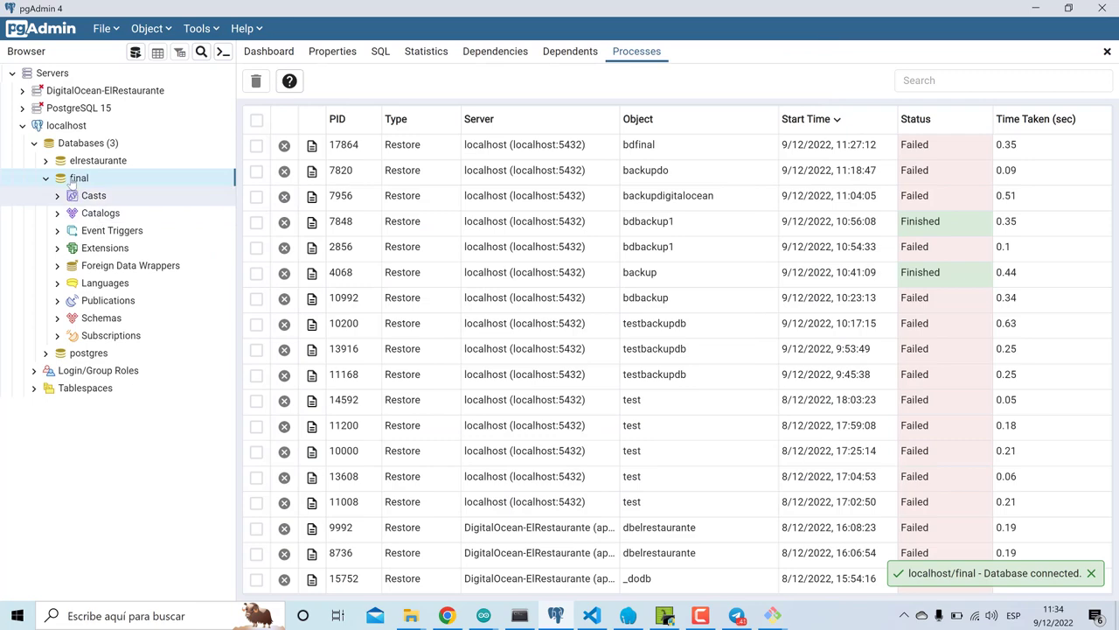
- Restore postgresql-dbelrestaurante.sql into the final database
{"action": "right_click", "coordinate": [69, 179]}
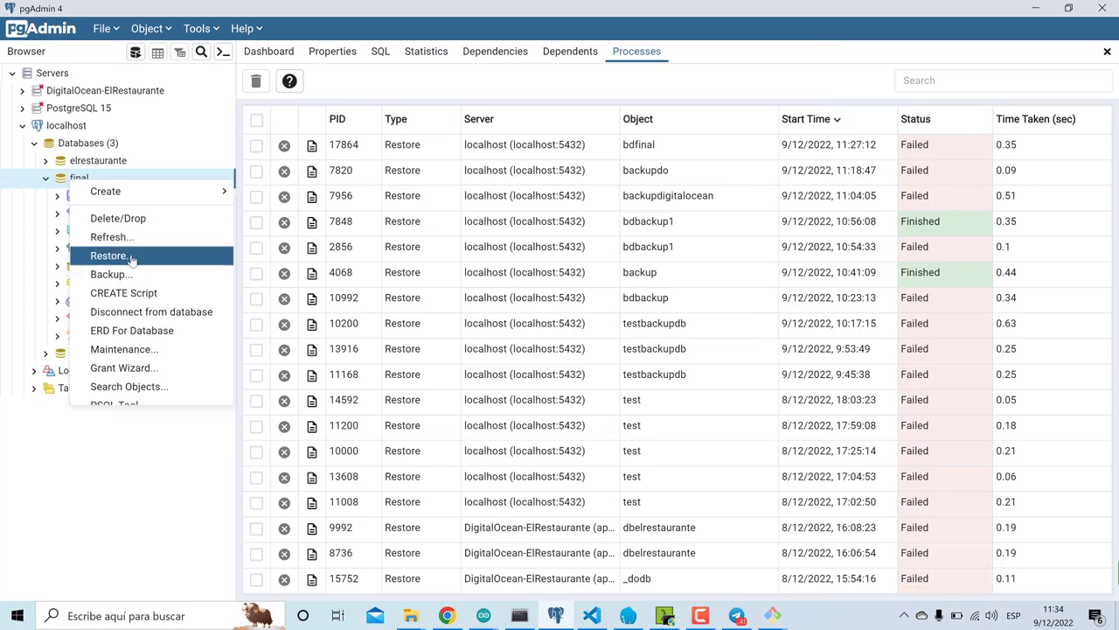
{"action": "left_click", "coordinate": [131, 255]}
{"action": "left_click", "coordinate": [793, 194]}
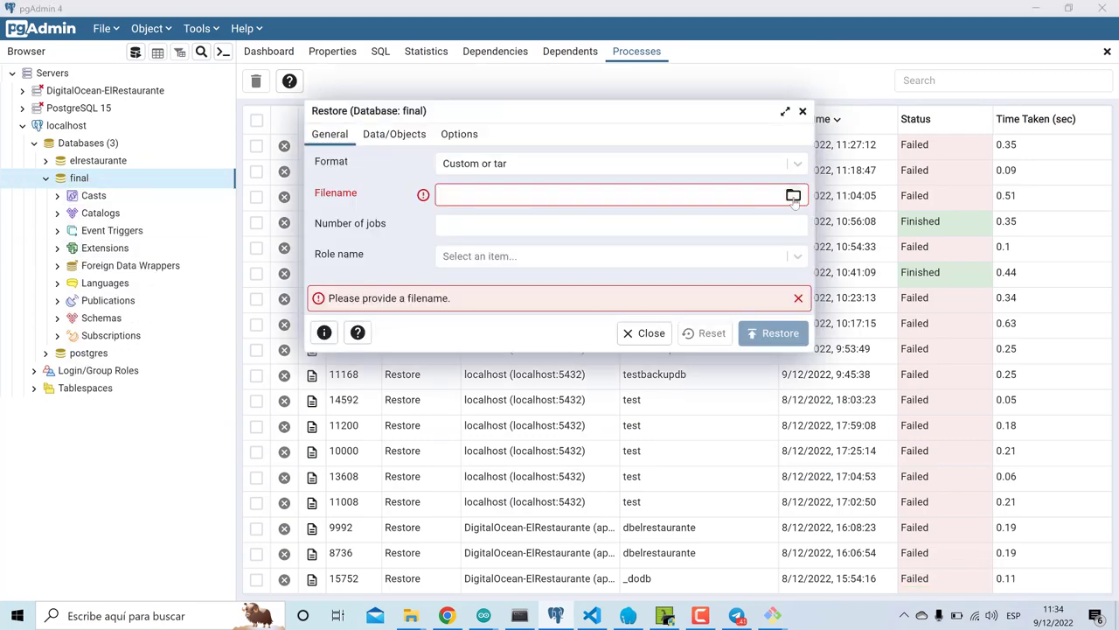
{"action": "double_click", "coordinate": [201, 102]}
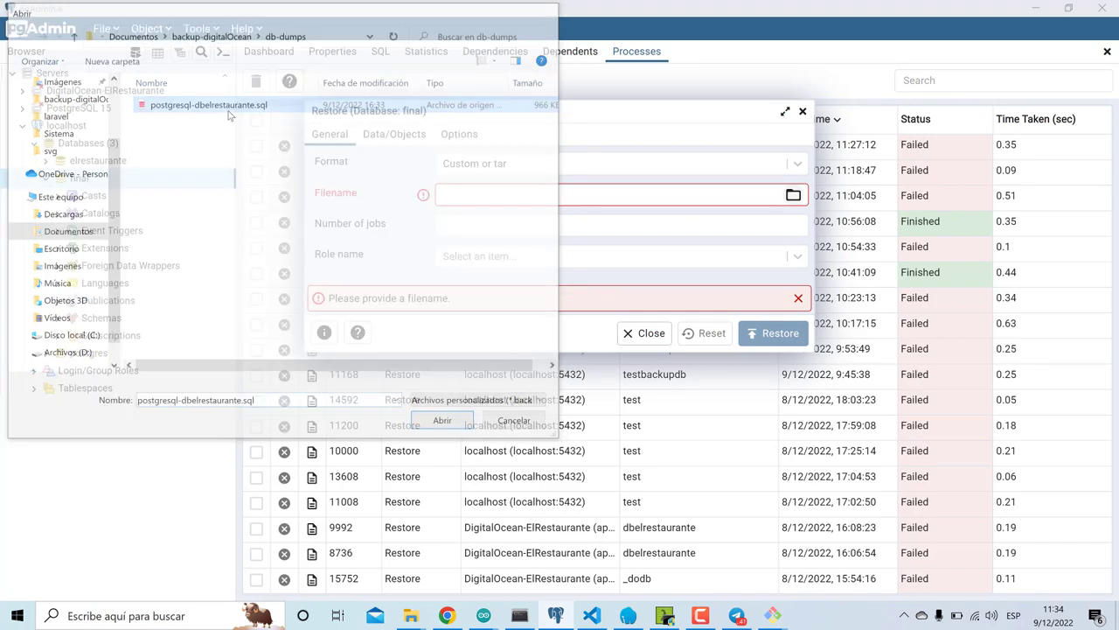
{"action": "left_click", "coordinate": [763, 336]}
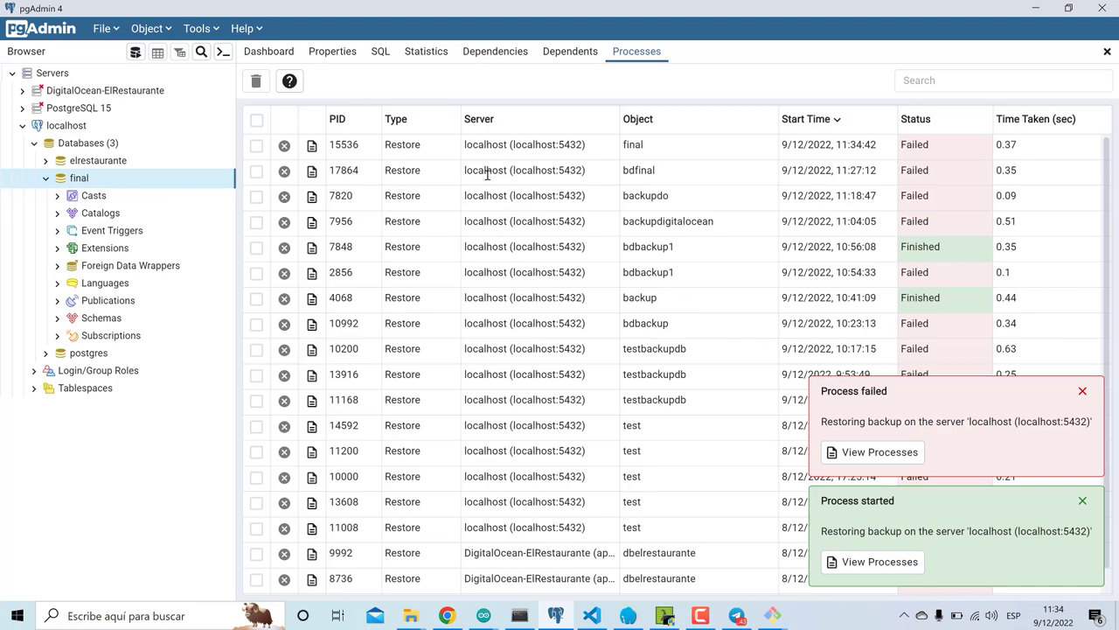
- Read the failed restore's log, showing missing 'dbelrestaurante' role errors on OWNER statements
{"action": "left_click", "coordinate": [313, 145]}
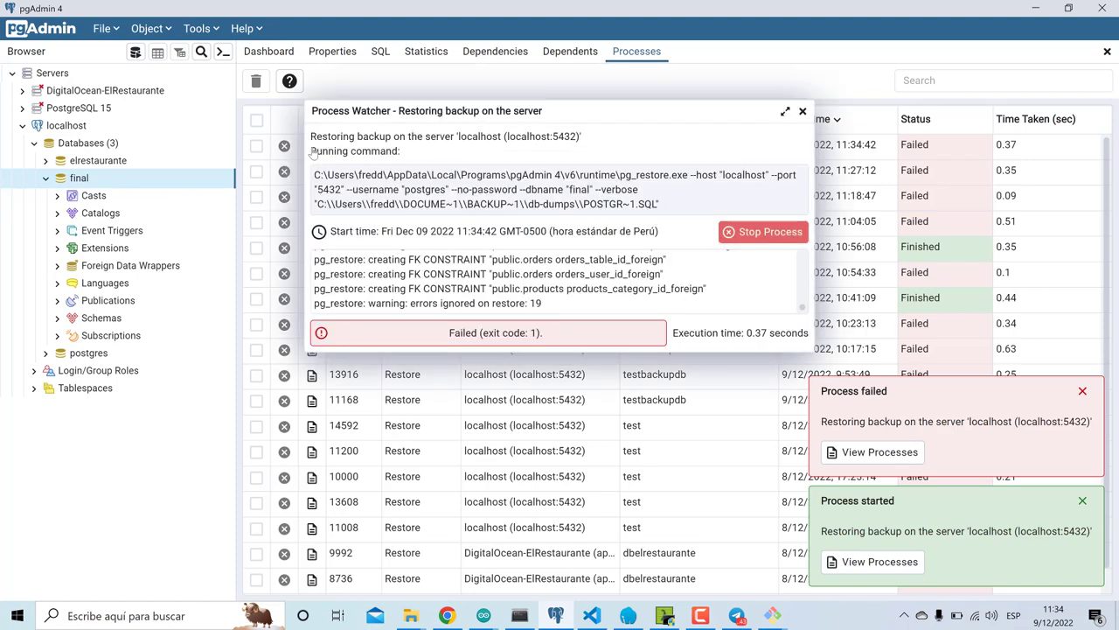
{"action": "scroll", "coordinate": [512, 260], "scroll_direction": "down", "scroll_amount": 3}
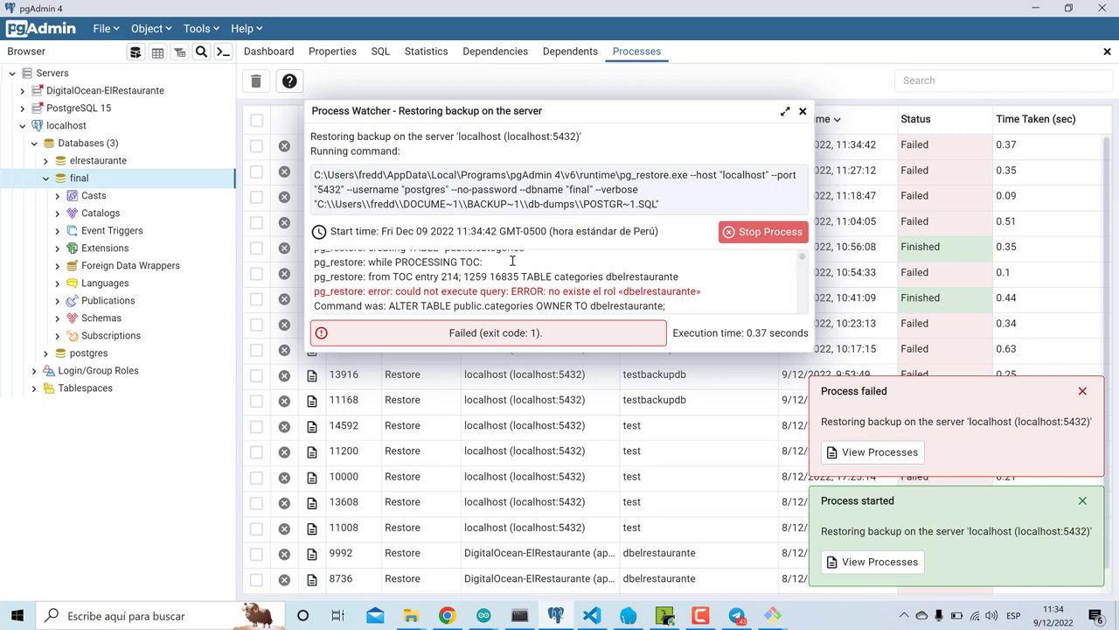
{"action": "scroll", "coordinate": [511, 260], "scroll_direction": "down", "scroll_amount": 3}
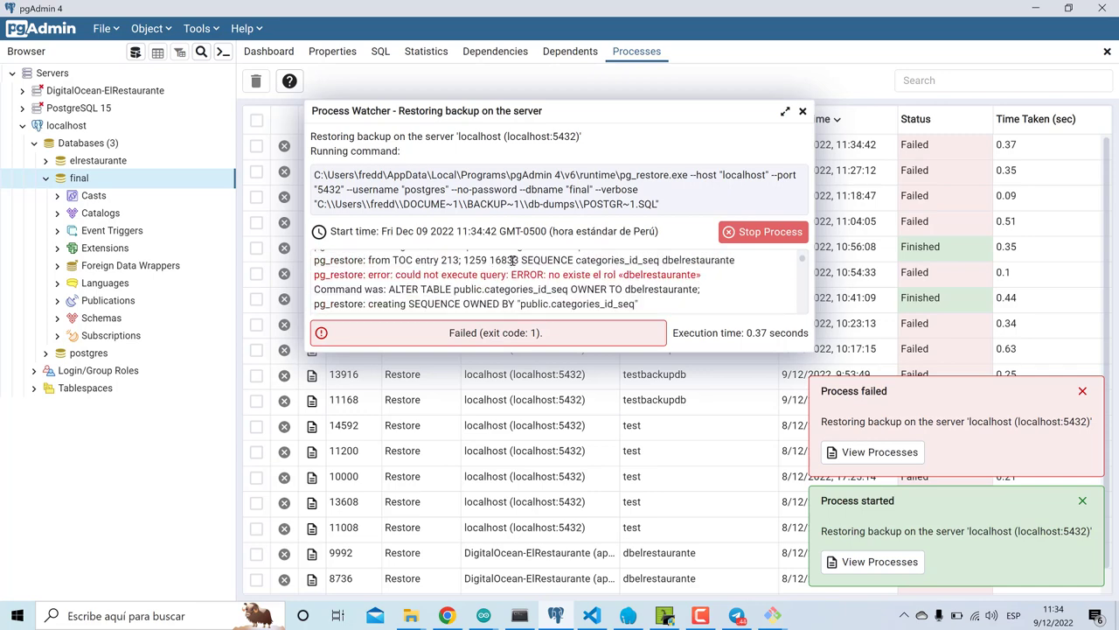
{"action": "scroll", "coordinate": [514, 260], "scroll_direction": "down", "scroll_amount": 5}
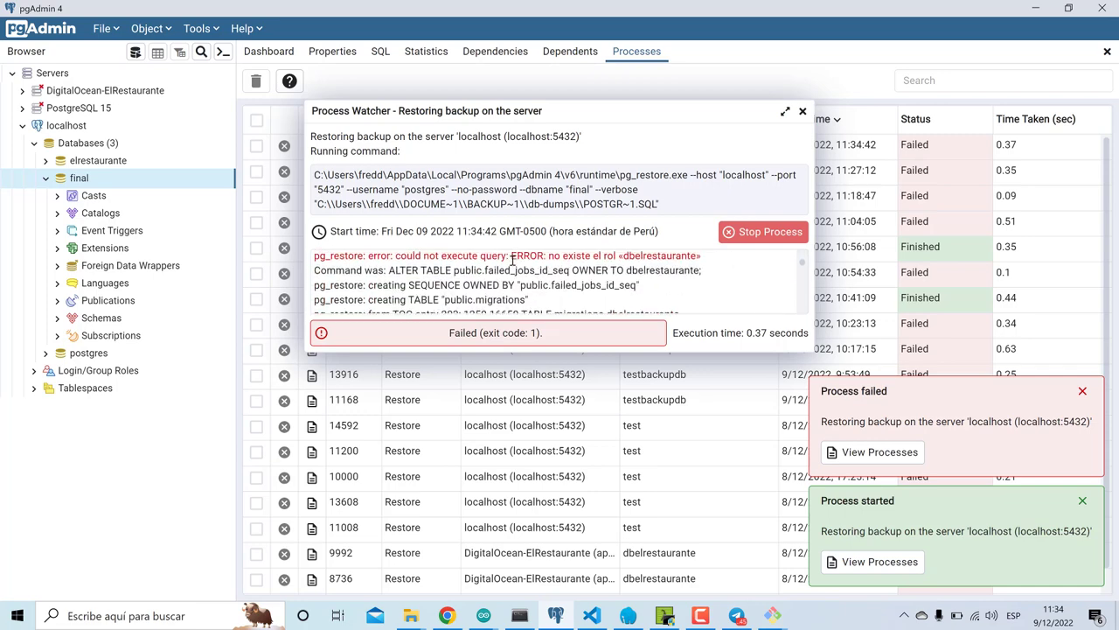
{"action": "scroll", "coordinate": [513, 260], "scroll_direction": "down", "scroll_amount": 5}
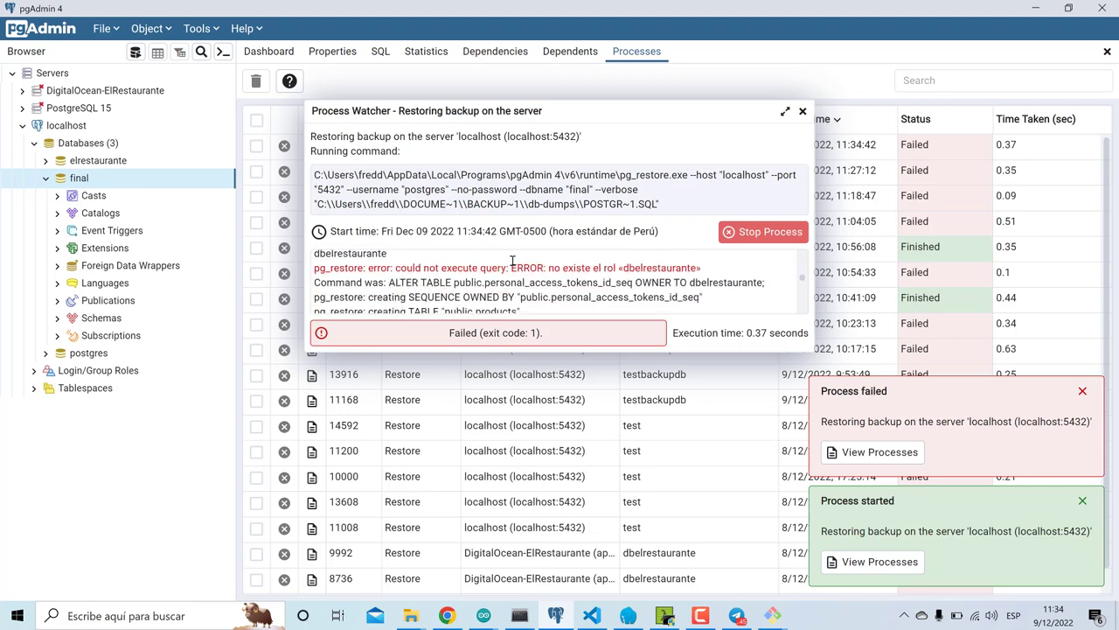
{"action": "scroll", "coordinate": [513, 260], "scroll_direction": "down", "scroll_amount": 1}
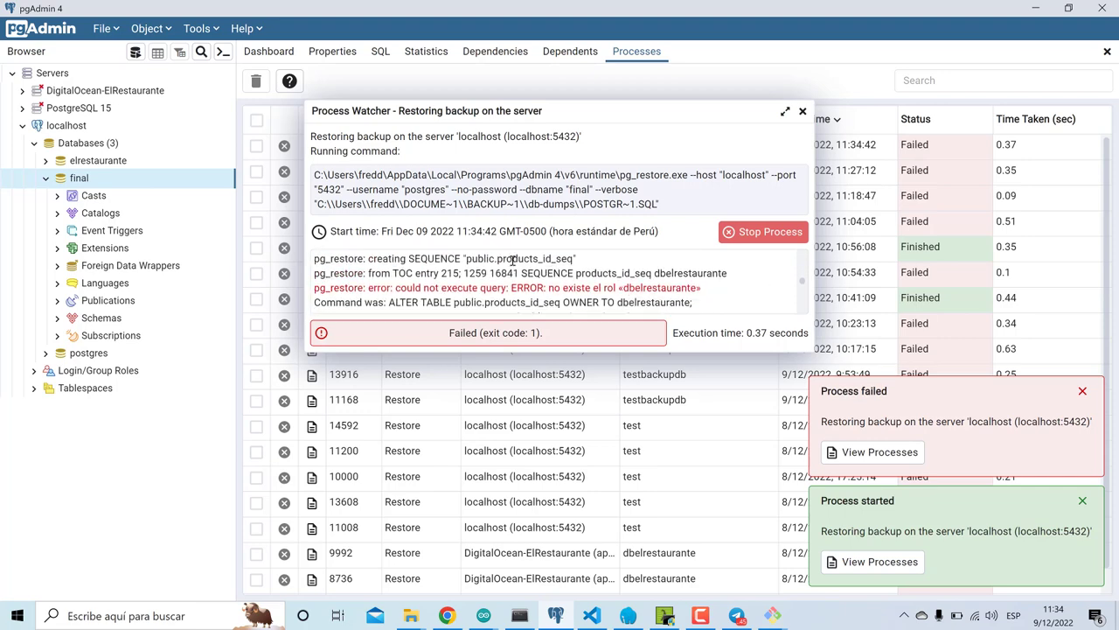
{"action": "scroll", "coordinate": [514, 260], "scroll_direction": "down", "scroll_amount": 5}
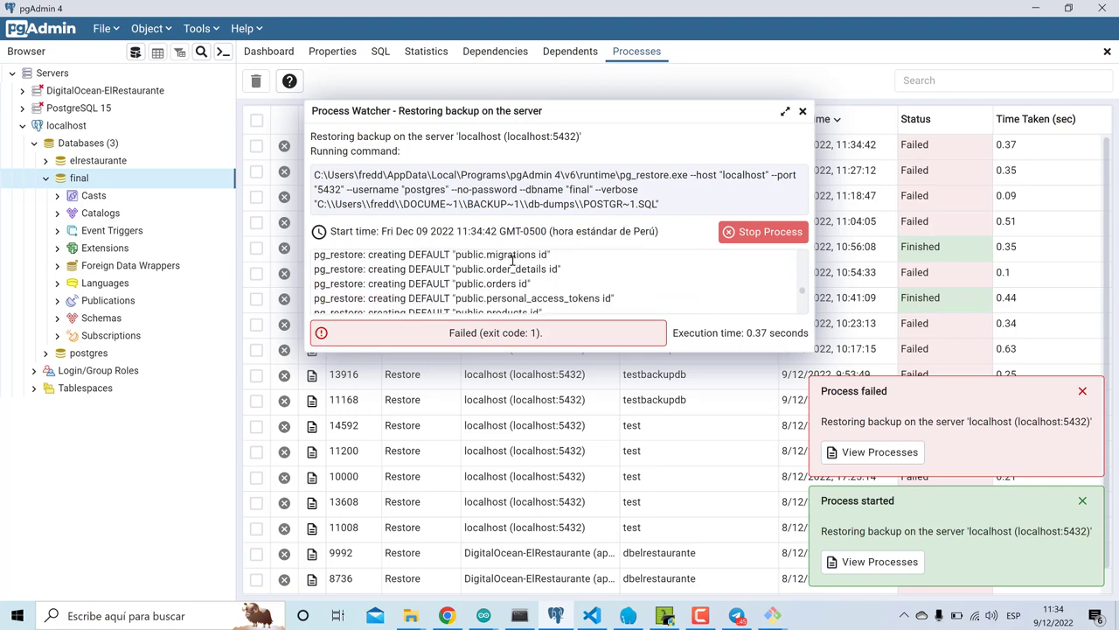
{"action": "scroll", "coordinate": [514, 260], "scroll_direction": "down", "scroll_amount": 2}
{"action": "scroll", "coordinate": [513, 259], "scroll_direction": "up", "scroll_amount": 5}
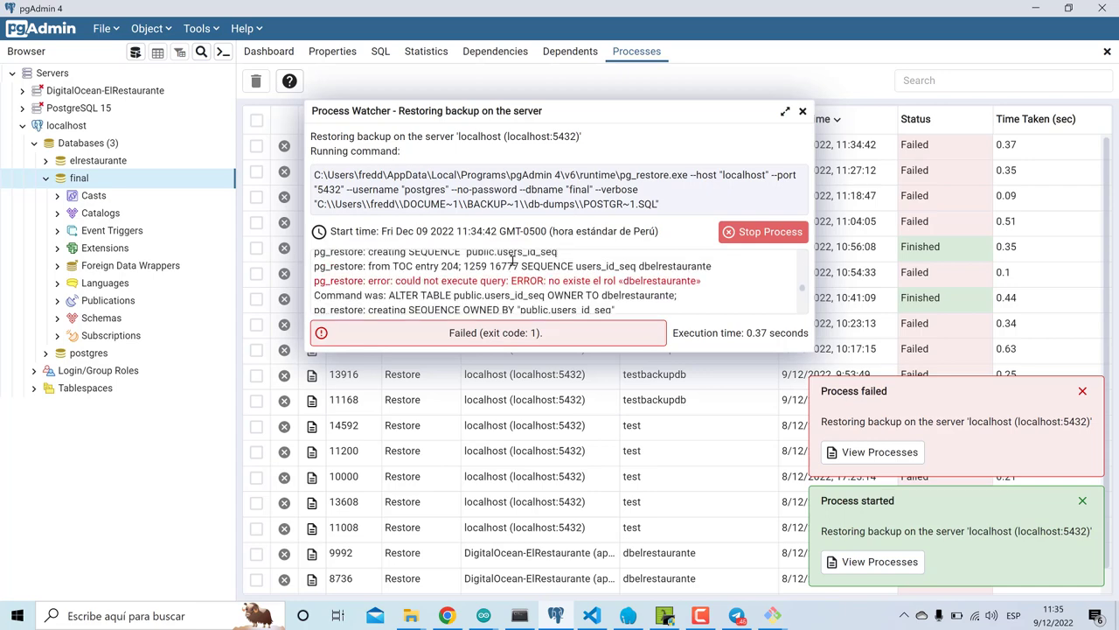
{"action": "left_click", "coordinate": [737, 616]}
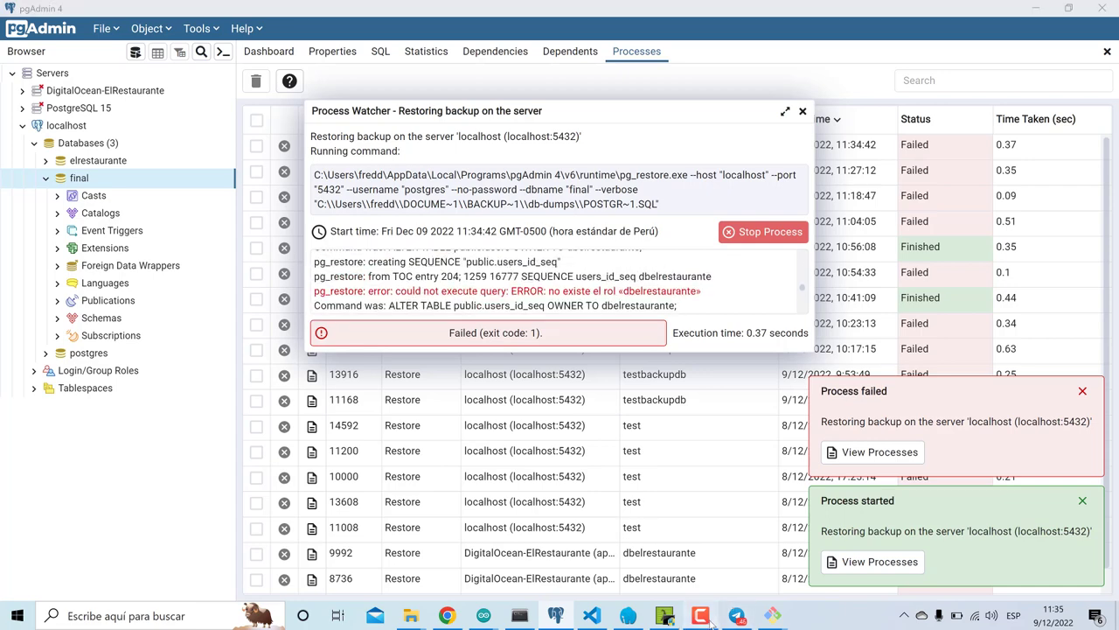
- Create and save a new empty database named bdbackup on localhost
{"action": "left_click", "coordinate": [1060, 534]}
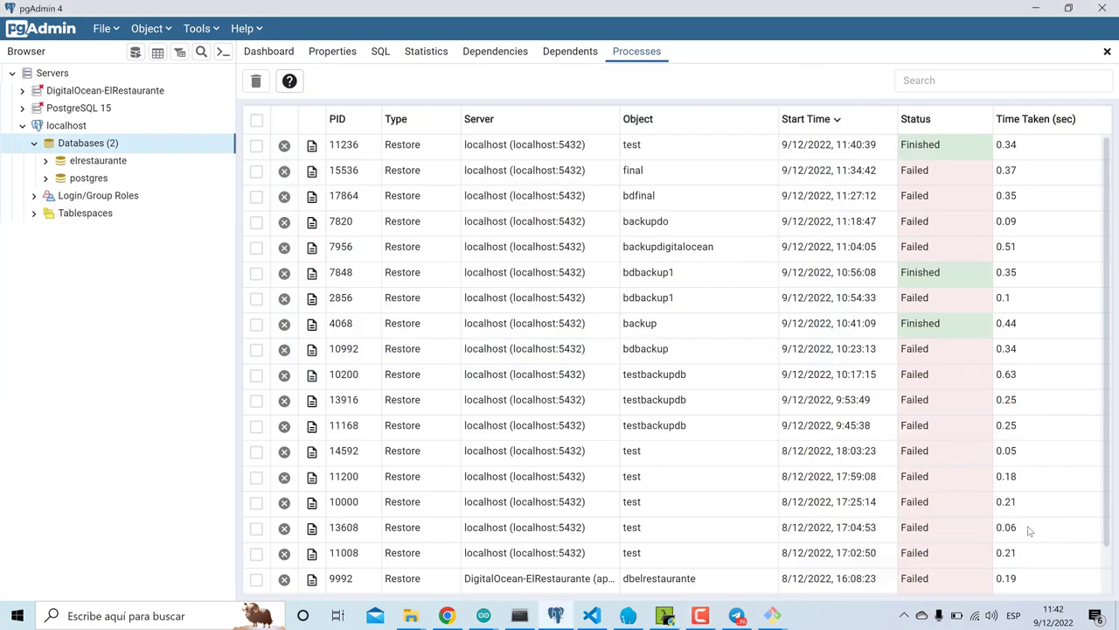
{"action": "left_click", "coordinate": [763, 607]}
{"action": "mouse_move", "coordinate": [764, 607]}
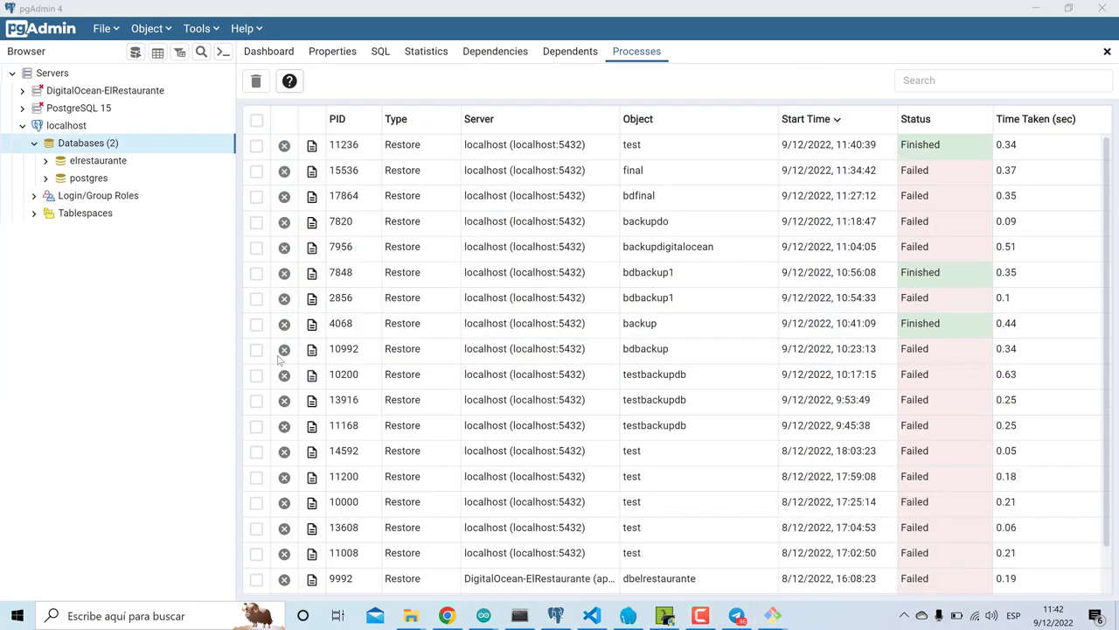
{"action": "right_click", "coordinate": [123, 150]}
{"action": "mouse_move", "coordinate": [186, 161]}
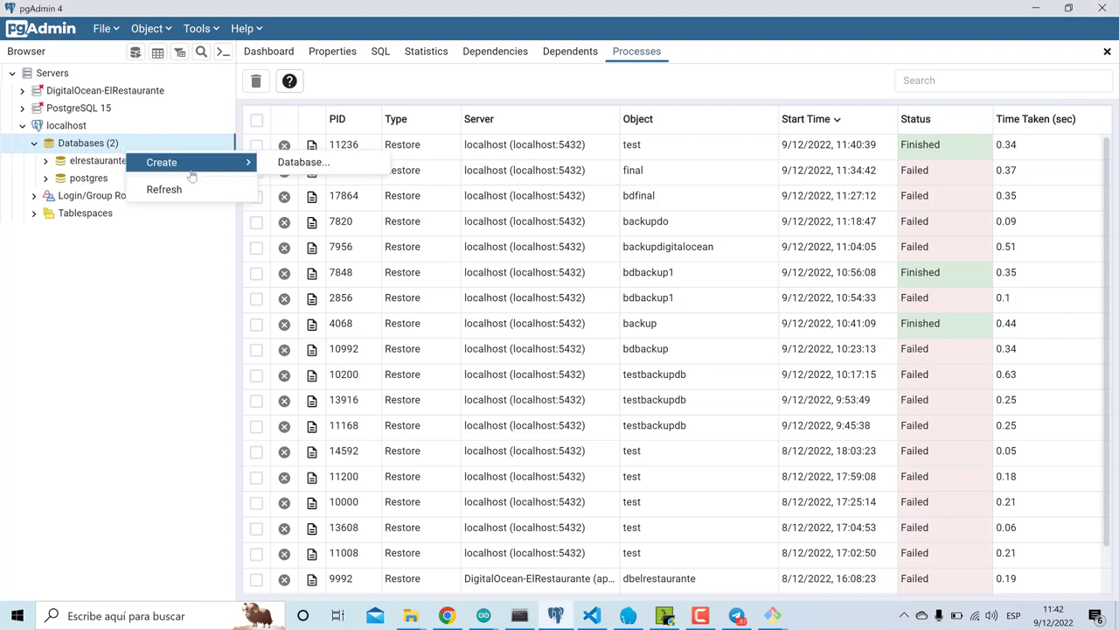
{"action": "left_click", "coordinate": [292, 166]}
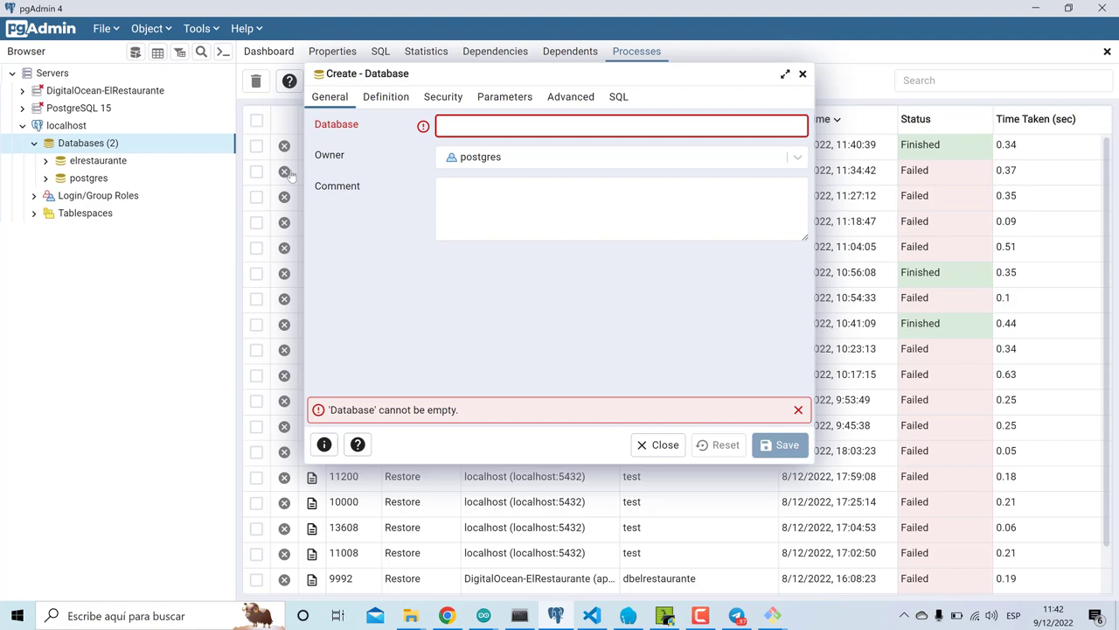
{"action": "type", "text": "ac"}
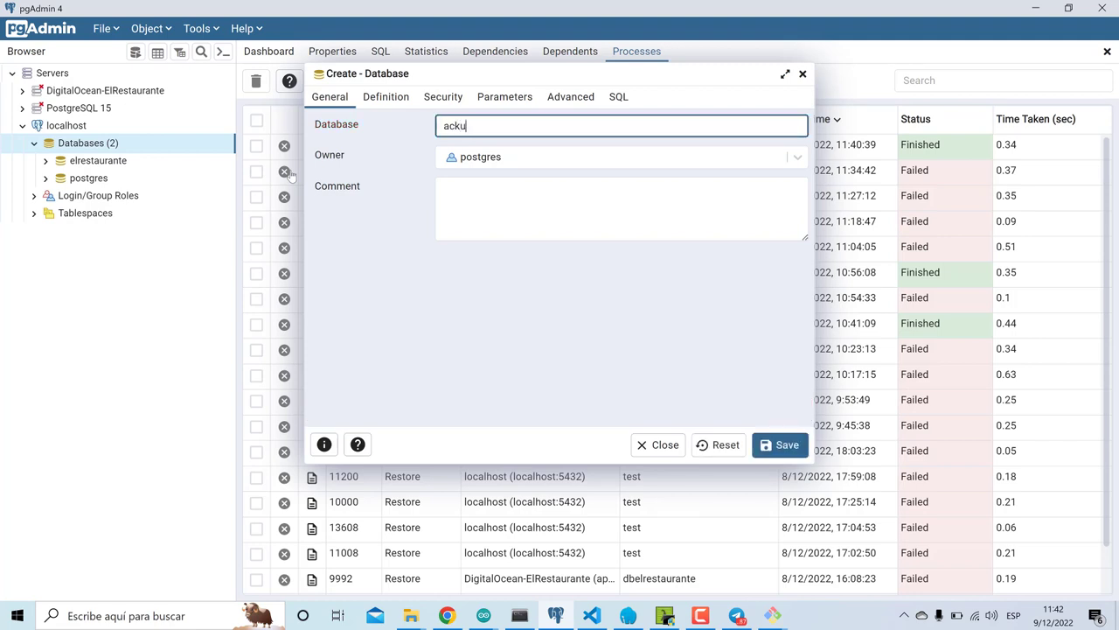
{"action": "type", "text": "ku"}
{"action": "key", "text": "BackSpace"}
{"action": "key", "text": "BackSpace"}
{"action": "key", "text": "BackSpace"}
{"action": "key", "text": "BackSpace"}
{"action": "type", "text": "bdb"}
{"action": "left_click", "coordinate": [774, 447]}
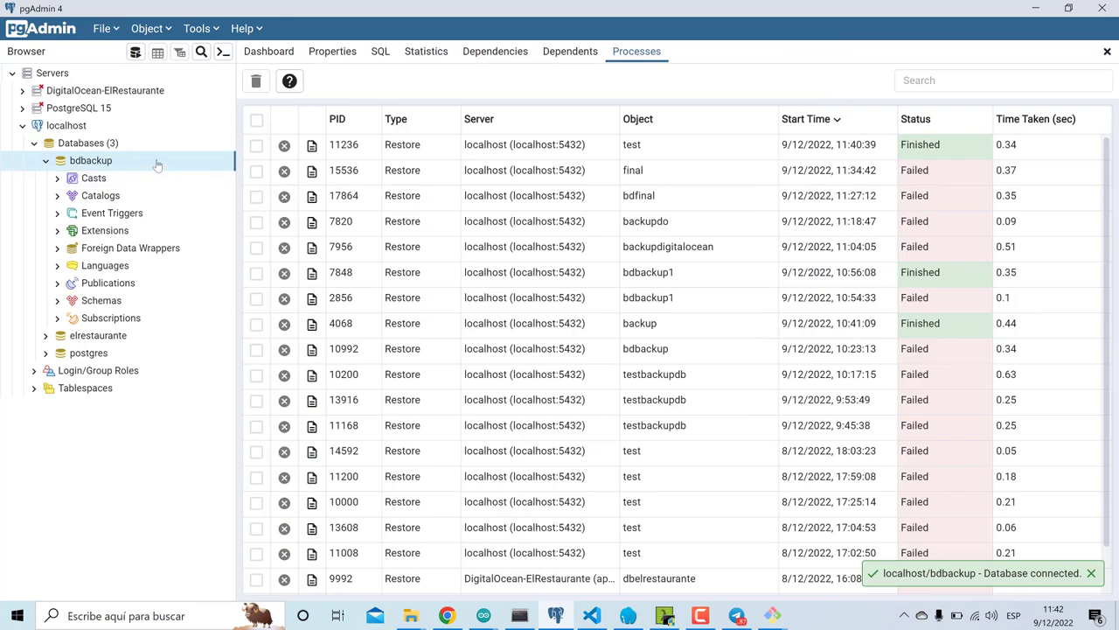
- Start a restore into bdbackup using the postgresql-dbelrestaurante.sql dump file
{"action": "right_click", "coordinate": [157, 166]}
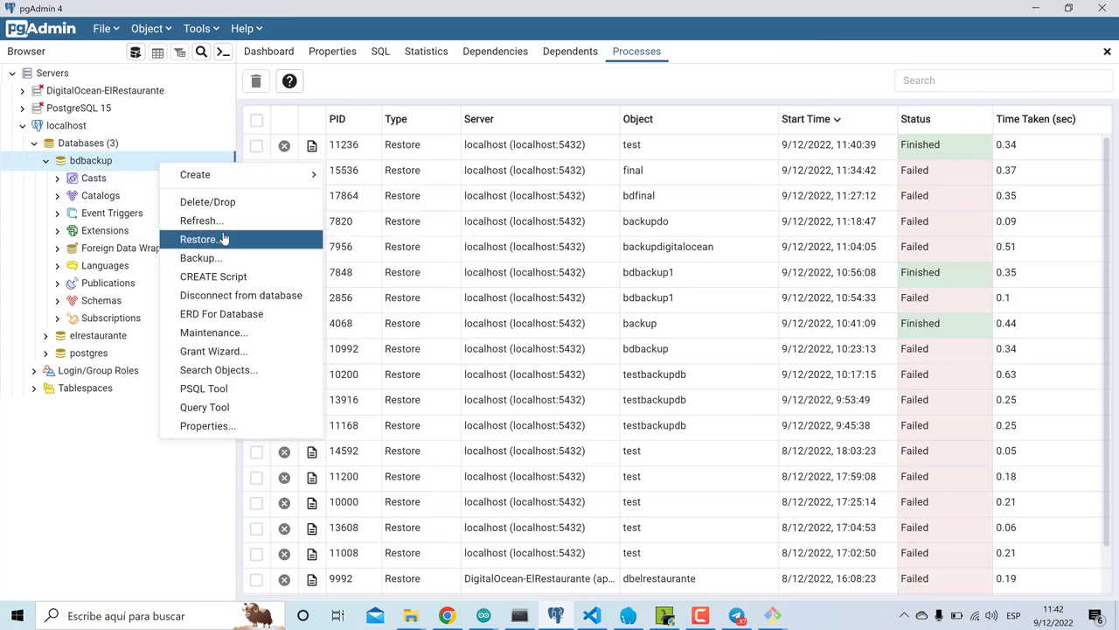
{"action": "left_click", "coordinate": [224, 238]}
{"action": "left_click", "coordinate": [793, 195]}
{"action": "double_click", "coordinate": [283, 108]}
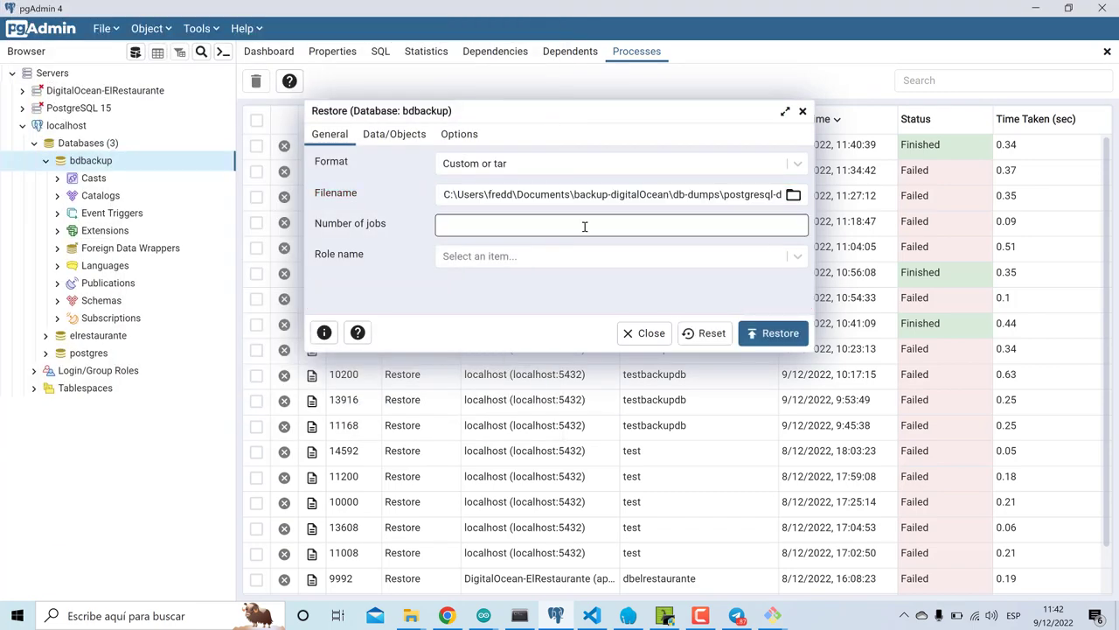
- Enable Do not save Owner and Privilege under Data/Objects and run the restore
{"action": "left_click", "coordinate": [406, 143]}
{"action": "scroll", "coordinate": [467, 210], "scroll_direction": "down", "scroll_amount": 5}
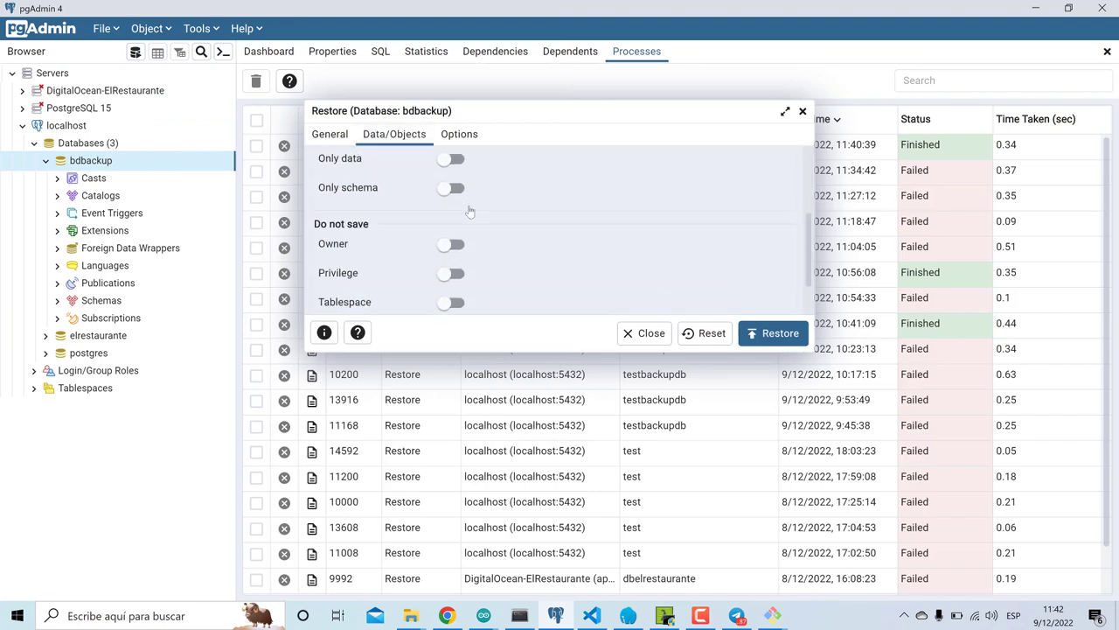
{"action": "scroll", "coordinate": [470, 211], "scroll_direction": "up", "scroll_amount": 2}
{"action": "scroll", "coordinate": [469, 211], "scroll_direction": "down", "scroll_amount": 1}
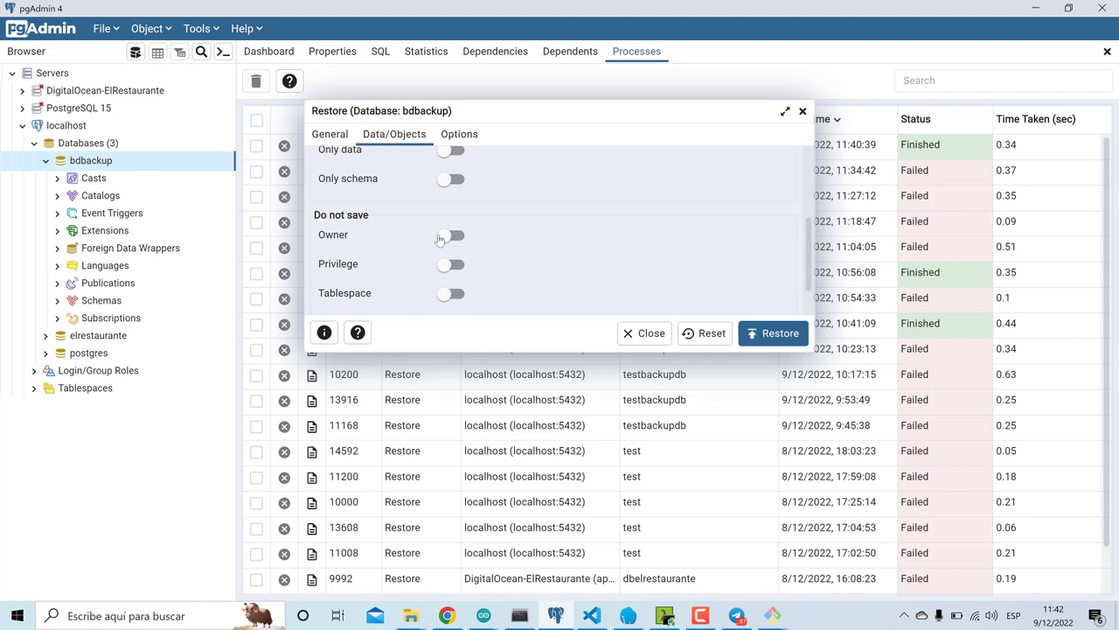
{"action": "left_click", "coordinate": [455, 237]}
{"action": "left_click", "coordinate": [450, 265]}
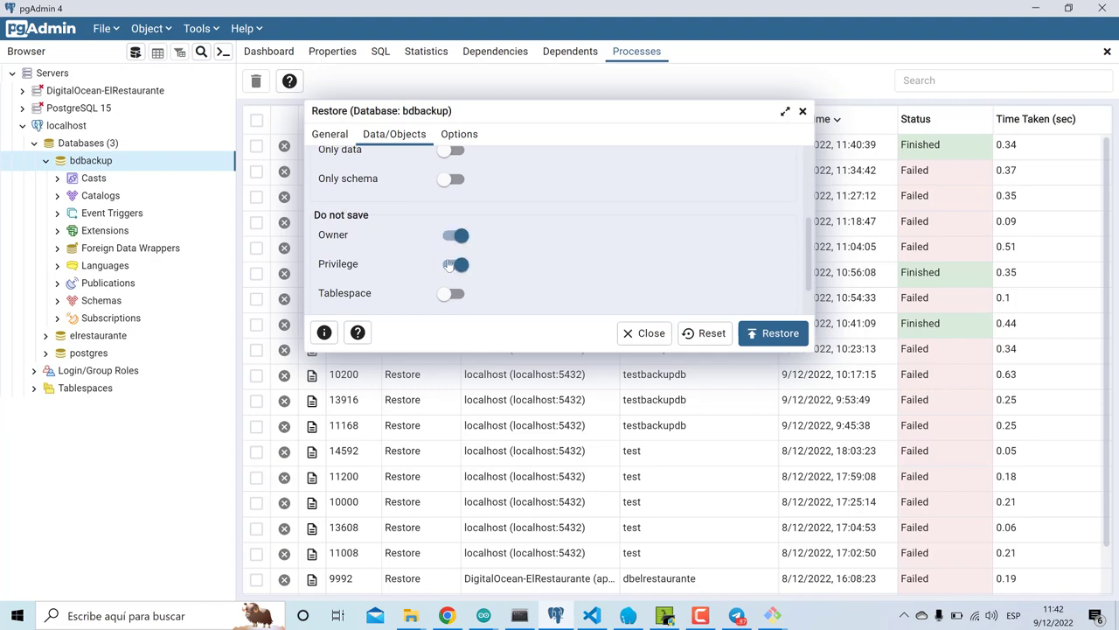
{"action": "scroll", "coordinate": [488, 182], "scroll_direction": "up", "scroll_amount": 3}
{"action": "scroll", "coordinate": [488, 182], "scroll_direction": "down", "scroll_amount": 3}
{"action": "scroll", "coordinate": [488, 183], "scroll_direction": "up", "scroll_amount": 3}
{"action": "left_click", "coordinate": [784, 346]}
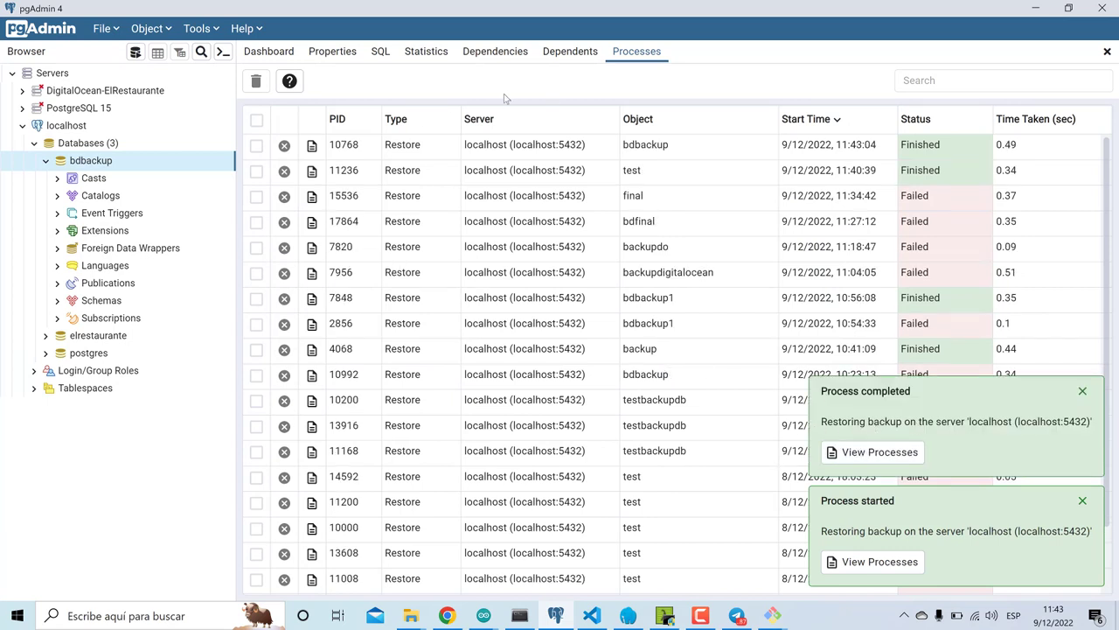
- Refresh bdbackup and expand Schemas > public > Tables to list the restored tables
{"action": "right_click", "coordinate": [76, 166]}
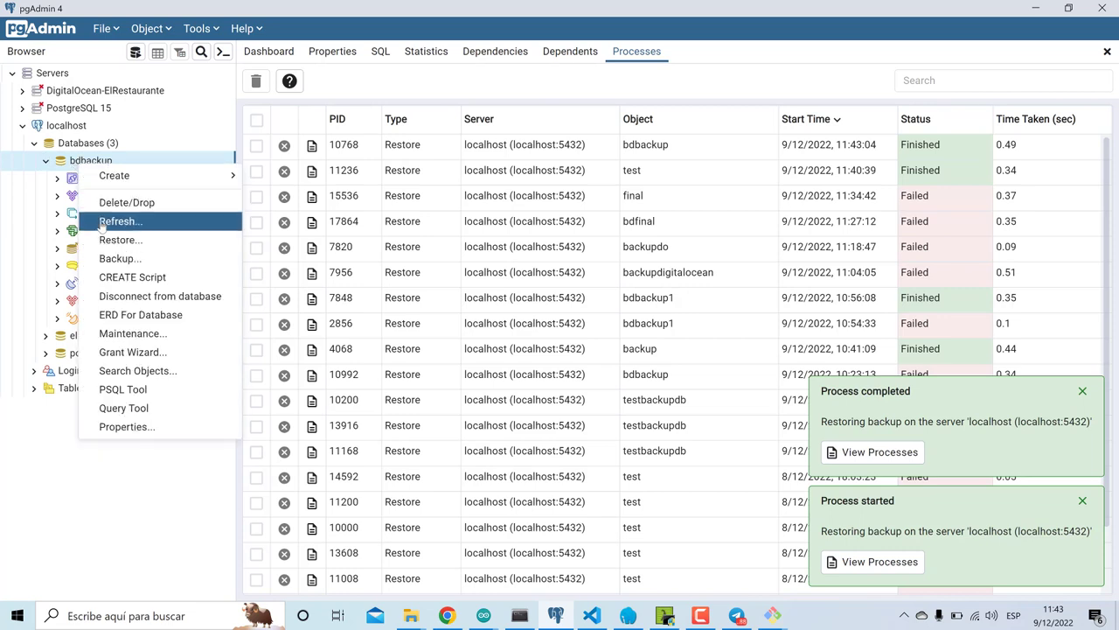
{"action": "left_click", "coordinate": [103, 223]}
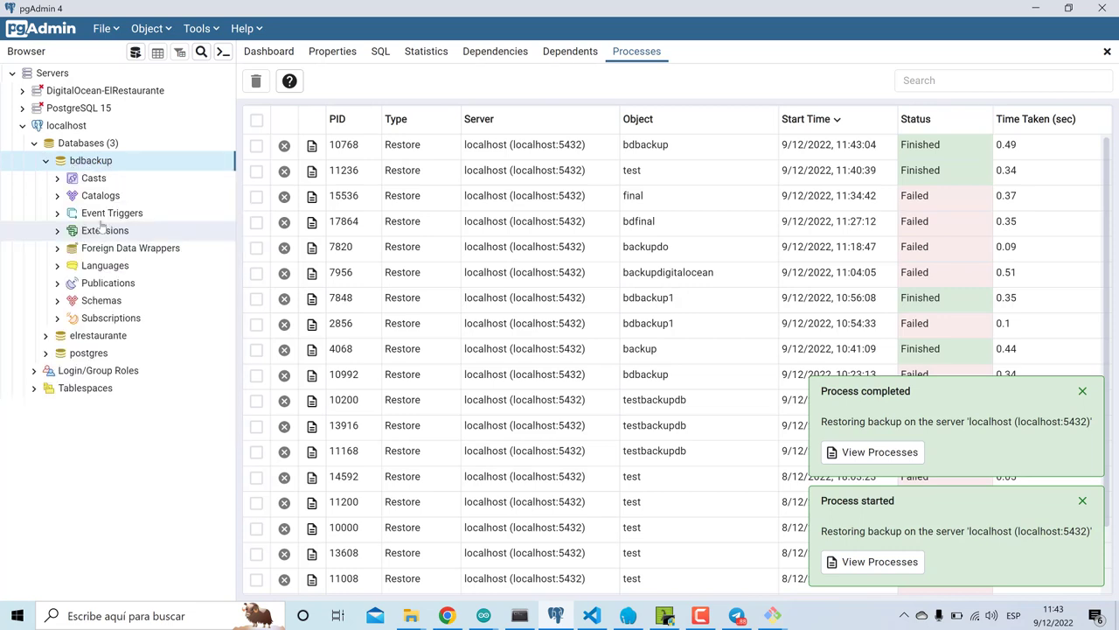
{"action": "left_click", "coordinate": [57, 300]}
{"action": "scroll", "coordinate": [77, 437], "scroll_direction": "down", "scroll_amount": 2}
{"action": "left_click", "coordinate": [80, 451]}
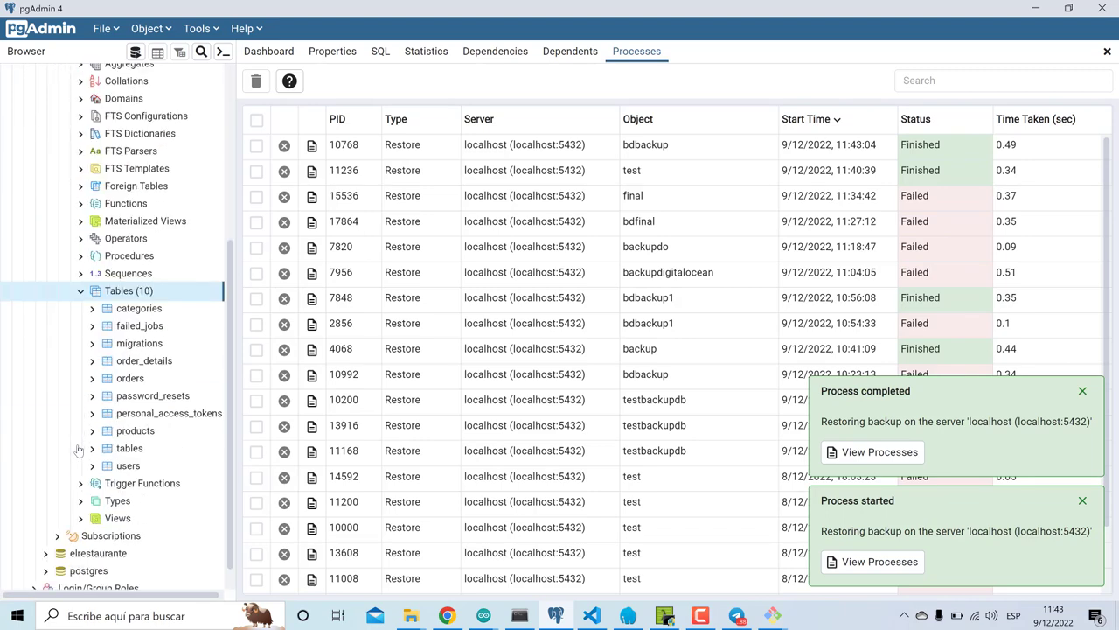
- View the first 100 rows of the orders table
{"action": "left_click", "coordinate": [162, 375]}
{"action": "right_click", "coordinate": [162, 374]}
{"action": "mouse_move", "coordinate": [277, 292]}
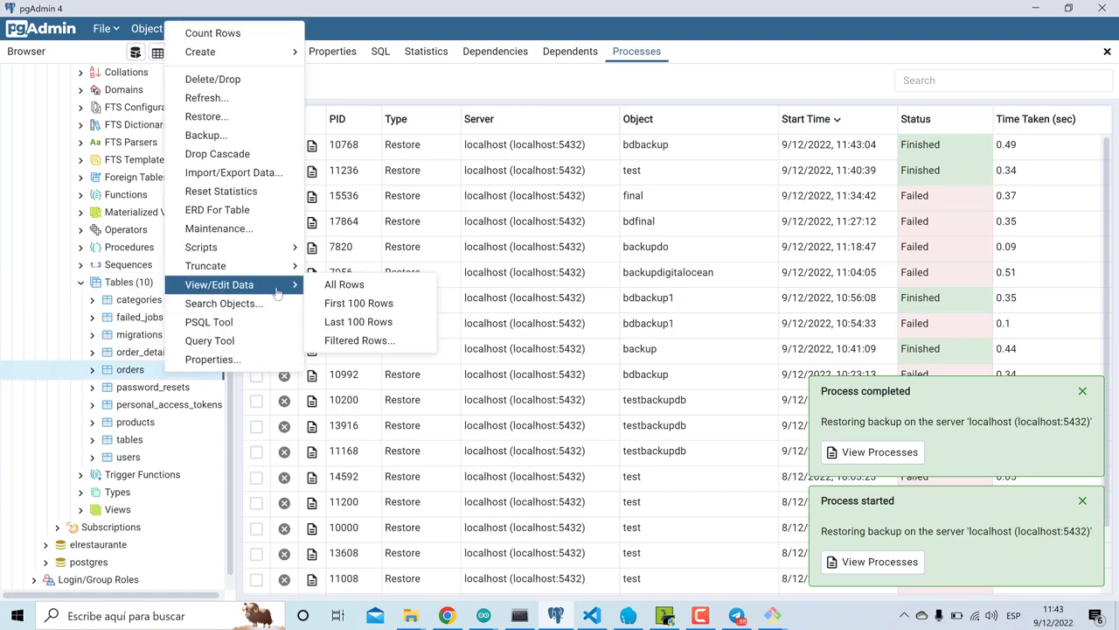
{"action": "left_click", "coordinate": [354, 304]}
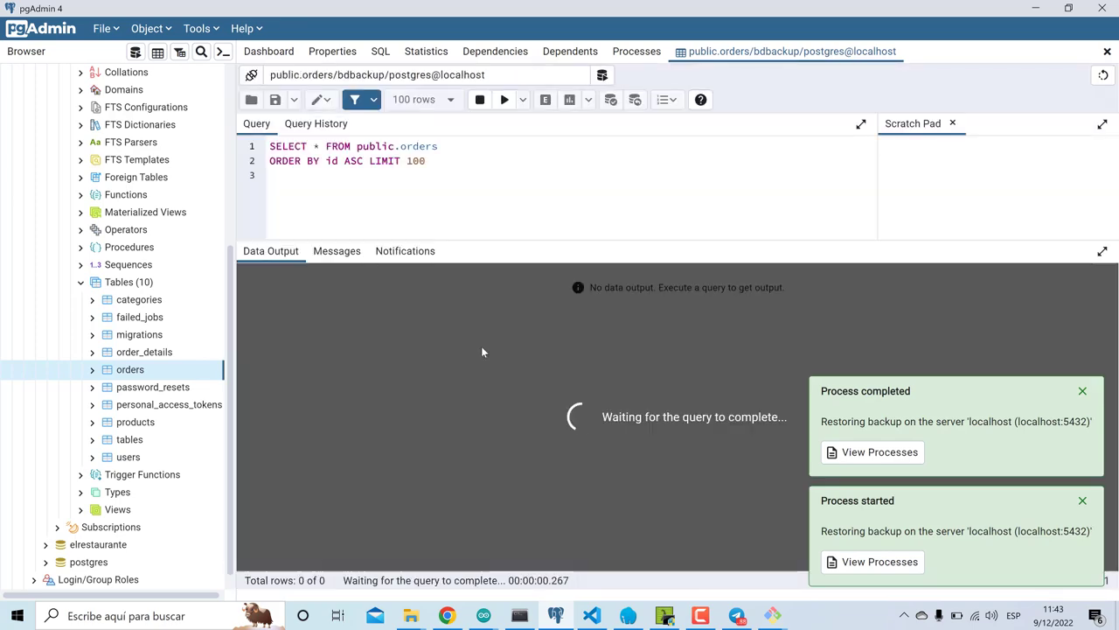
{"action": "scroll", "coordinate": [479, 441], "scroll_direction": "down", "scroll_amount": 3}
{"action": "scroll", "coordinate": [479, 441], "scroll_direction": "down", "scroll_amount": 10}
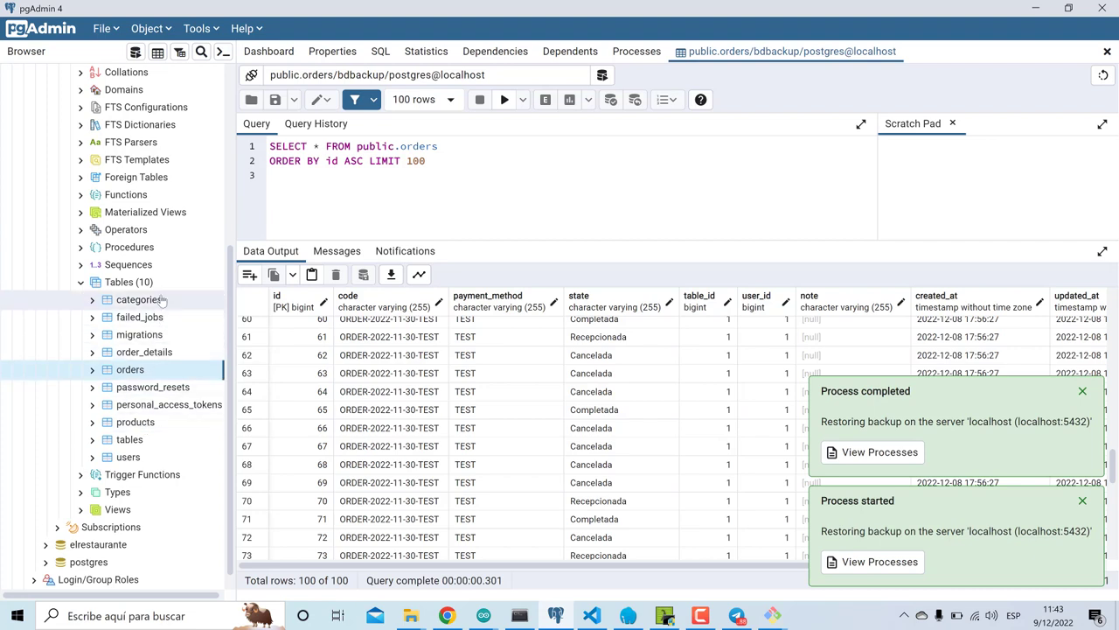
- View the first 100 rows of categories, showing Dishes and Products
{"action": "left_click", "coordinate": [162, 300]}
{"action": "right_click", "coordinate": [162, 300]}
{"action": "mouse_move", "coordinate": [264, 265]}
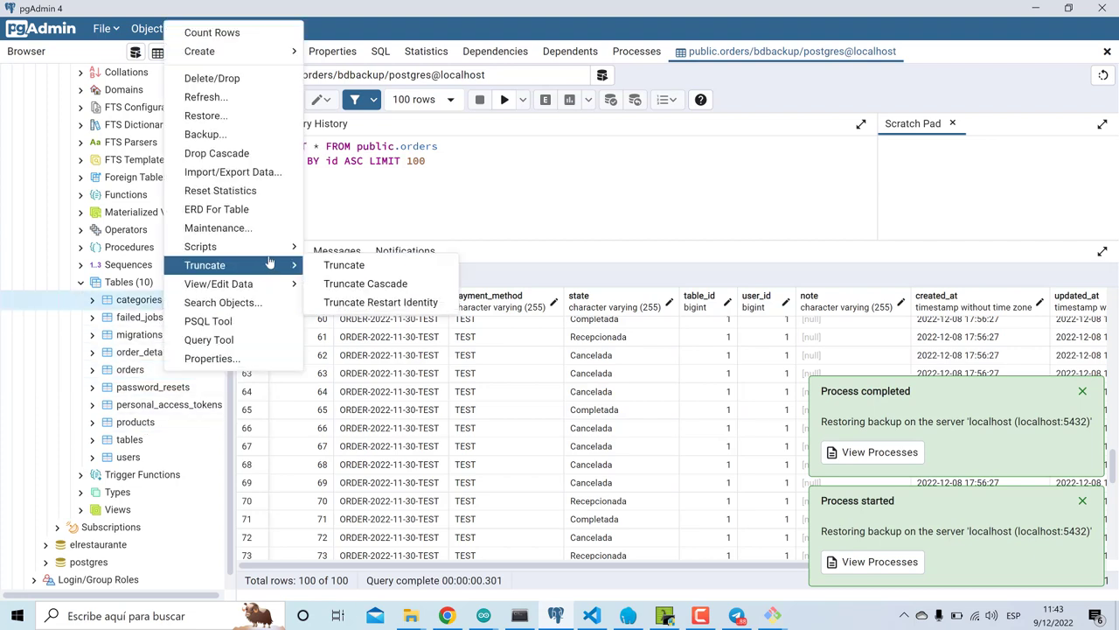
{"action": "mouse_move", "coordinate": [262, 287]}
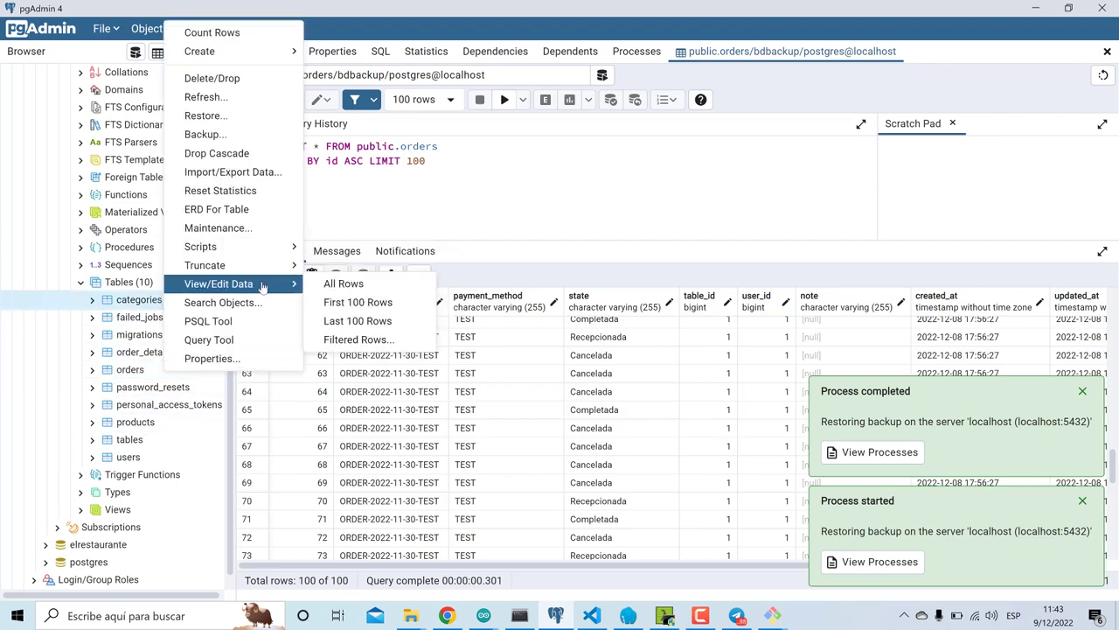
{"action": "left_click", "coordinate": [363, 303]}
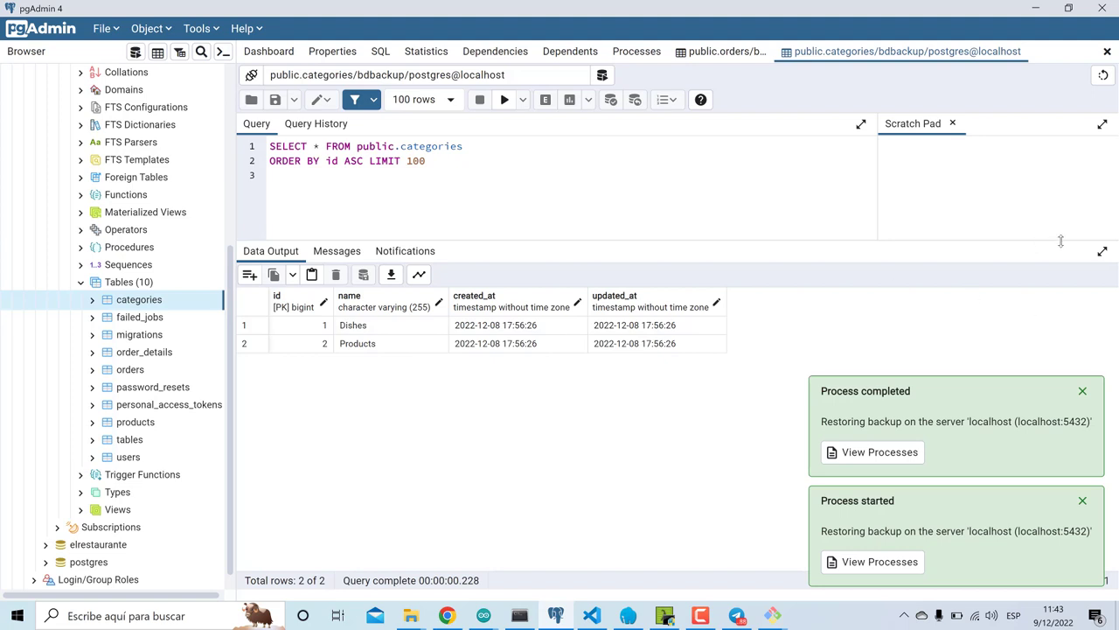
{"action": "left_click_drag", "start_coordinate": [1061, 243], "coordinate": [1046, 348]}
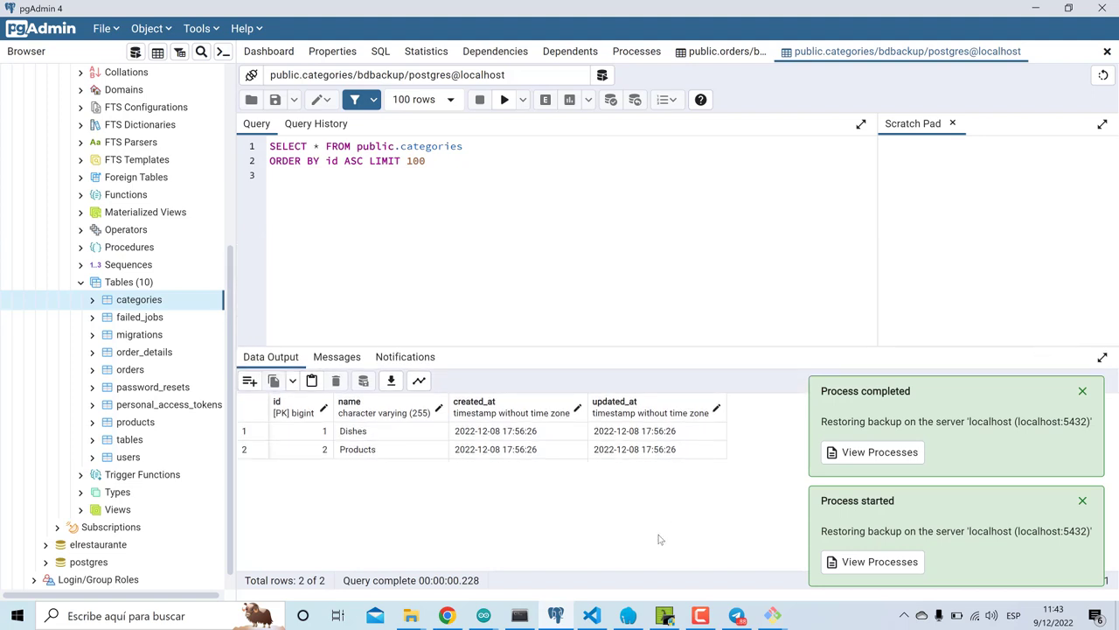
{"action": "left_click", "coordinate": [591, 616]}
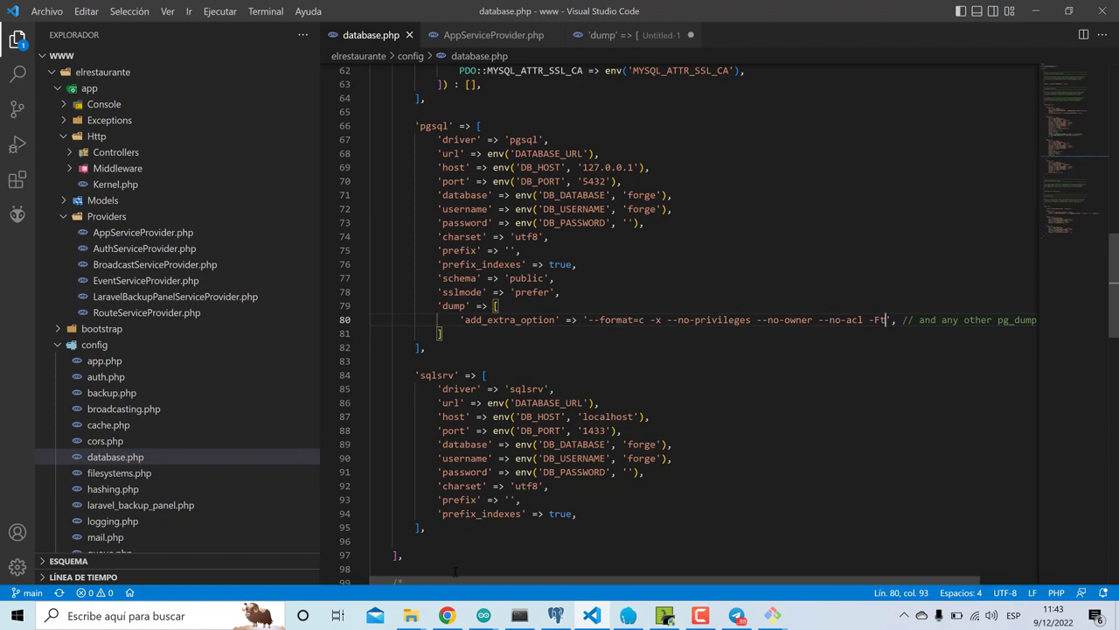
- Select the DBA answer's sentence '--no-acl to prevent GRANT commands.'
{"action": "left_click", "coordinate": [447, 616]}
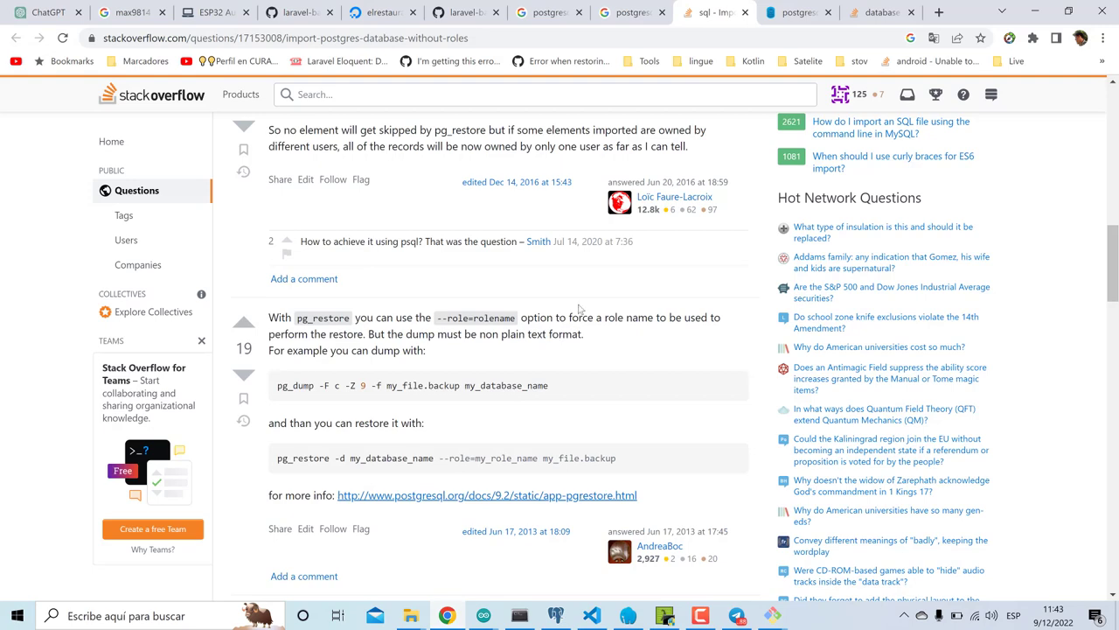
{"action": "left_click", "coordinate": [797, 11]}
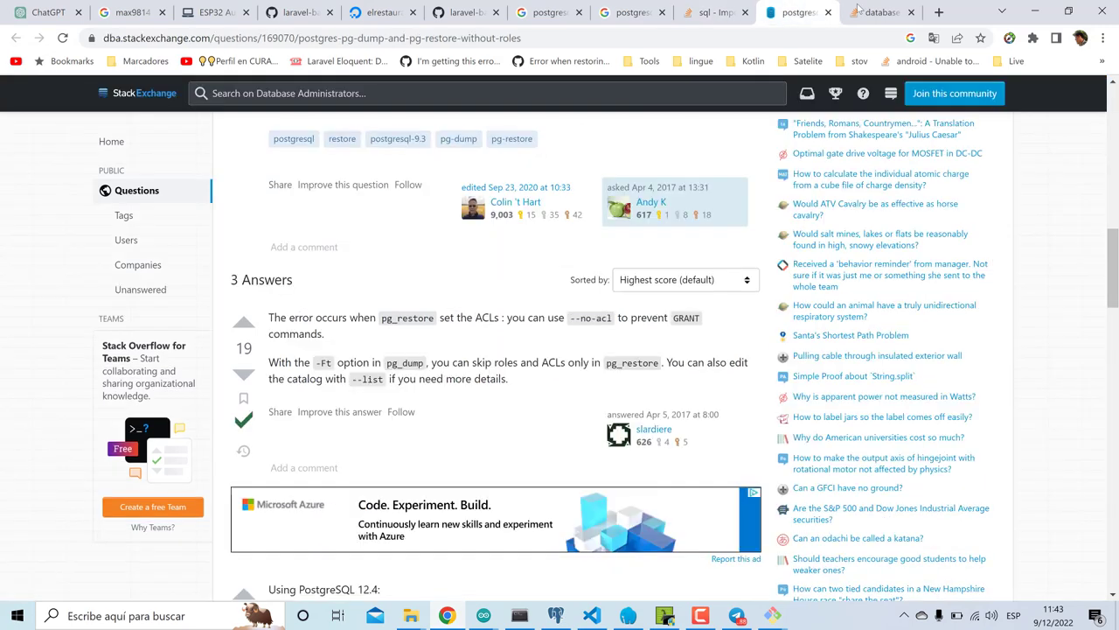
{"action": "left_click", "coordinate": [874, 11]}
{"action": "left_click", "coordinate": [712, 11]}
{"action": "left_click", "coordinate": [797, 12]}
{"action": "double_click", "coordinate": [512, 318]}
{"action": "left_click", "coordinate": [562, 317]}
{"action": "left_click_drag", "start_coordinate": [572, 317], "coordinate": [642, 330]}
{"action": "key", "text": "ctrl+c"}
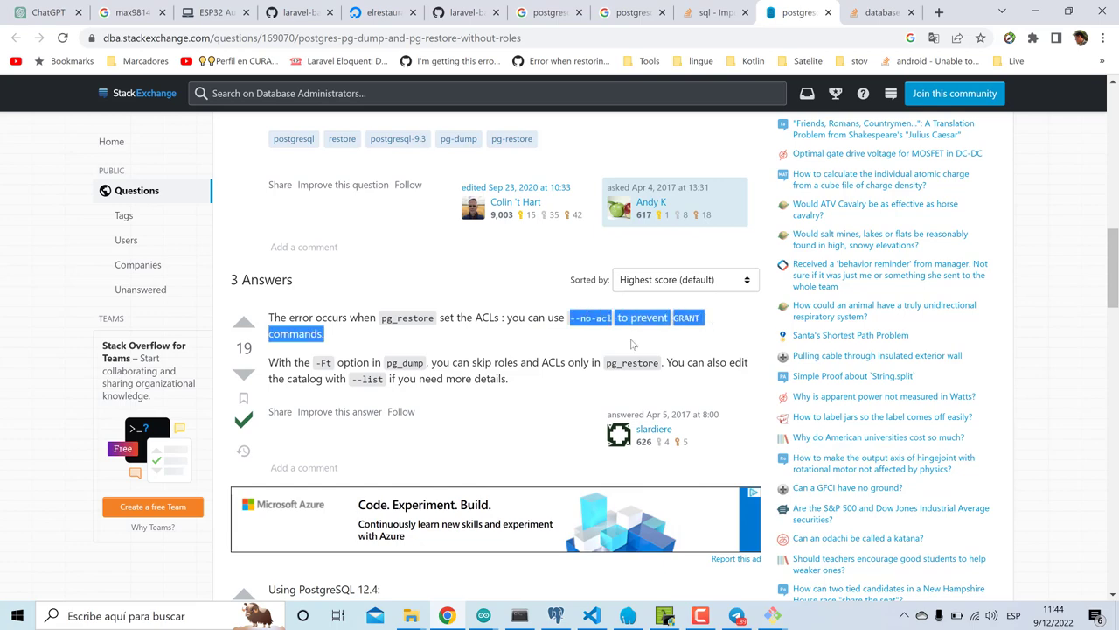
- Add a /* */ comment below the pgsql dump array containing the --no-acl explanation
{"action": "left_click", "coordinate": [592, 615]}
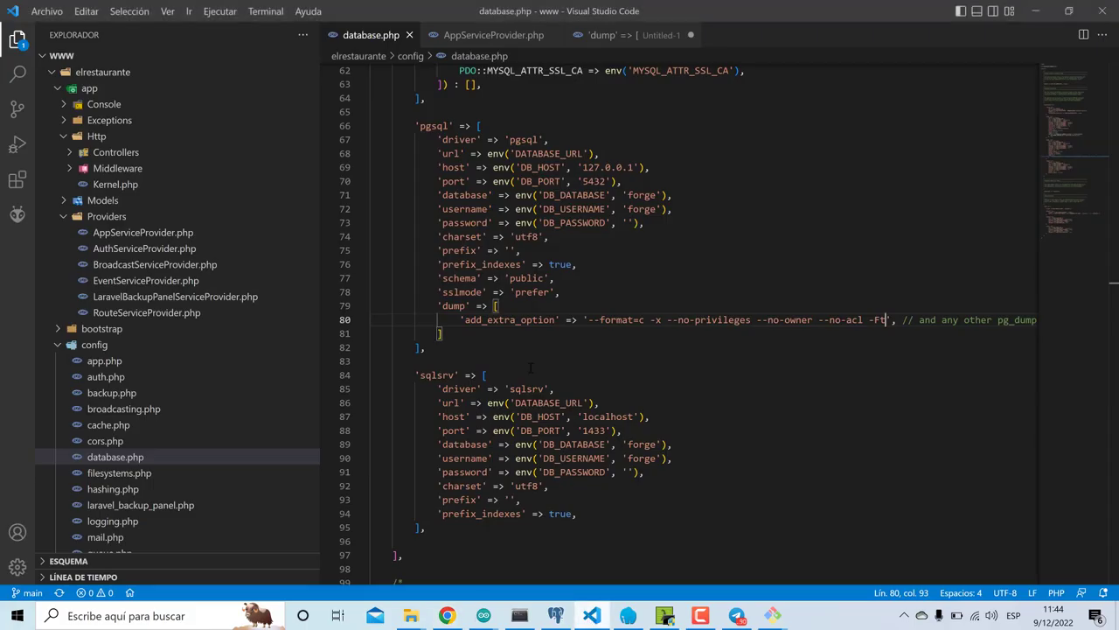
{"action": "left_click", "coordinate": [459, 331]}
{"action": "key", "text": "Return"}
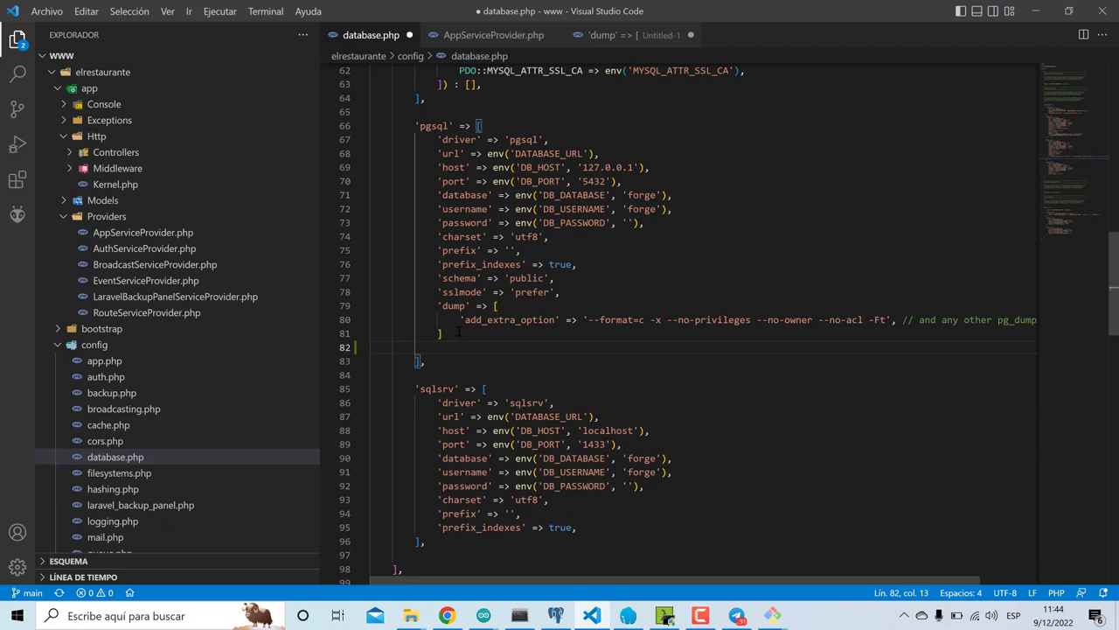
{"action": "type", "text": "/*"}
{"action": "key", "text": "Return"}
{"action": "key", "text": "Return"}
{"action": "key", "text": "Up"}
{"action": "key", "text": "ctrl+v"}
{"action": "key", "text": "Return"}
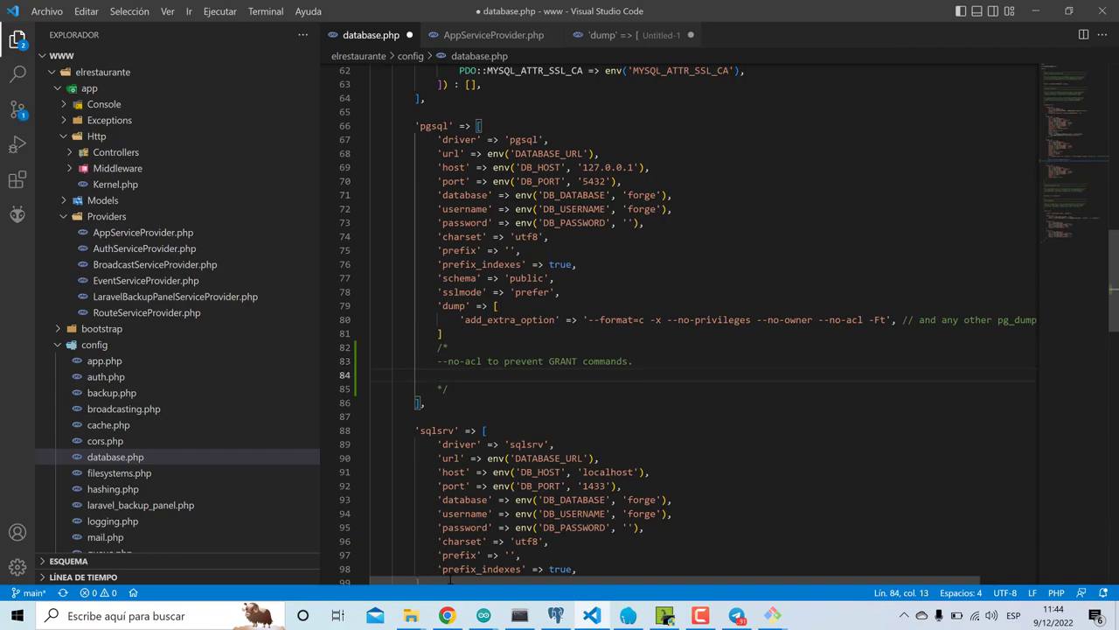
- Add the copied -Ft option sentence as a '-' line in the comment and save database.php
{"action": "left_click", "coordinate": [447, 616]}
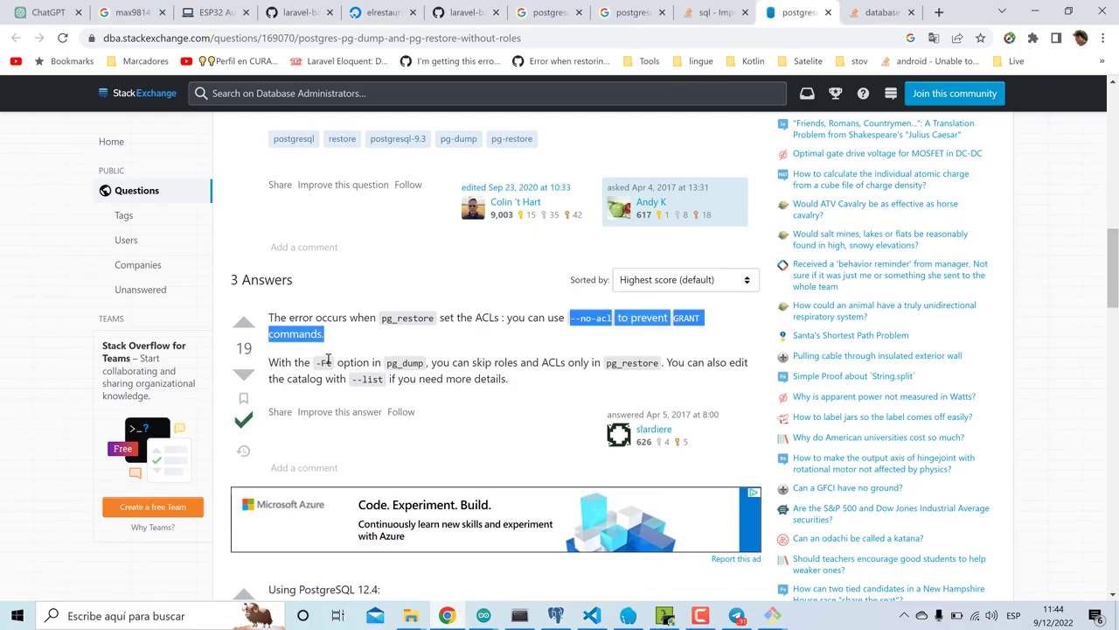
{"action": "mouse_move", "coordinate": [317, 364]}
{"action": "left_mouse_down"}
{"action": "mouse_move", "coordinate": [663, 367]}
{"action": "mouse_move", "coordinate": [321, 365]}
{"action": "left_mouse_up"}
{"action": "key", "text": "ctrl+c"}
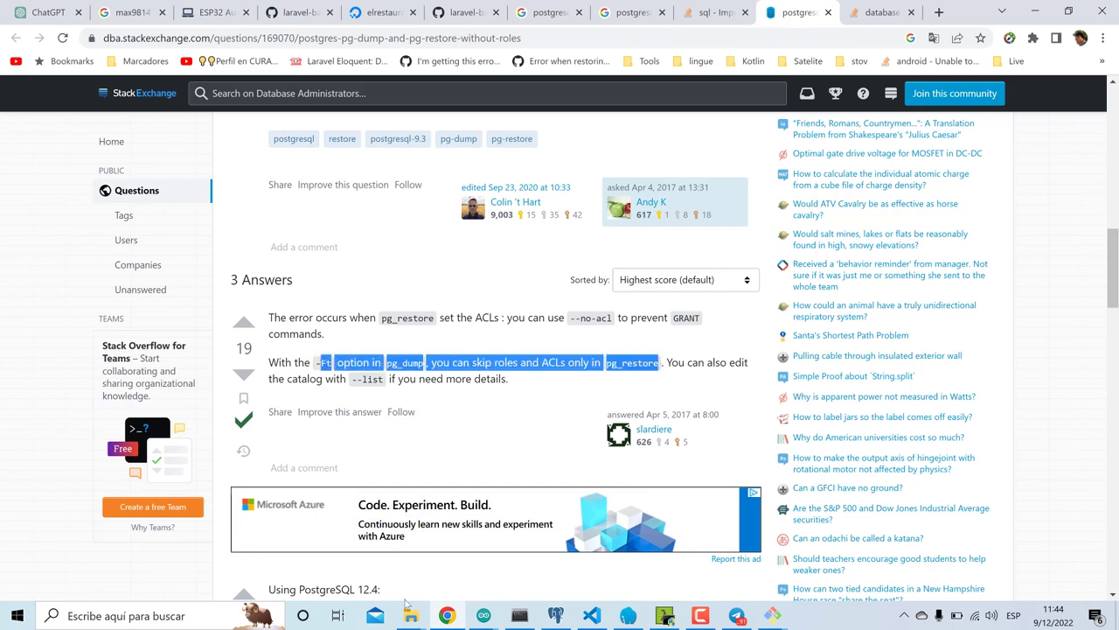
{"action": "key", "text": "alt+Tab"}
{"action": "left_click", "coordinate": [437, 486]}
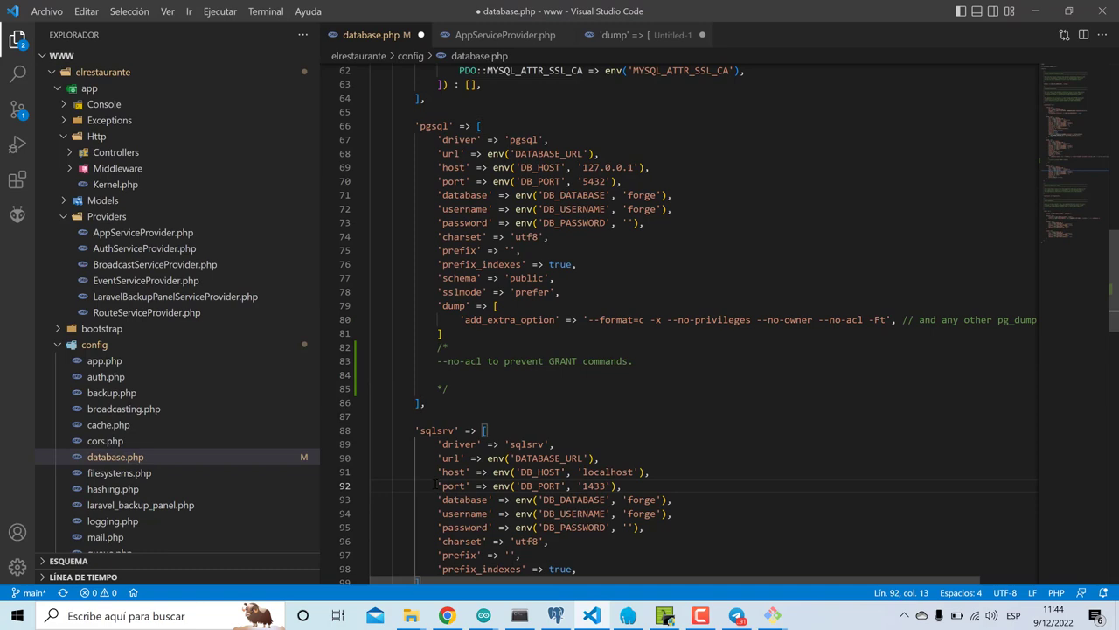
{"action": "key", "text": "BackSpace"}
{"action": "left_click", "coordinate": [480, 372]}
{"action": "type", "text": "-"}
{"action": "key", "text": "ctrl+v"}
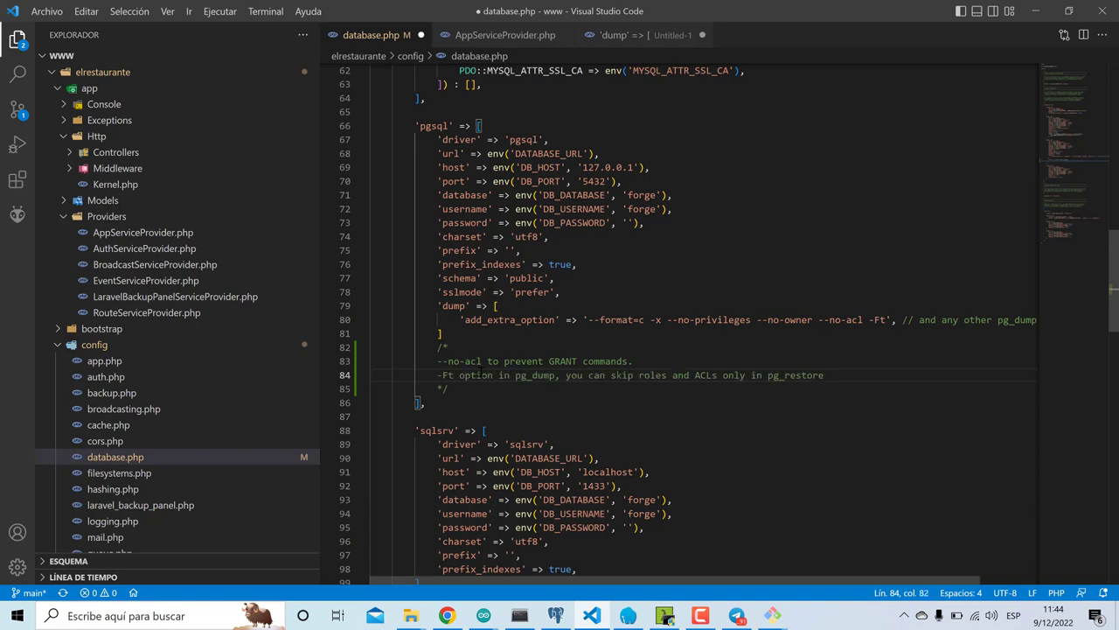
{"action": "key", "text": "Return"}
{"action": "key", "text": "ctrl+s"}
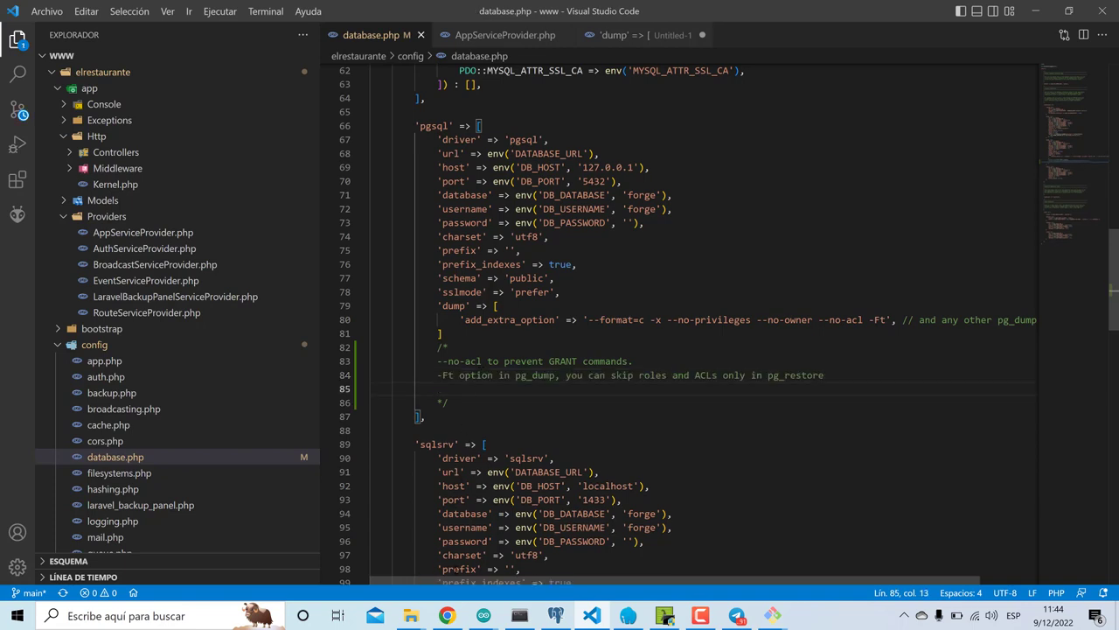
{"action": "left_click", "coordinate": [447, 616]}
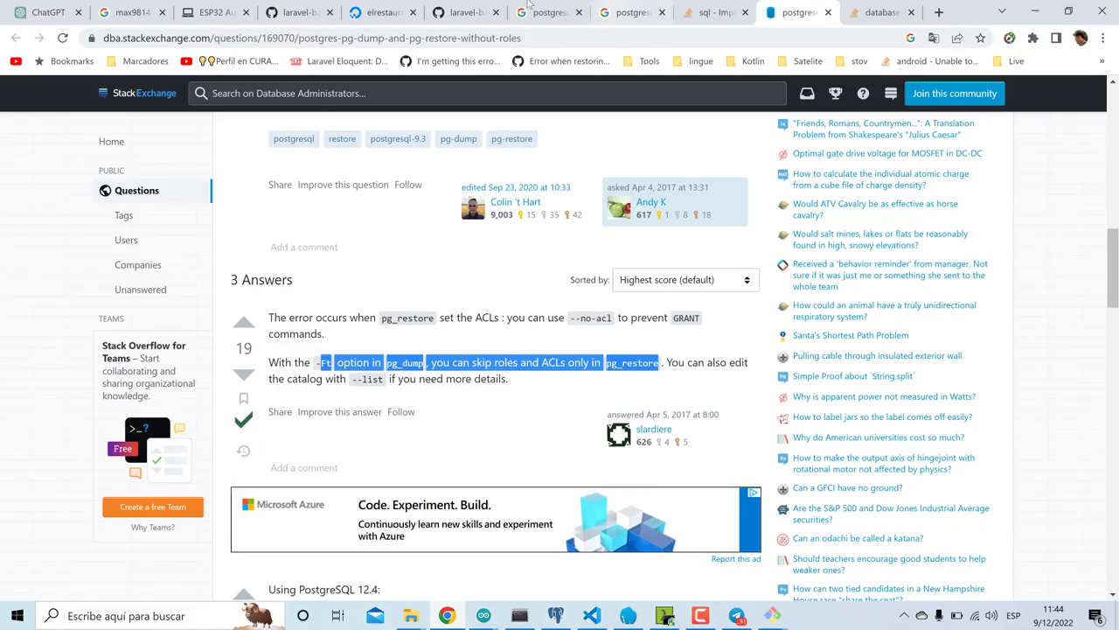
- Open the laravel-backup doc's 'full list' link to the pg_dump documentation in a new tab
{"action": "left_click", "coordinate": [466, 13]}
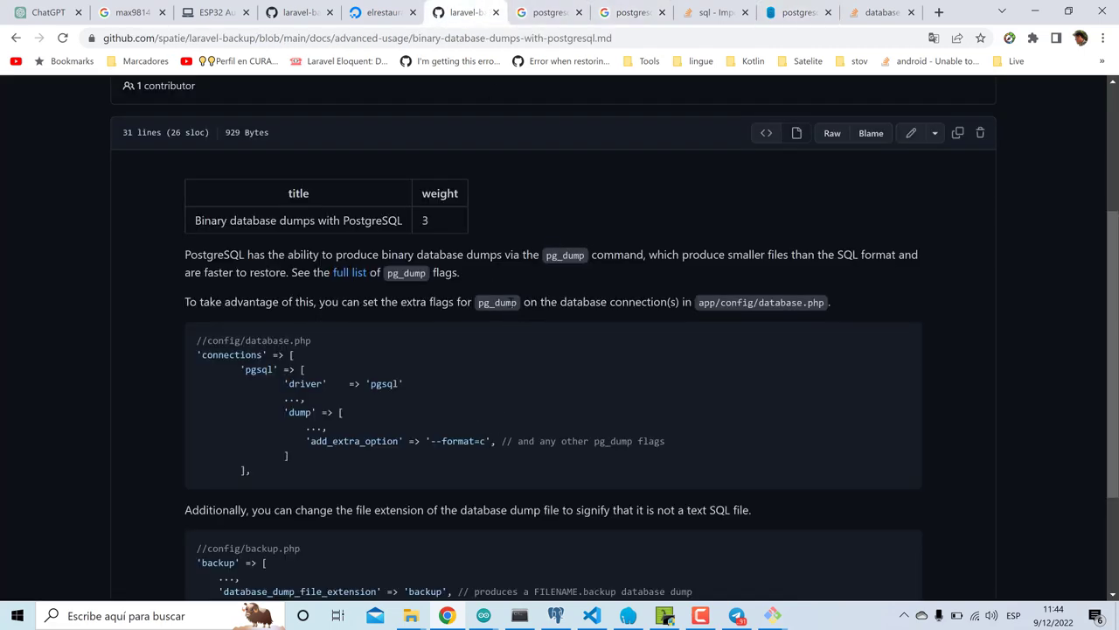
{"action": "right_click", "coordinate": [359, 277]}
{"action": "left_click", "coordinate": [411, 288]}
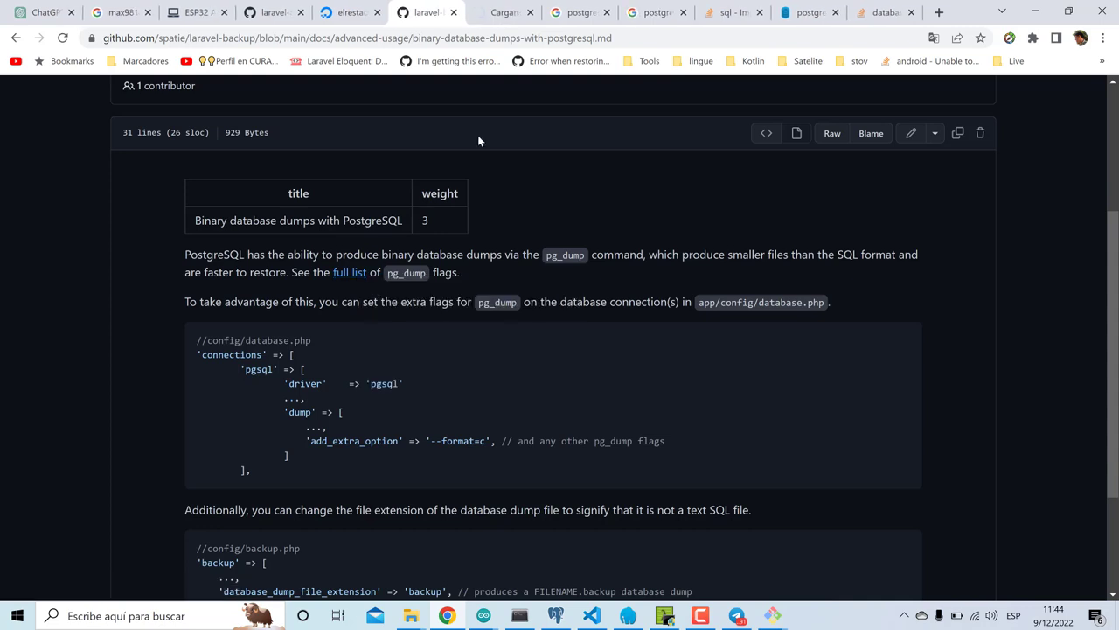
{"action": "key", "text": "ctrl+Tab"}
- Search the pg_dump page for 'format' until reaching the -F / --format option
{"action": "key", "text": "ctrl+f"}
{"action": "type", "text": "no-p"}
{"action": "key", "text": "ctrl+a"}
{"action": "key", "text": "BackSpace"}
{"action": "type", "text": "format"}
{"action": "key", "text": "Return"}
{"action": "key", "text": "Return"}
{"action": "type", "text": "-"}
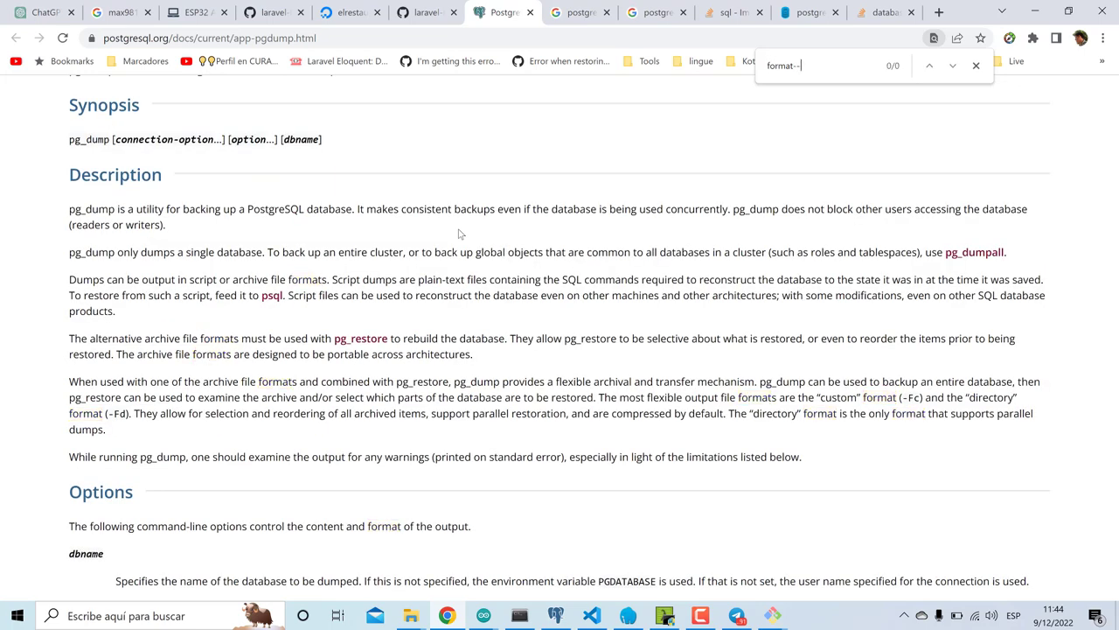
{"action": "key", "text": "BackSpace"}
{"action": "key", "text": "BackSpace"}
{"action": "key", "text": "Return"}
{"action": "key", "text": "Return"}
{"action": "key", "text": "Return"}
{"action": "key", "text": "Return"}
{"action": "key", "text": "Return"}
{"action": "key", "text": "Return"}
{"action": "key", "text": "Return"}
{"action": "key", "text": "Return"}
{"action": "key", "text": "Return"}
{"action": "key", "text": "Return"}
{"action": "key", "text": "Return"}
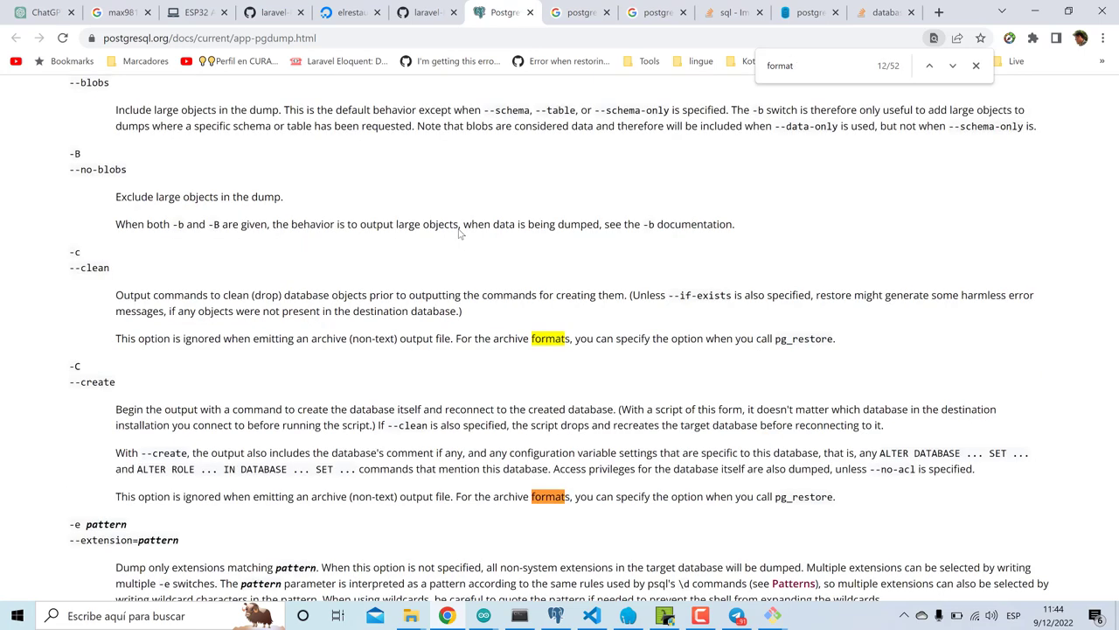
{"action": "key", "text": "Return"}
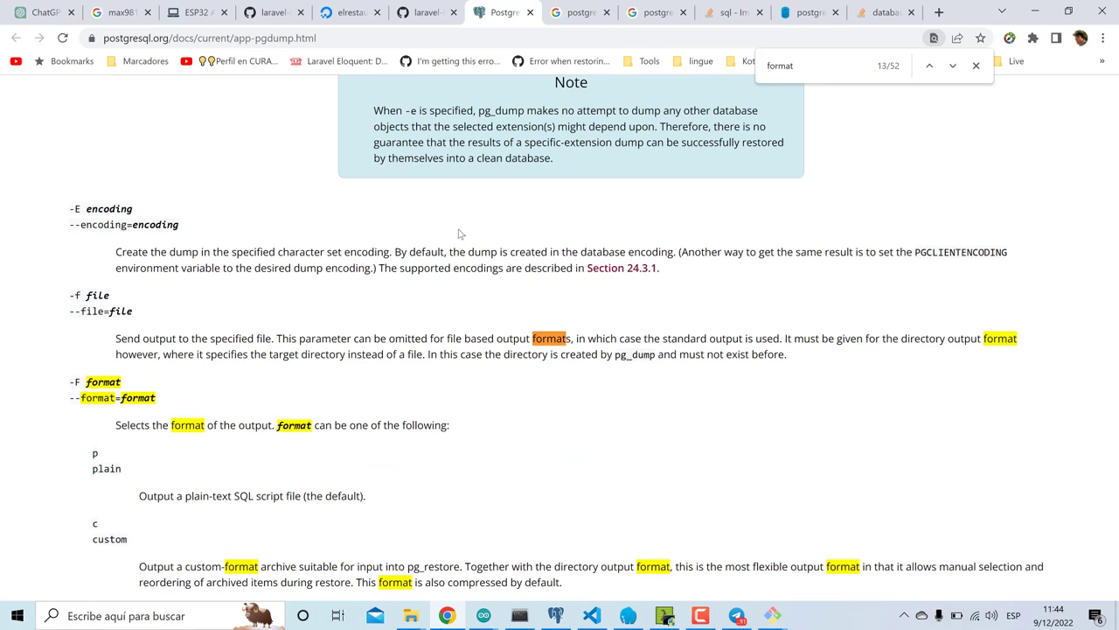